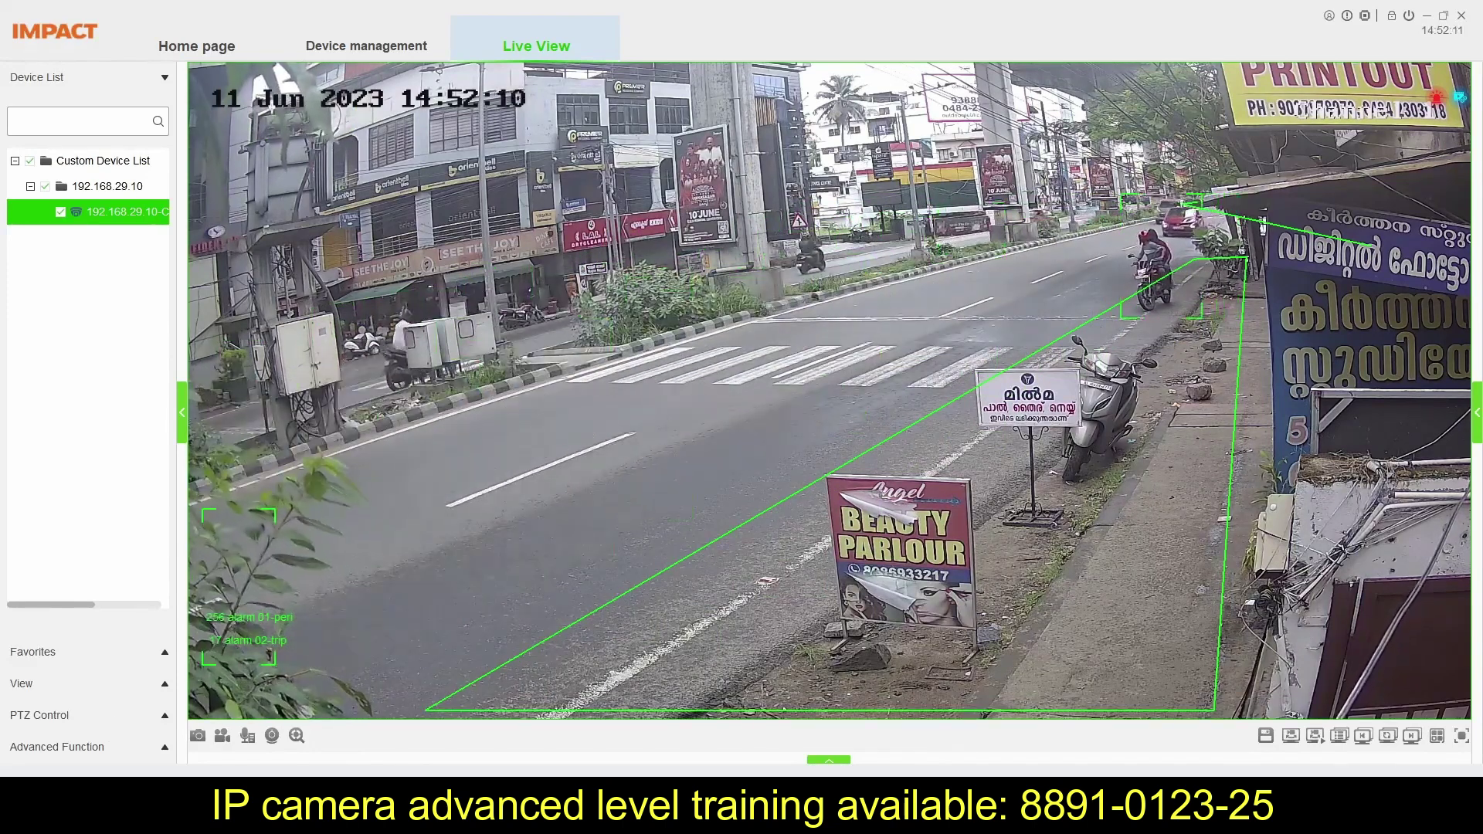
# Step: Close the real-time alarm list, then sign in to Ubuntu with the account's username and password
pyautogui.click(829, 760)
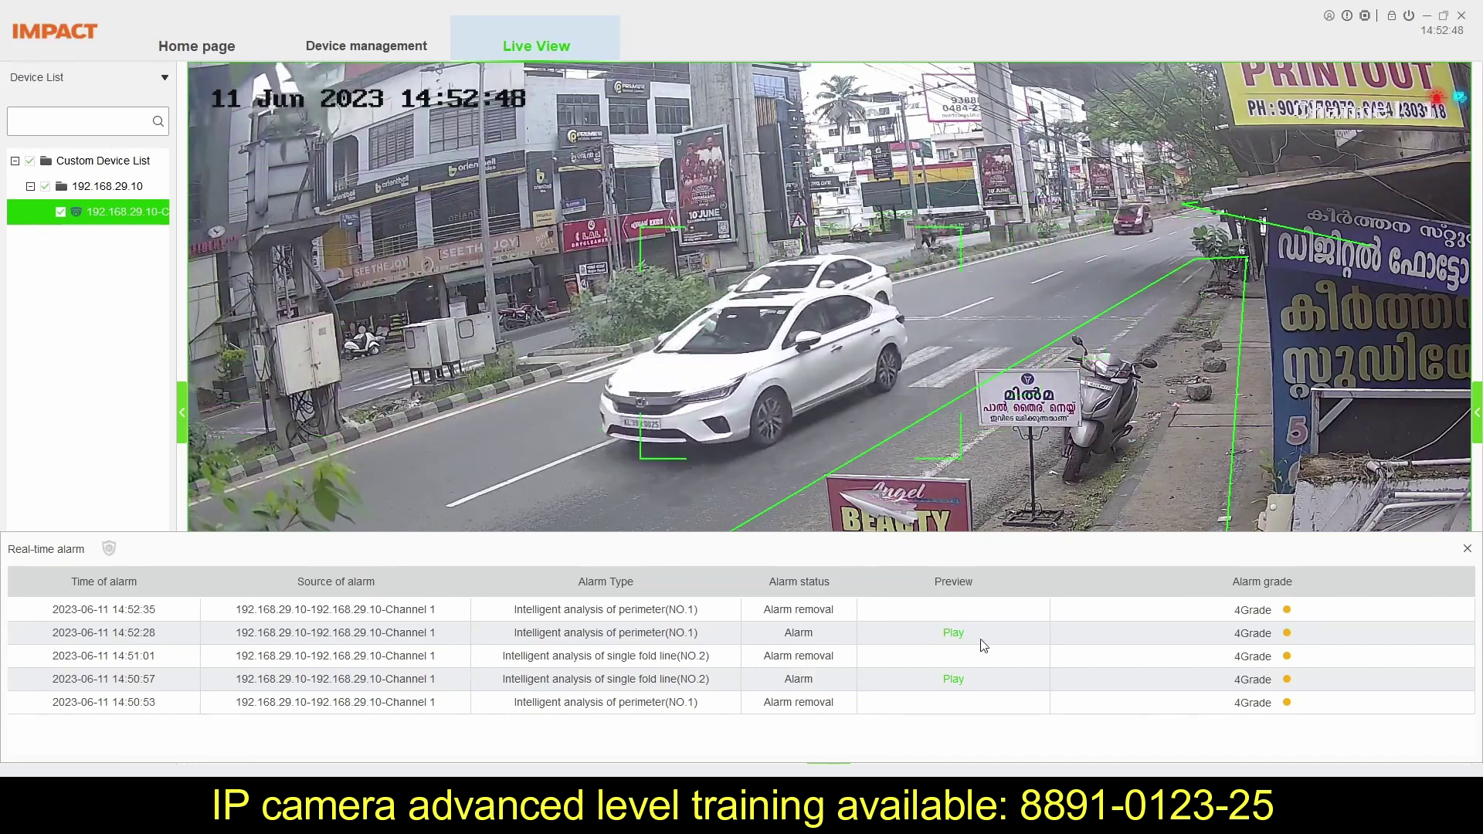
pyautogui.click(1466, 549)
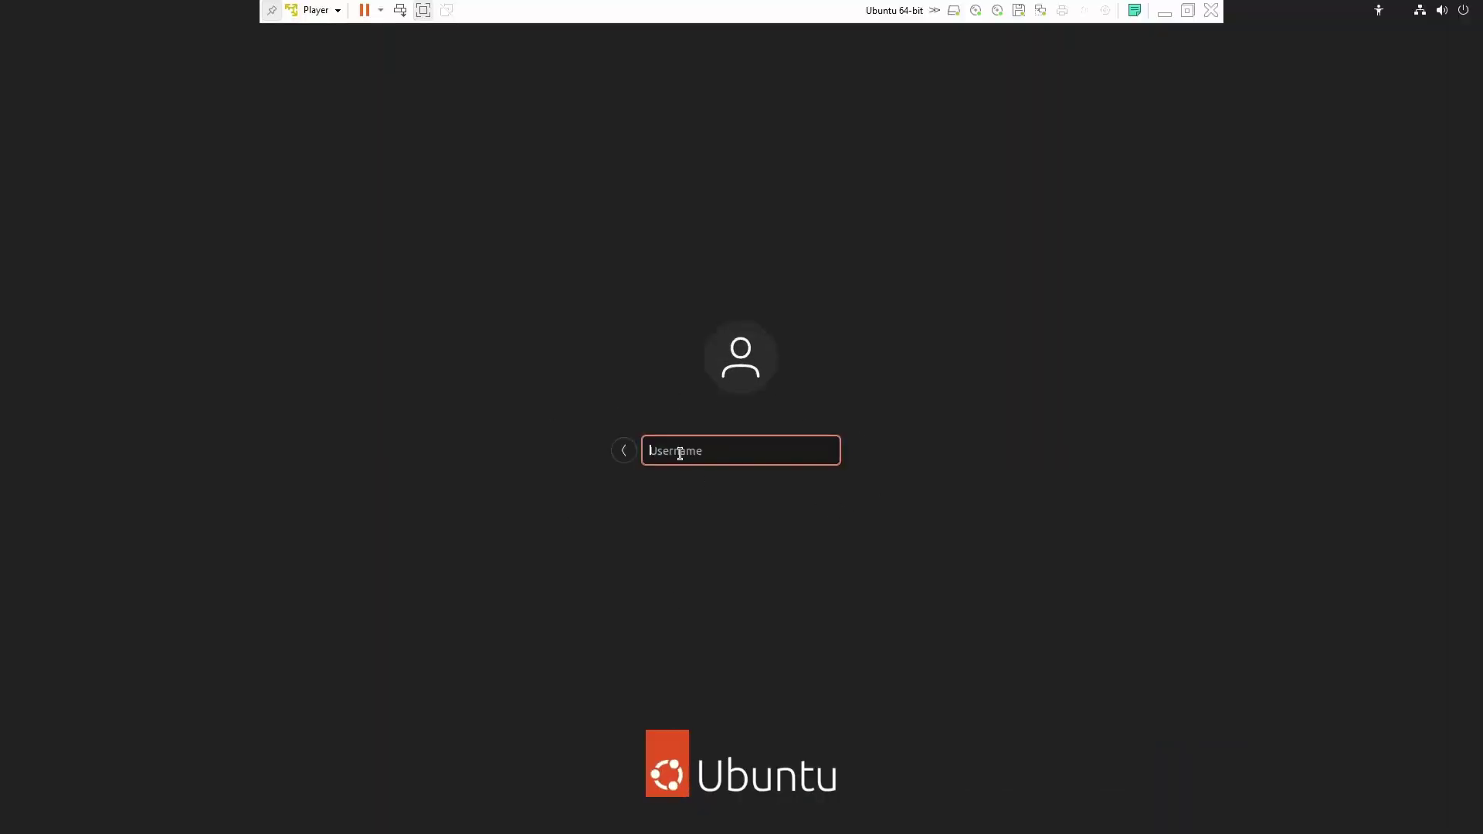
pyautogui.write('nexal')
pyautogui.press('Return')
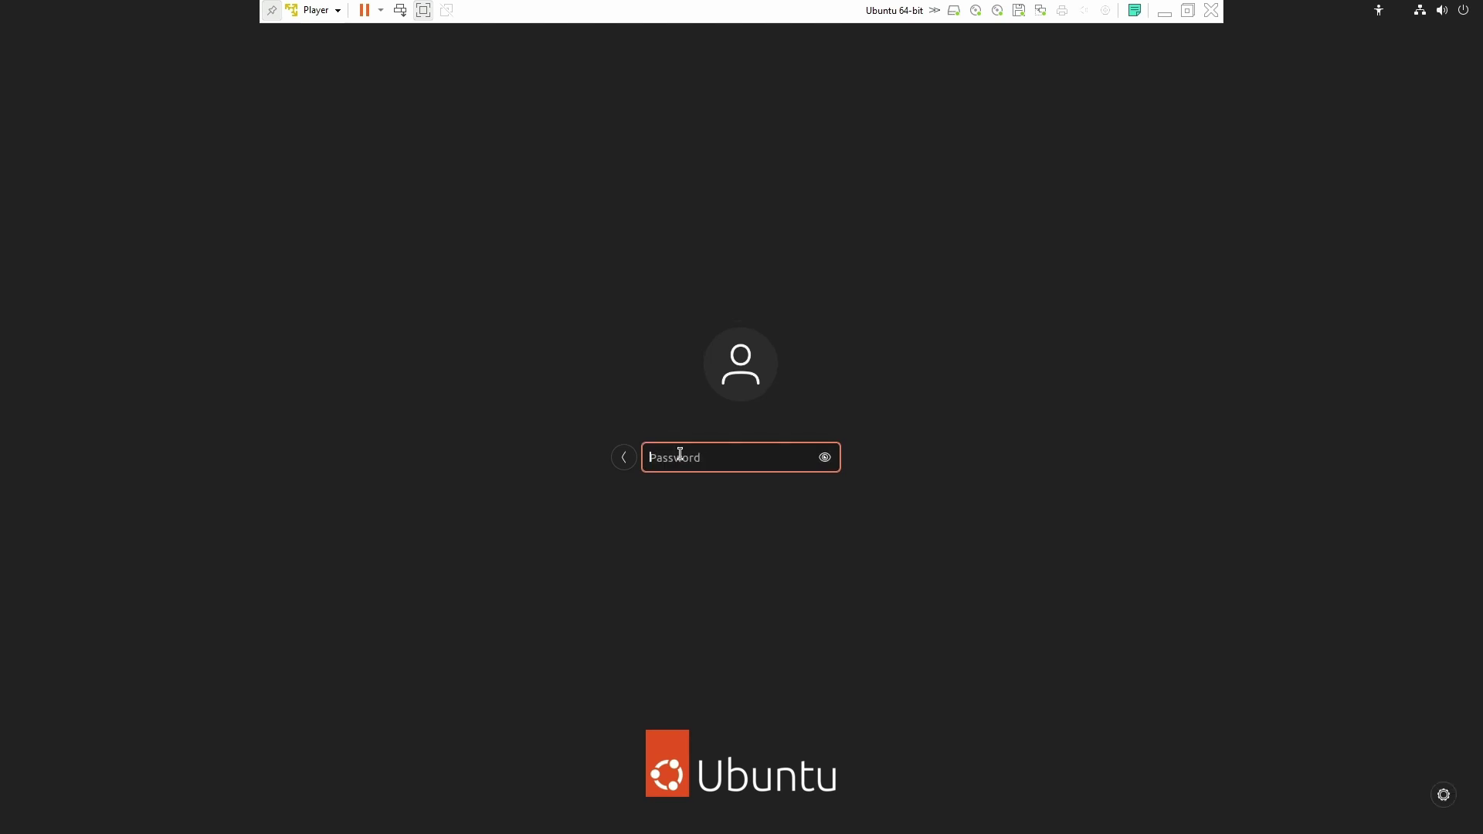
pyautogui.write('n')
pyautogui.press('Return')
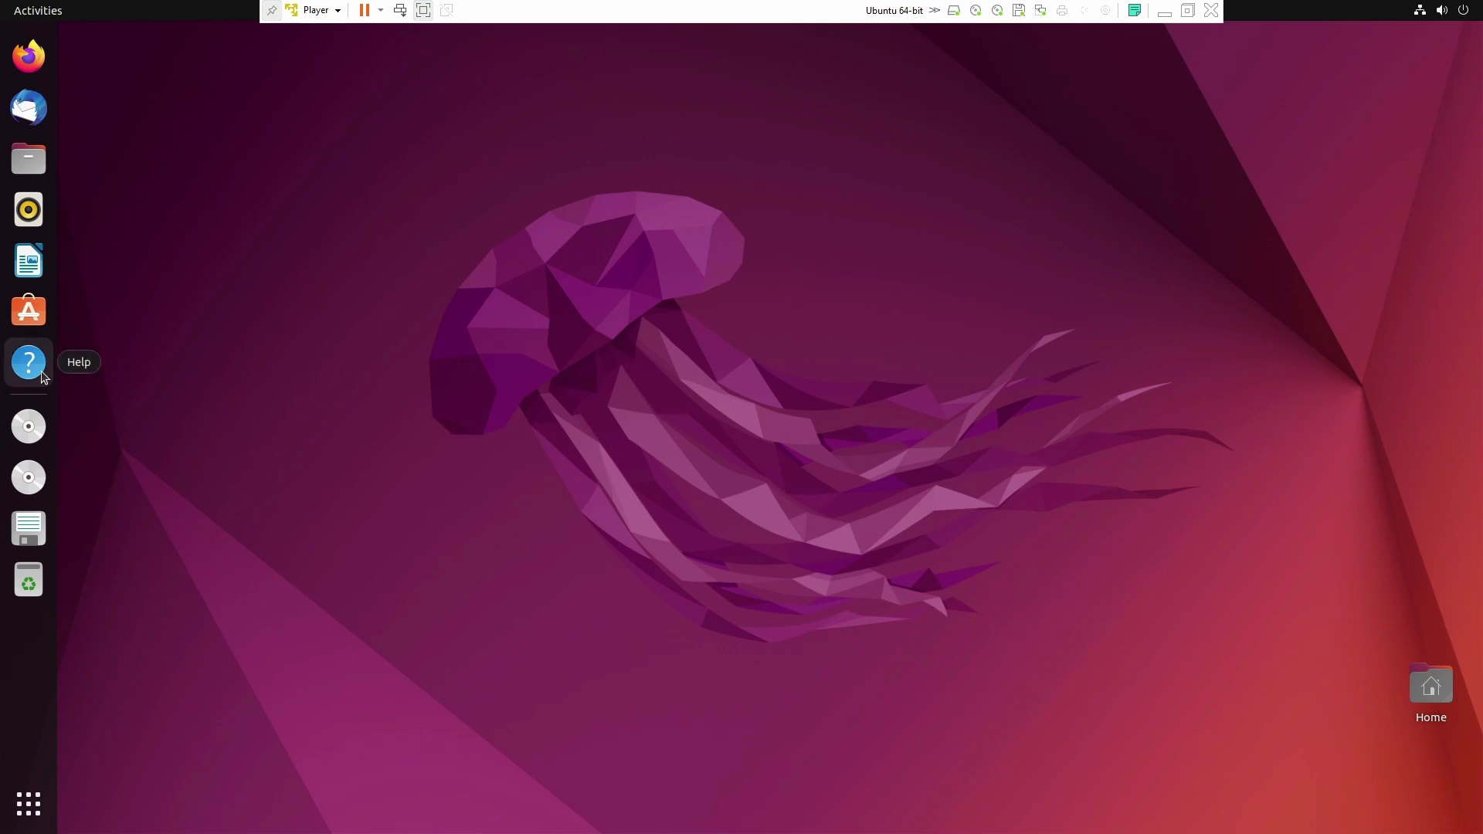
pyautogui.click(23, 176)
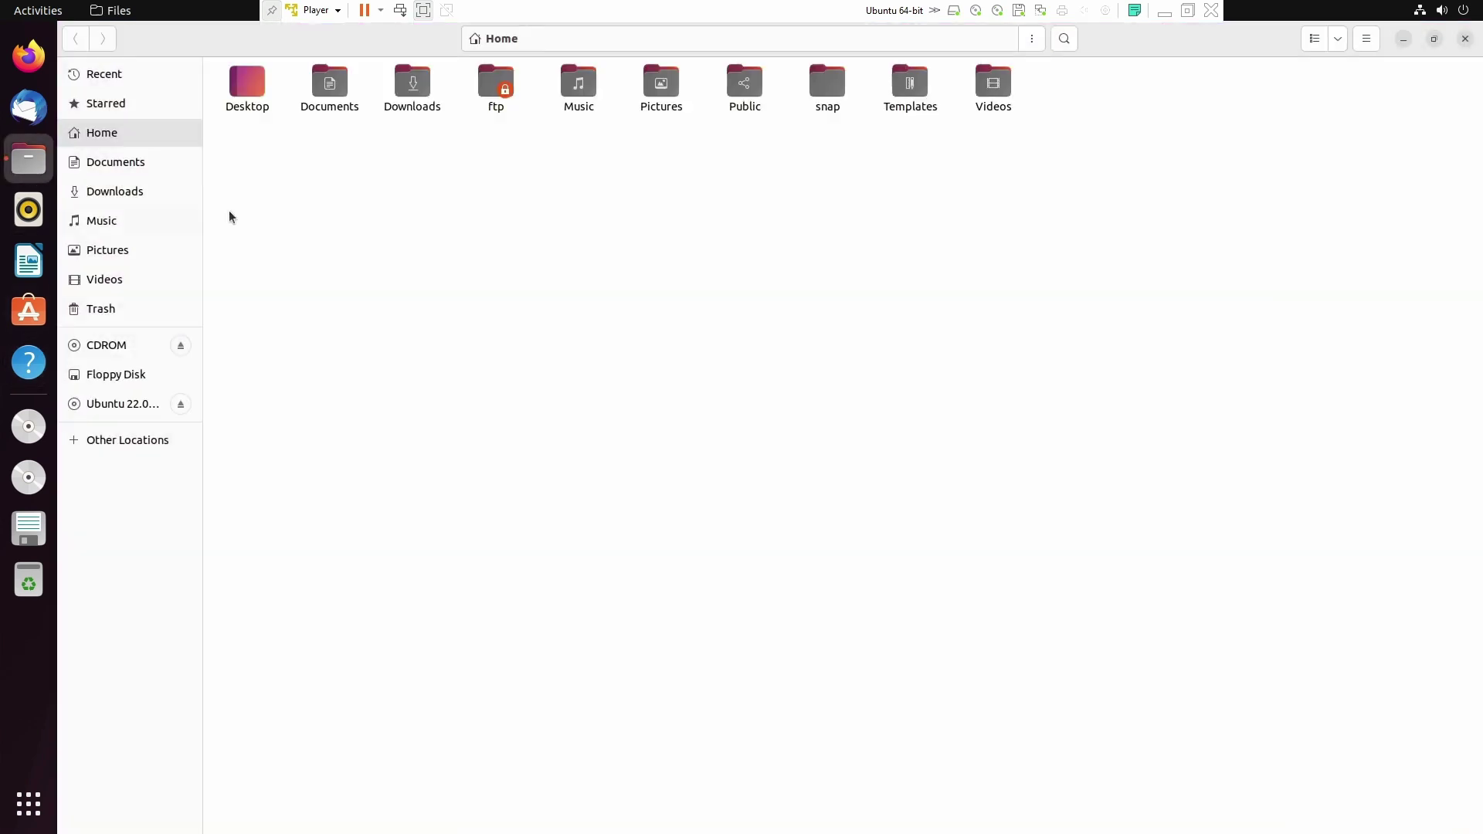
pyautogui.click(43, 170)
pyautogui.click(42, 170)
pyautogui.doubleClick(500, 90)
pyautogui.doubleClick(287, 83)
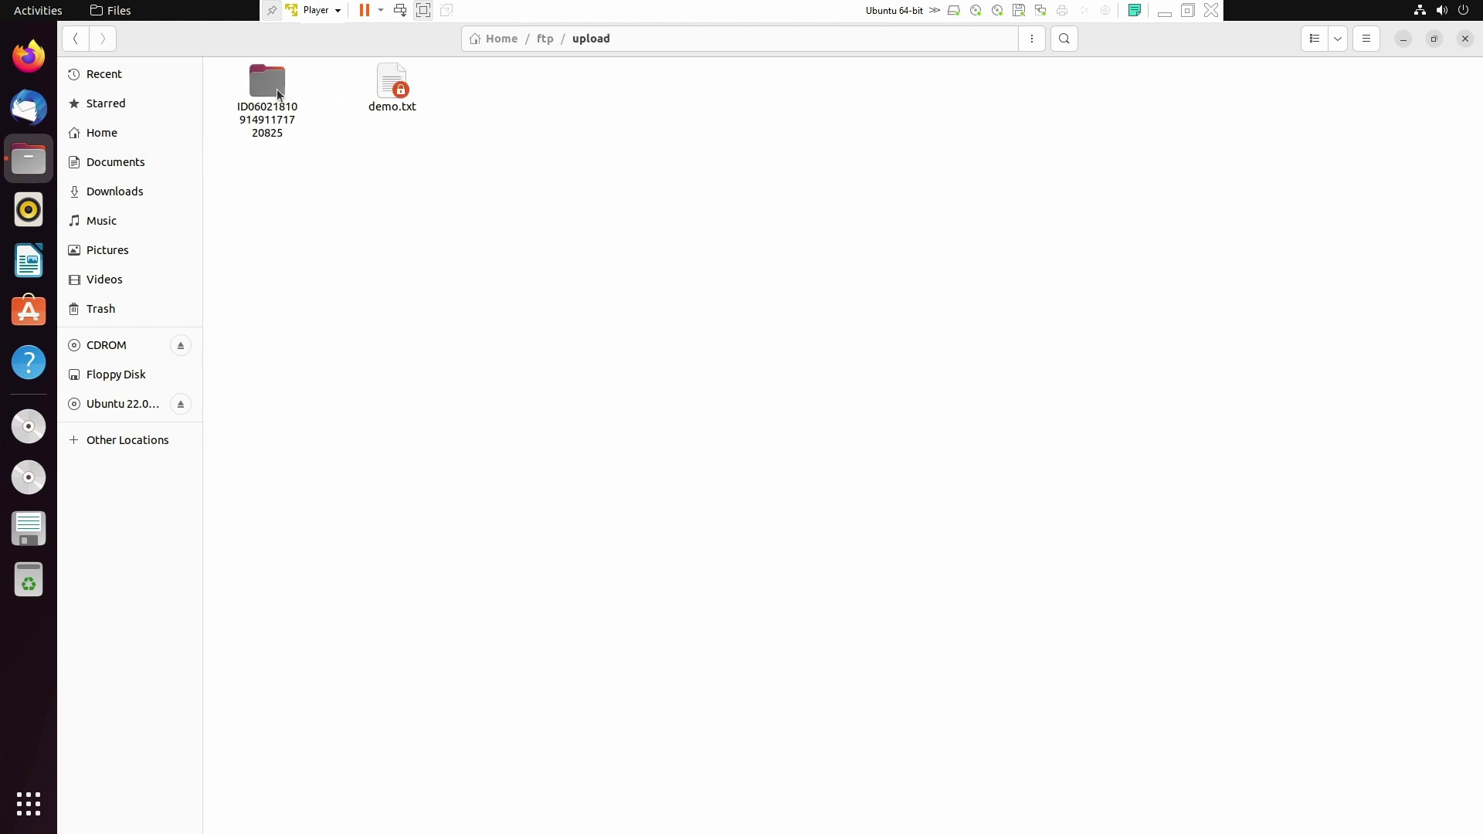
pyautogui.click(272, 88)
pyautogui.click(277, 155)
pyautogui.doubleClick(262, 85)
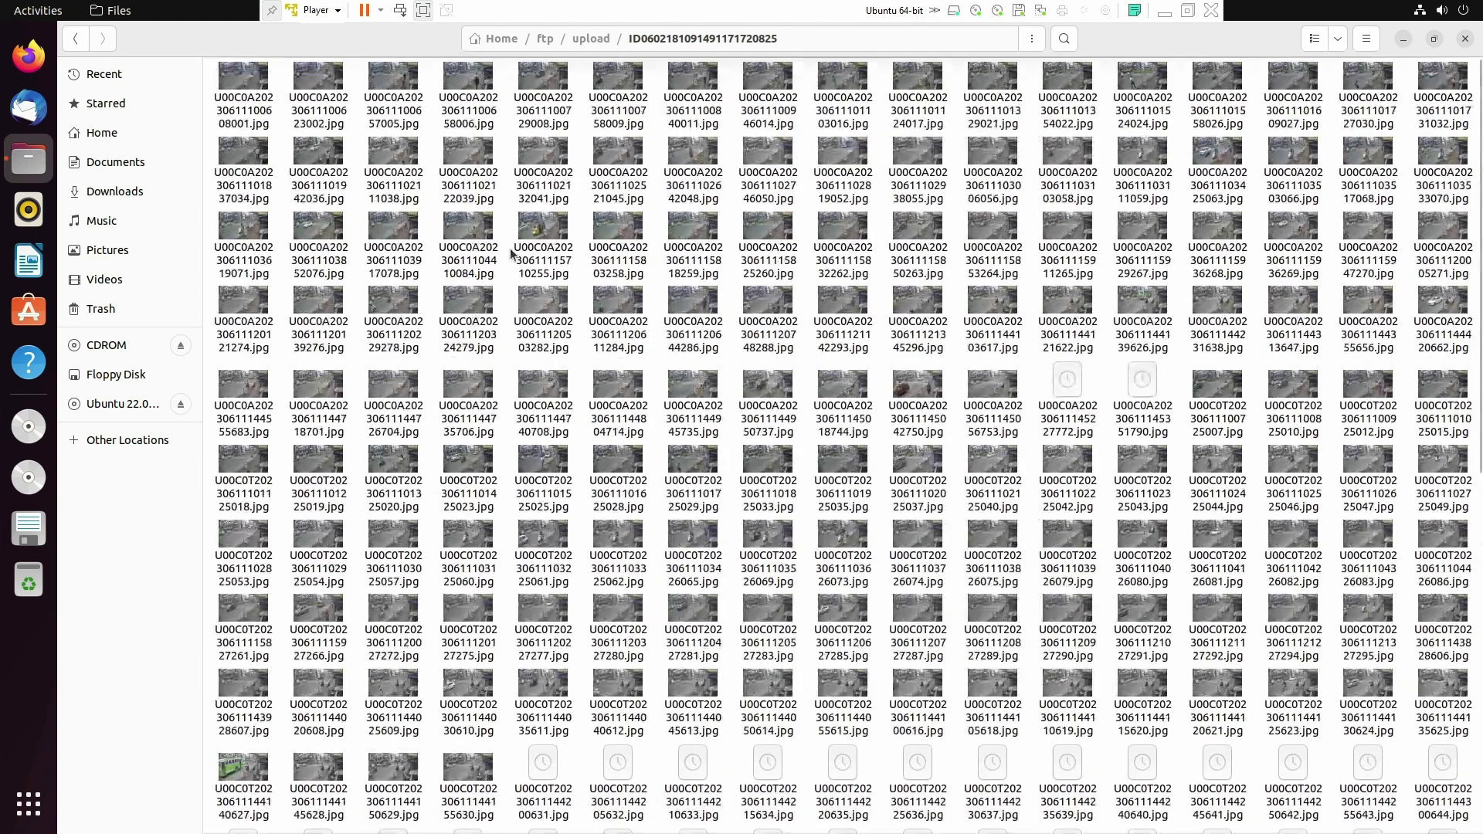
pyautogui.scroll(-10, 511, 254)
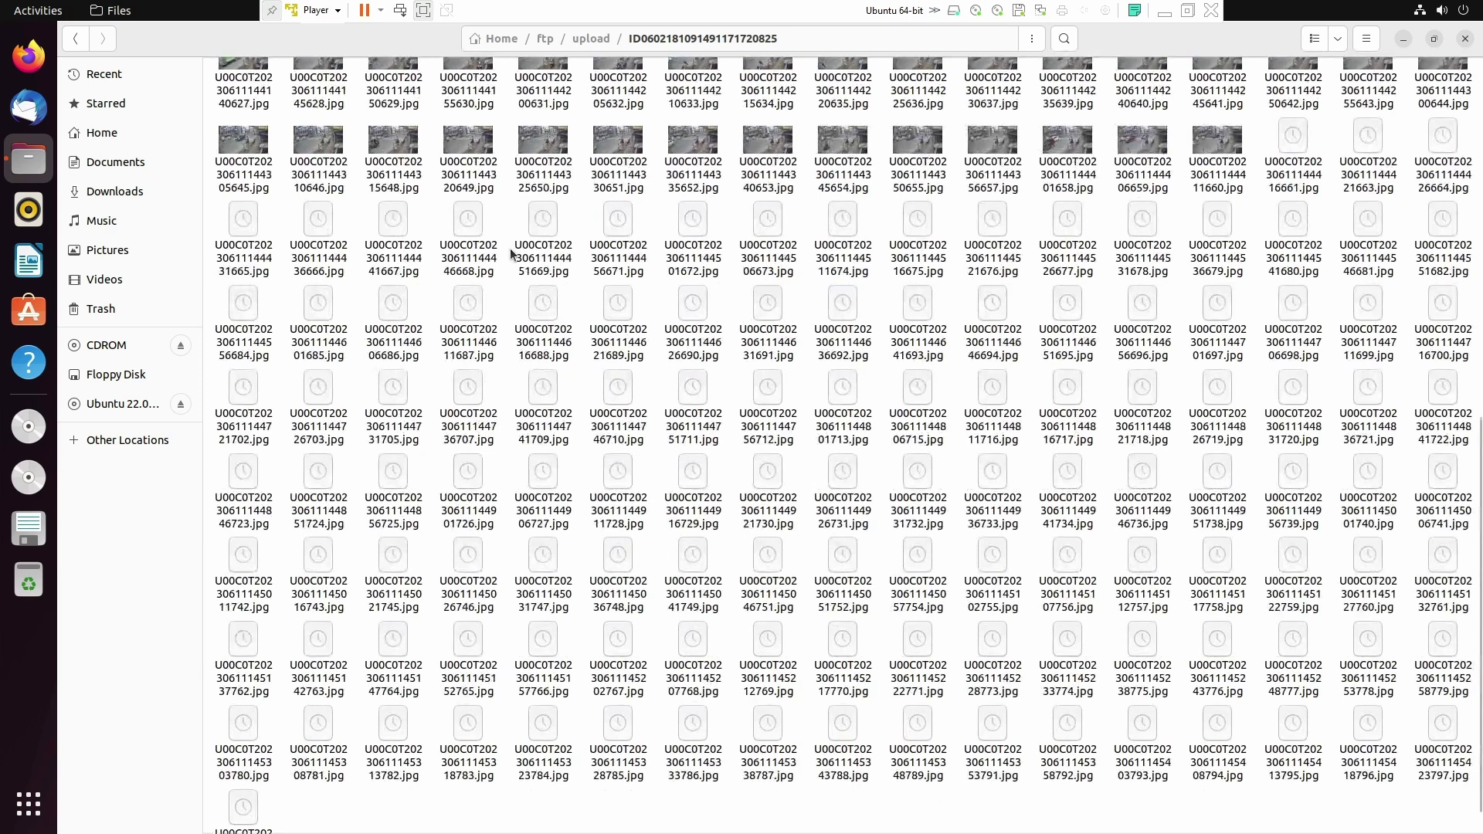
pyautogui.scroll(10, 510, 254)
# Step: Open the first snapshot in Image Viewer and step through the snapshots up to about 14:41
pyautogui.doubleClick(485, 232)
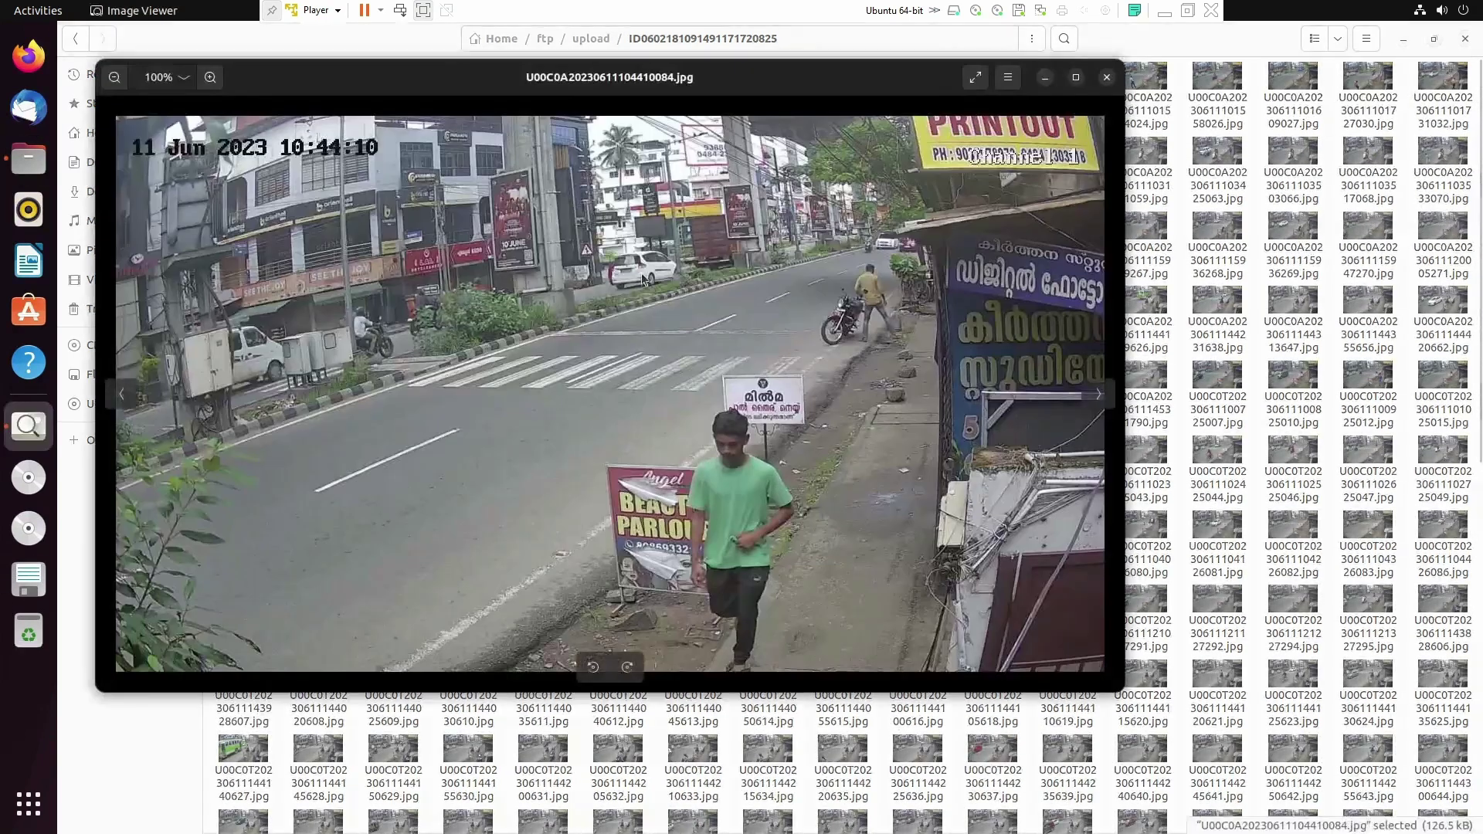
pyautogui.press('Right')
pyautogui.press('Right')
pyautogui.press('Right')
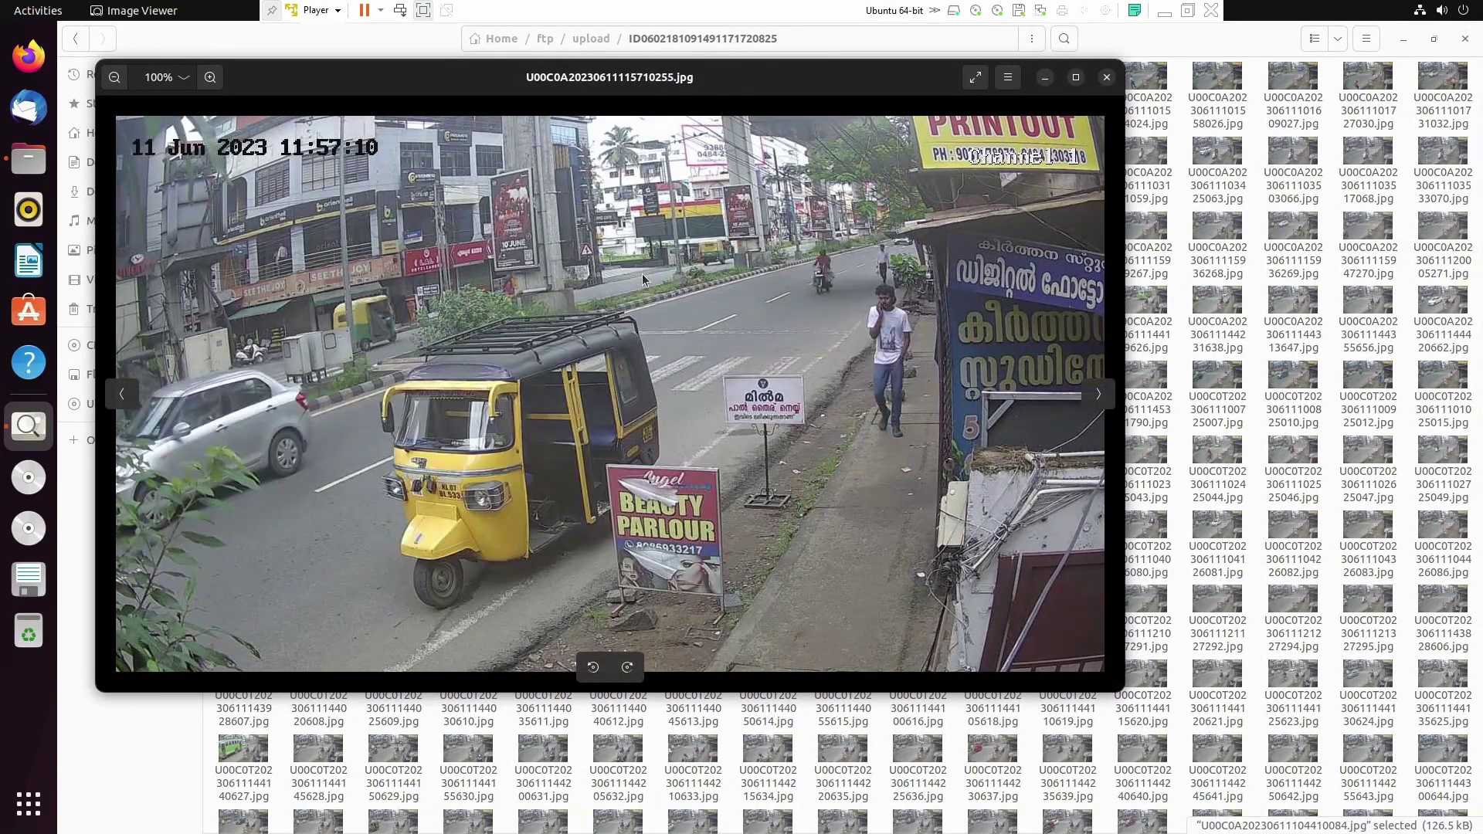
pyautogui.press('Right')
pyautogui.press('Right')
pyautogui.press('Right')
pyautogui.press('Right')
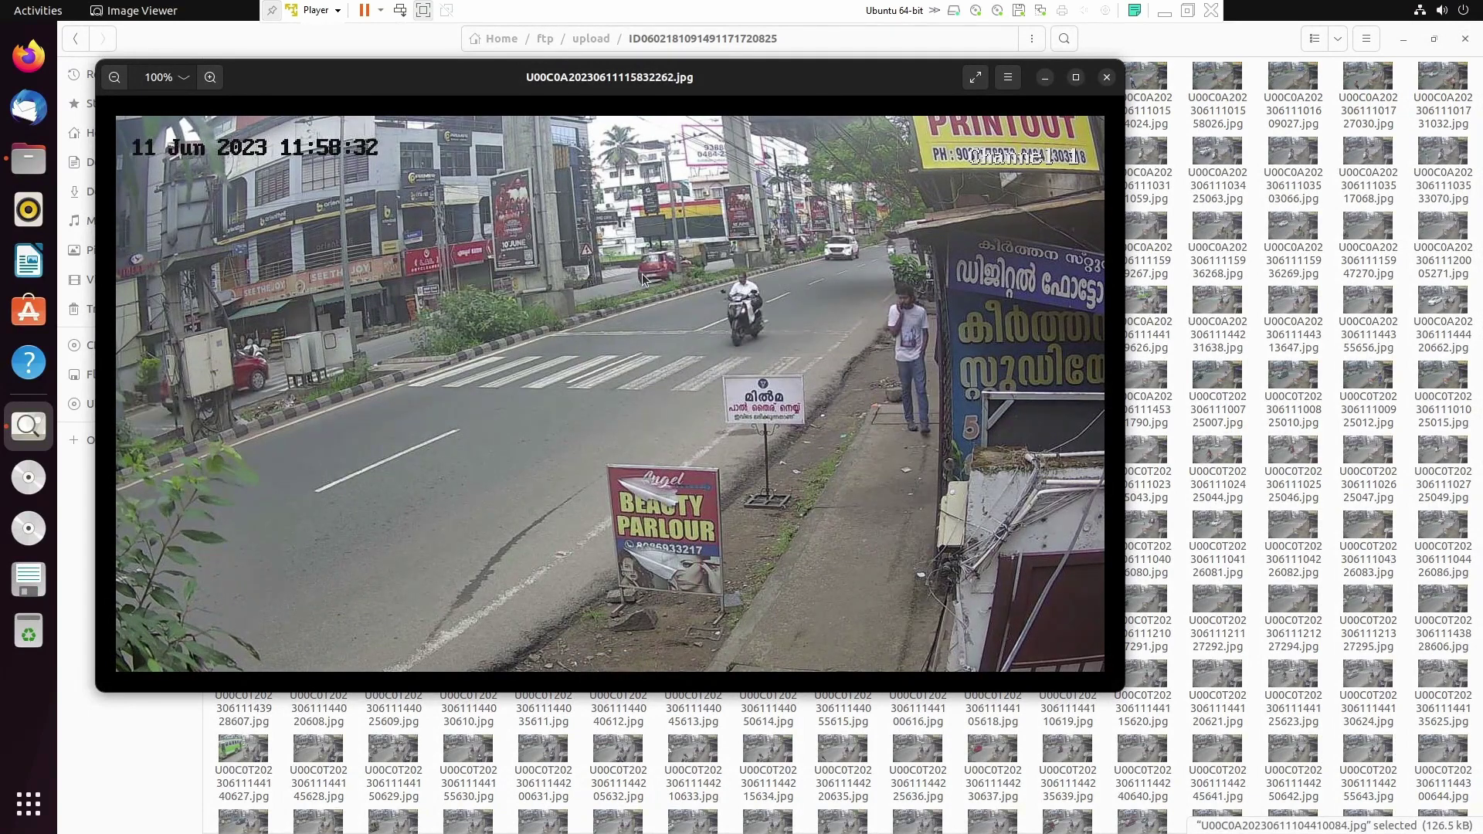
pyautogui.press('Right')
pyautogui.press('Right')
pyautogui.press('Right')
pyautogui.press('Right')
pyautogui.press('Right')
pyautogui.press('Right')
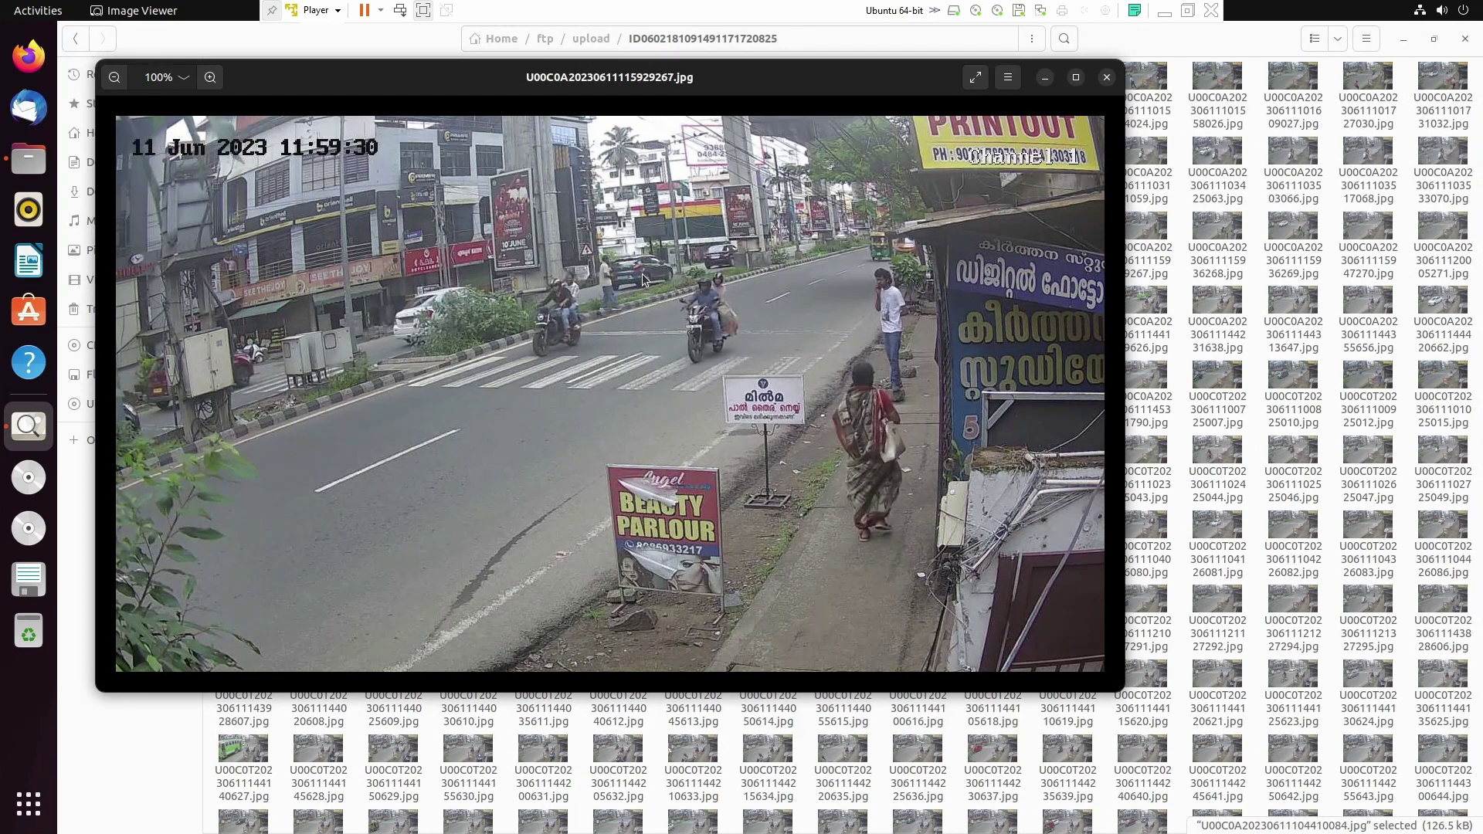
pyautogui.press('Right')
pyautogui.press('Right')
pyautogui.press('Right')
pyautogui.press('Right')
pyautogui.press('Right')
pyautogui.press('Right')
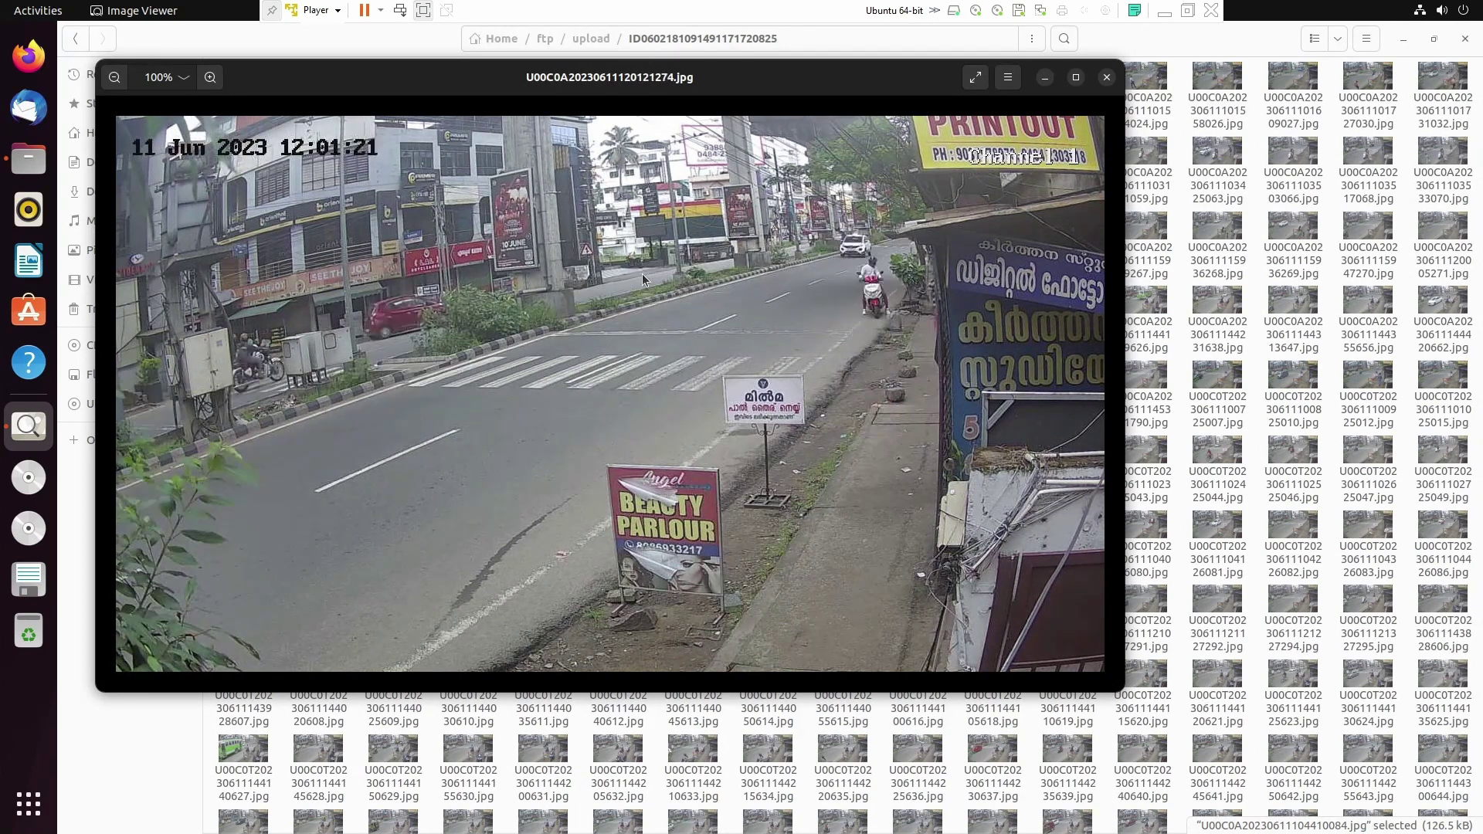
pyautogui.press('Right')
pyautogui.press('Right')
pyautogui.press('Right')
pyautogui.press('Right')
pyautogui.press('Right')
pyautogui.press('Right')
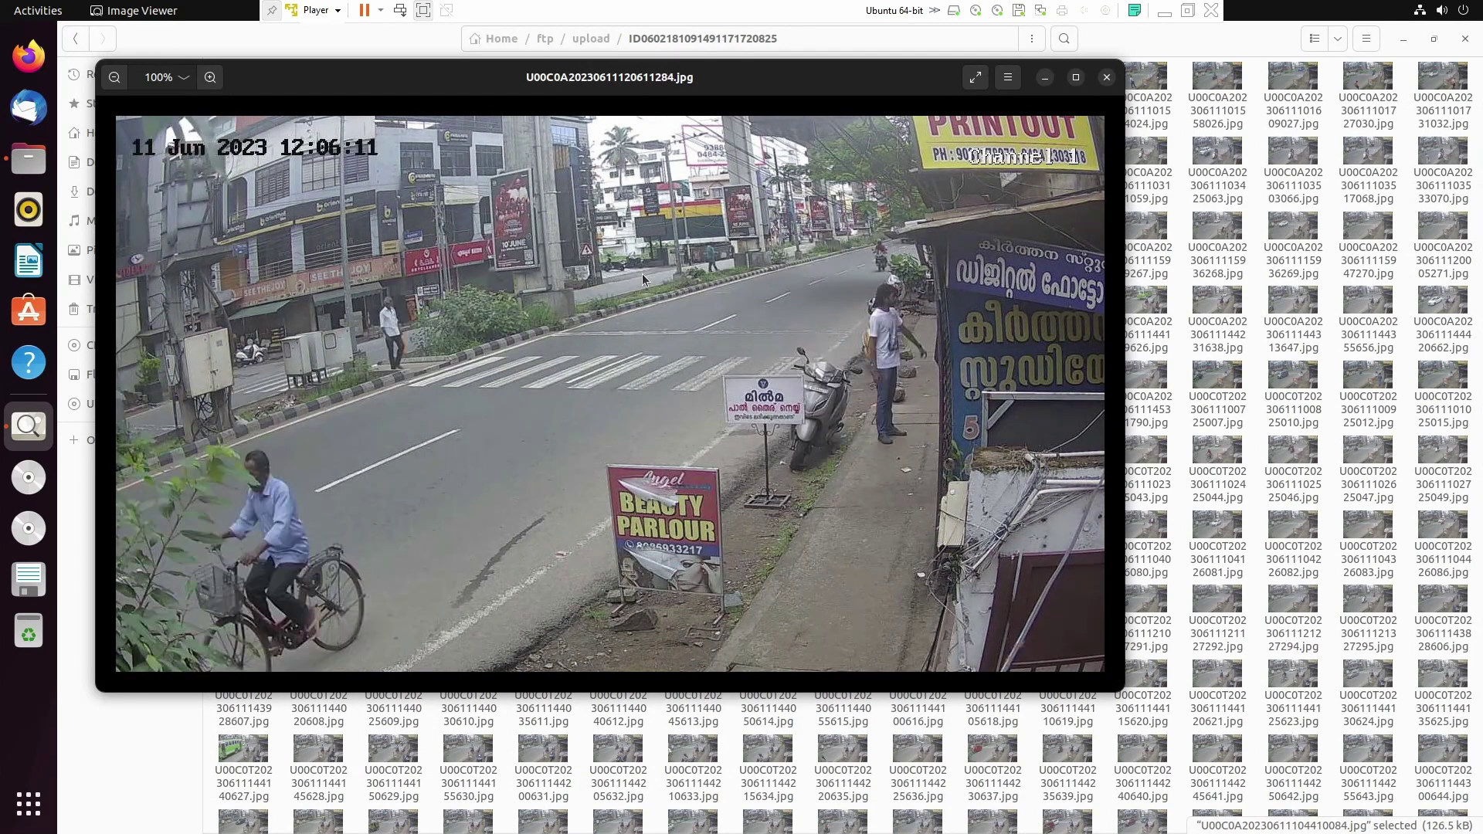
pyautogui.press('Right')
pyautogui.press('Right')
pyautogui.press('Right')
pyautogui.press('Right')
pyautogui.press('Right')
pyautogui.press('Right')
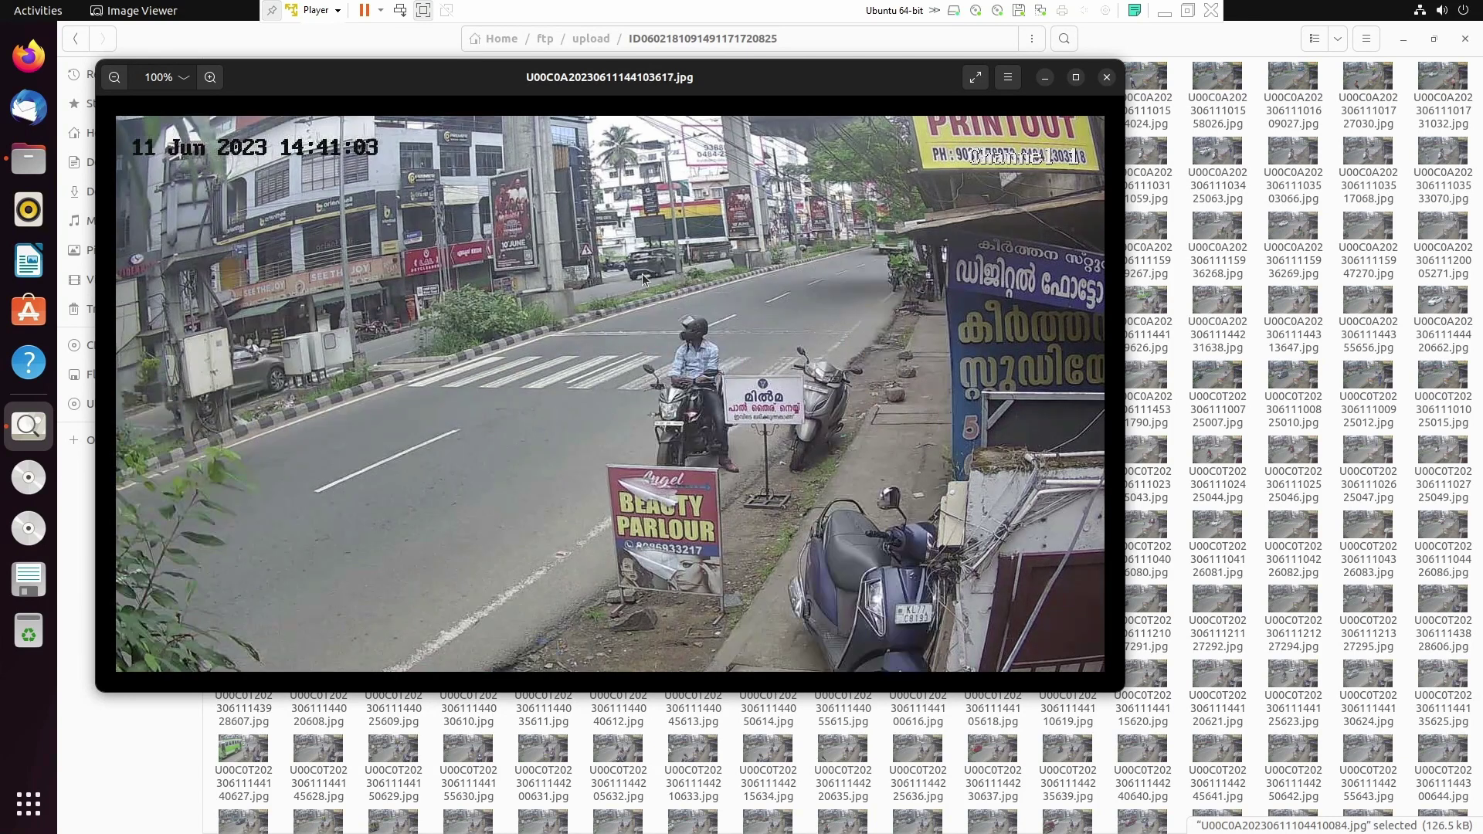
# Step: Browse the remaining C0A snapshots and the C0T series, then close Image Viewer
pyautogui.press('Right')
pyautogui.press('Right')
pyautogui.press('Right')
pyautogui.press('Right')
pyautogui.press('Right')
pyautogui.press('Right')
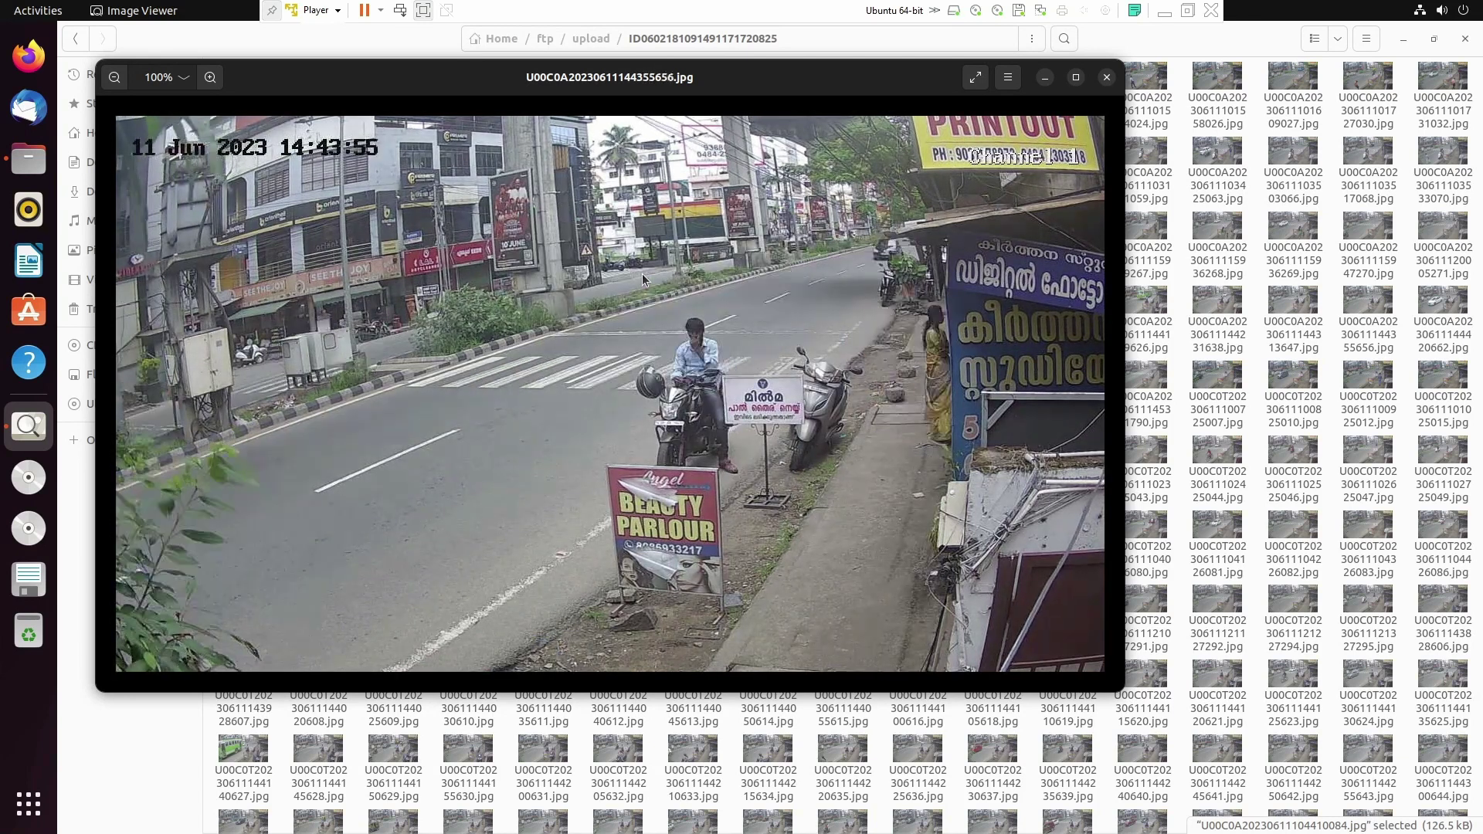
pyautogui.press('Right')
pyautogui.press('Right')
pyautogui.press('Right')
pyautogui.press('Right')
pyautogui.press('Right')
pyautogui.press('Right')
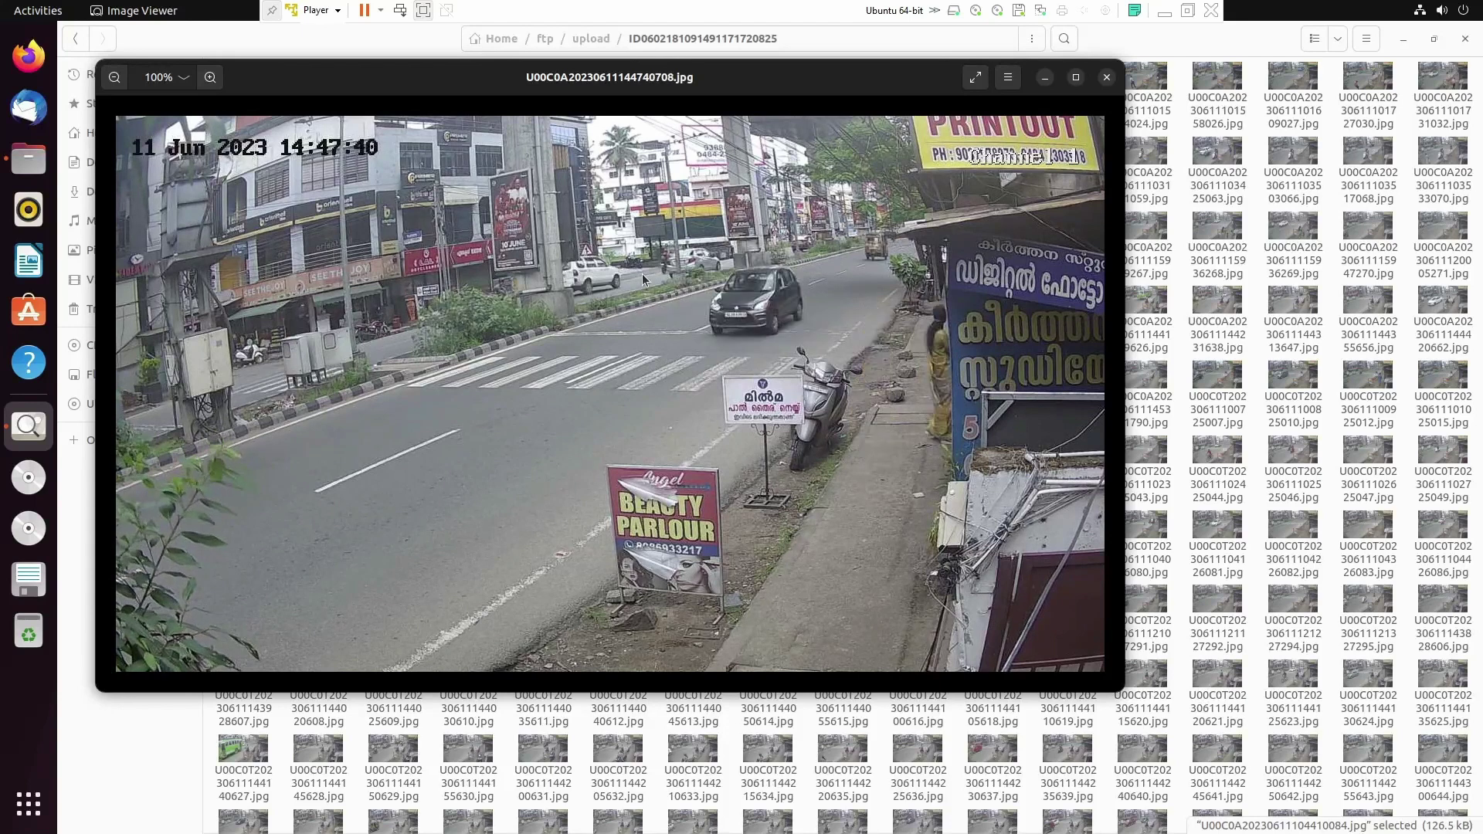
pyautogui.press('Right')
pyautogui.press('Right')
pyautogui.press('Right')
pyautogui.press('Right')
pyautogui.press('Right')
pyautogui.press('Right')
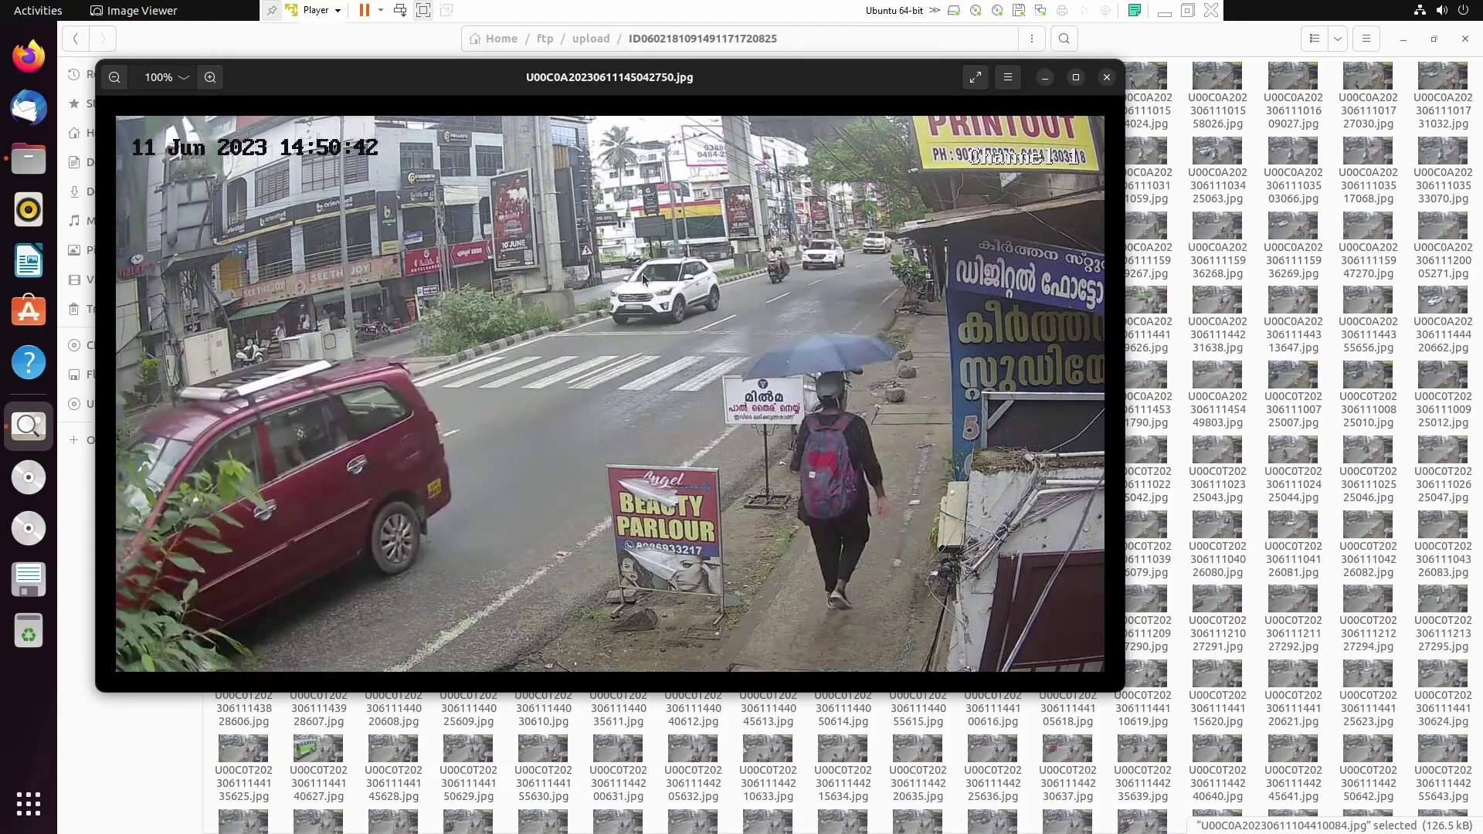
pyautogui.press('Right')
pyautogui.press('Right')
pyautogui.press('Right')
pyautogui.press('Right')
pyautogui.press('Right')
pyautogui.press('Right')
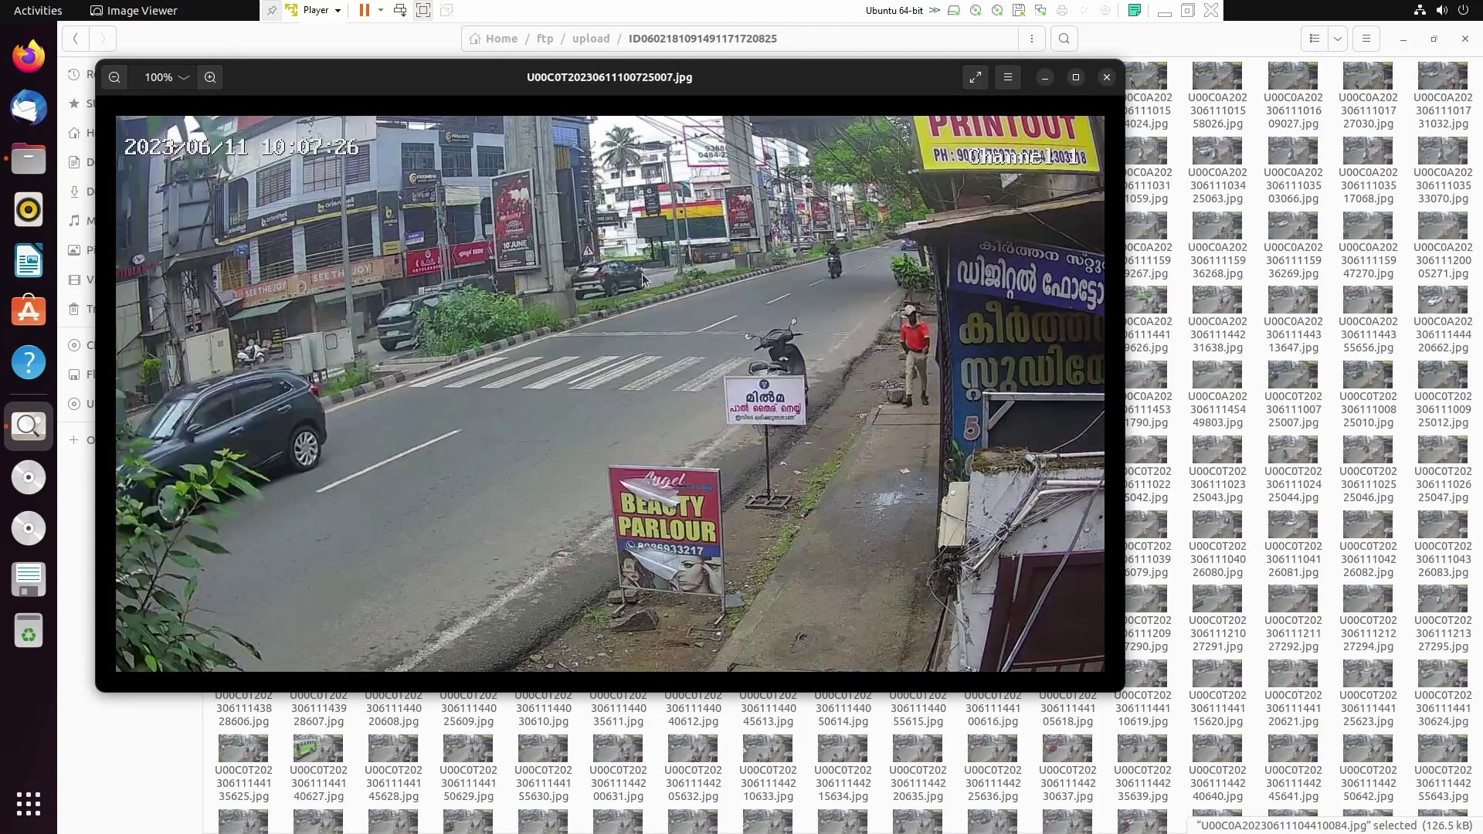
pyautogui.press('Right')
pyautogui.press('Right')
pyautogui.press('Right')
pyautogui.press('Right')
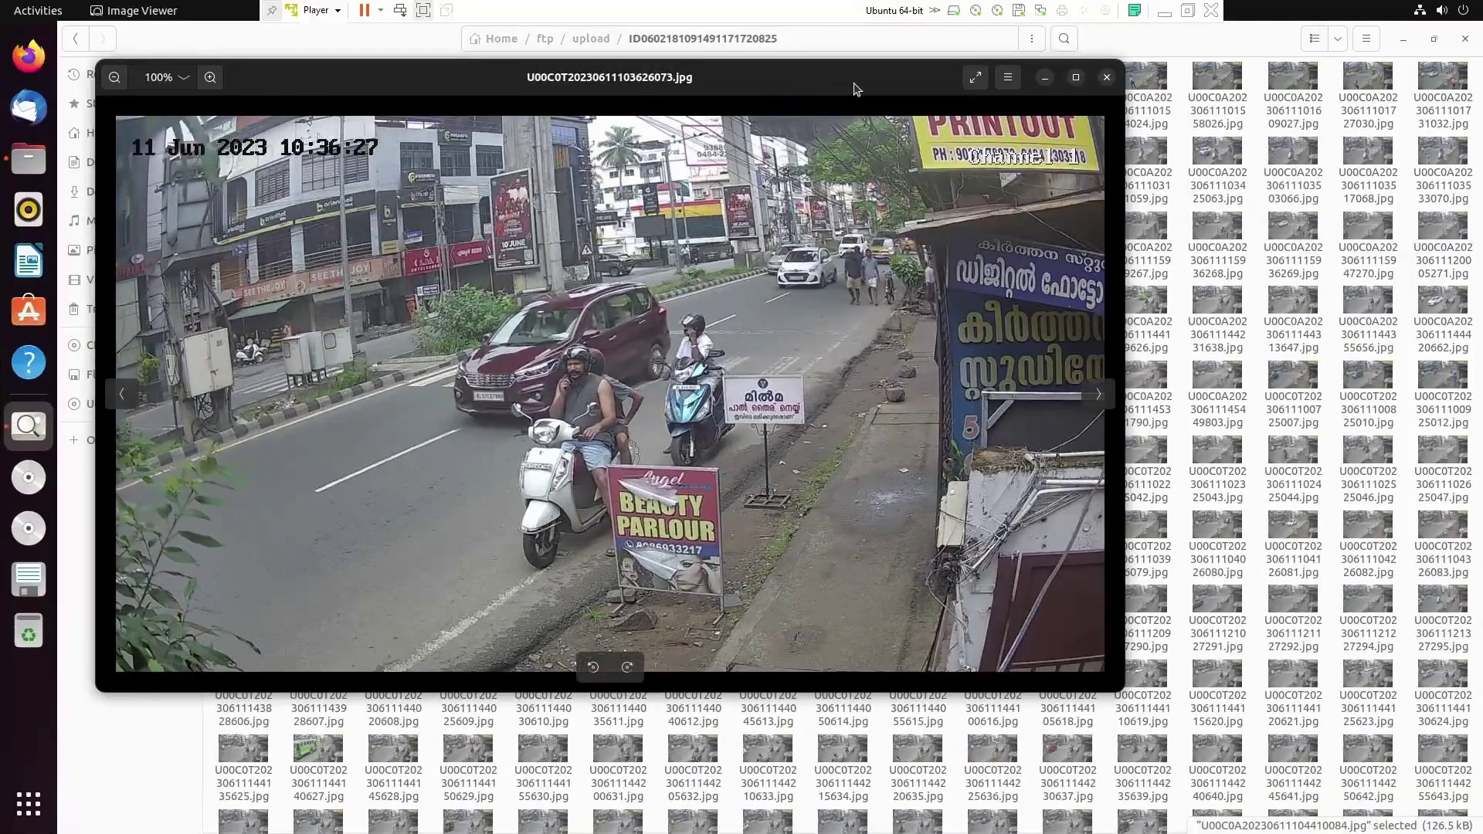
pyautogui.moveTo(855, 89); pyautogui.dragTo(927, 167)
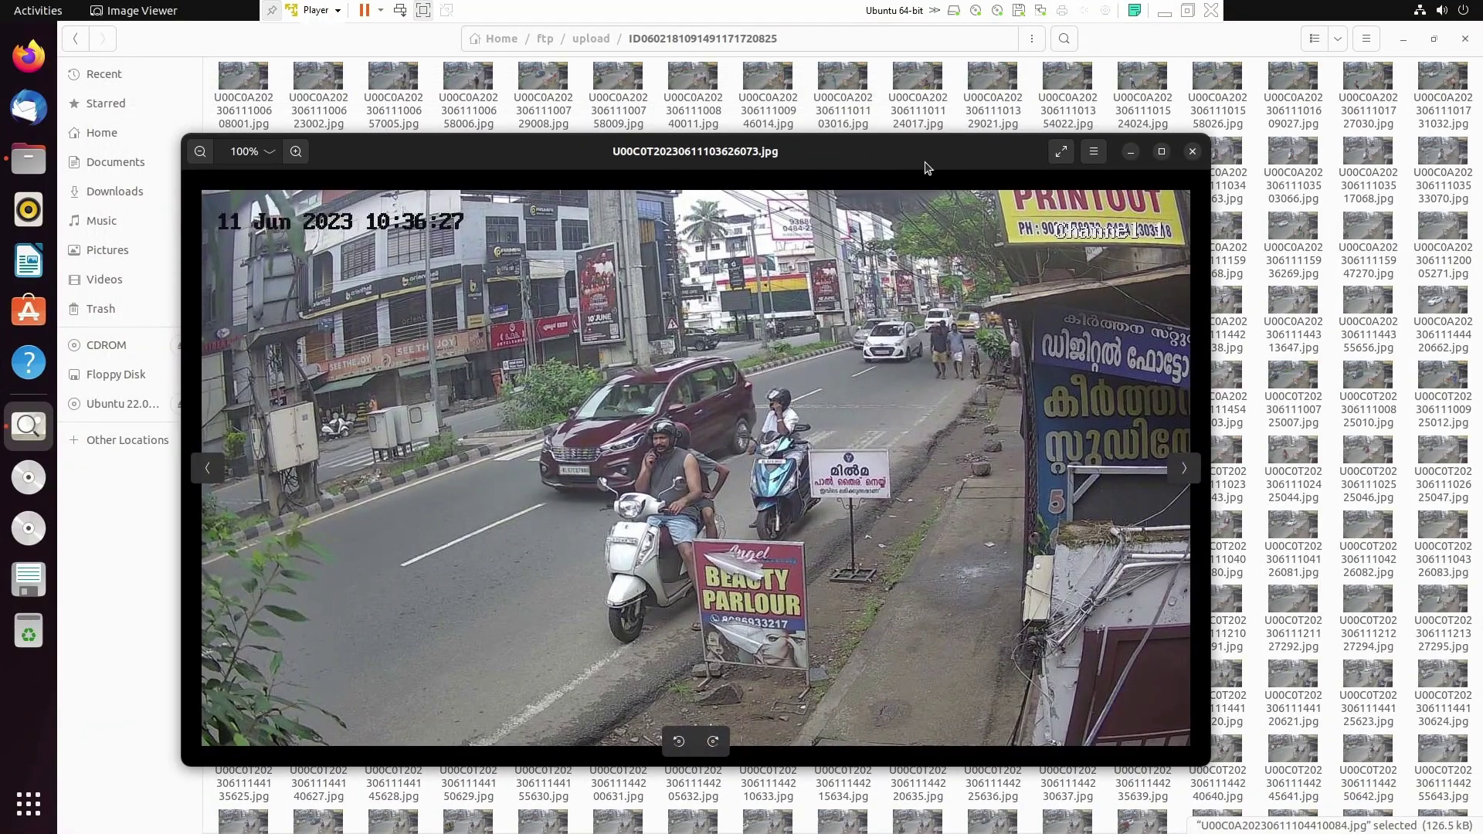
pyautogui.click(1193, 154)
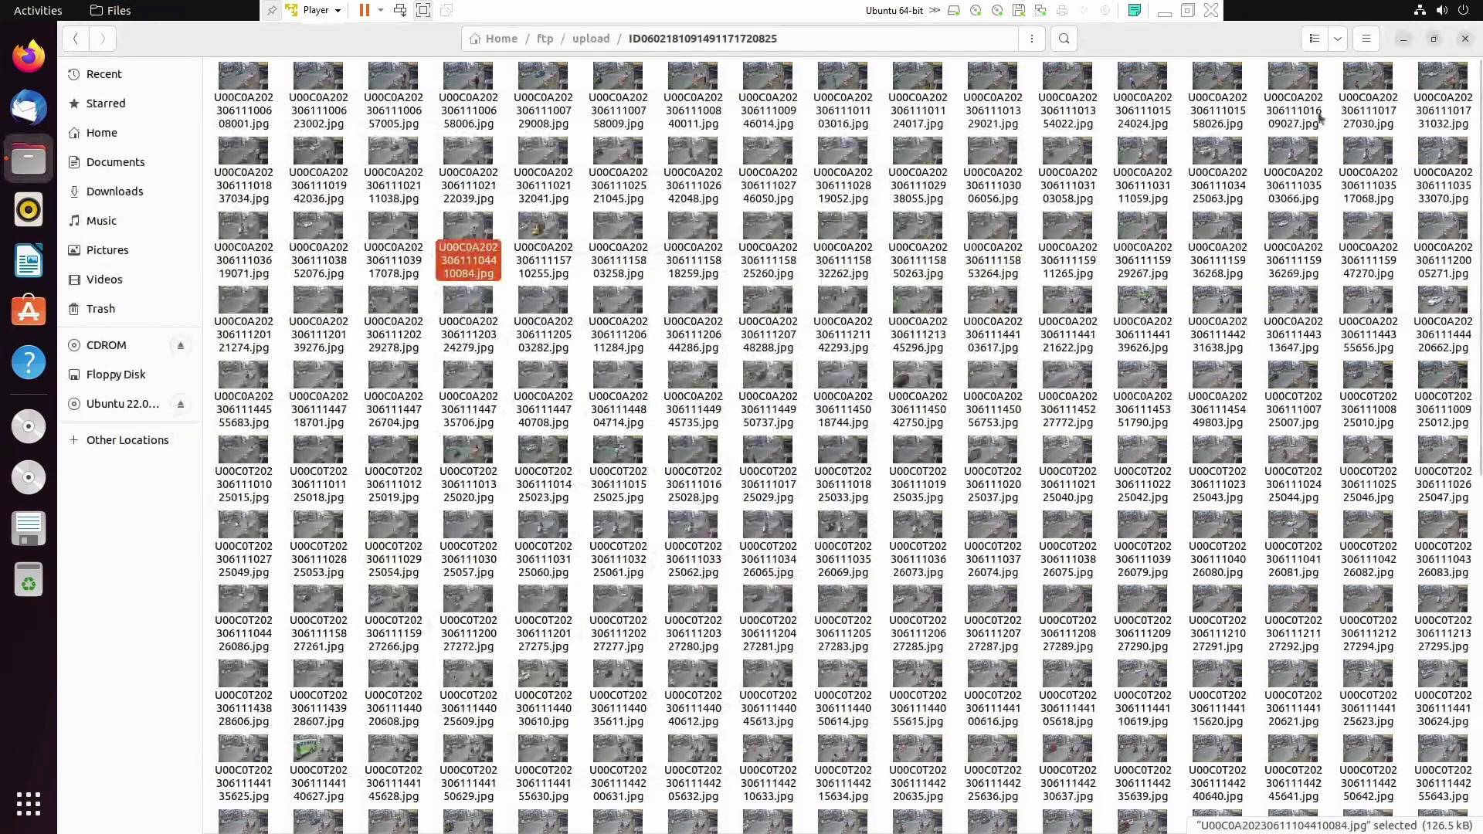
# Step: Close Files and open a terminal in the Desktop folder from the desktop's right-click menu
pyautogui.click(1465, 40)
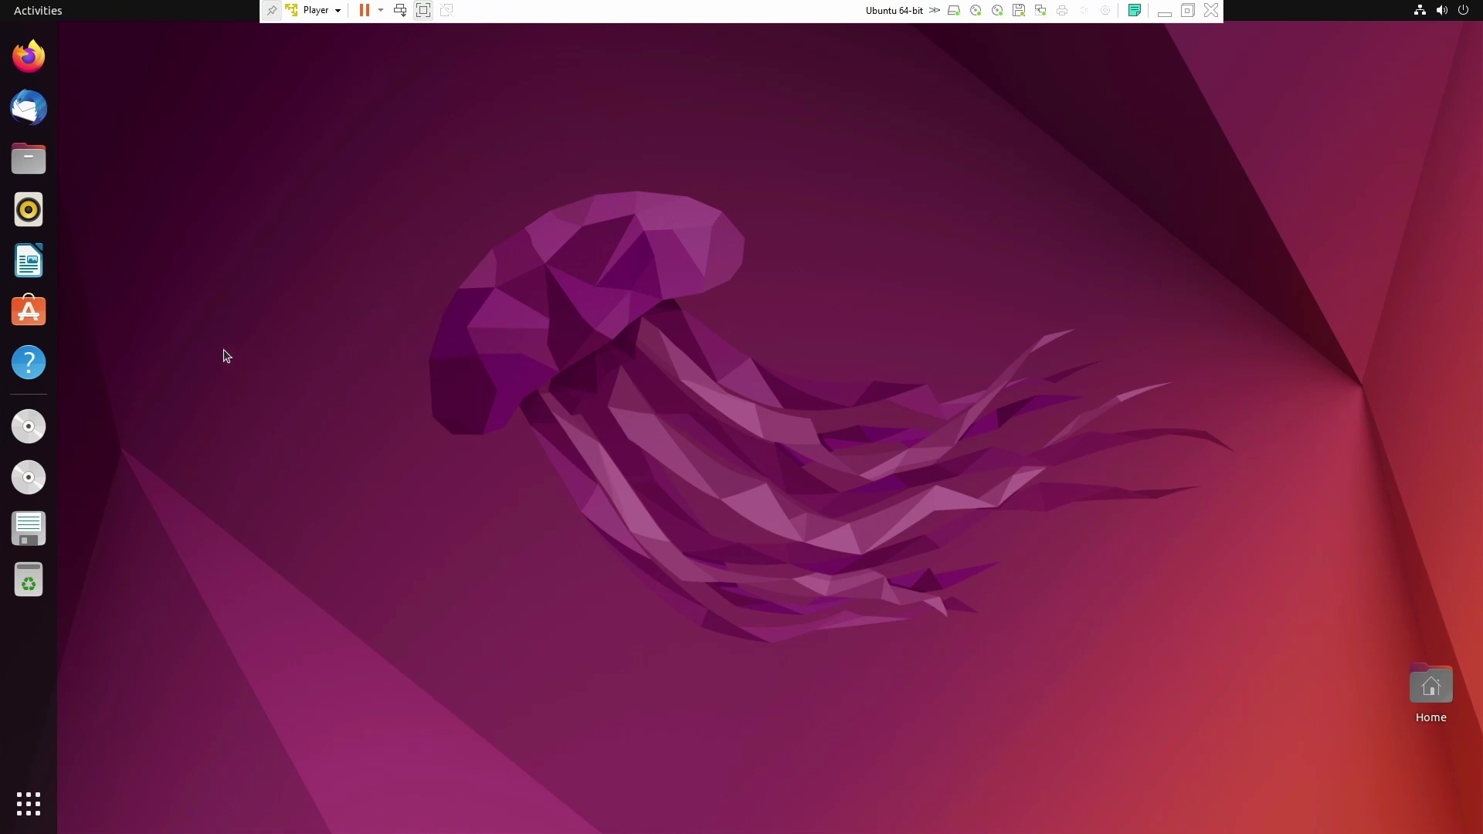
pyautogui.rightClick(581, 189)
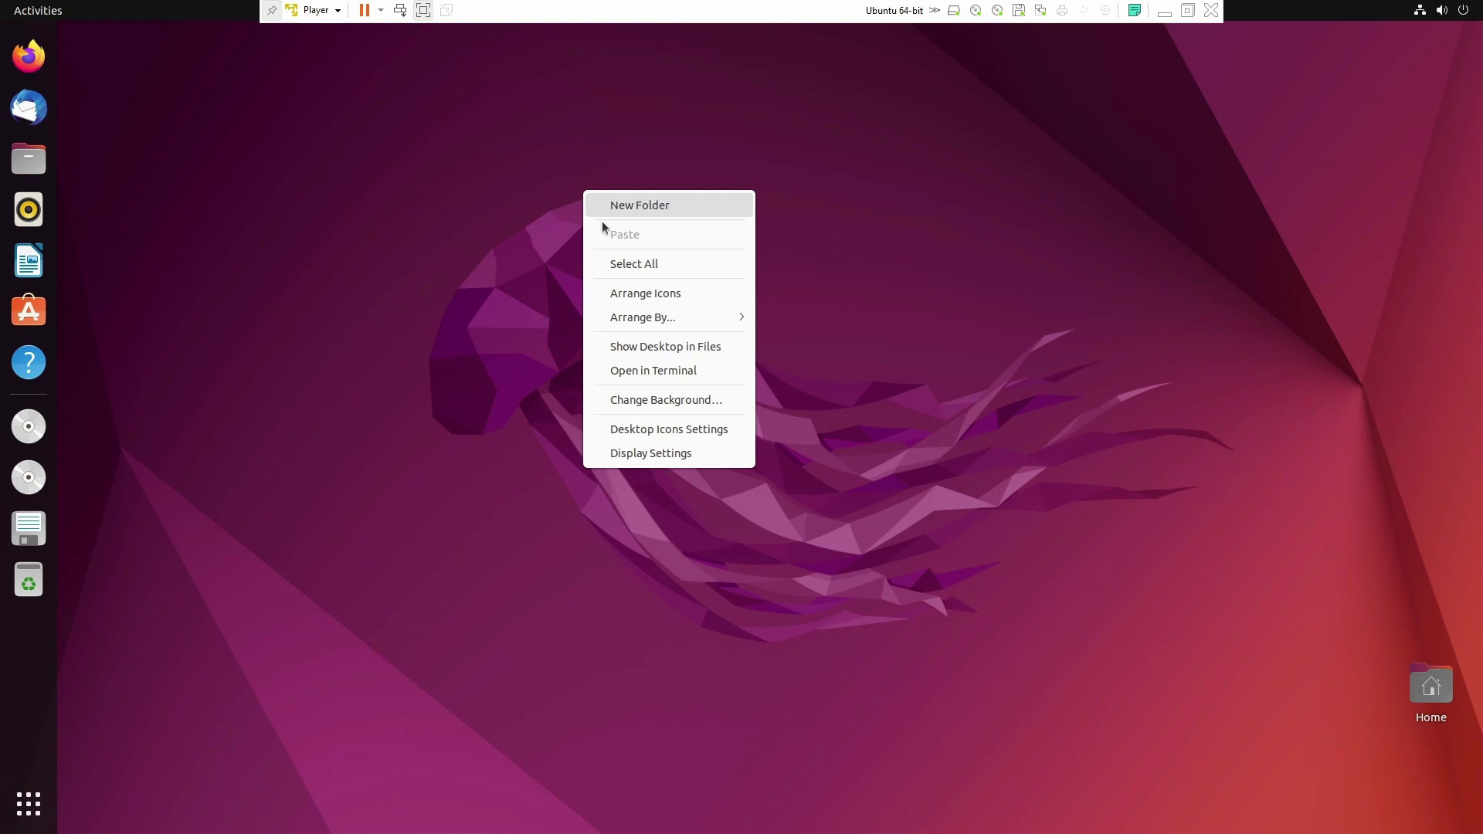
pyautogui.click(633, 372)
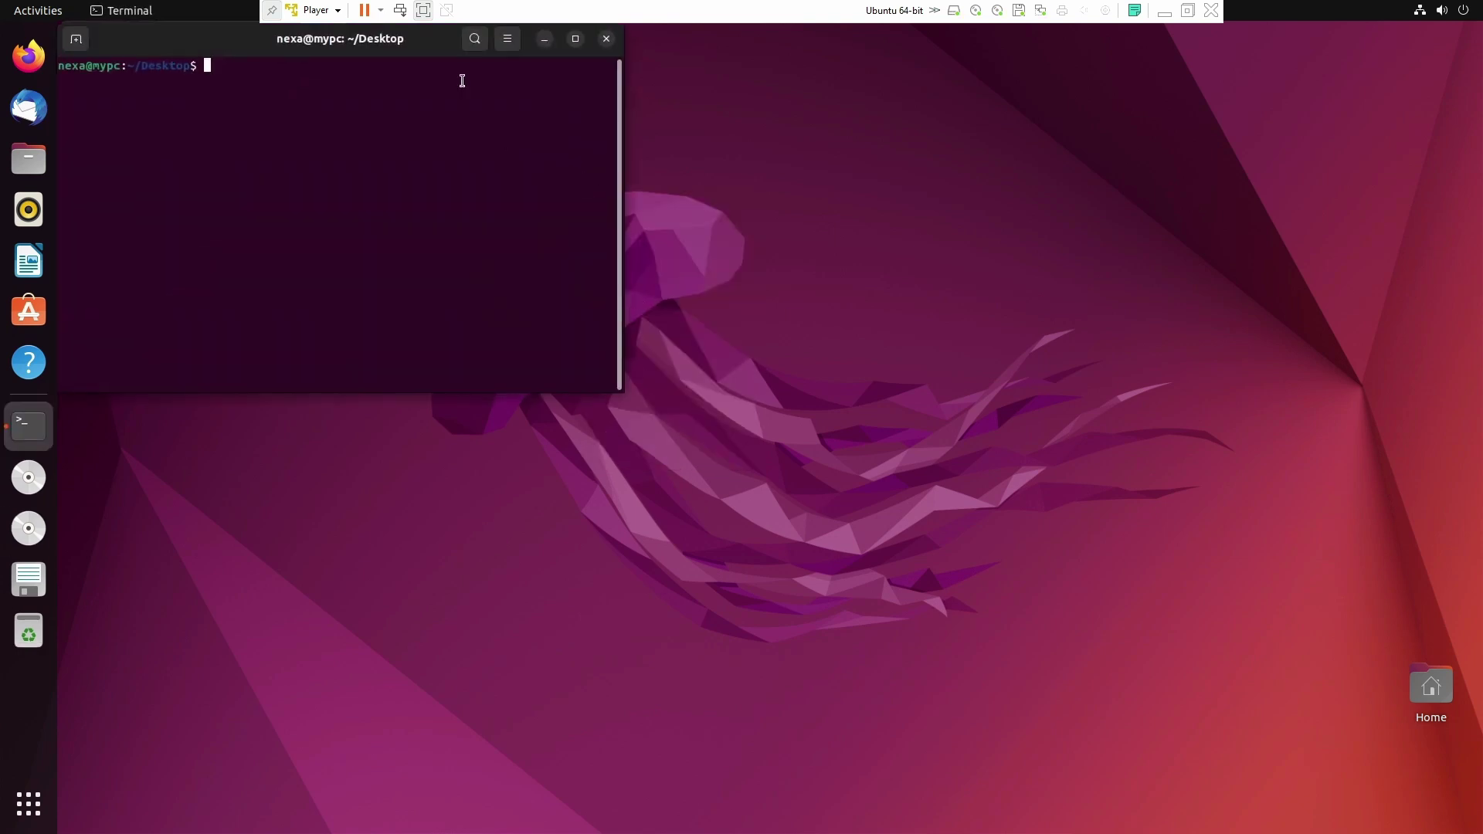
pyautogui.moveTo(395, 49); pyautogui.dragTo(743, 298)
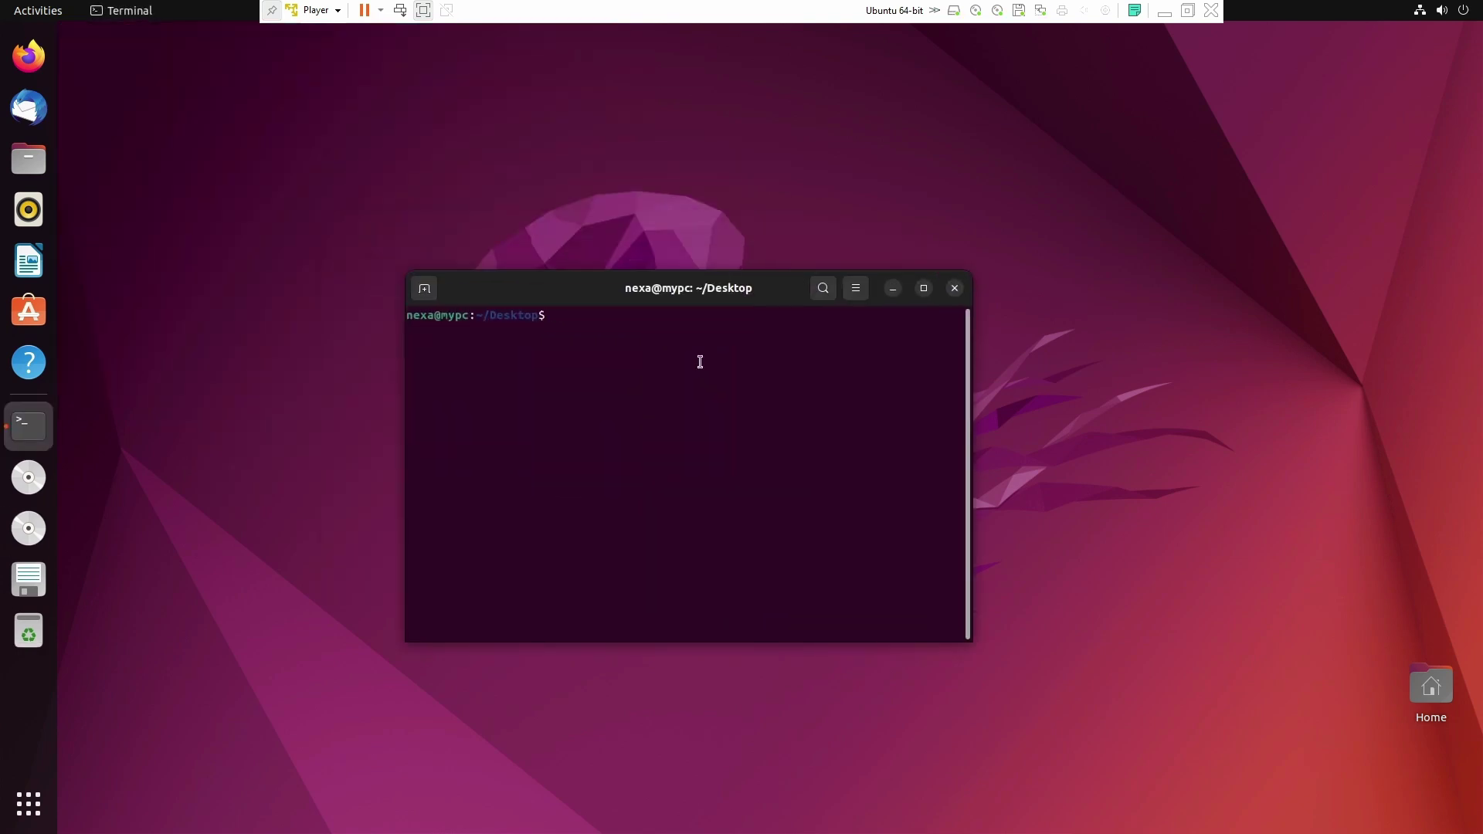
pyautogui.click(955, 288)
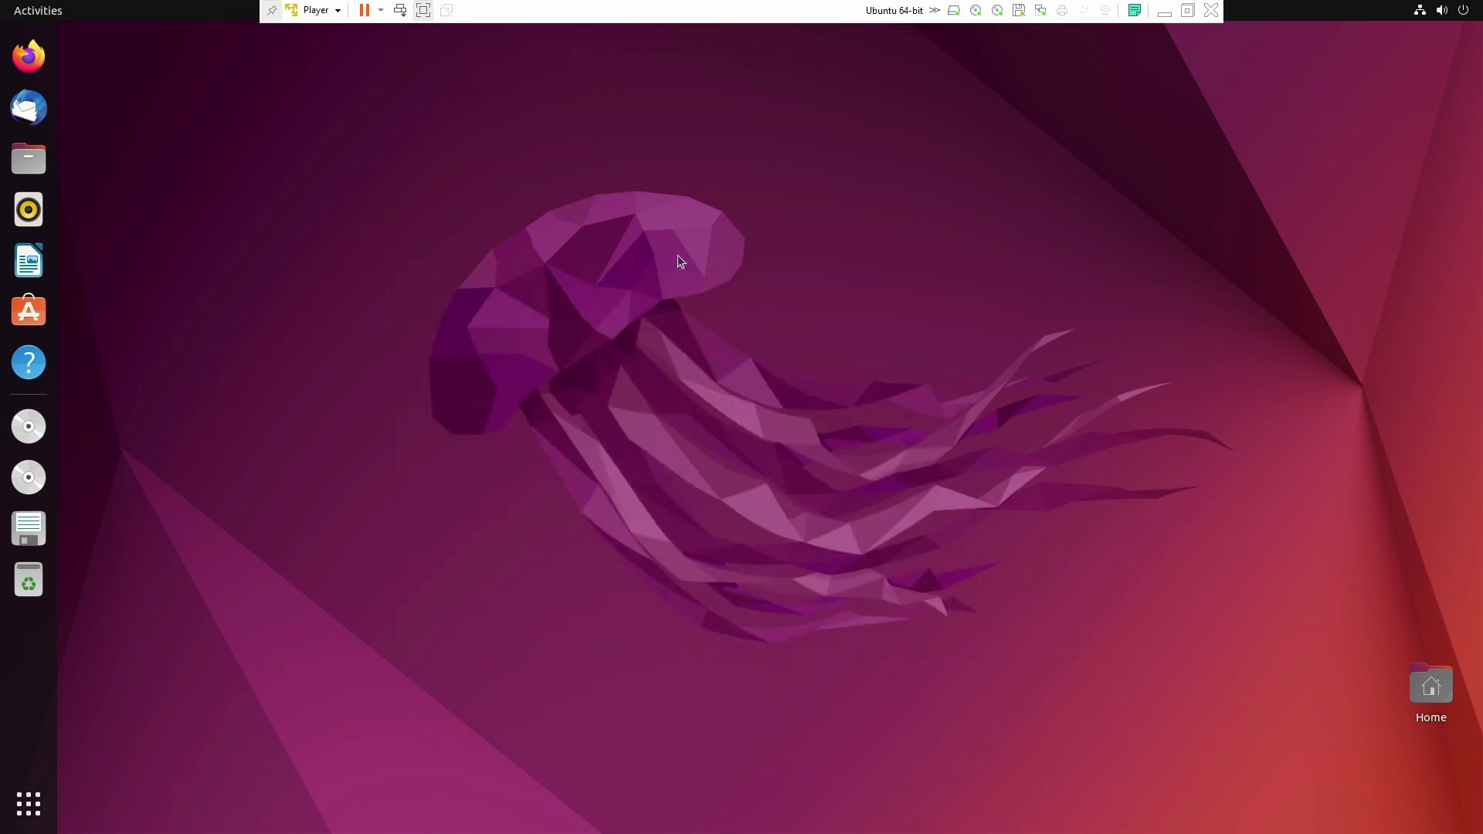
pyautogui.rightClick(678, 258)
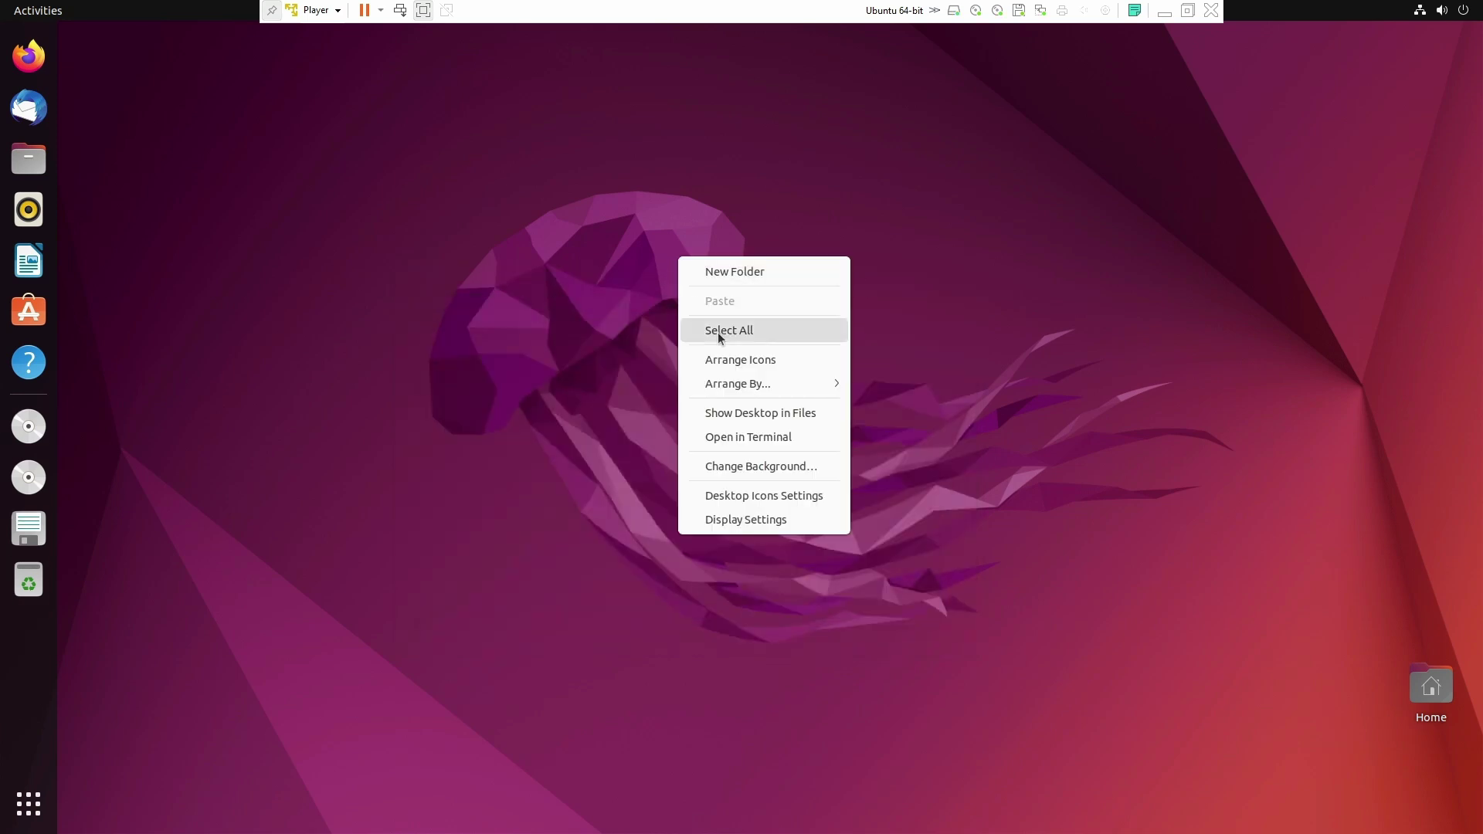
pyautogui.click(743, 438)
pyautogui.moveTo(345, 51); pyautogui.dragTo(683, 263)
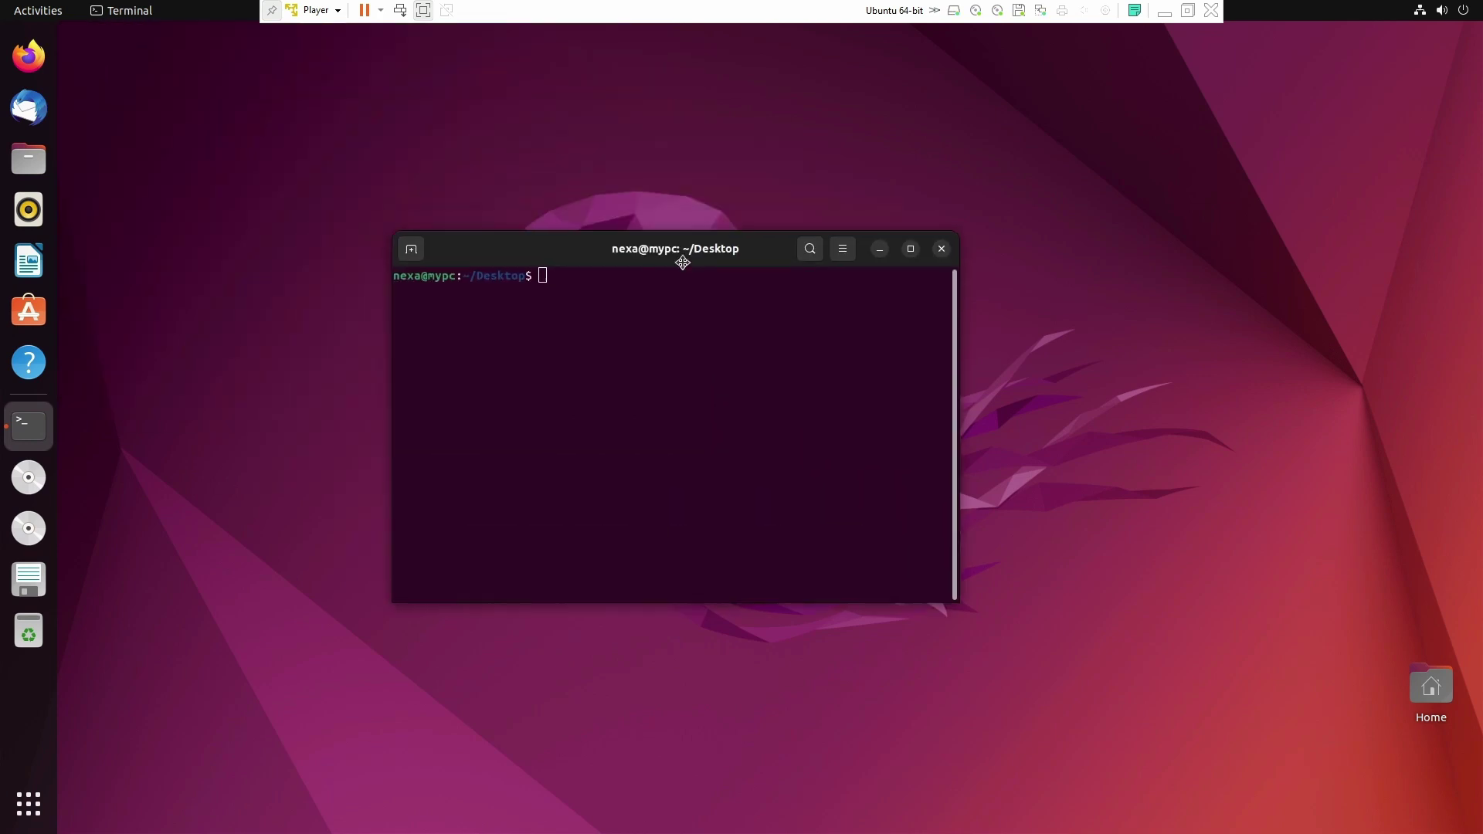
# Step: Run ifconfig and highlight the server's ens33 address 192.168.29.87
pyautogui.write('ifconfig')
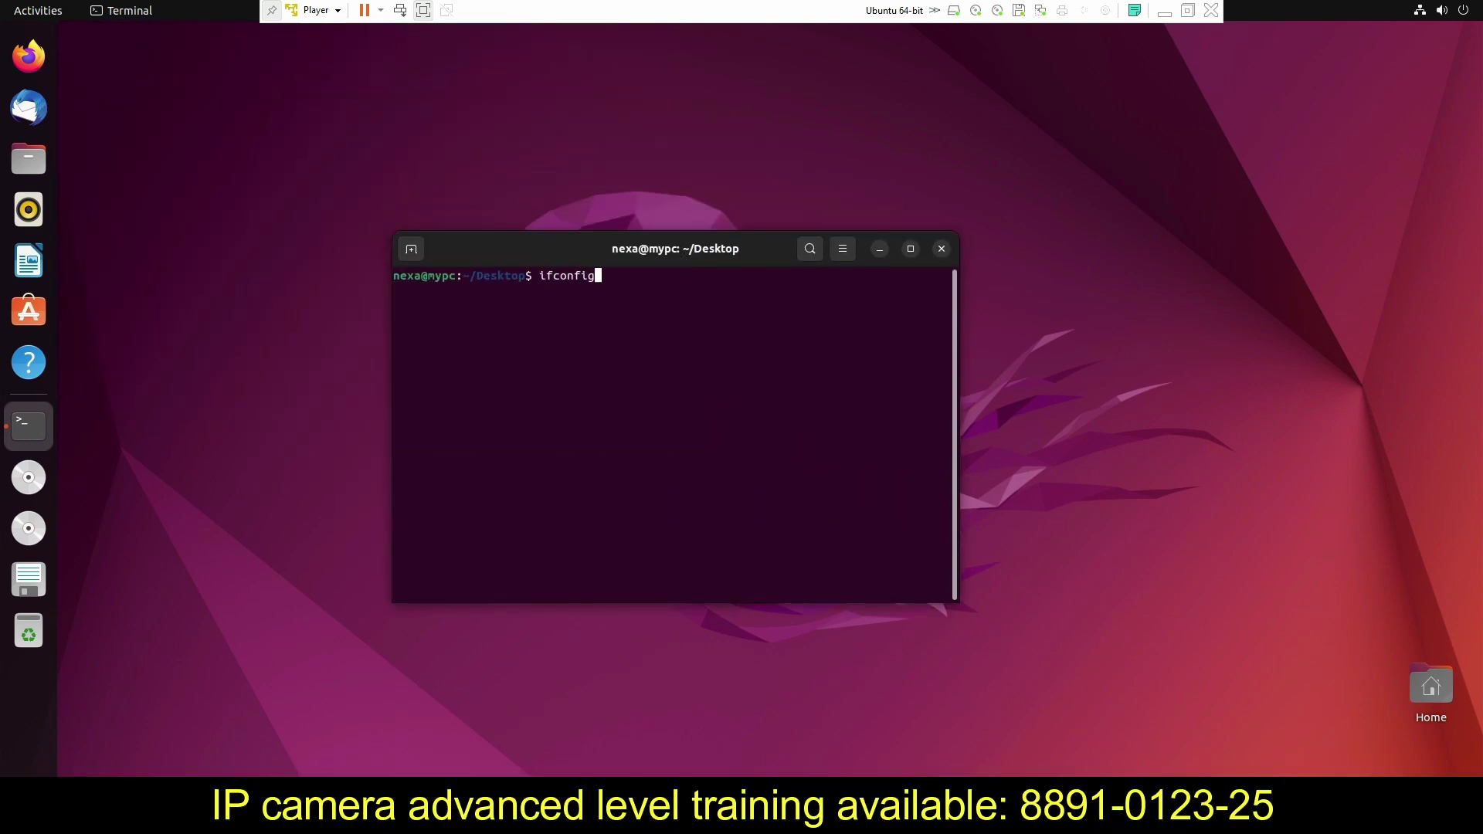
pyautogui.press('Return')
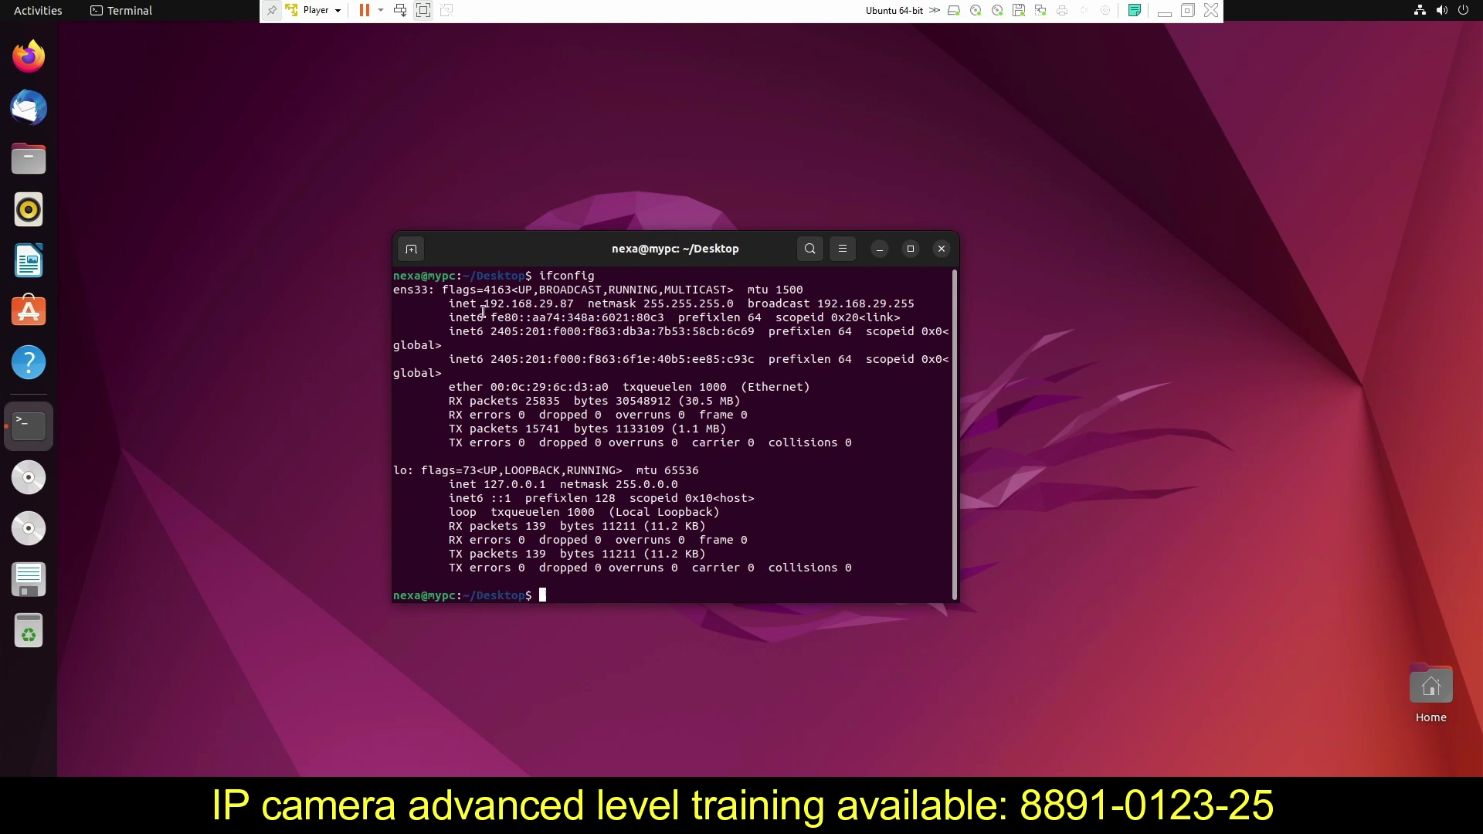
pyautogui.moveTo(484, 307); pyautogui.dragTo(576, 306)
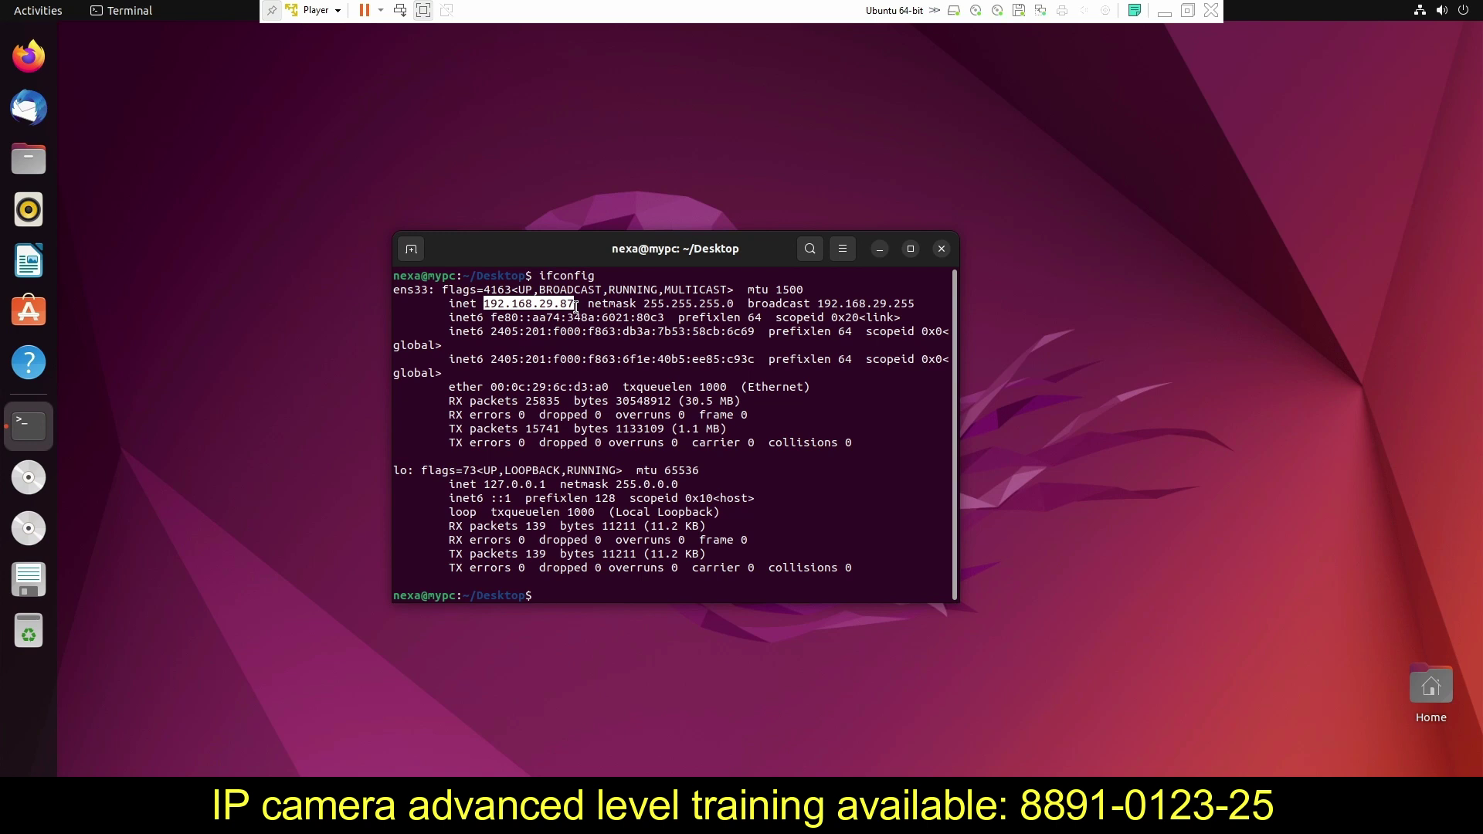
pyautogui.moveTo(607, 258); pyautogui.dragTo(640, 255)
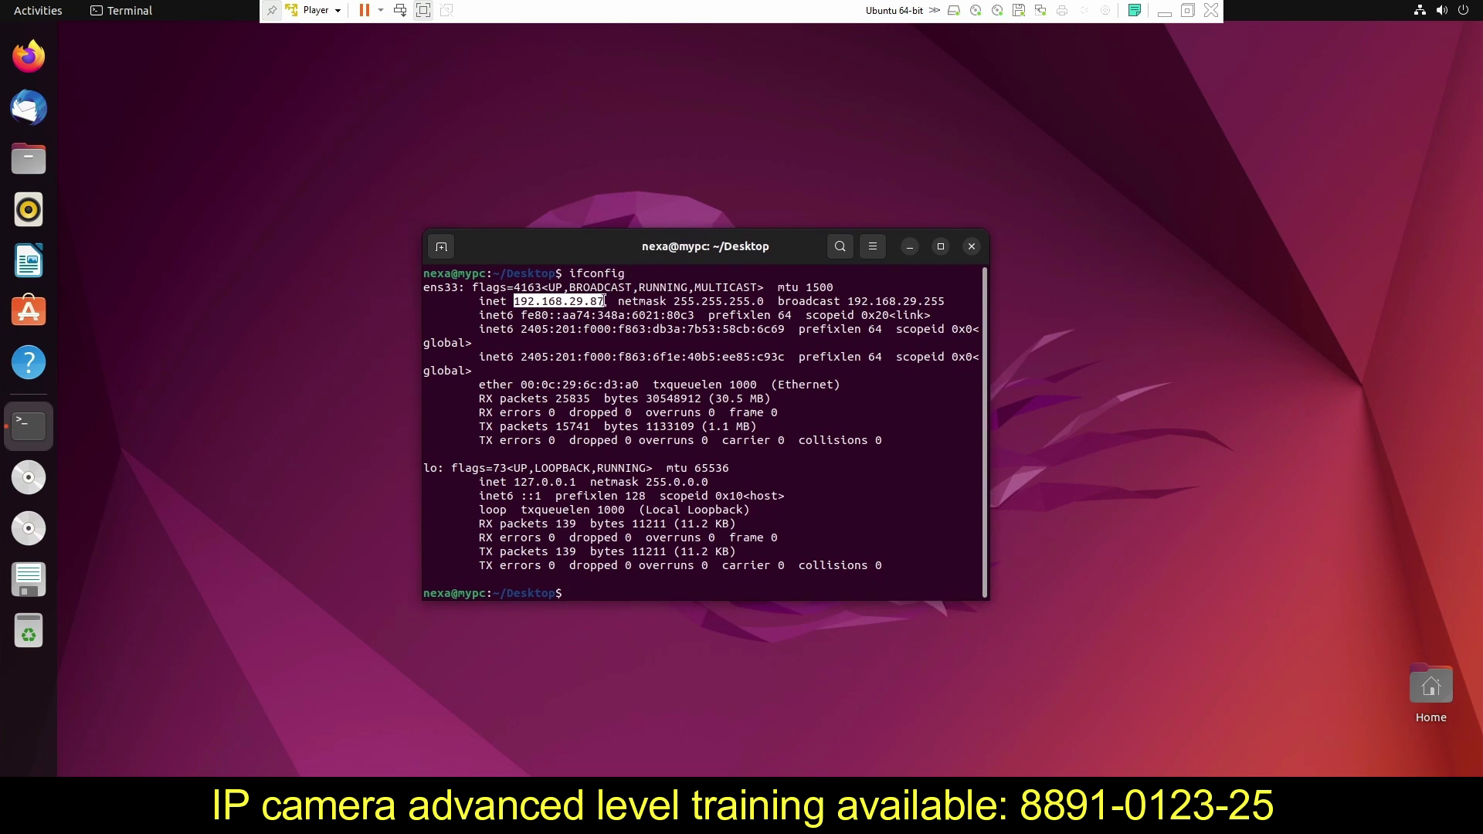
pyautogui.click(523, 307)
pyautogui.moveTo(515, 302)
pyautogui.mouseDown()
pyautogui.moveTo(601, 301)
pyautogui.moveTo(647, 266)
pyautogui.moveTo(617, 254)
pyautogui.moveTo(628, 246)
pyautogui.moveTo(539, 287)
pyautogui.mouseUp()
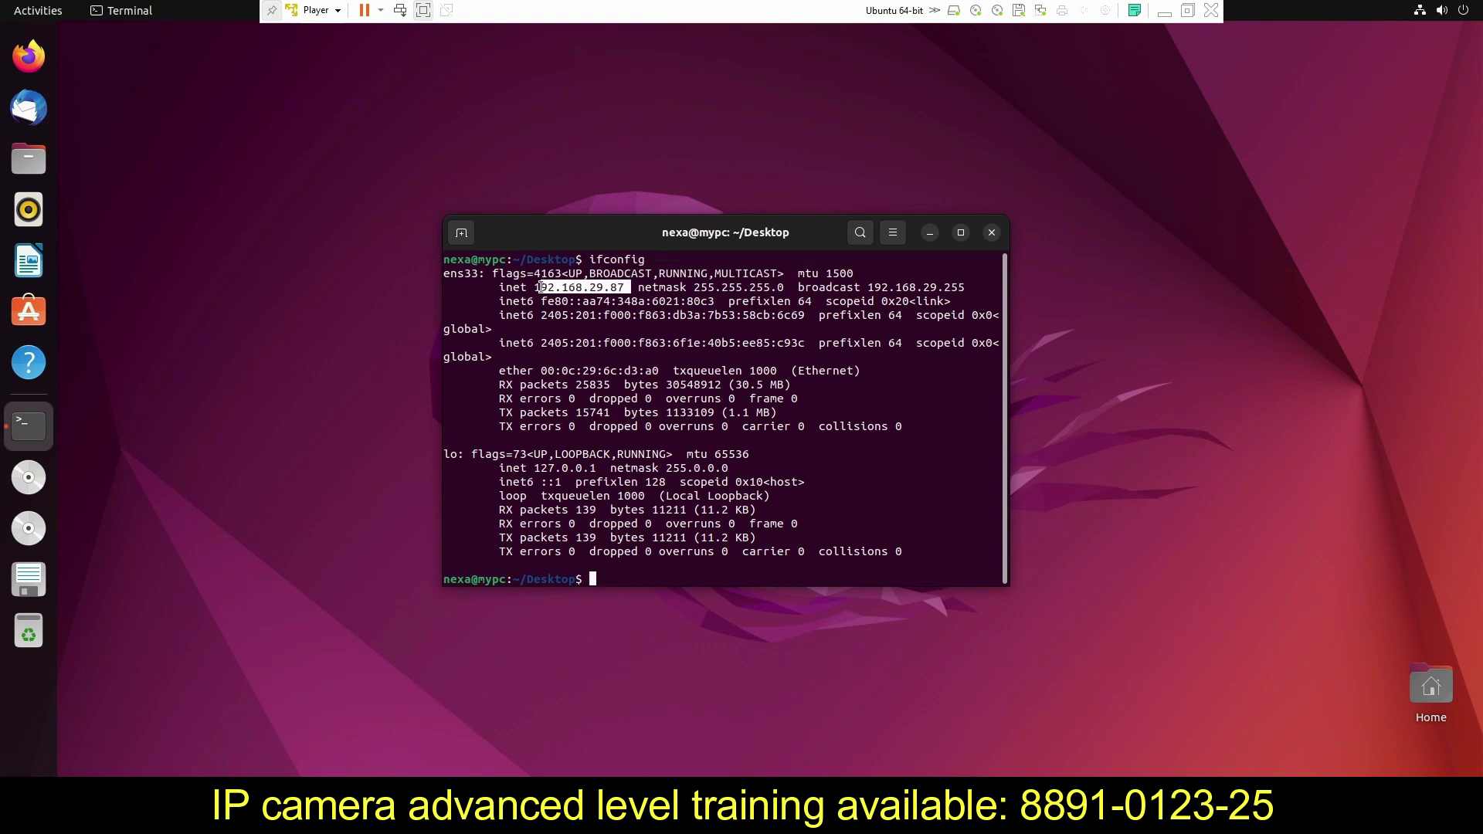
pyautogui.moveTo(539, 287); pyautogui.dragTo(534, 287)
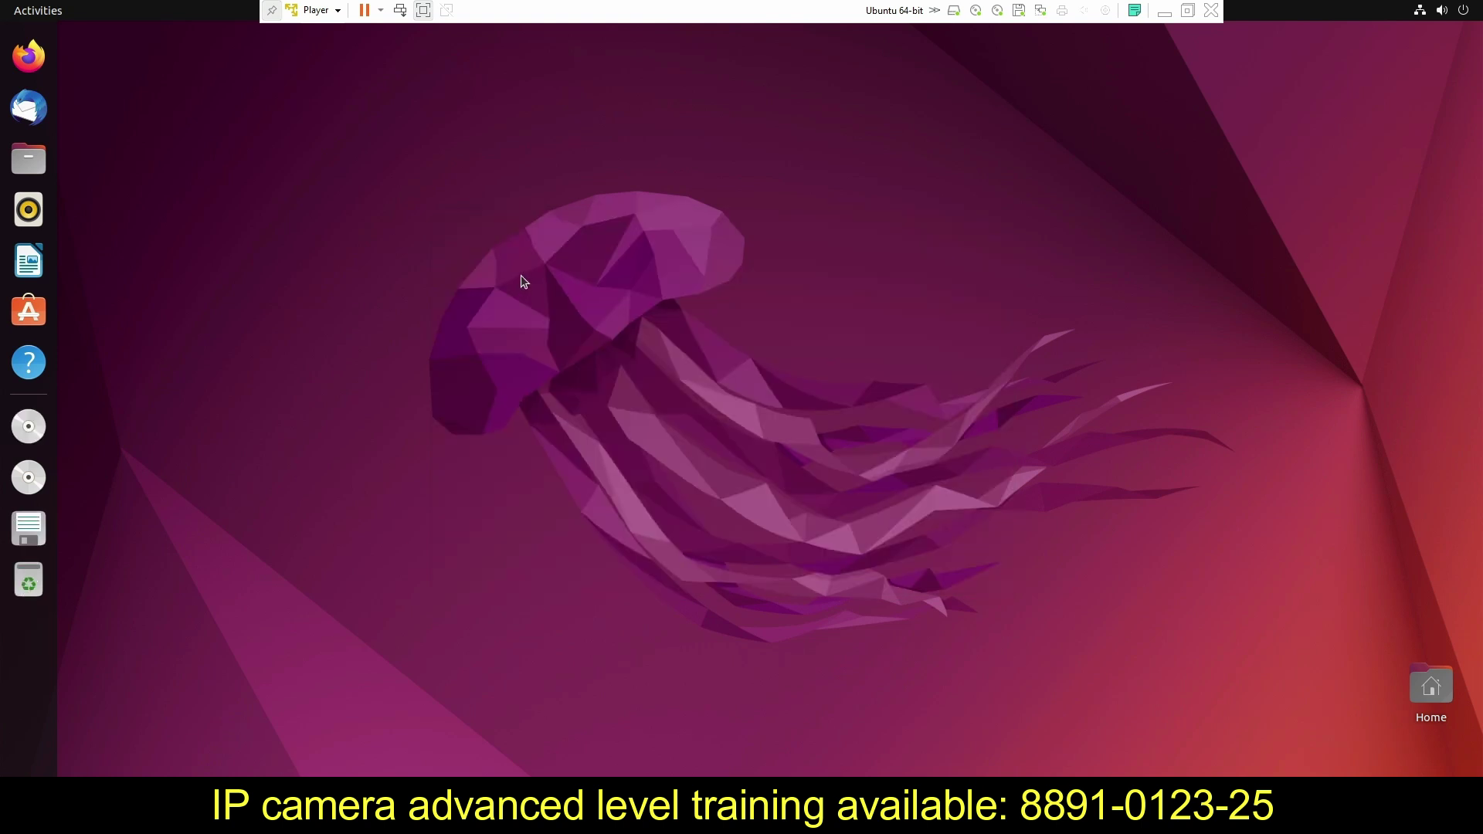
# Step: Open a fresh terminal in the Desktop folder from the desktop's context menu
pyautogui.rightClick(509, 254)
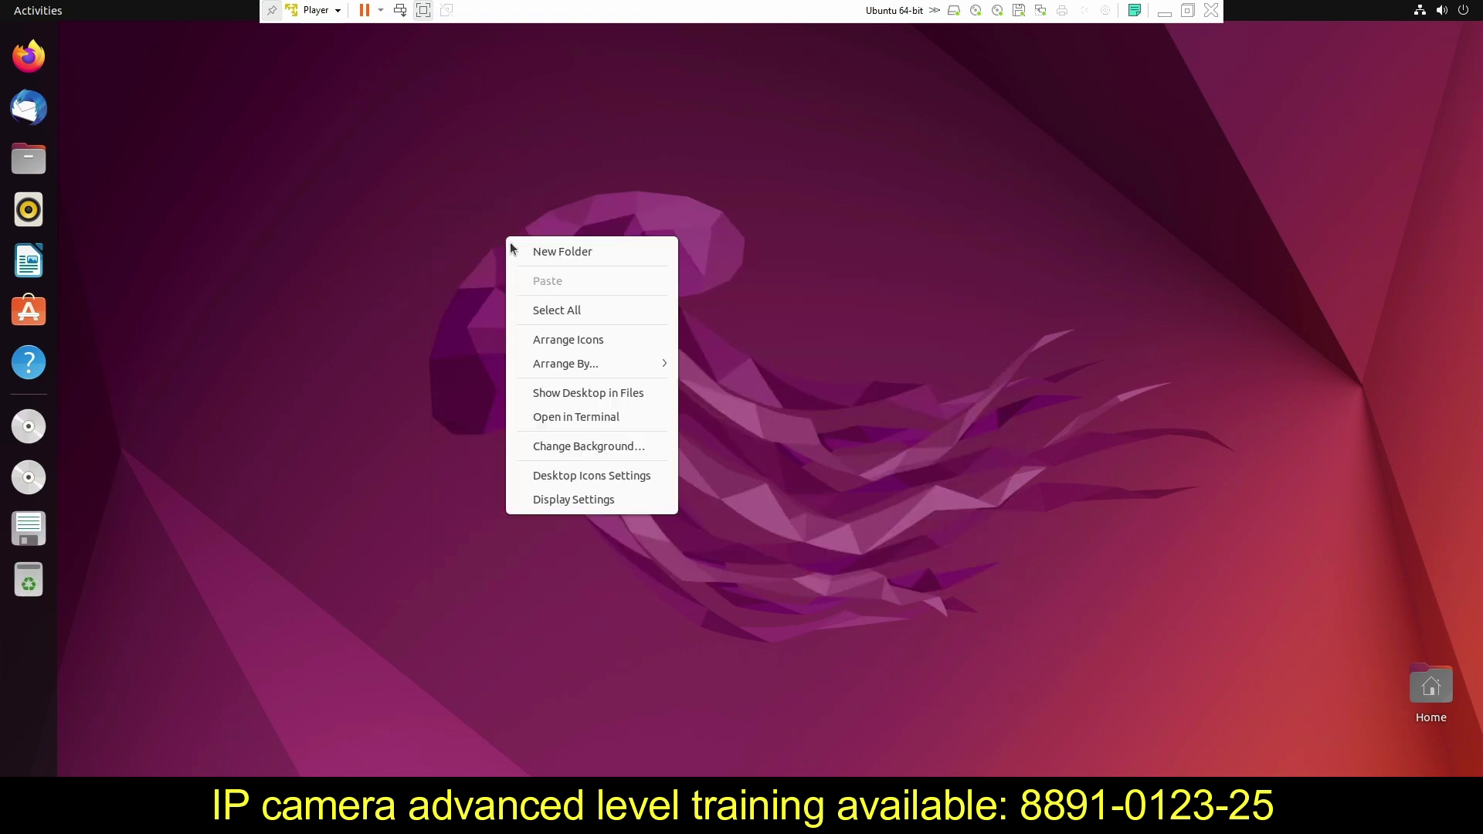
pyautogui.click(564, 418)
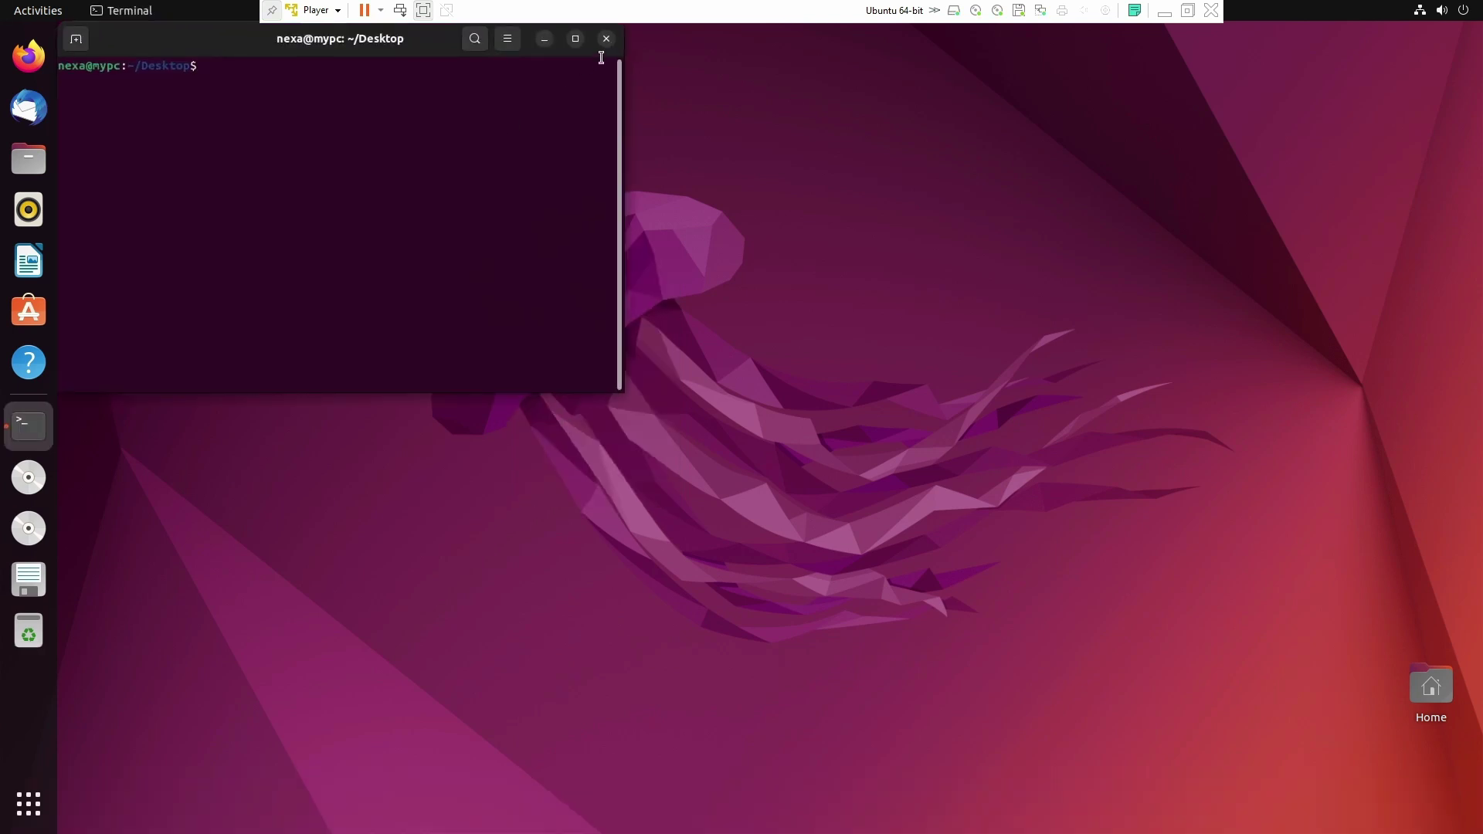
pyautogui.click(869, 181)
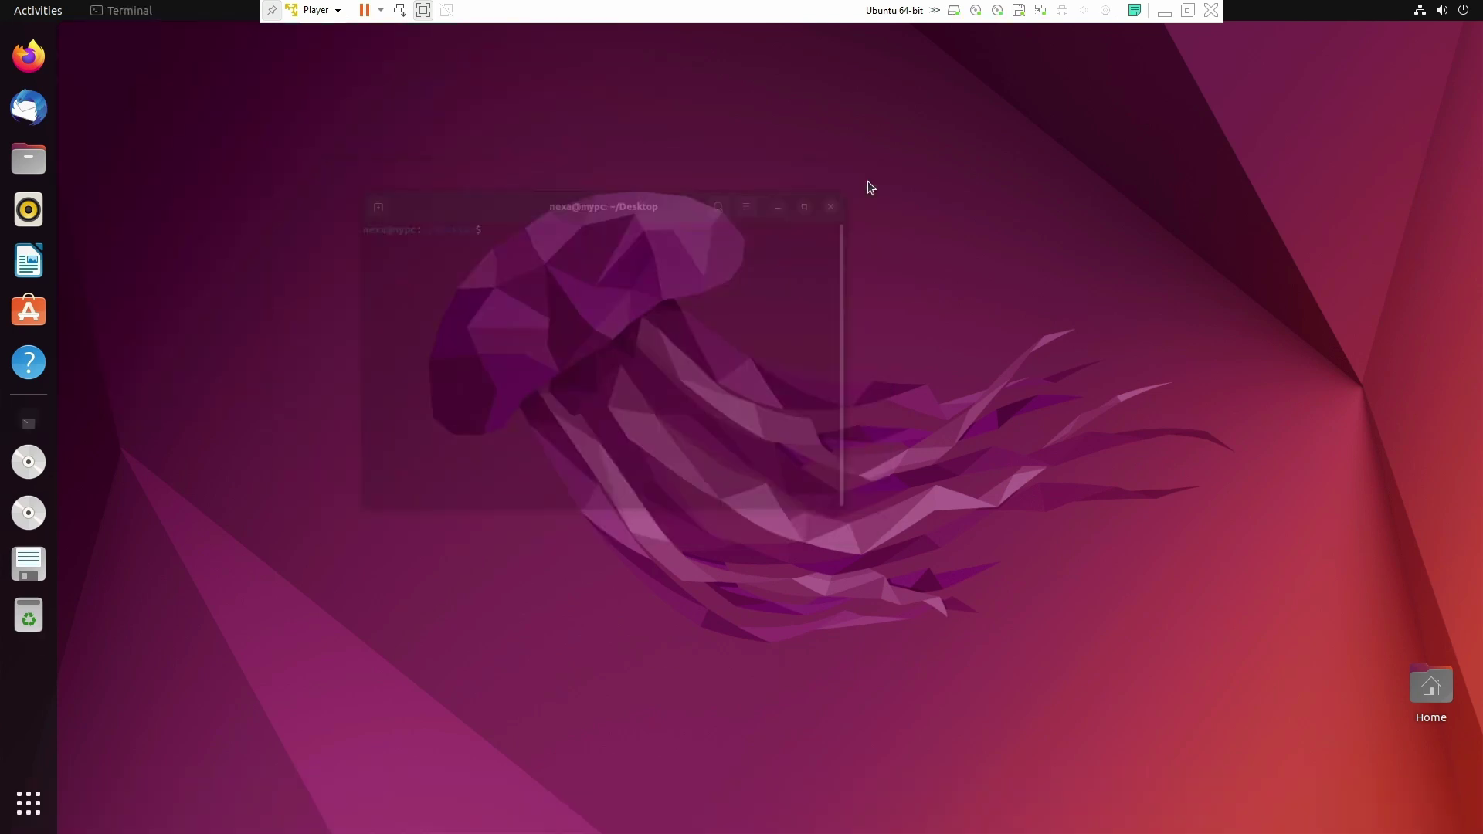
pyautogui.rightClick(558, 176)
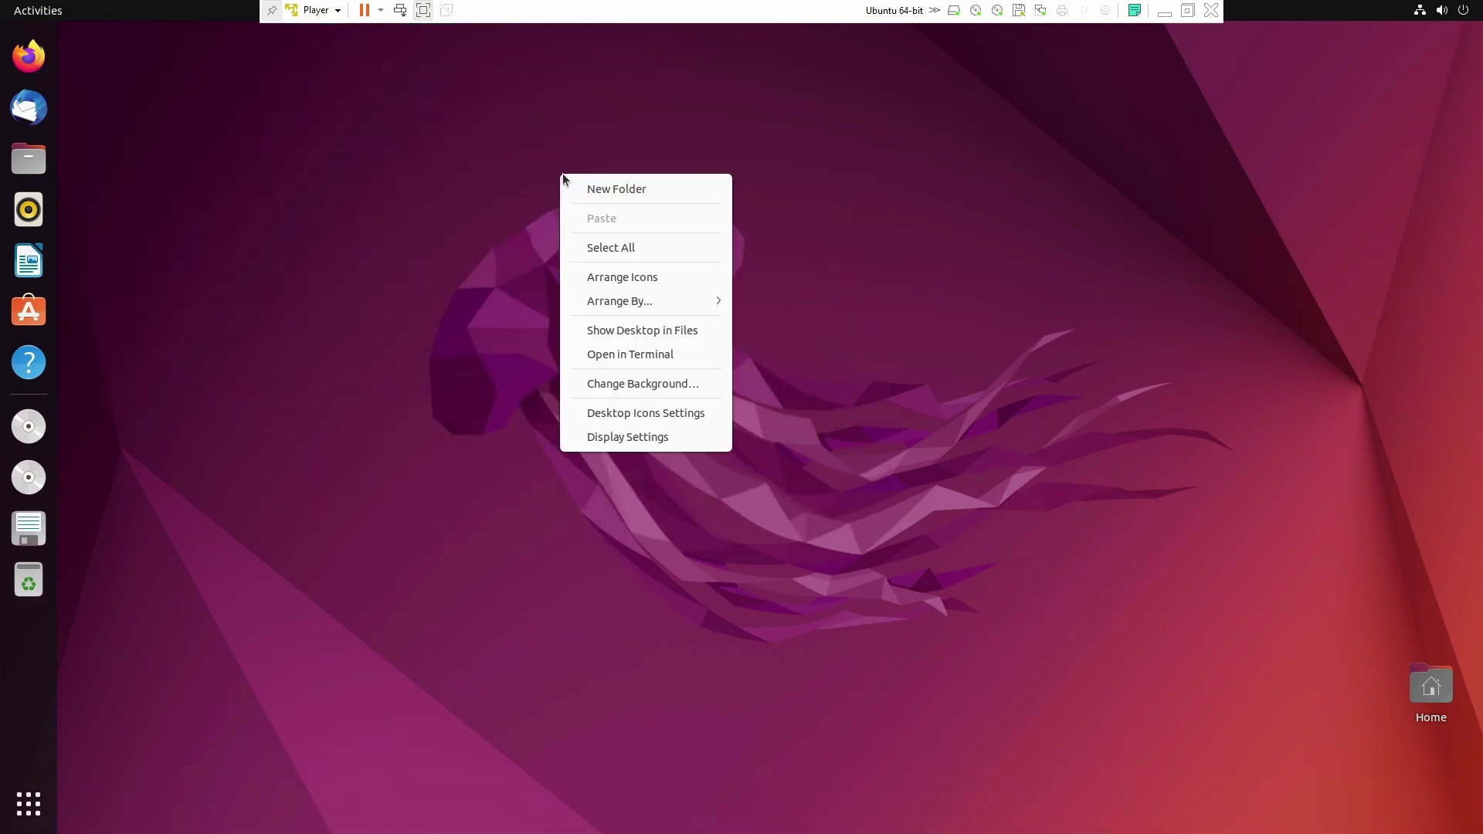
pyautogui.click(629, 358)
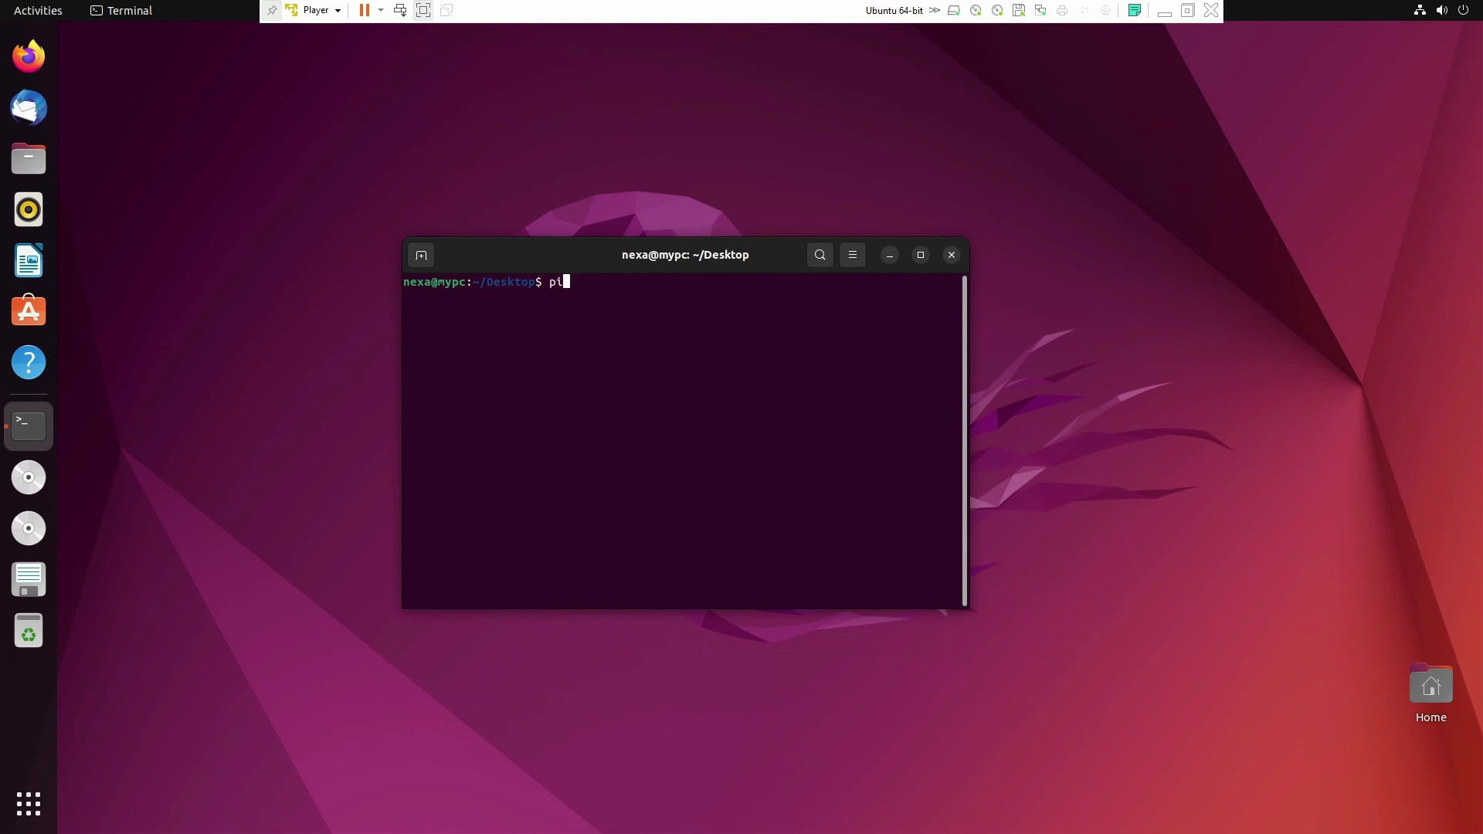
# Step: Ping 192.168.29.10, stop it with Ctrl+C after 13 replies, close the terminal, and refresh the Windows desktop
pyautogui.write('ping 192.168.29.10')
pyautogui.press('Return')
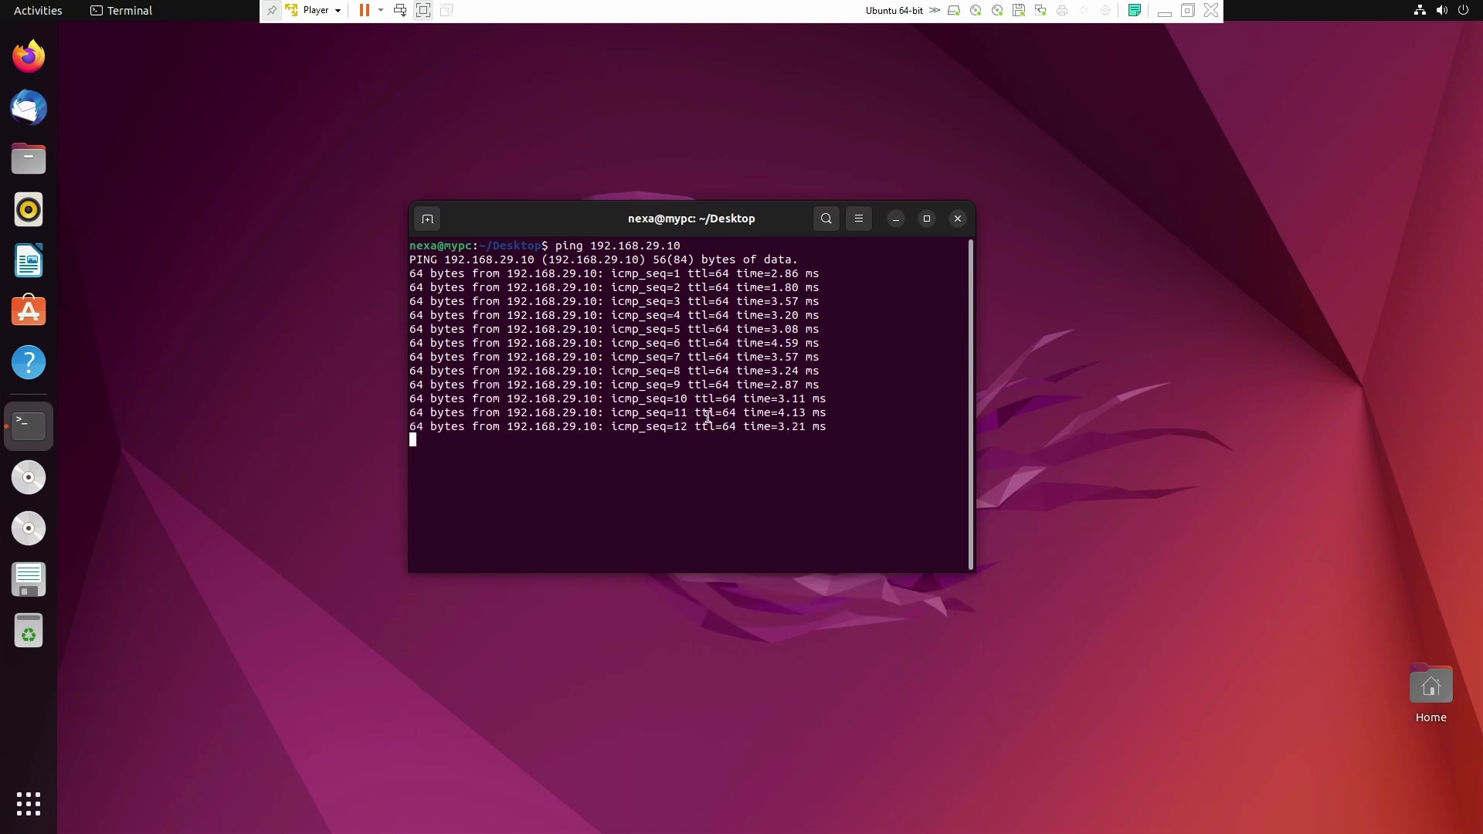
pyautogui.hotkey('ctrl', 'c')
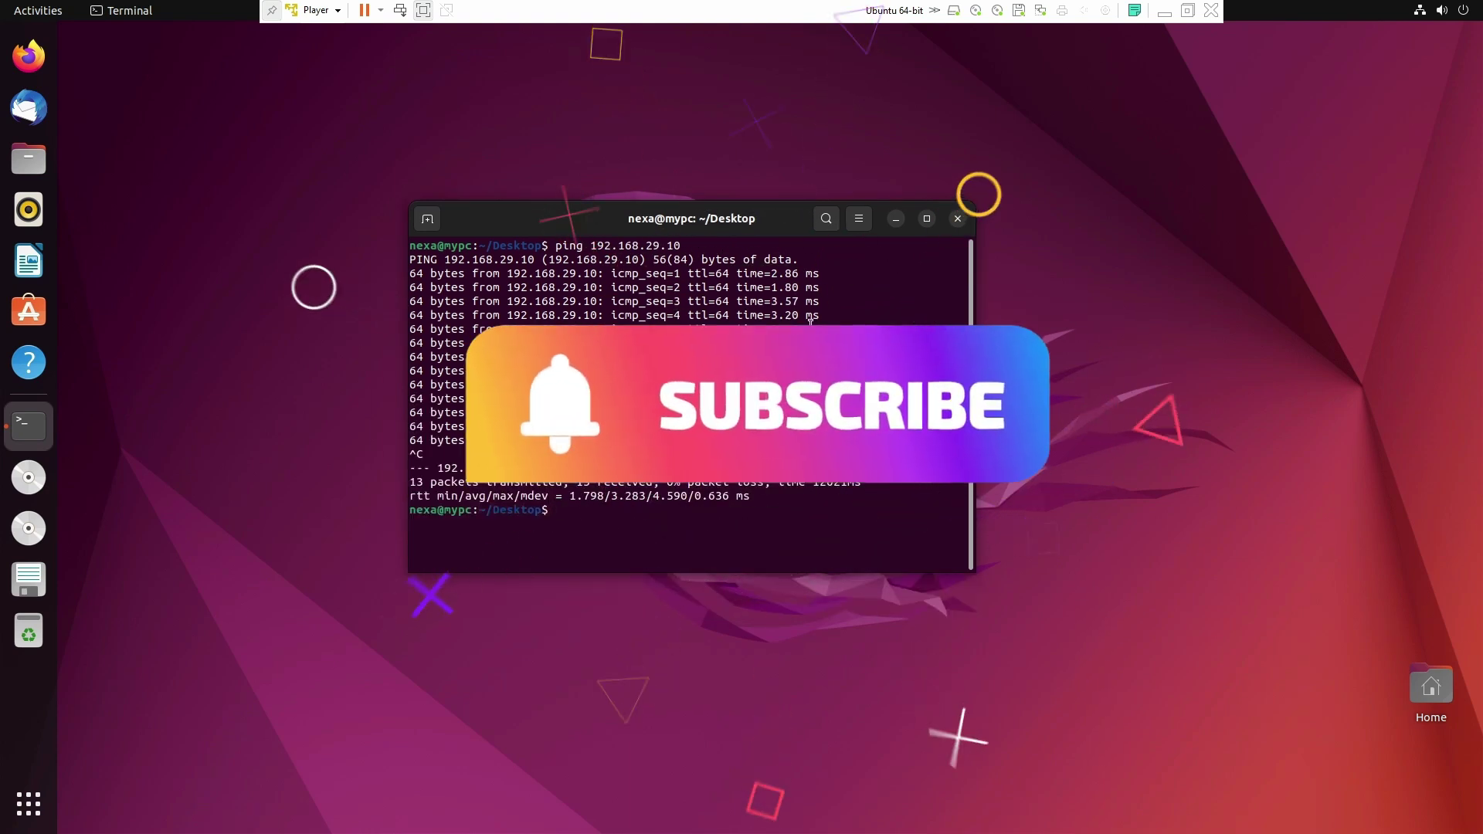
pyautogui.click(957, 218)
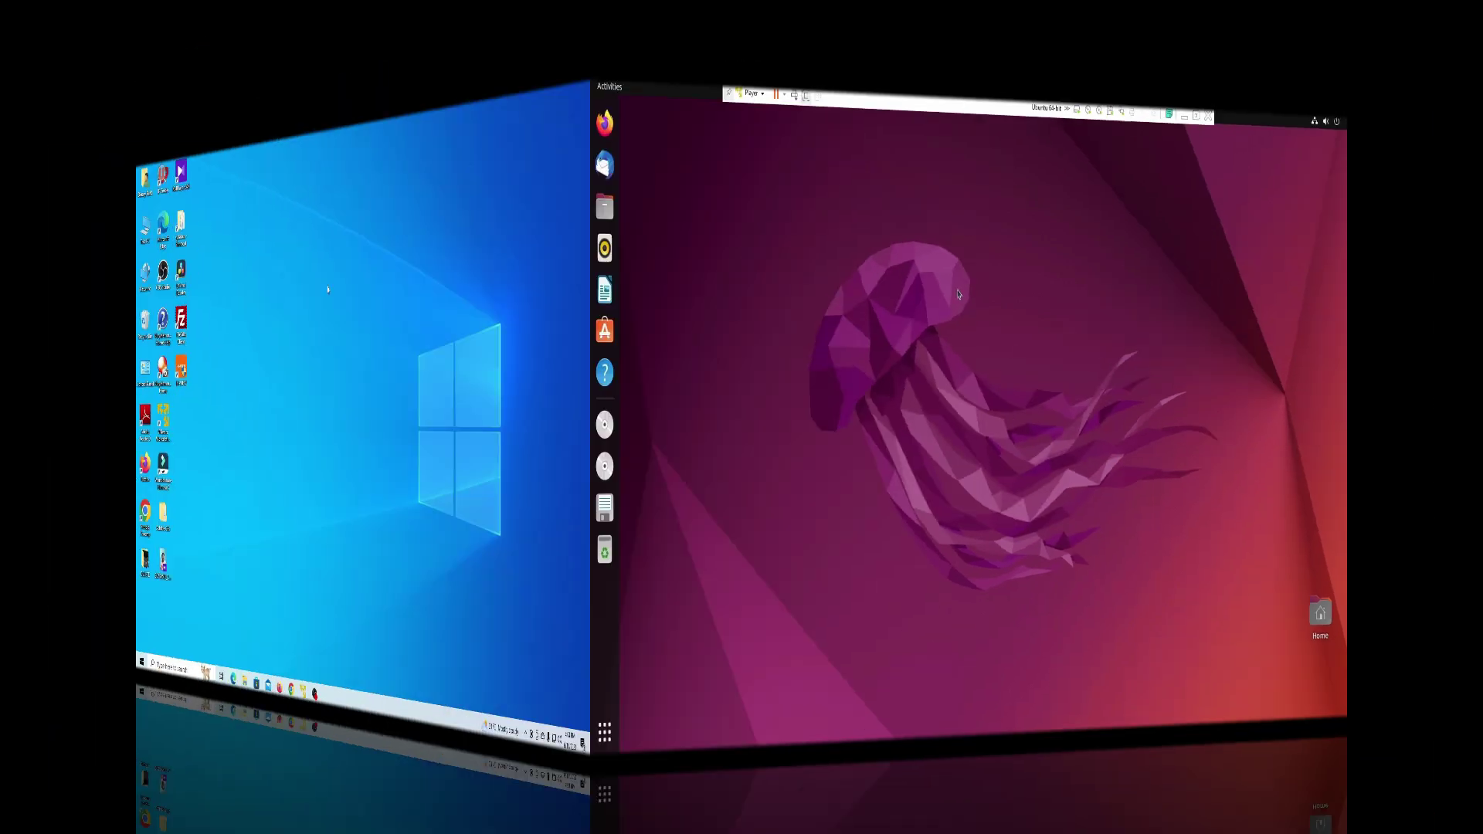
pyautogui.rightClick(609, 217)
pyautogui.click(631, 259)
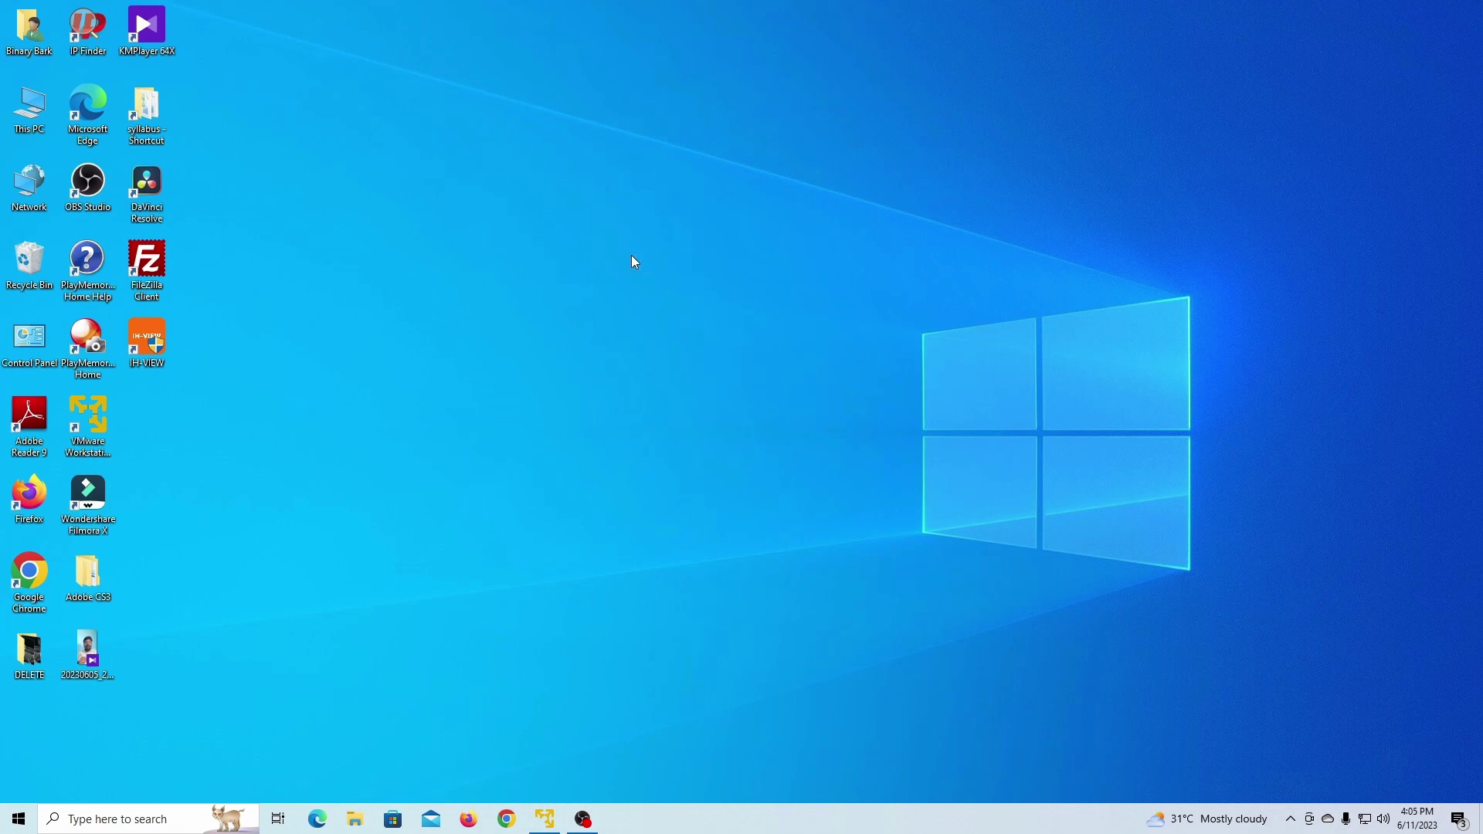
# Step: Launch Microsoft Edge from Windows search and load the camera page at 192.168.29.10
pyautogui.press('super')
pyautogui.write('in')
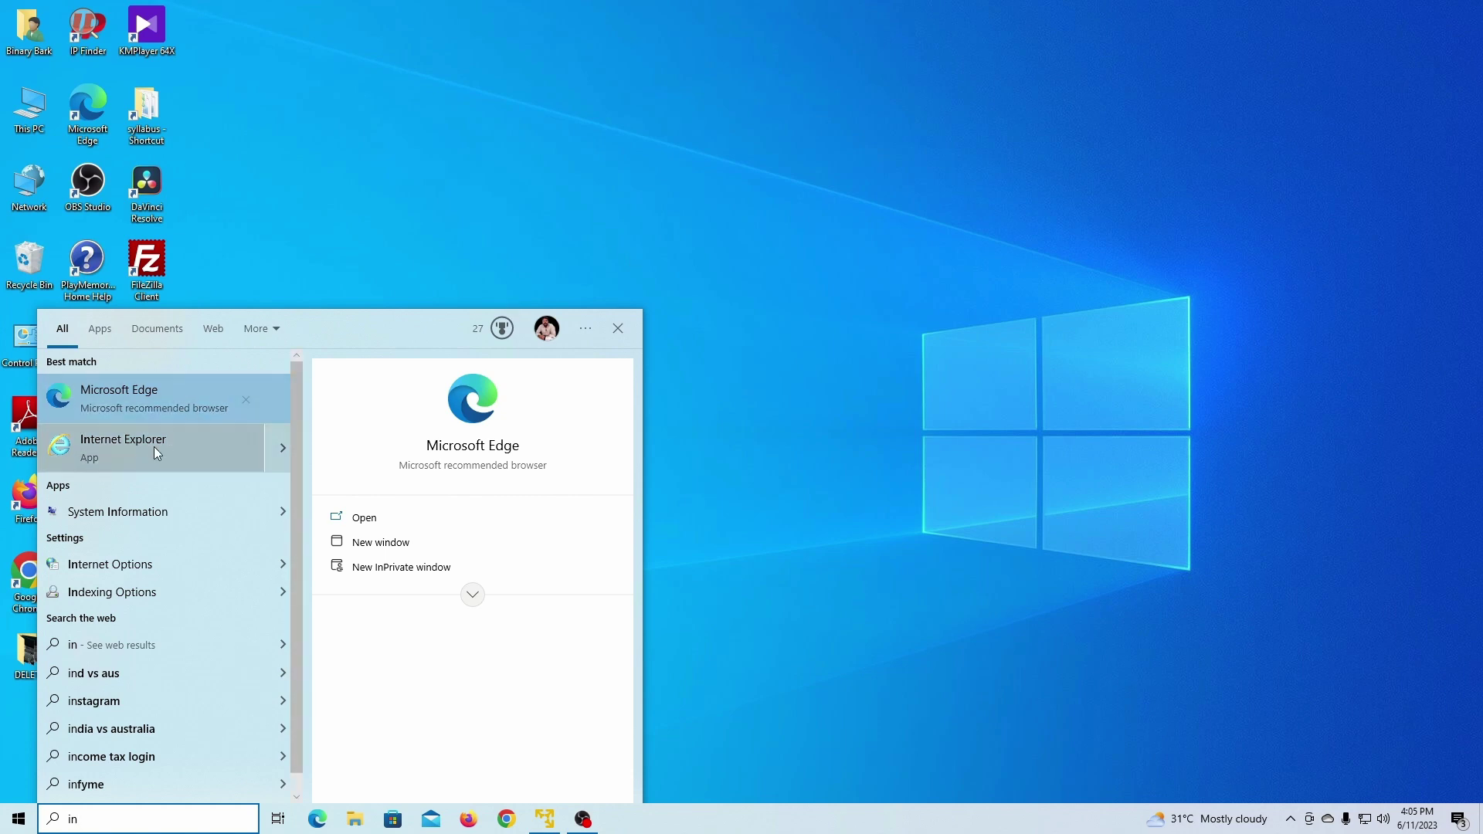
pyautogui.click(134, 448)
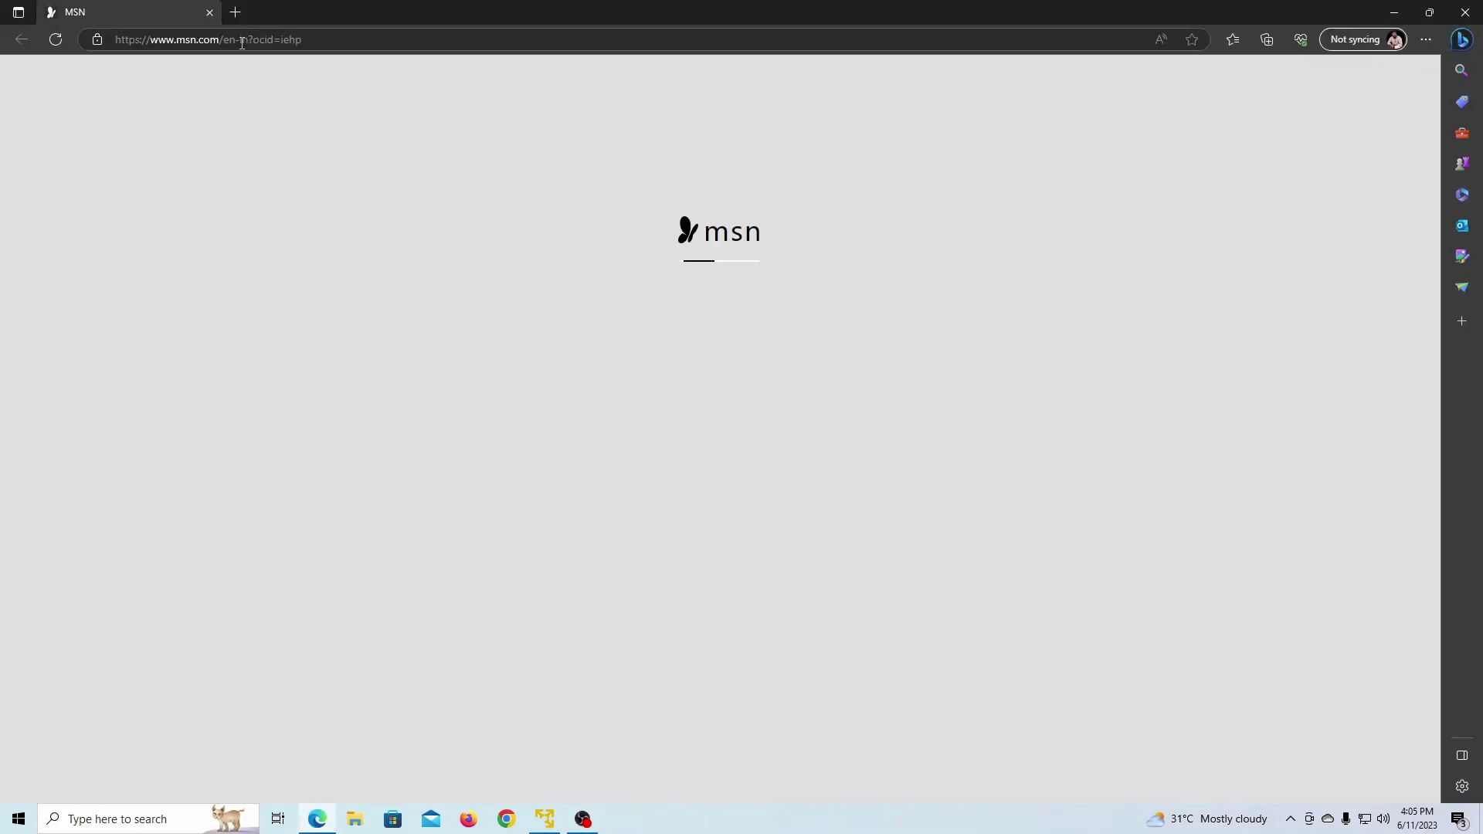
pyautogui.click(242, 43)
pyautogui.write('19')
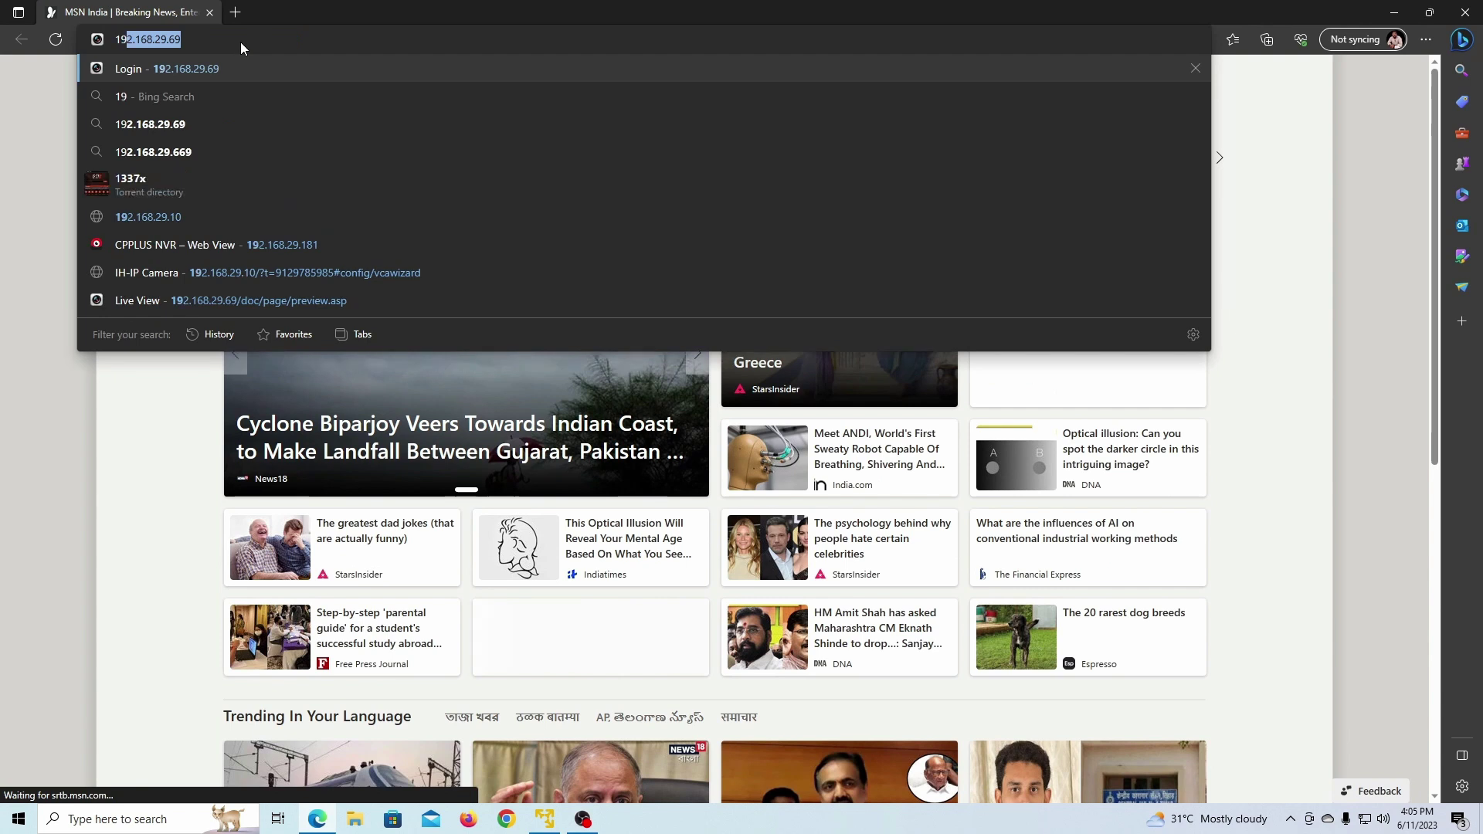
pyautogui.write('2.168.2')
pyautogui.write('9.10')
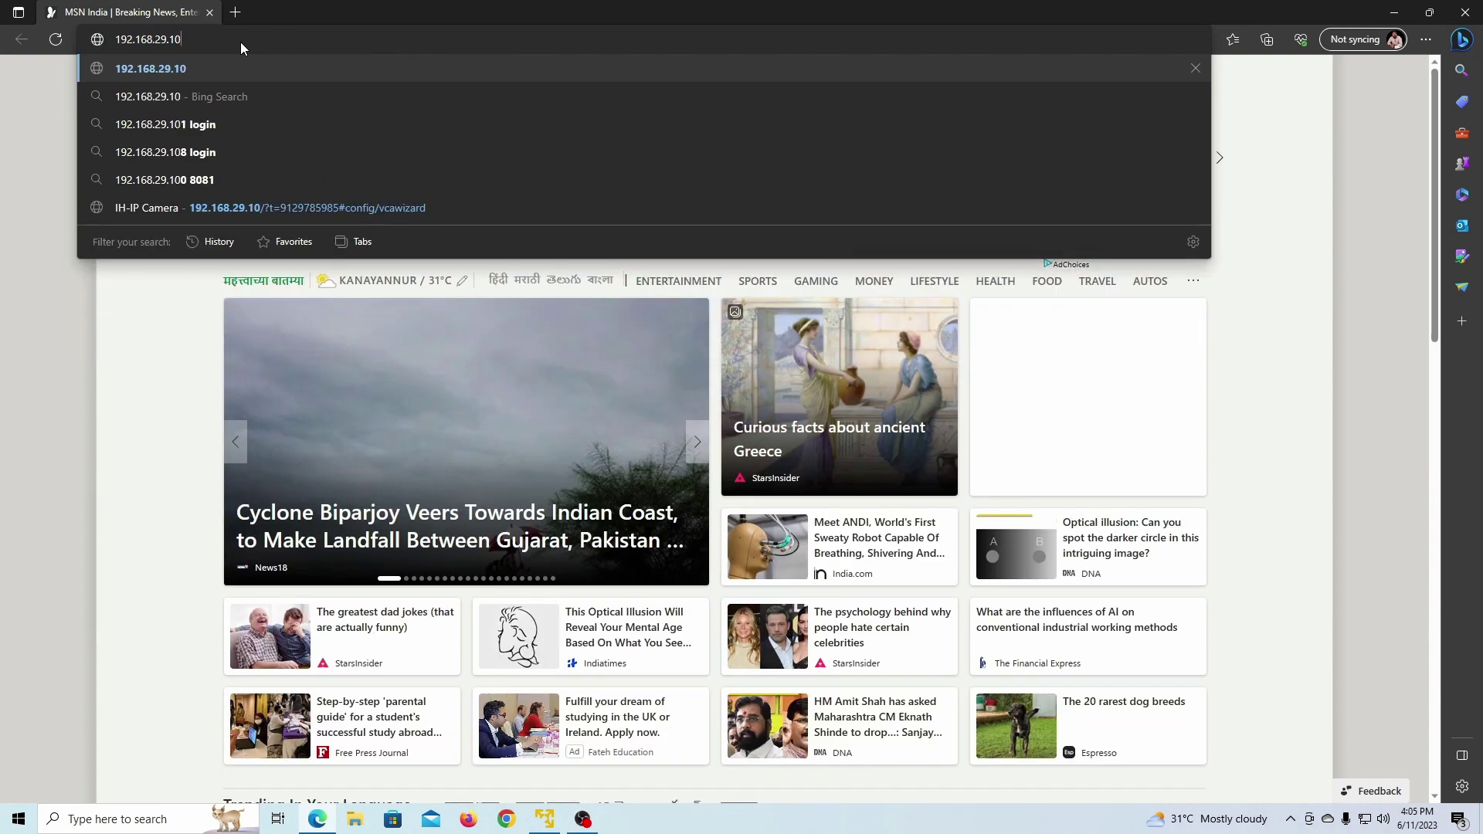
pyautogui.press('Return')
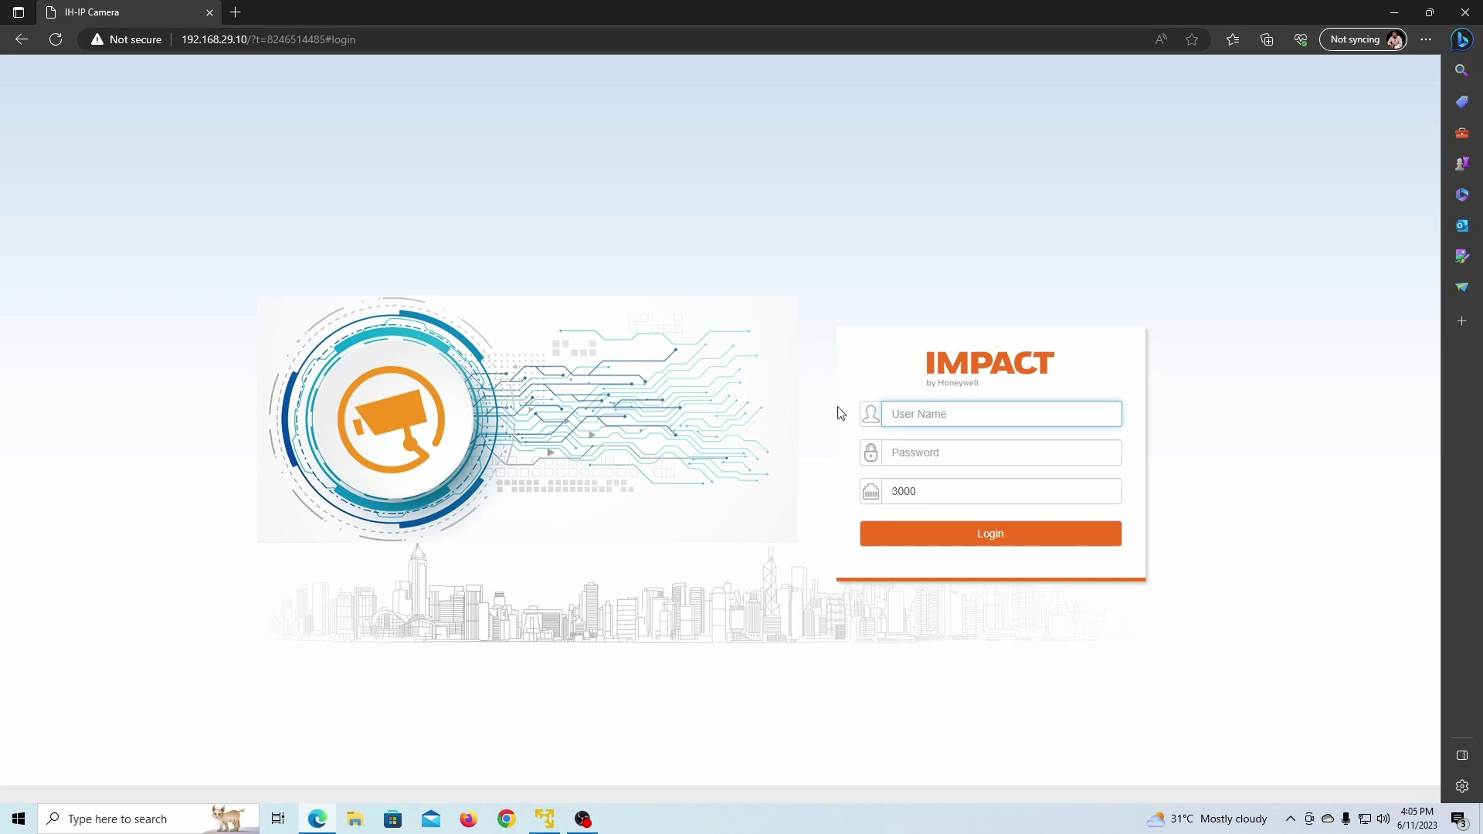
pyautogui.click(938, 417)
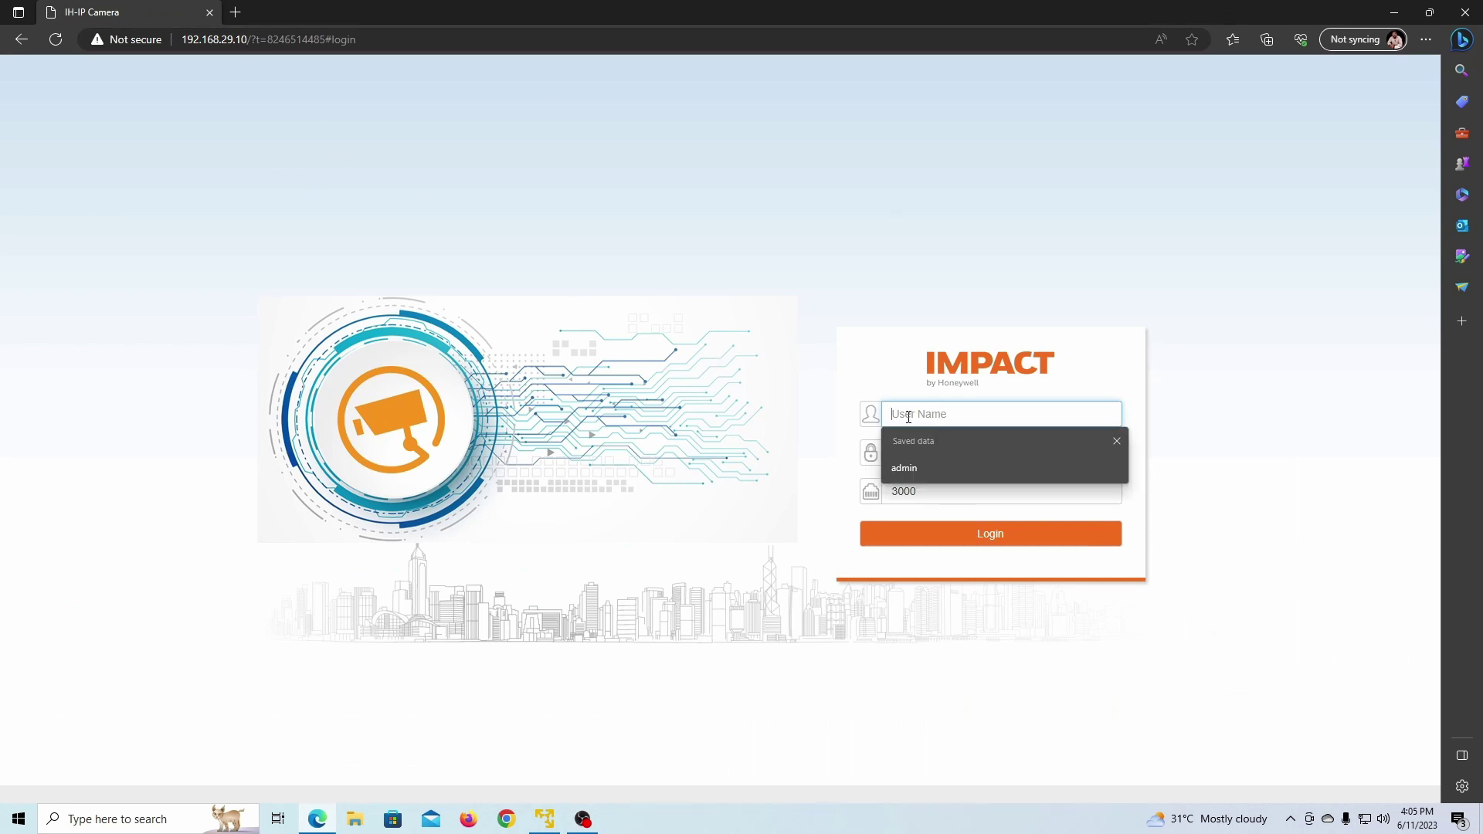
# Step: Log in to the camera as admin with its password and decline saving the password
pyautogui.write('admin')
pyautogui.press('Tab')
pyautogui.write('123')
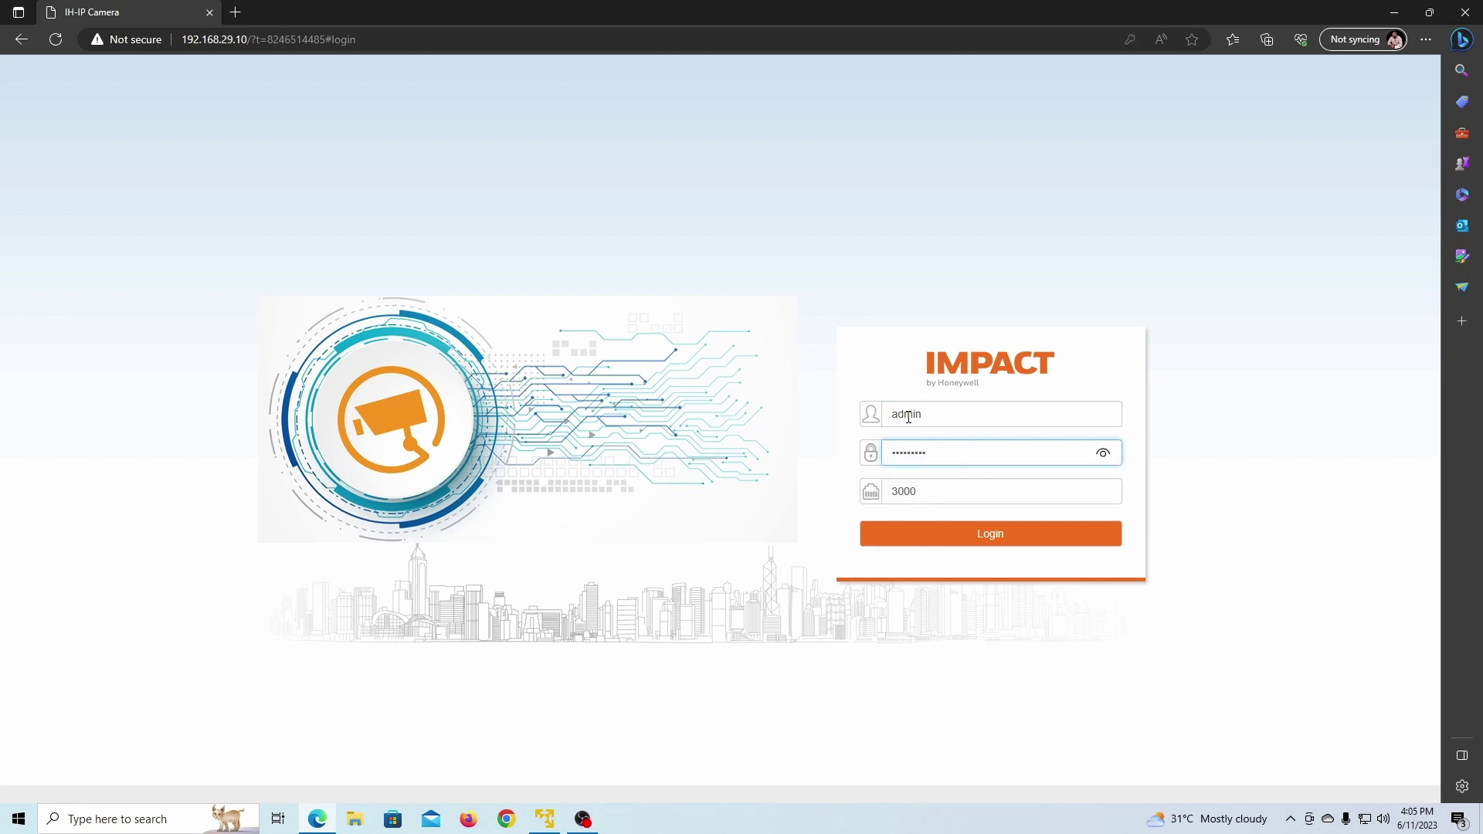
pyautogui.click(999, 531)
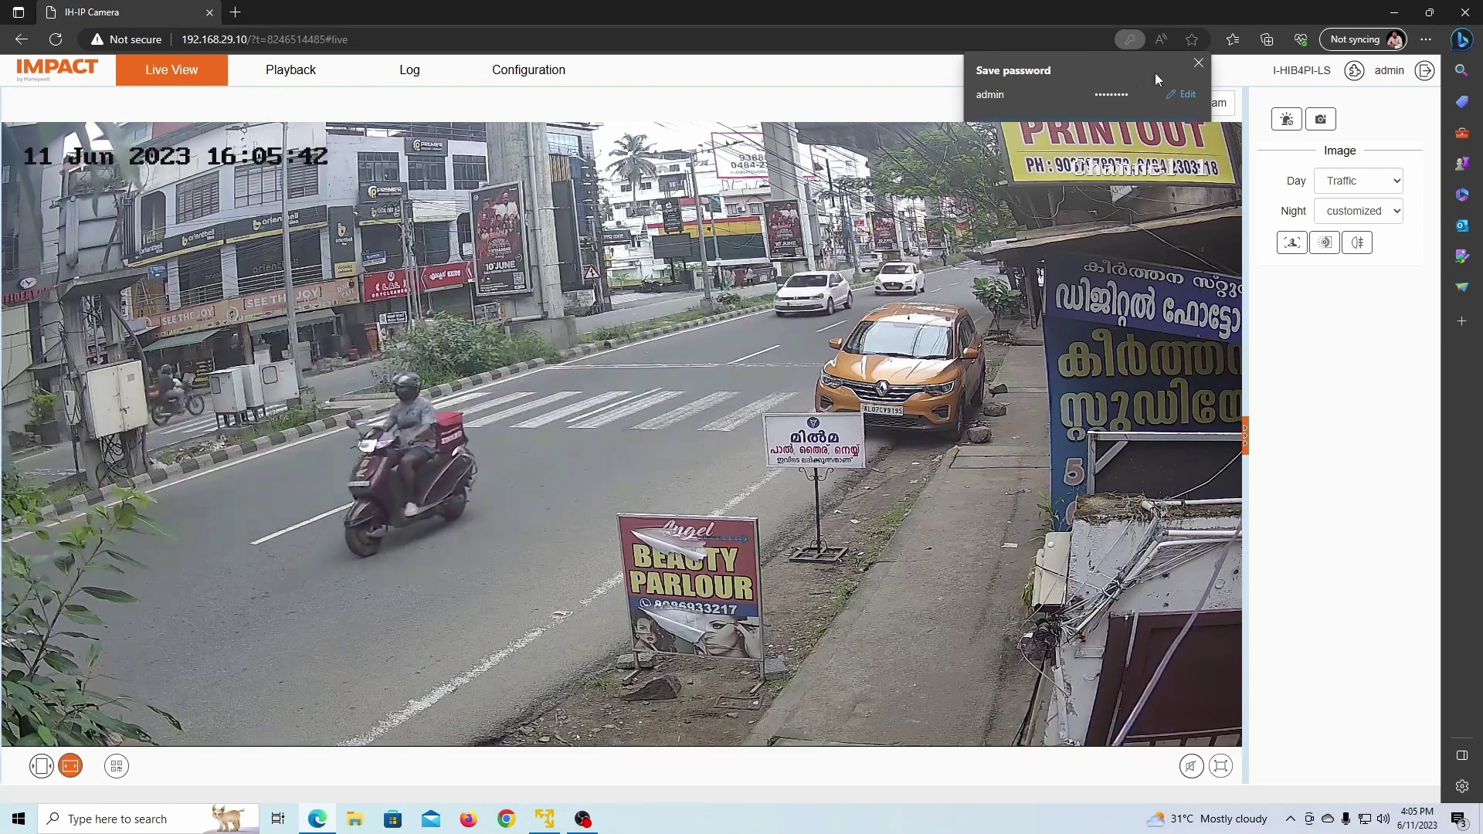
pyautogui.click(1198, 63)
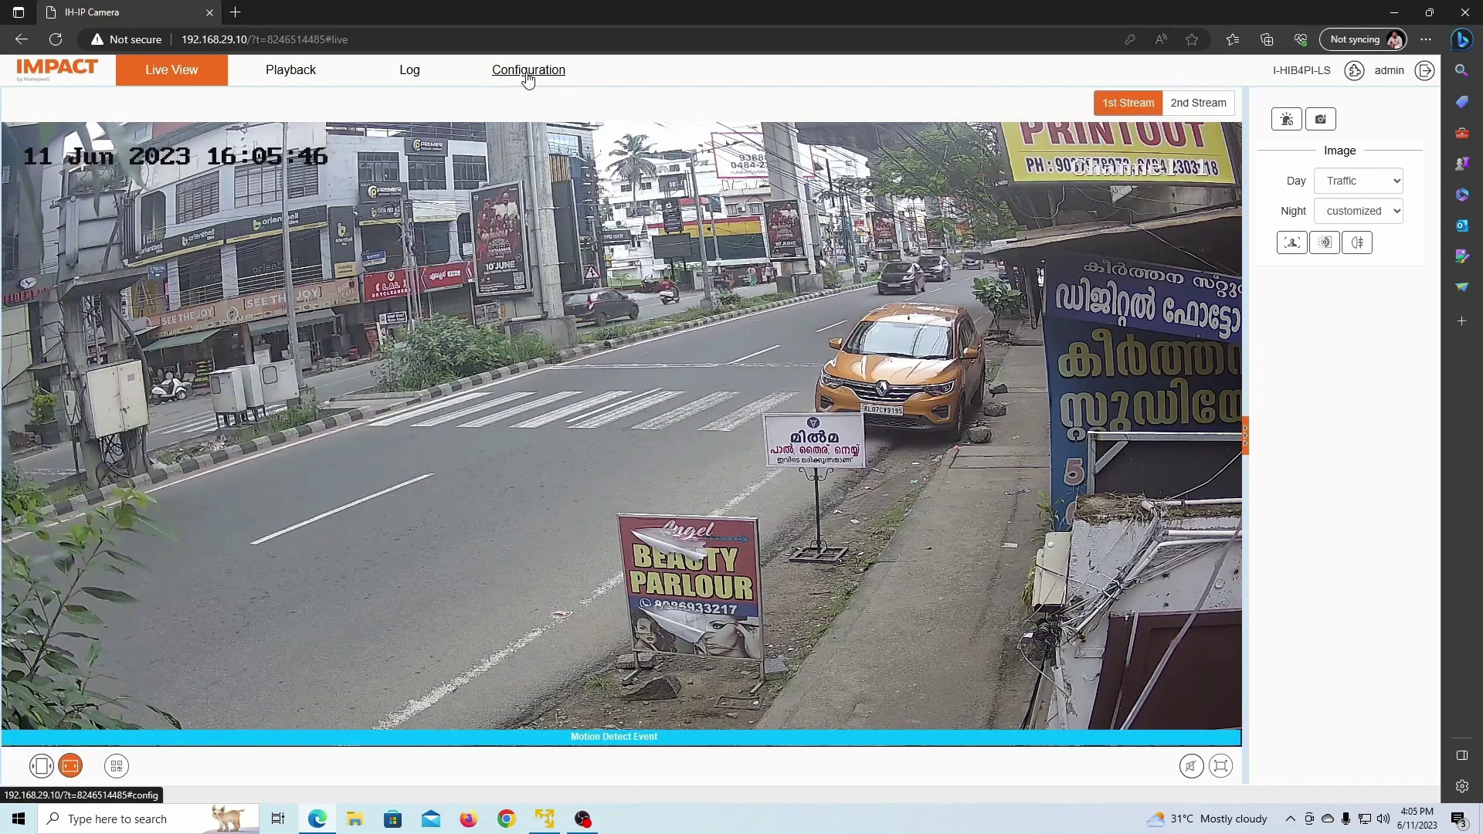
# Step: Go to Configuration's motion alarm settings and delete the existing detection region
pyautogui.click(522, 74)
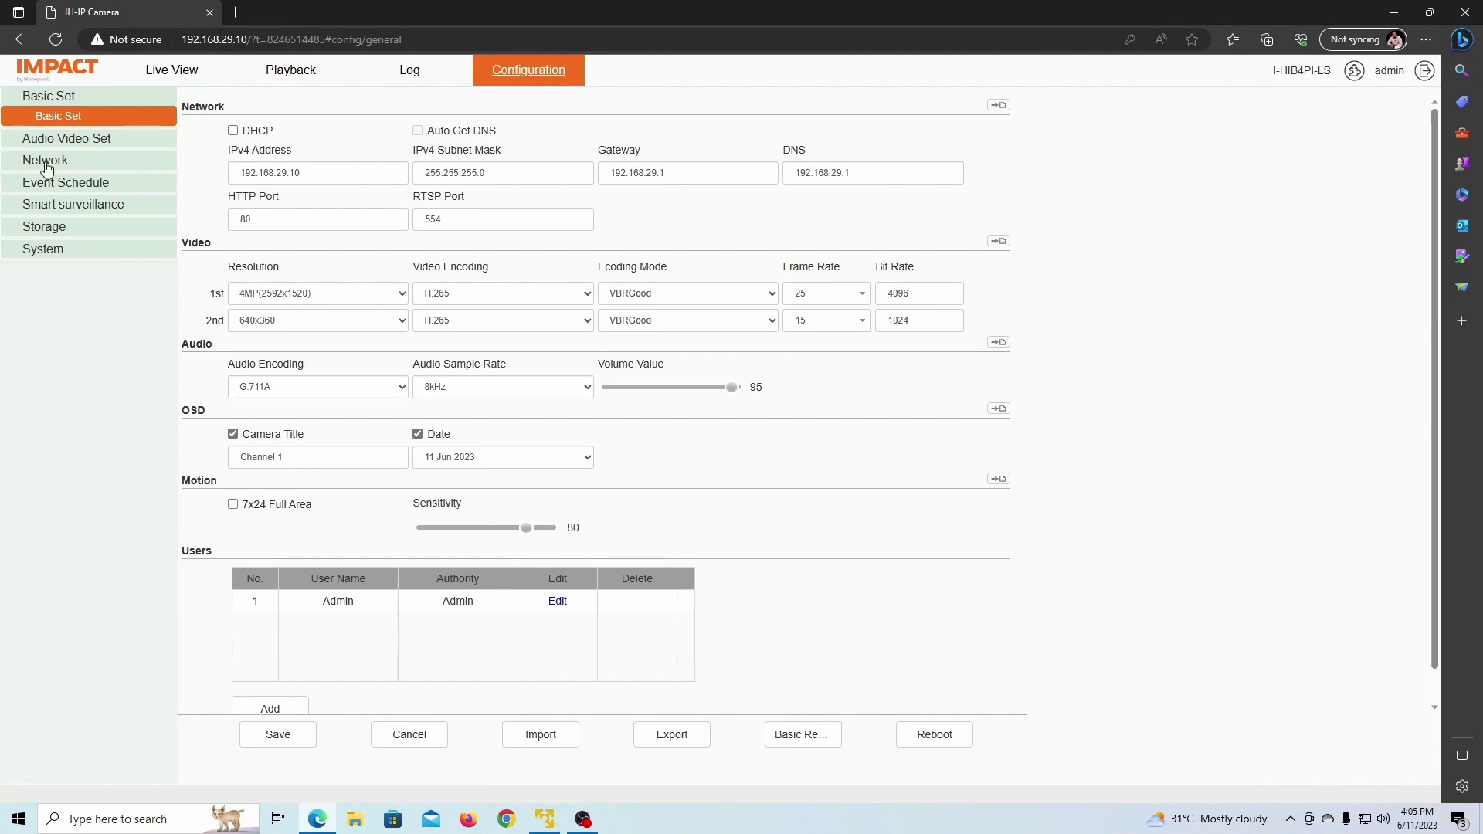
pyautogui.click(63, 187)
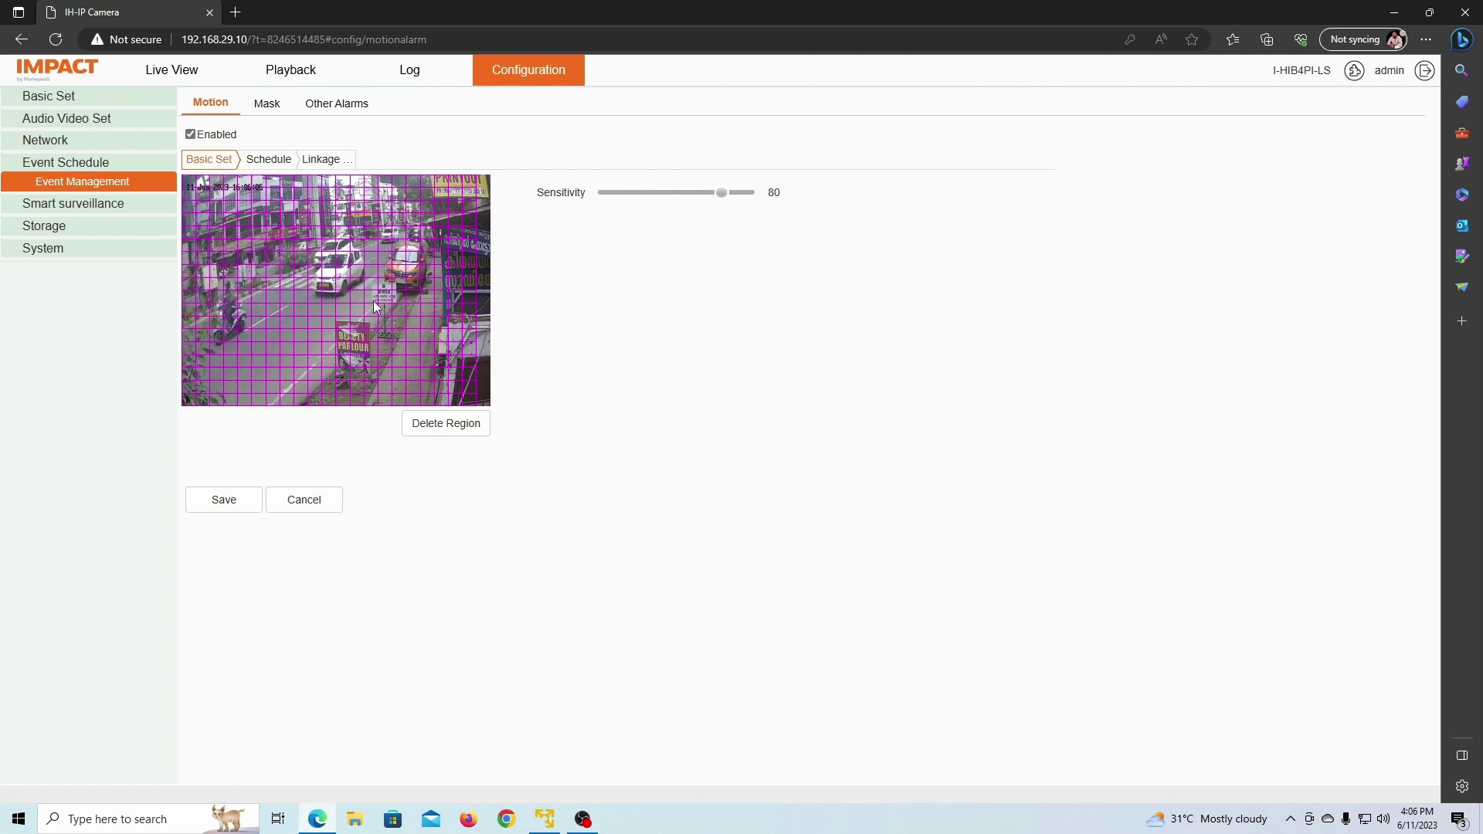
pyautogui.click(453, 431)
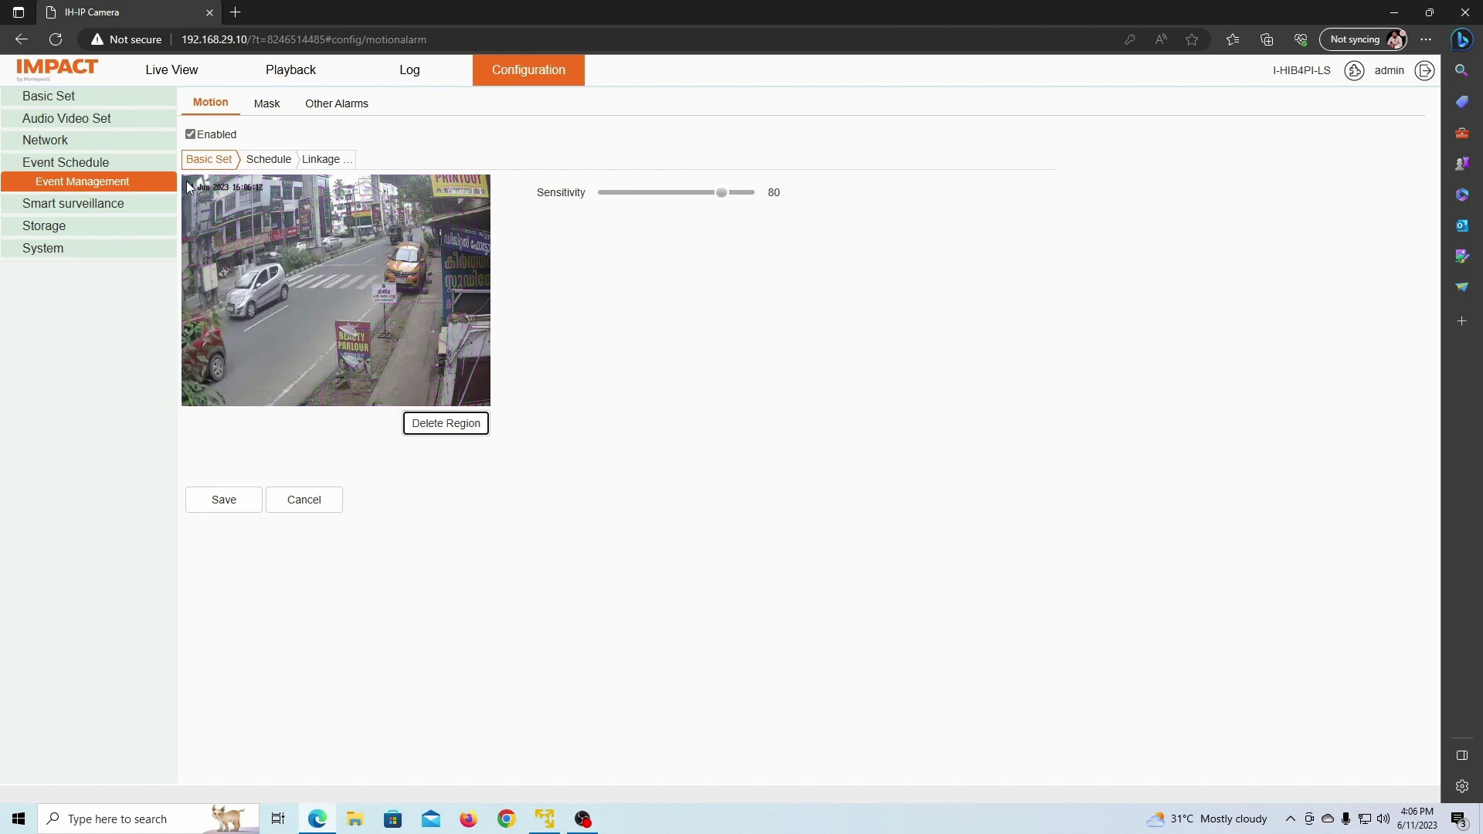
# Step: Redraw the motion detection region over the whole camera image and save it
pyautogui.moveTo(187, 195)
pyautogui.mouseDown()
pyautogui.moveTo(287, 384)
pyautogui.moveTo(331, 394)
pyautogui.moveTo(332, 408)
pyautogui.mouseUp()
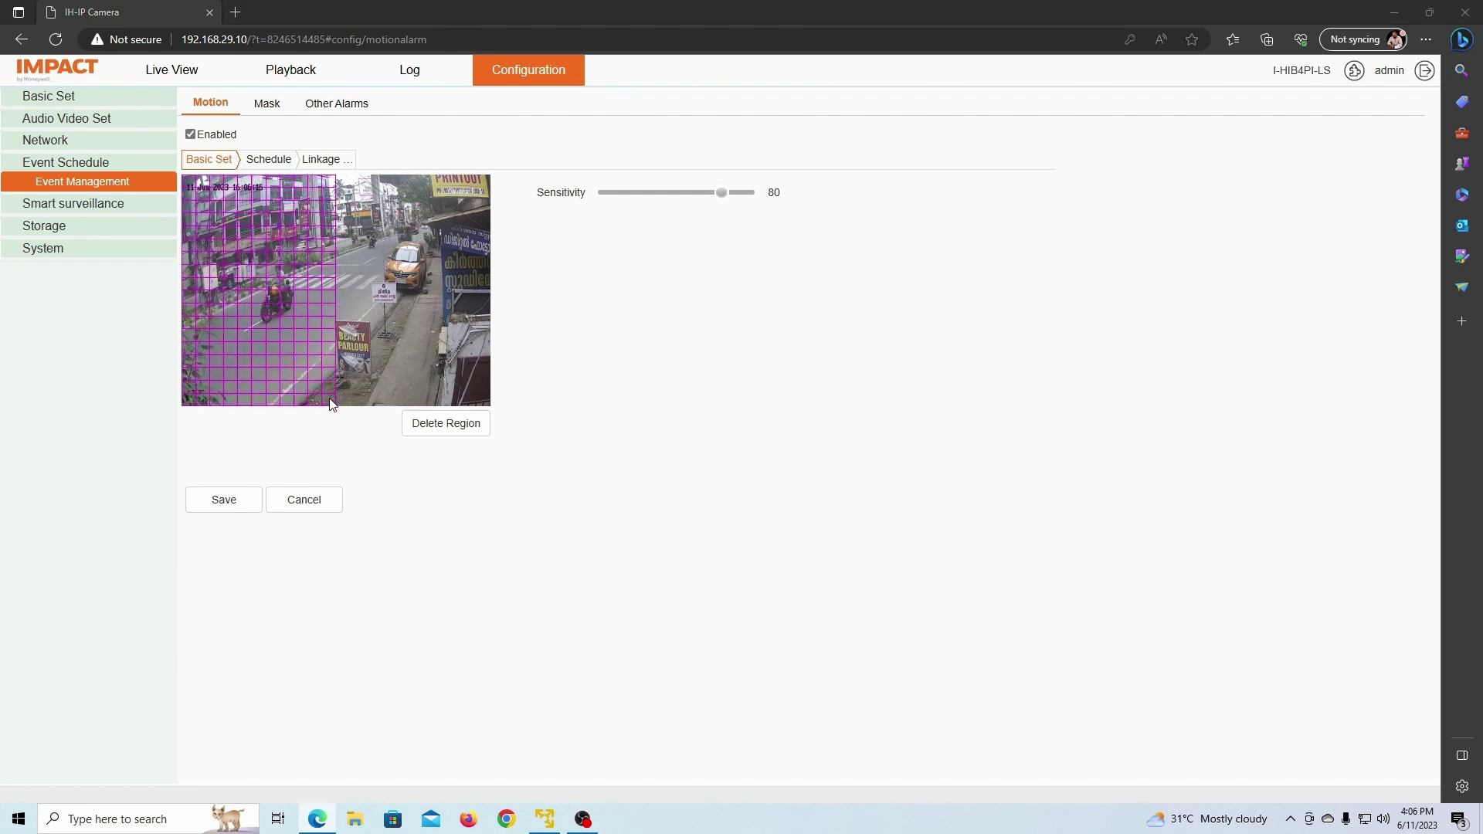
pyautogui.click(437, 426)
pyautogui.moveTo(337, 177); pyautogui.dragTo(487, 409)
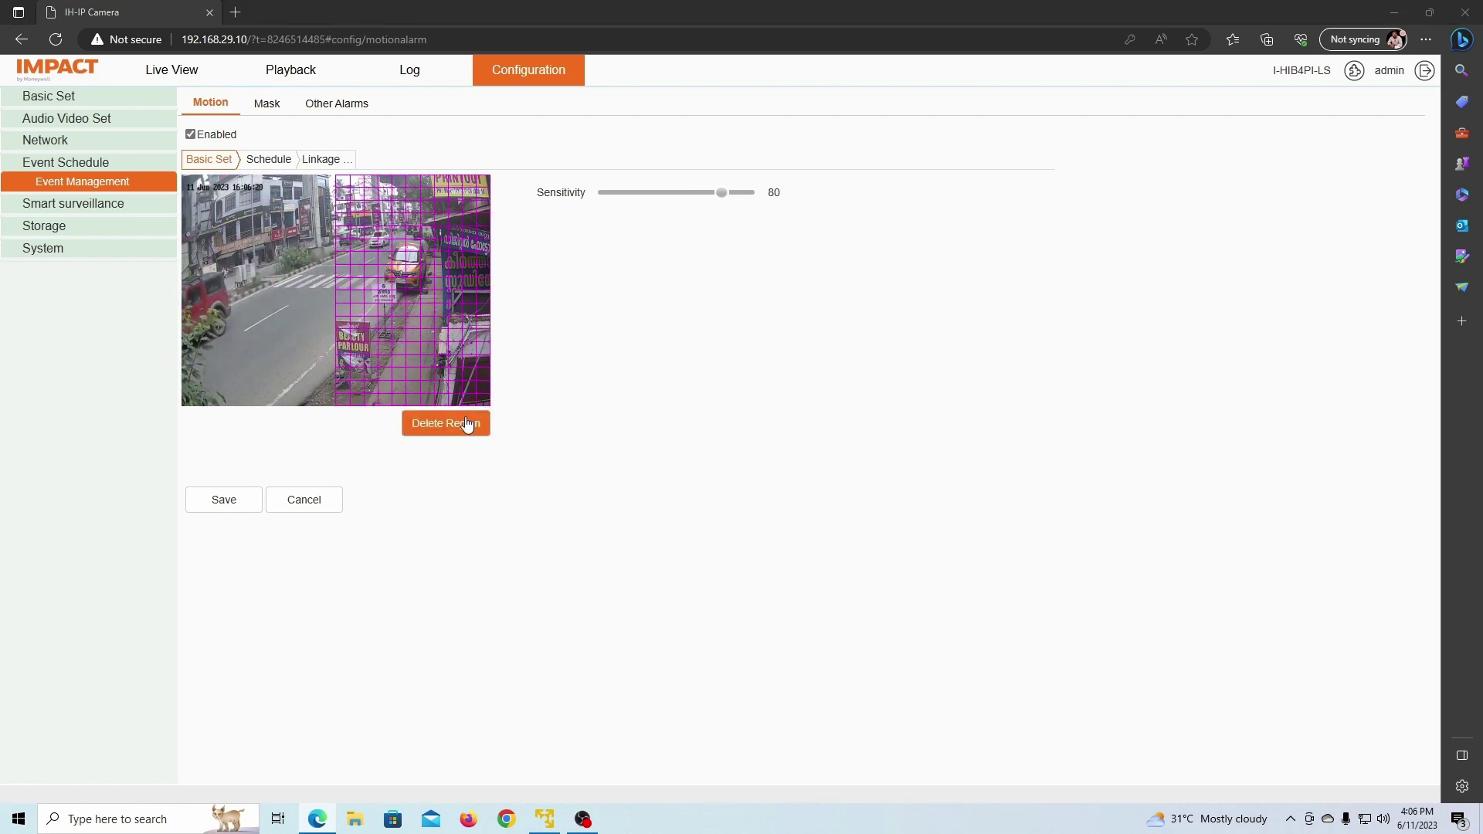
pyautogui.click(465, 424)
pyautogui.moveTo(185, 183); pyautogui.dragTo(490, 412)
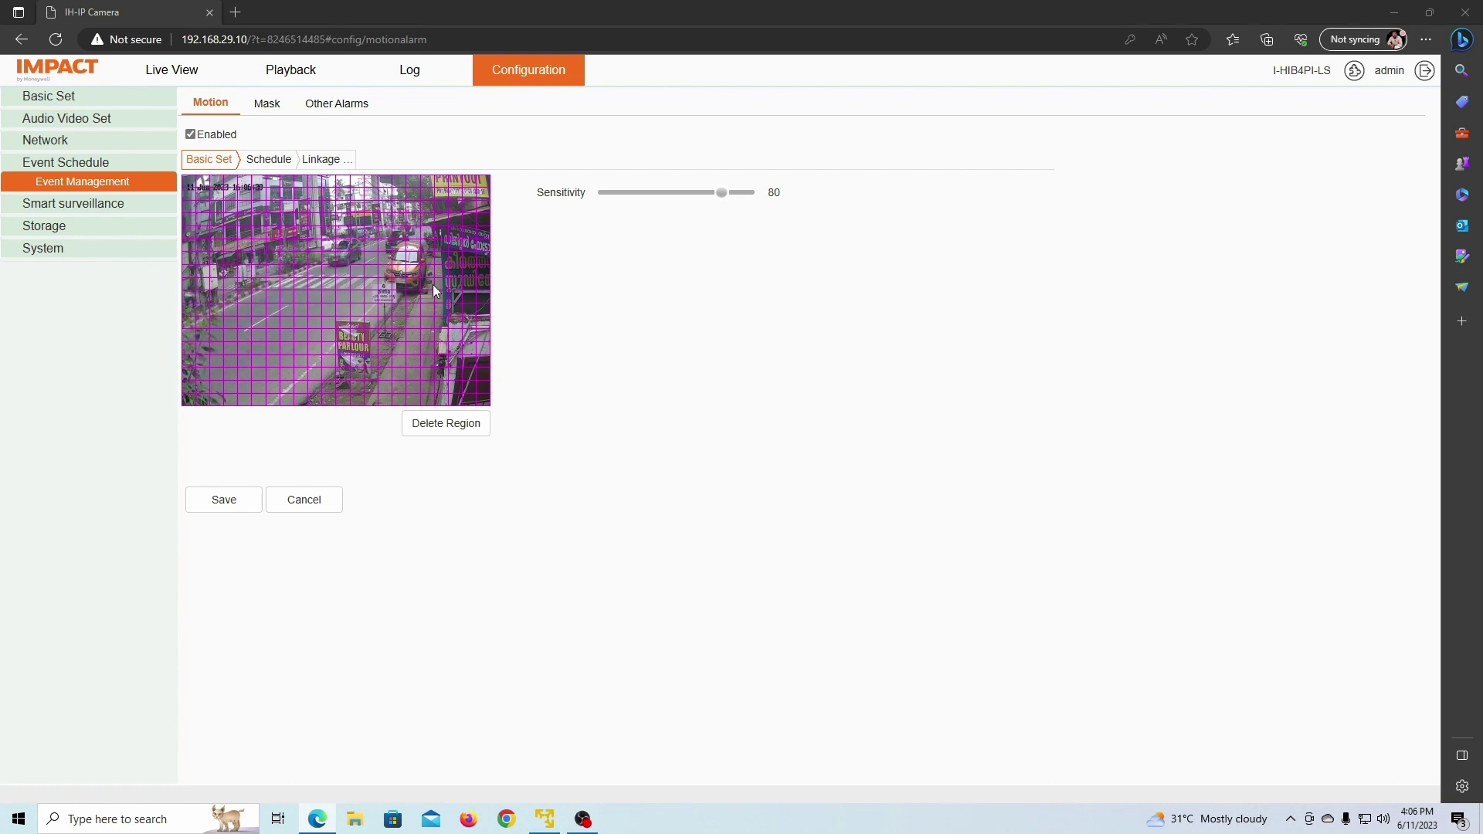
pyautogui.click(223, 499)
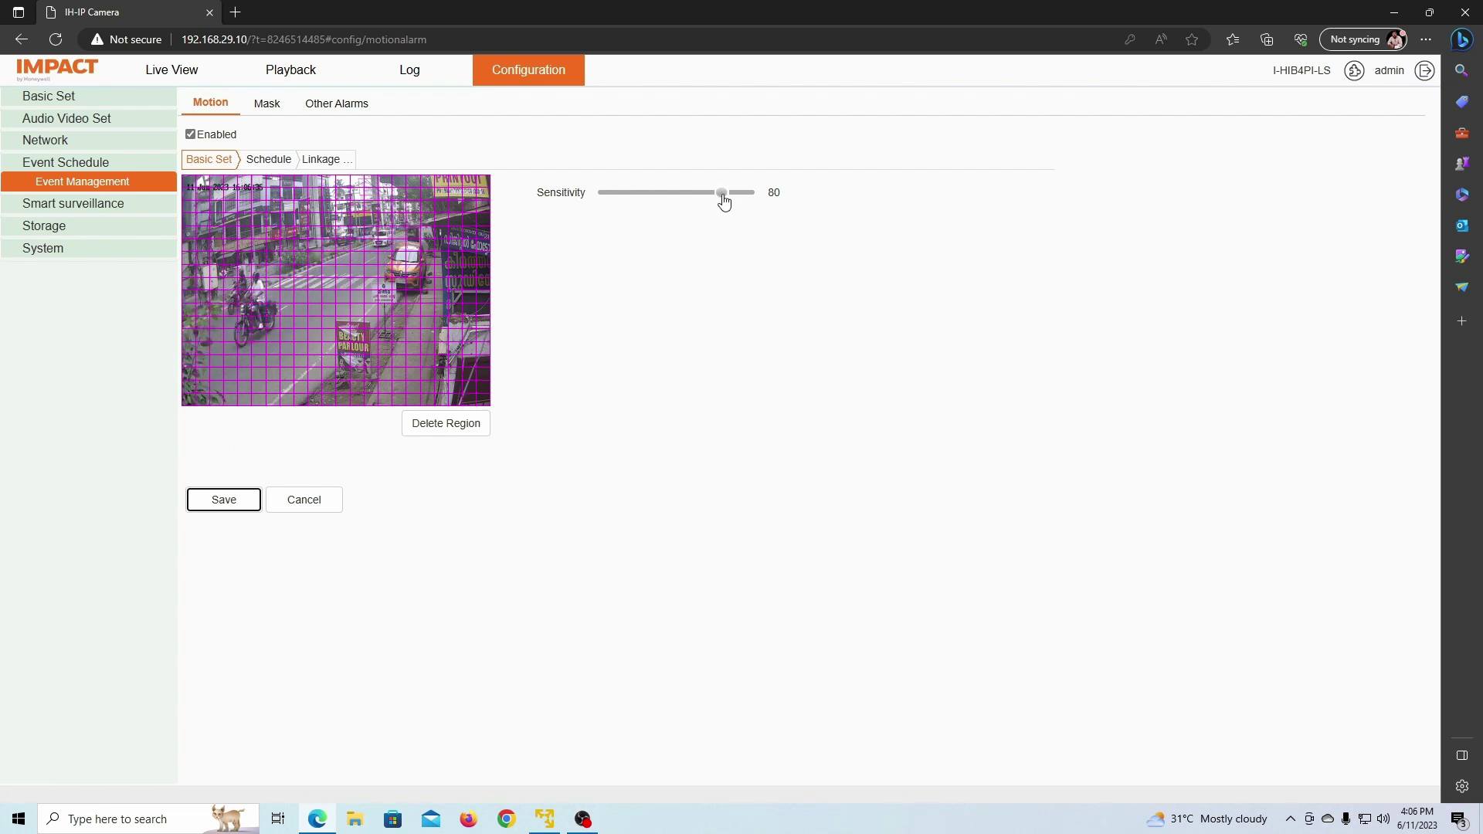
# Step: Set the motion sensitivity back to 80 and save it
pyautogui.click(722, 195)
pyautogui.moveTo(718, 196)
pyautogui.mouseDown()
pyautogui.moveTo(688, 199)
pyautogui.moveTo(721, 199)
pyautogui.mouseUp()
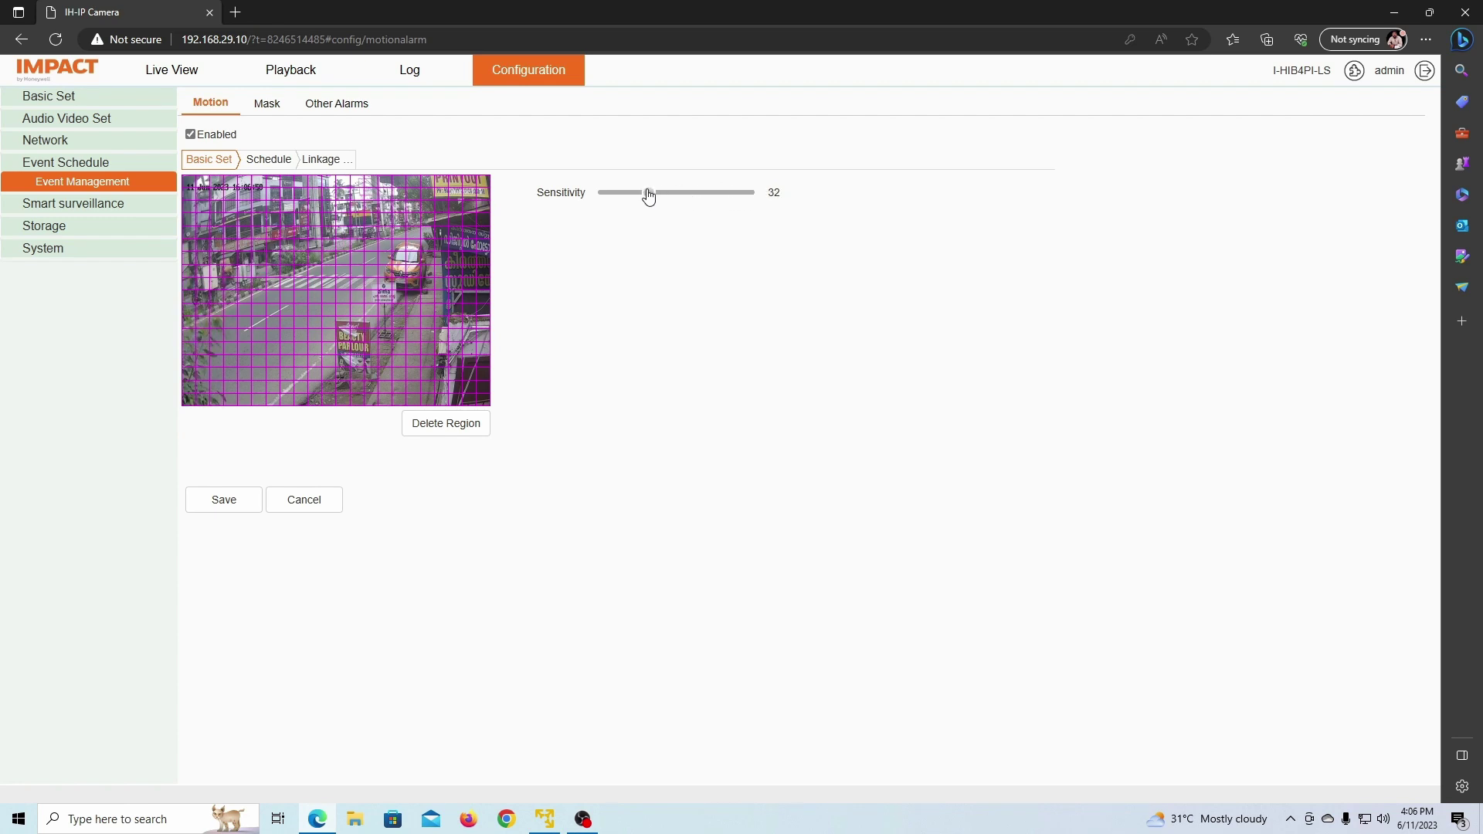
pyautogui.moveTo(690, 195); pyautogui.dragTo(723, 196)
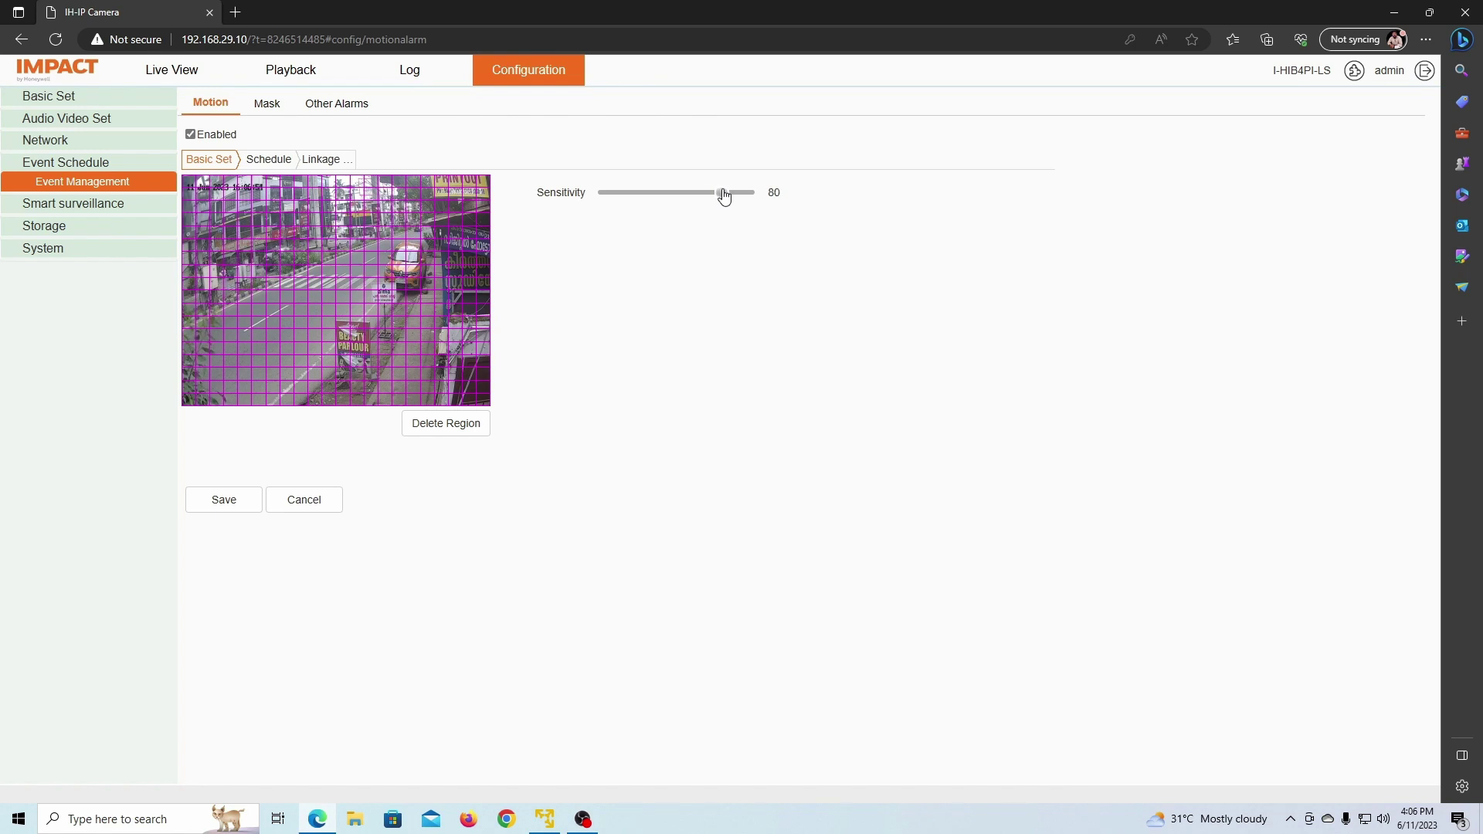
pyautogui.click(225, 503)
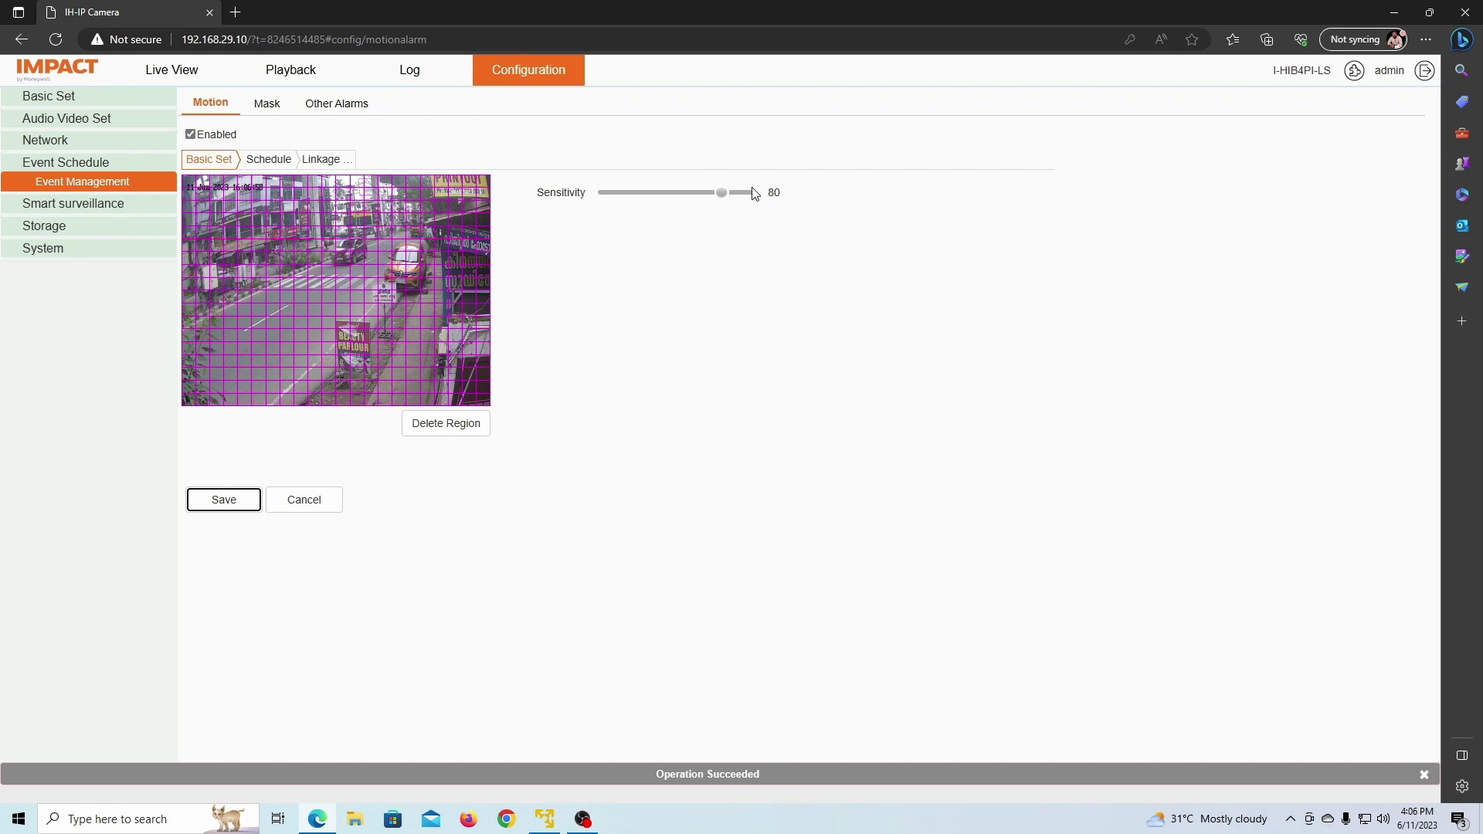
pyautogui.click(265, 164)
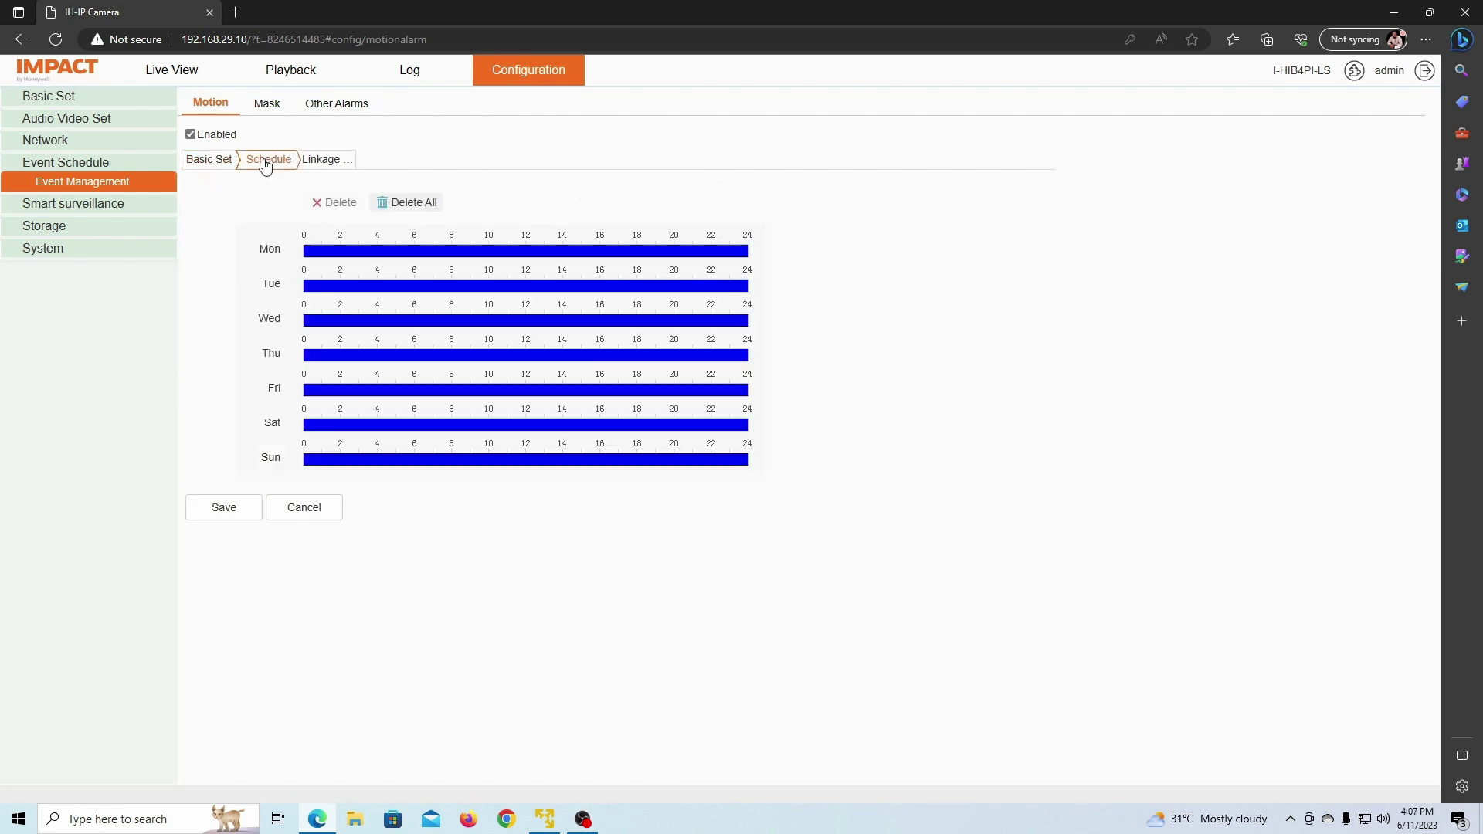
# Step: Clear the schedule, draw Monday blocks 00:00–06:00 and 18:00–24:00, and copy them to all days
pyautogui.moveTo(315, 256)
pyautogui.click(632, 258)
pyautogui.click(428, 210)
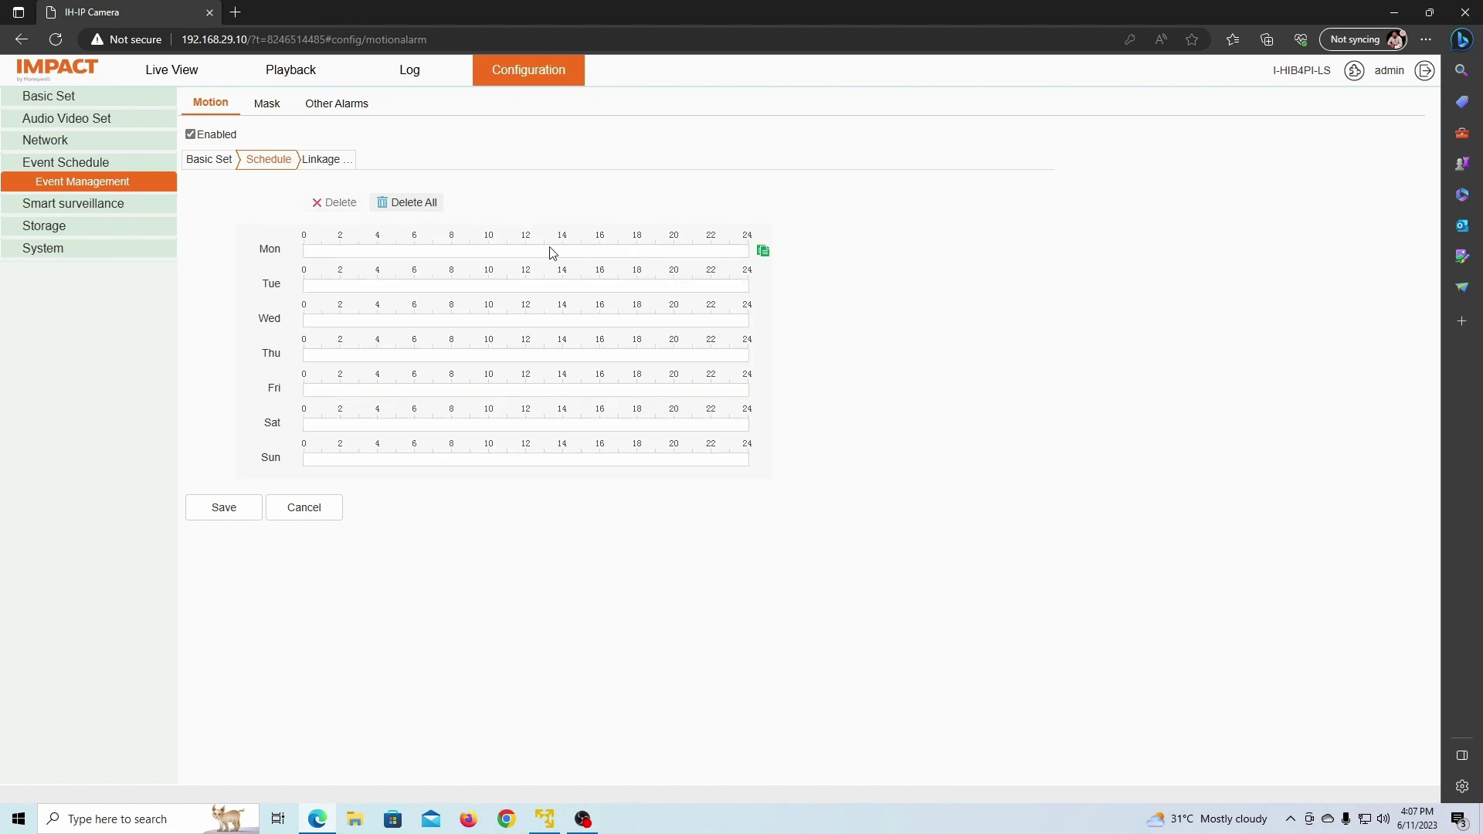
pyautogui.moveTo(638, 257); pyautogui.dragTo(749, 251)
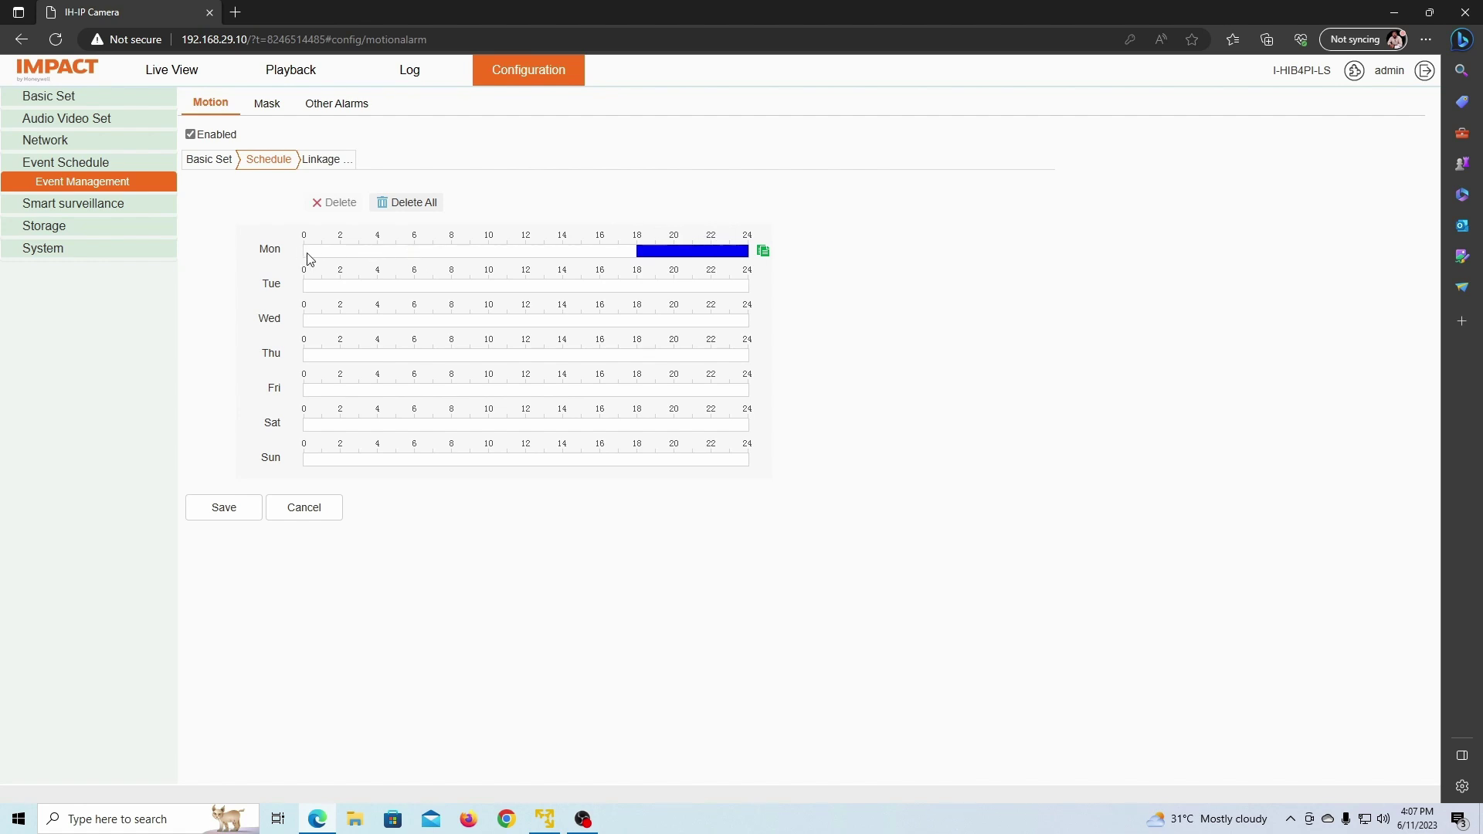
pyautogui.moveTo(304, 252); pyautogui.dragTo(416, 252)
pyautogui.click(763, 251)
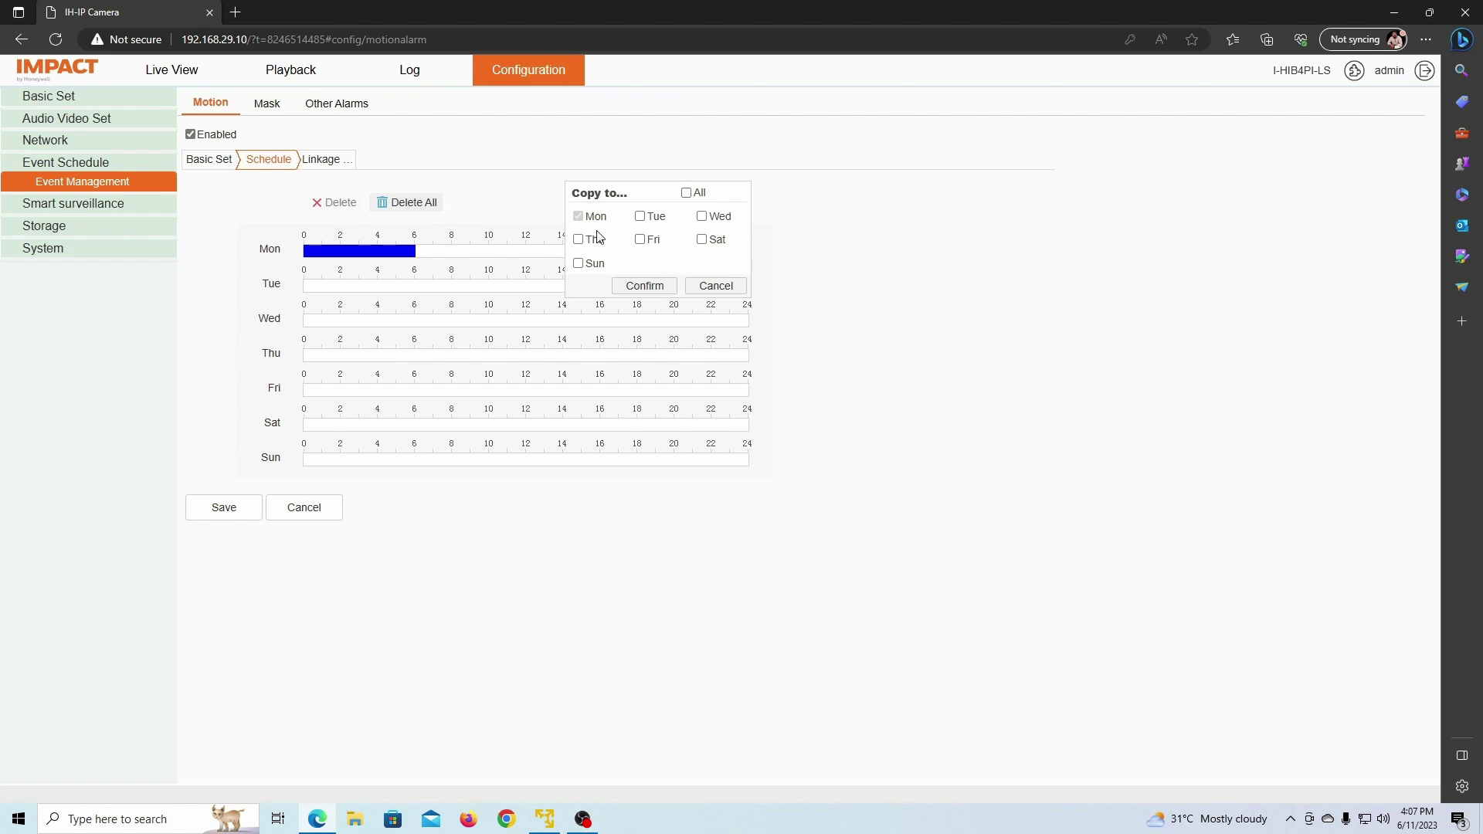
pyautogui.click(687, 194)
pyautogui.click(649, 286)
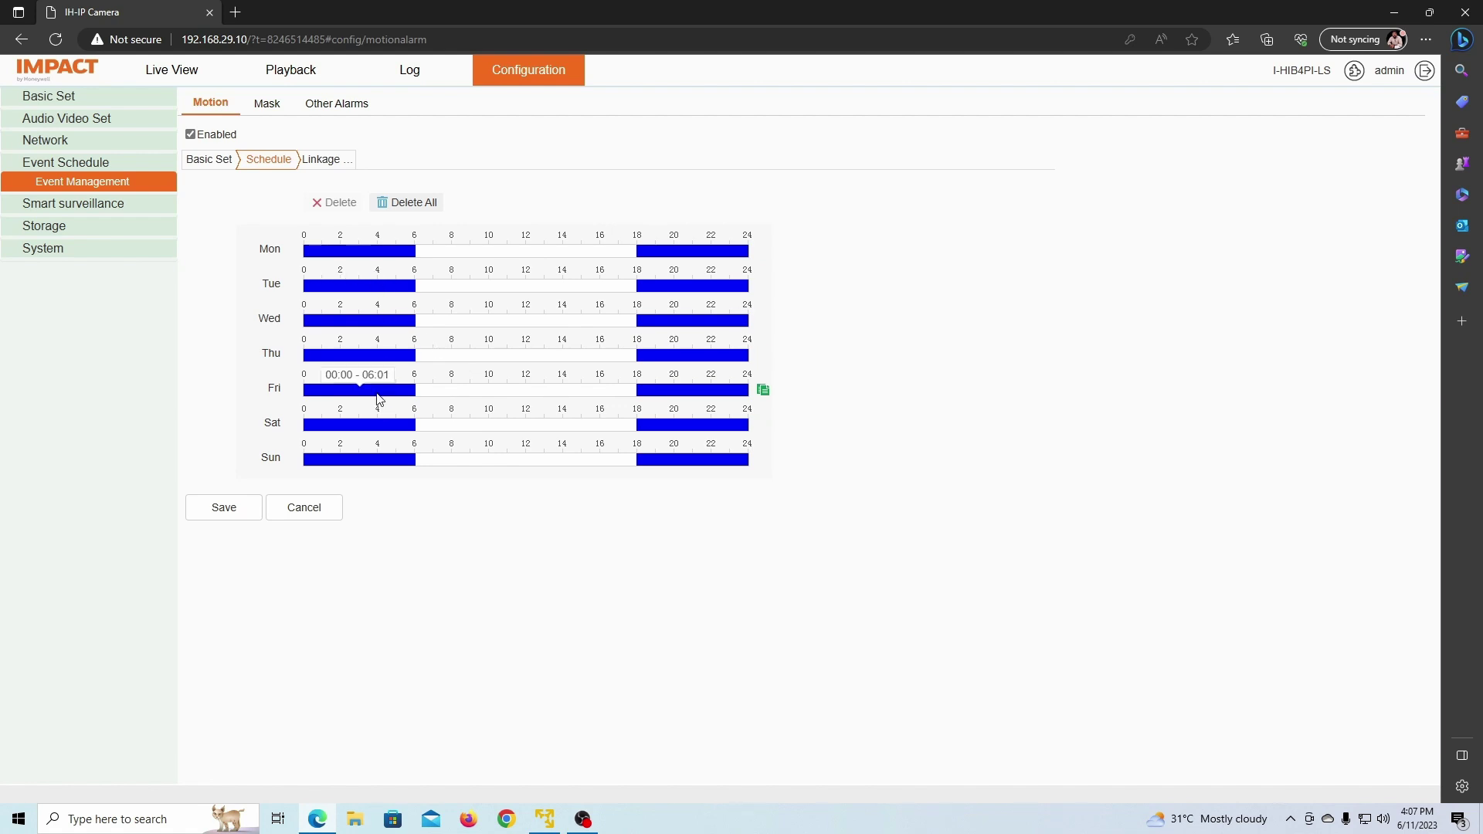
# Step: Extend Friday's morning block to 07:36, discard the schedule changes, and show the Linkage options
pyautogui.click(416, 394)
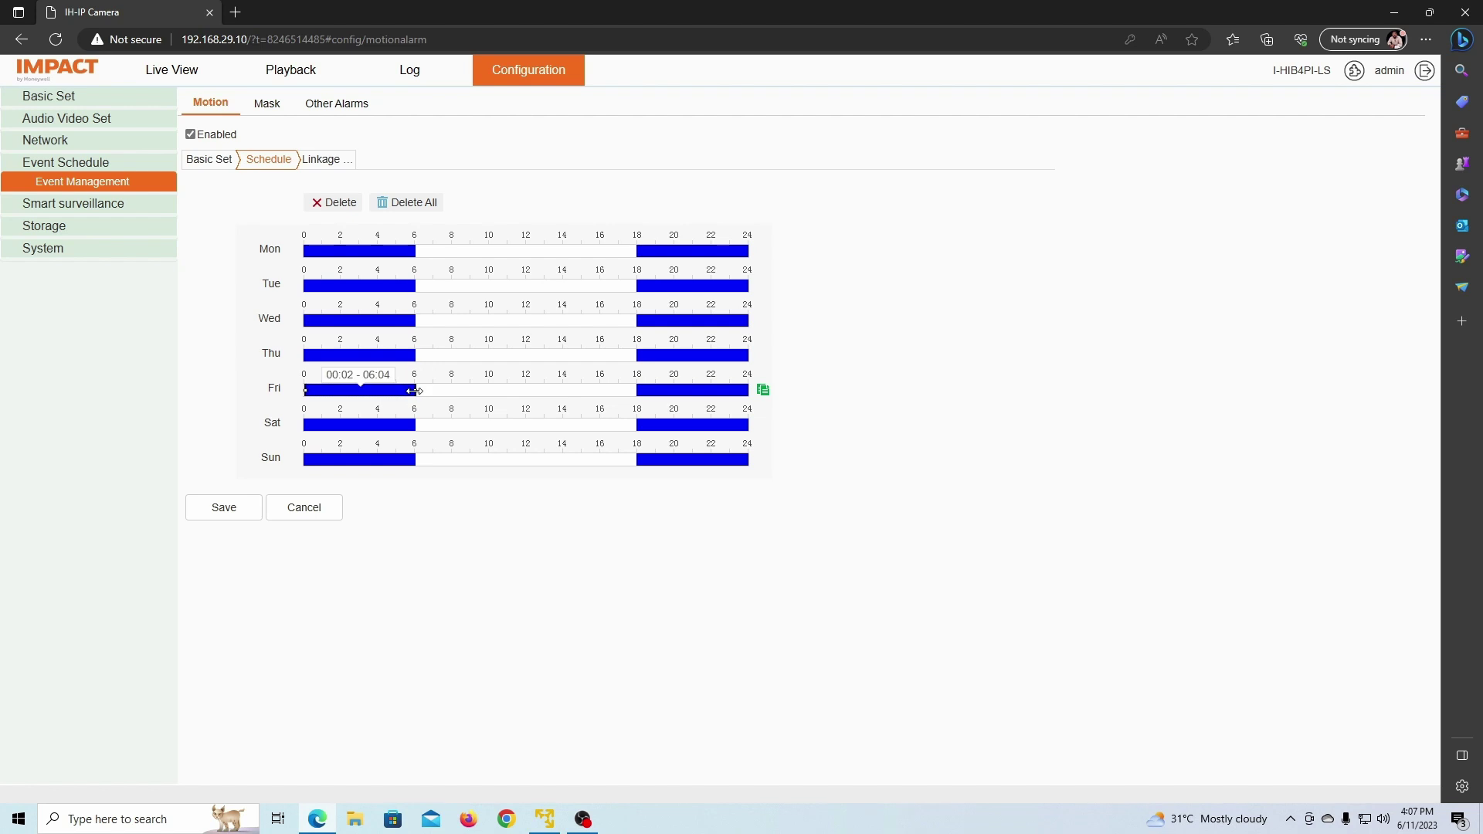
pyautogui.moveTo(414, 391); pyautogui.dragTo(453, 392)
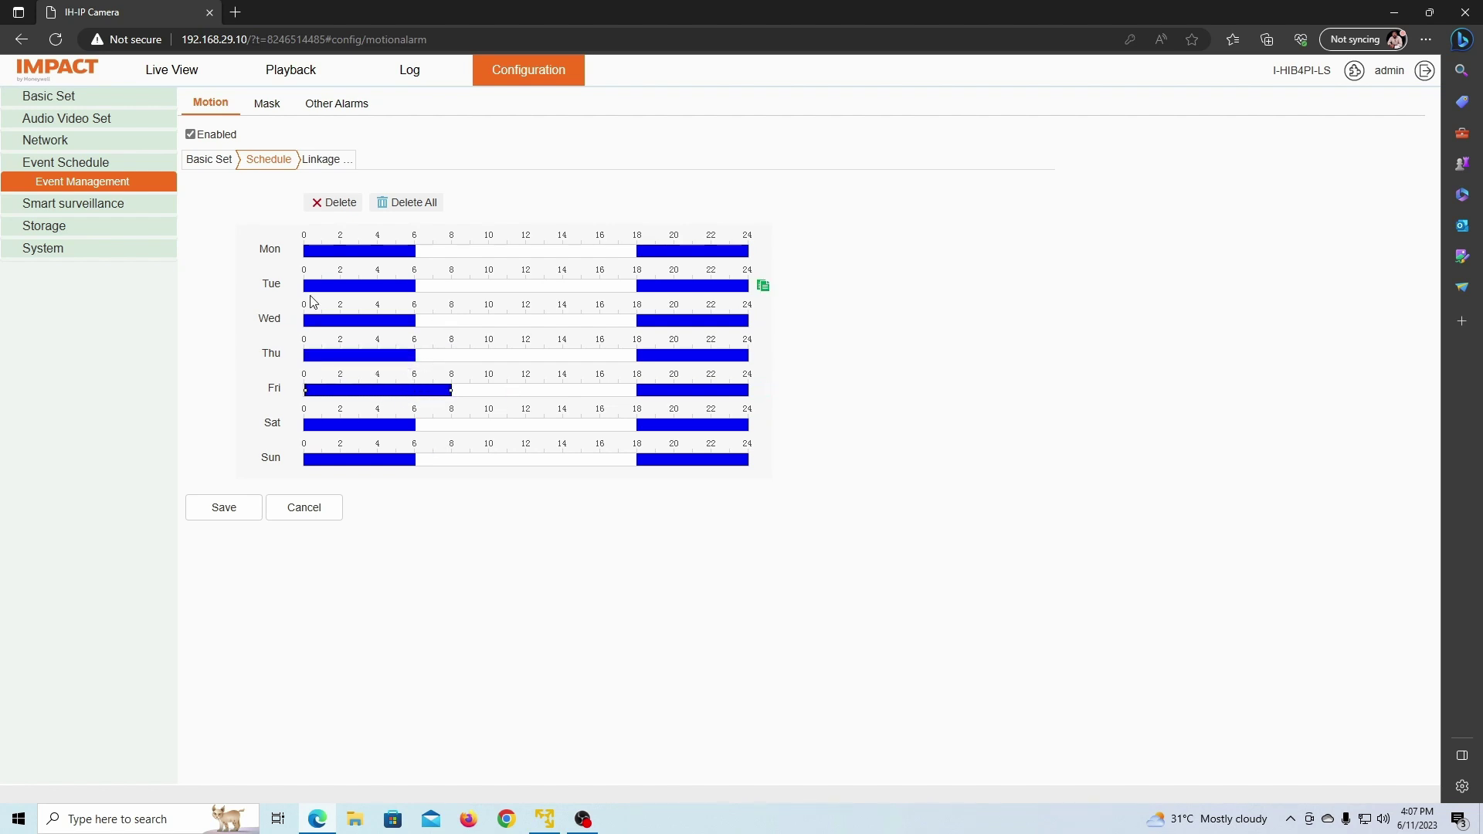
pyautogui.click(296, 518)
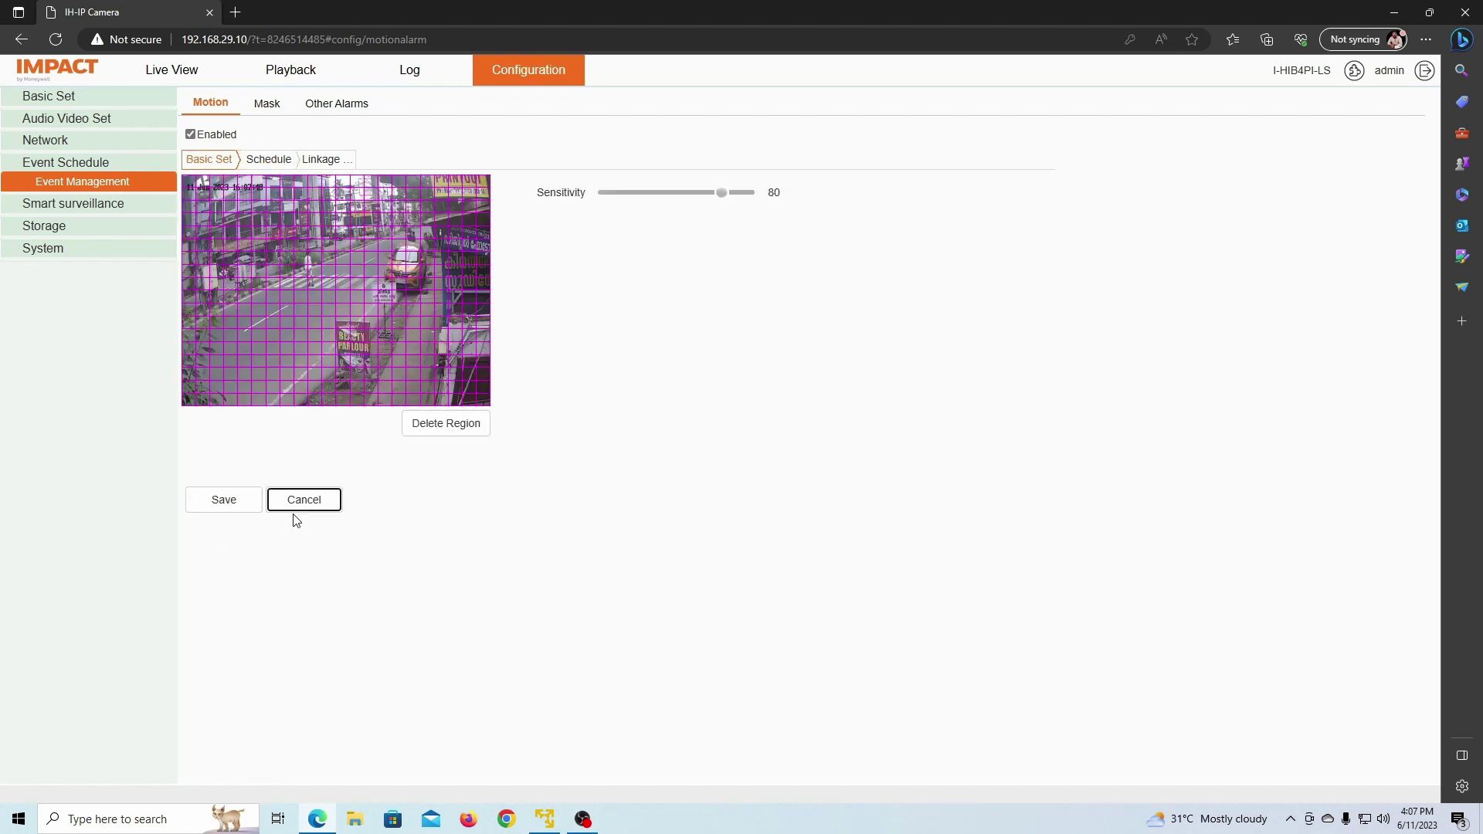
pyautogui.click(271, 160)
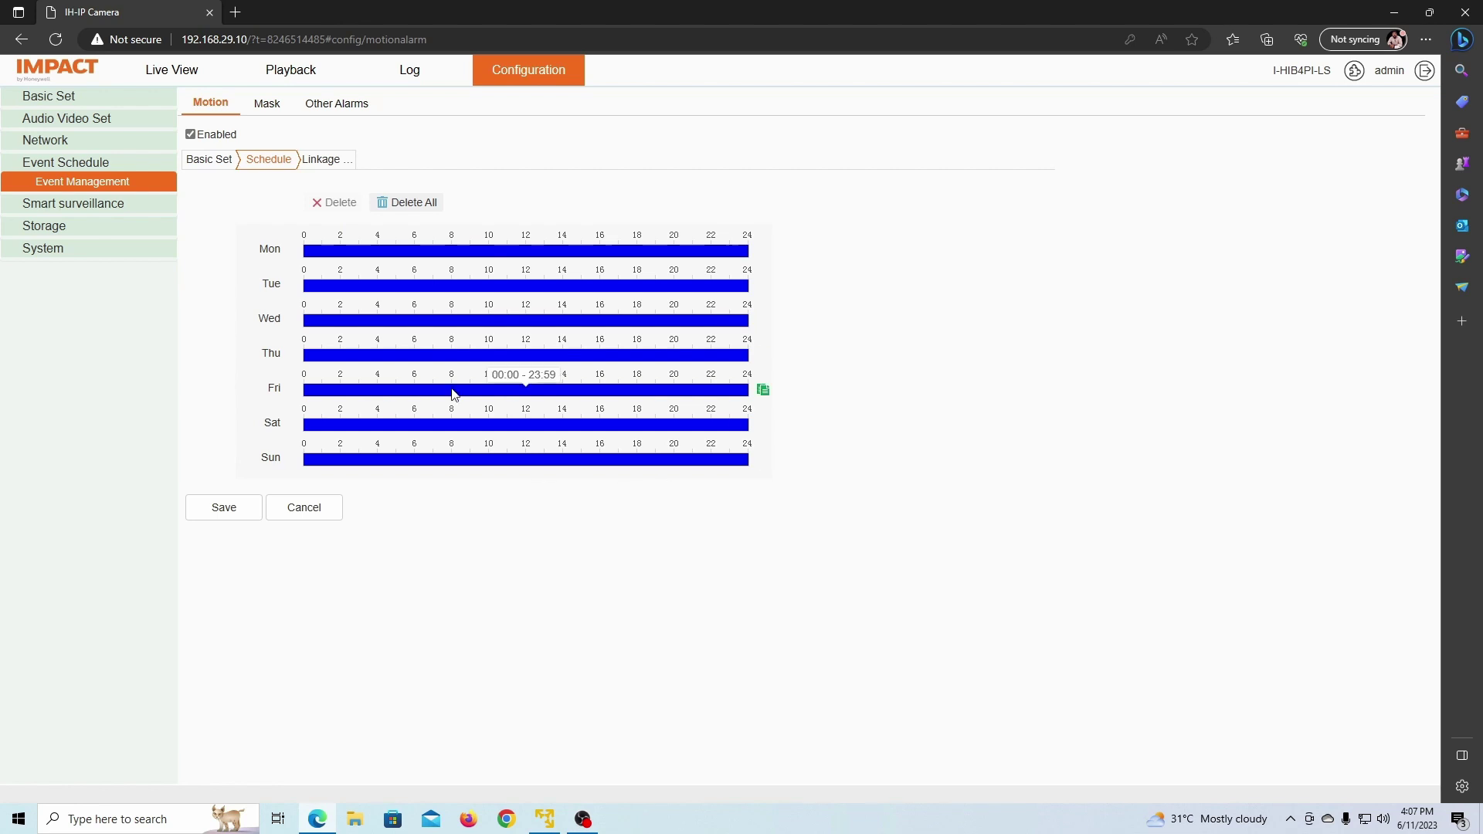
pyautogui.click(327, 163)
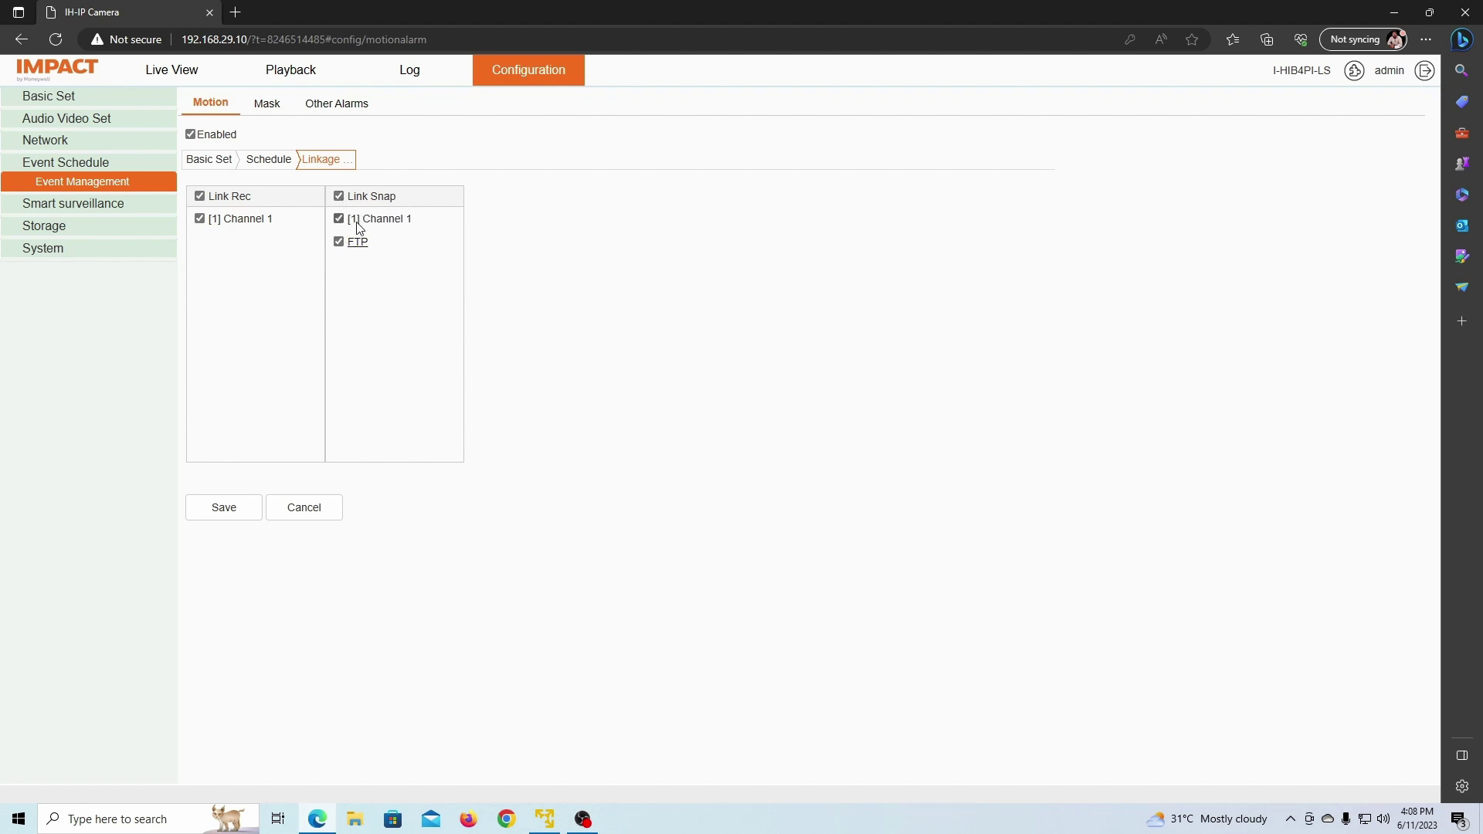
# Step: Check the FTP storage settings (server 192.168.29.87, port 21, path upload) without changing them
pyautogui.click(358, 244)
pyautogui.moveTo(380, 145); pyautogui.dragTo(348, 143)
pyautogui.press('Tab')
pyautogui.press('Tab')
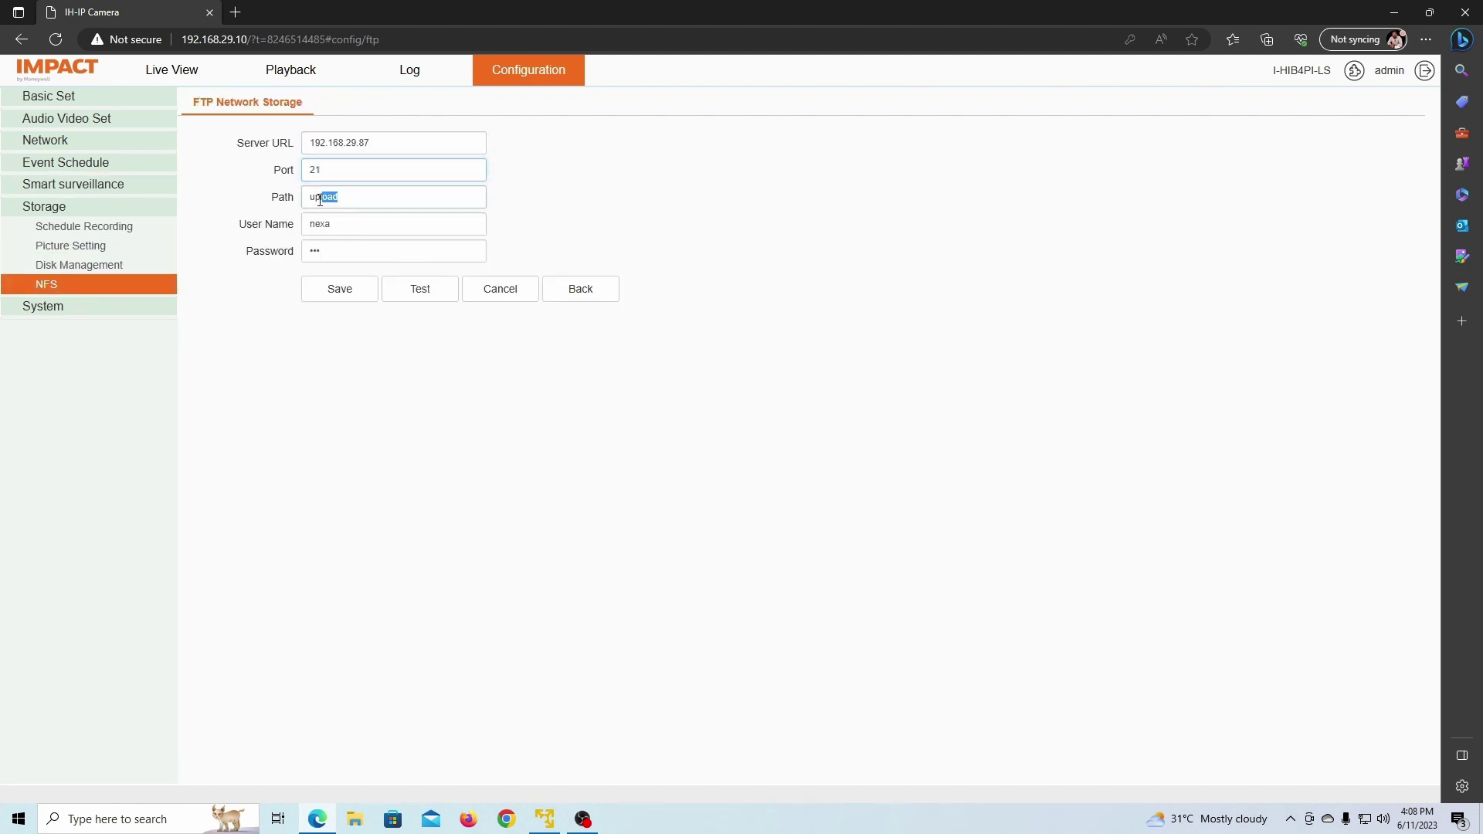
pyautogui.click(498, 297)
pyautogui.click(579, 291)
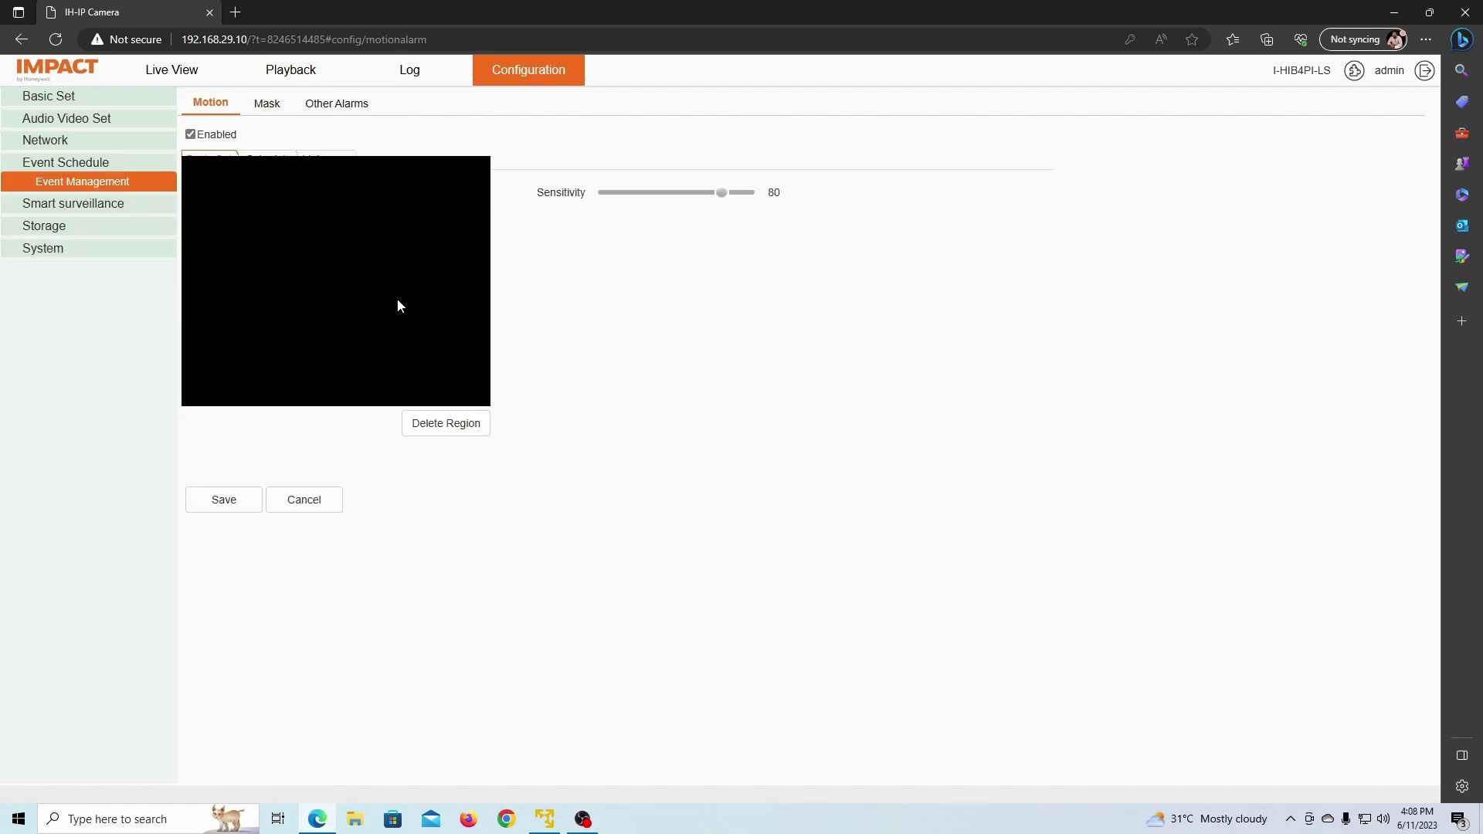
# Step: Save the motion alarm linkage sending snapshots to Channel 1 and FTP
pyautogui.click(338, 162)
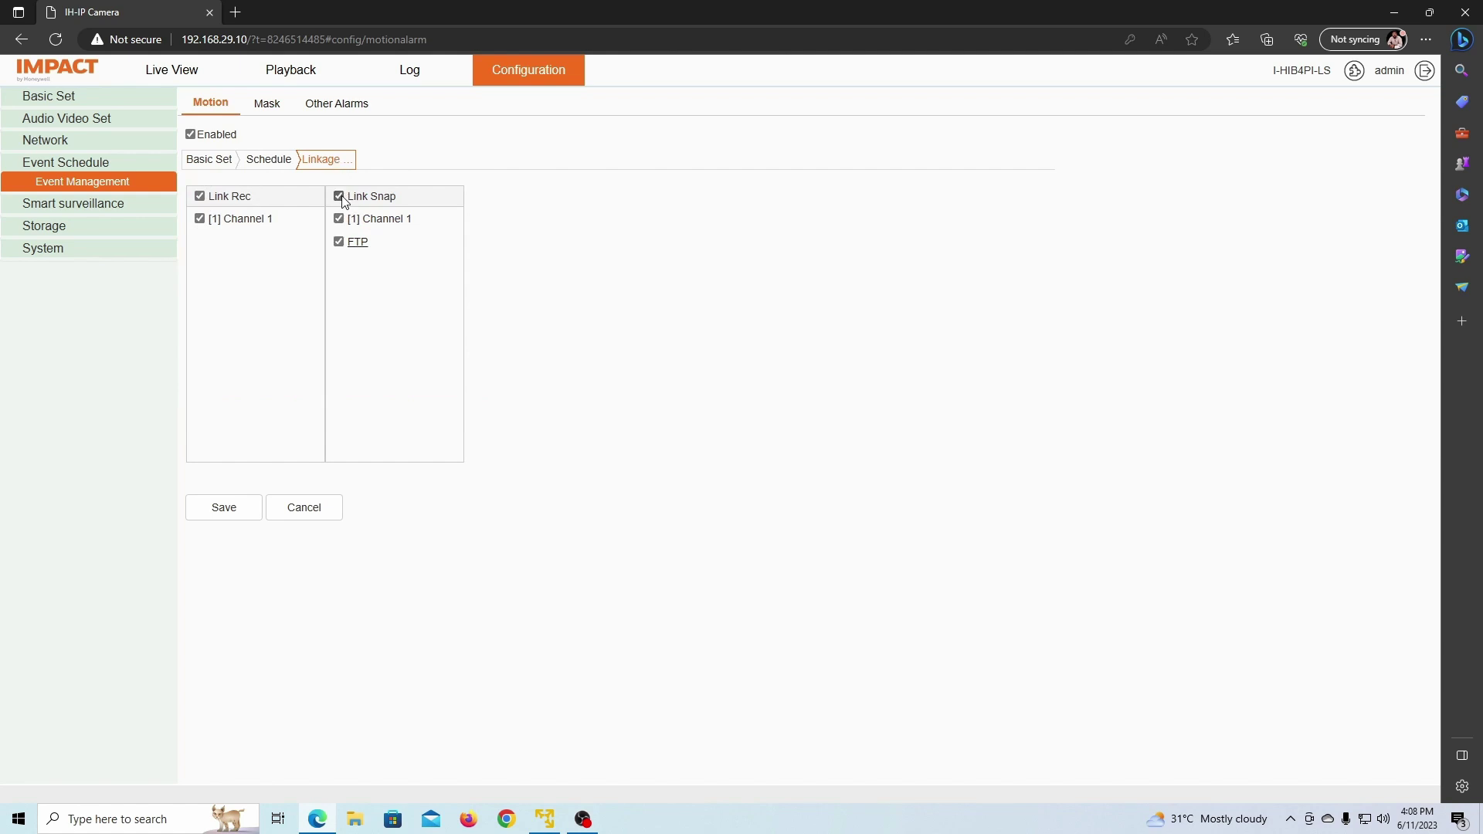
pyautogui.click(227, 513)
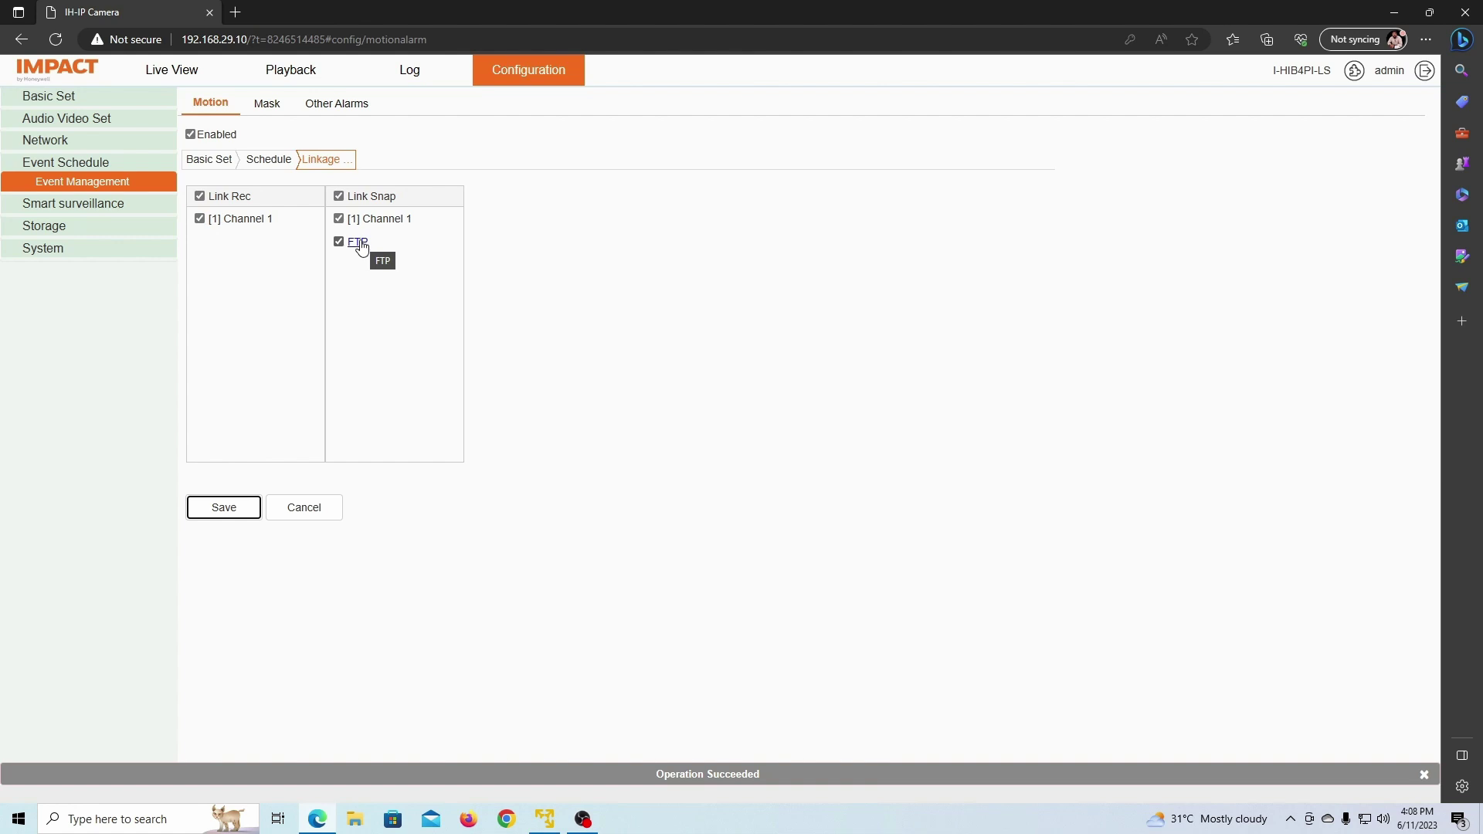
pyautogui.click(358, 242)
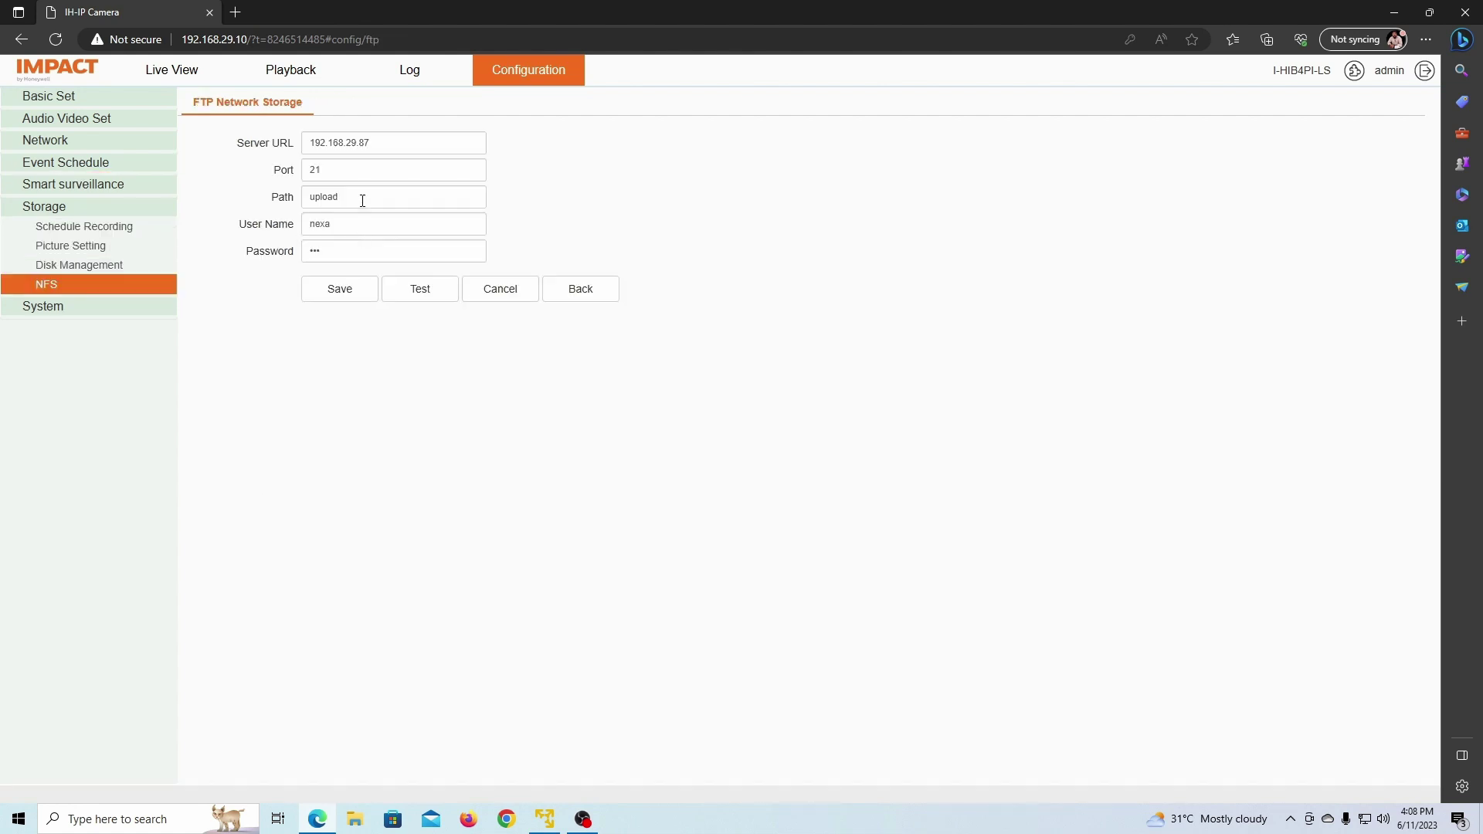
# Step: Confirm FTP server 192.168.29.87, port 21, path upload and the user name, save, and test the connection
pyautogui.moveTo(372, 149); pyautogui.dragTo(359, 144)
pyautogui.click(382, 146)
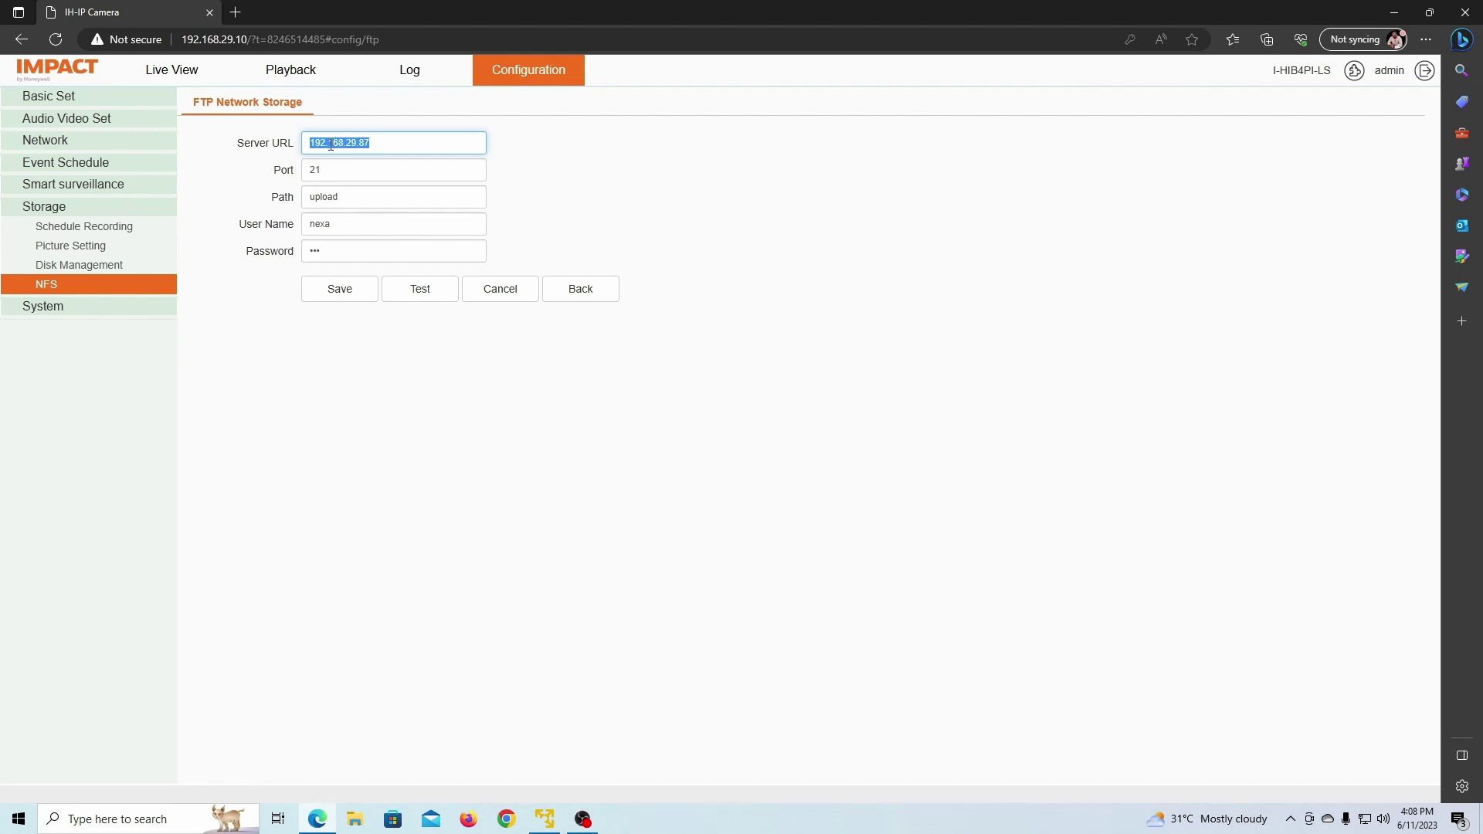
pyautogui.click(318, 170)
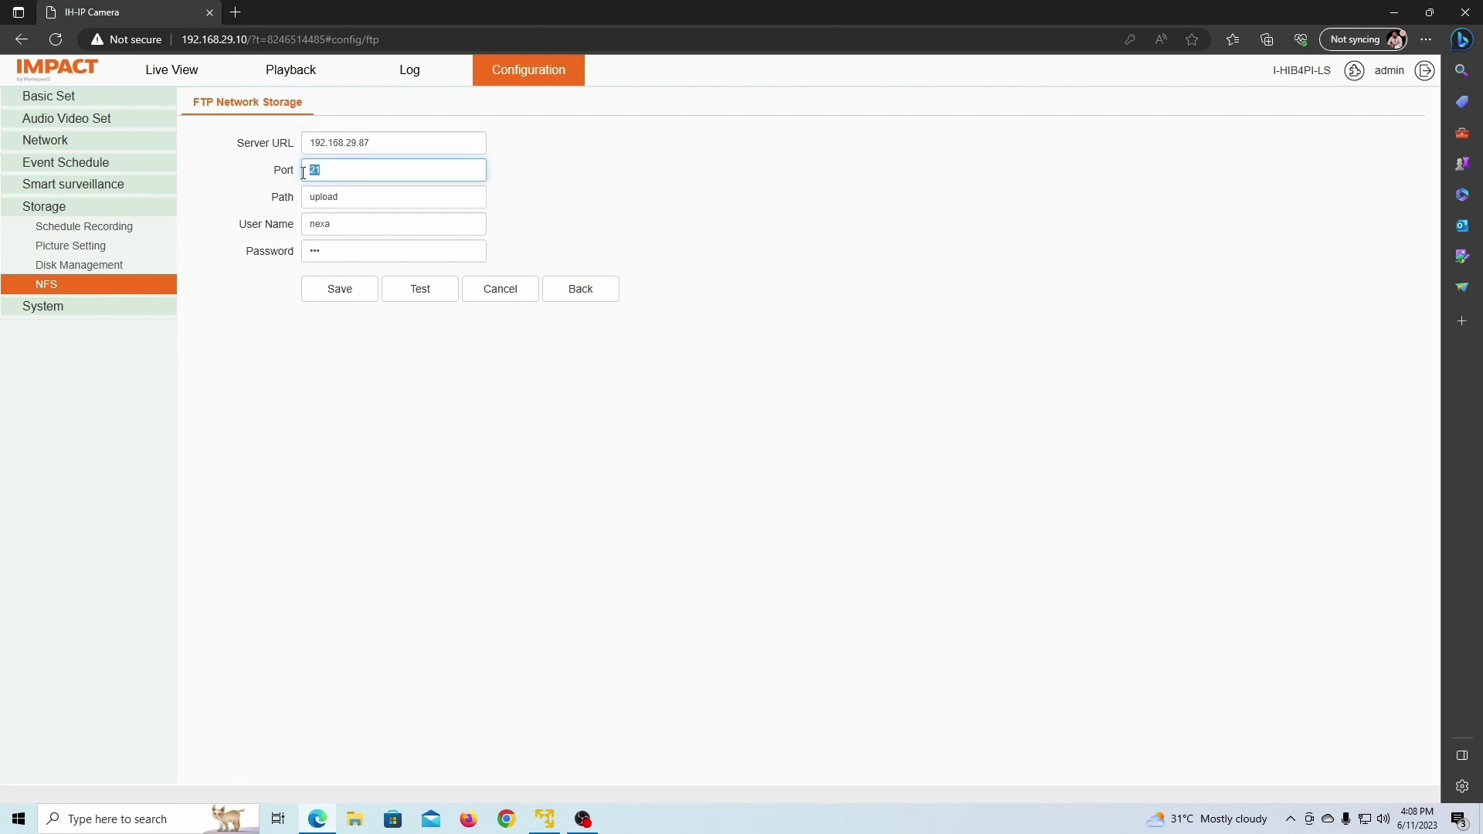
pyautogui.press('Tab')
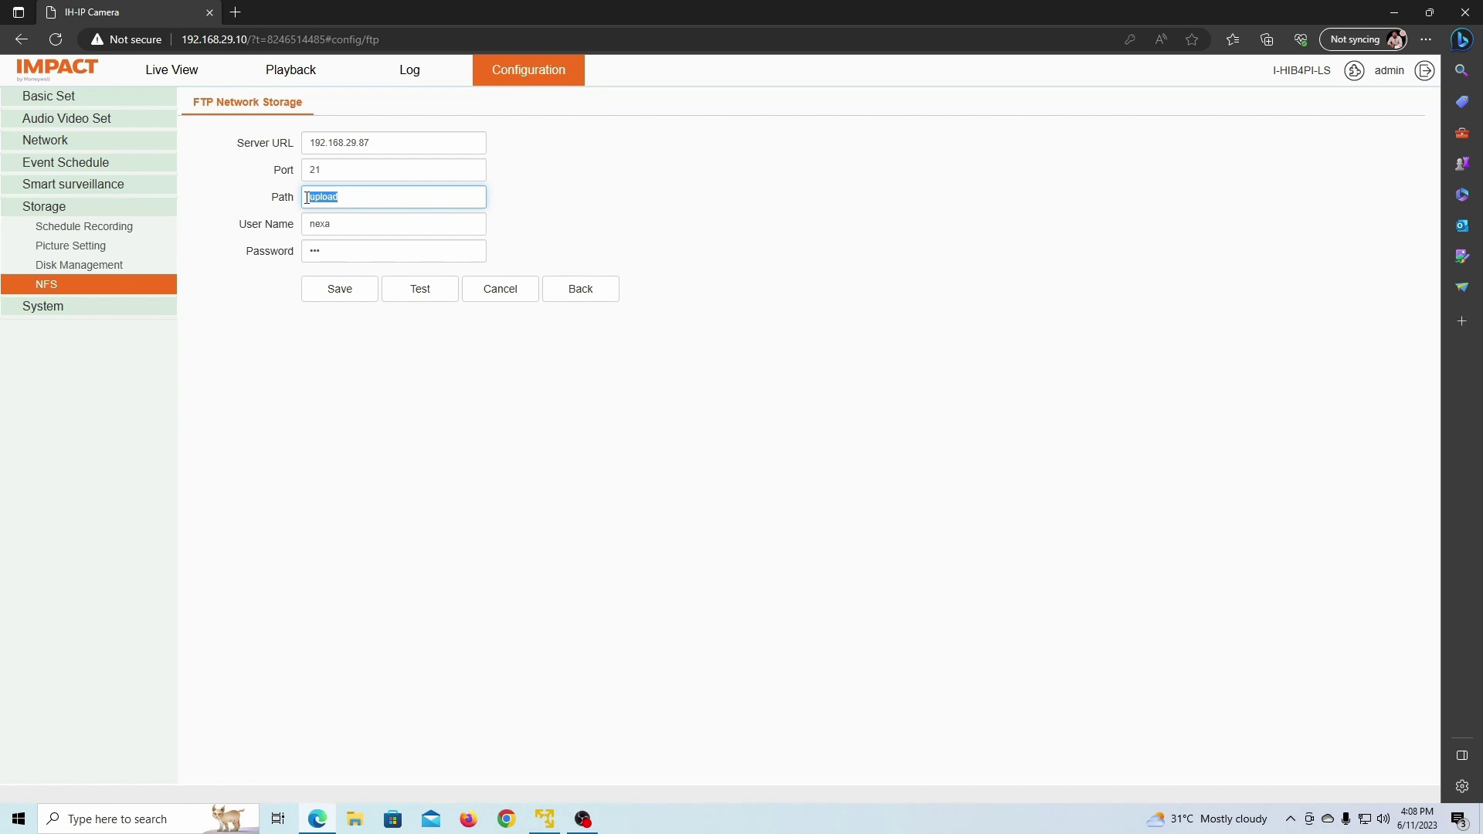
pyautogui.moveTo(342, 228); pyautogui.dragTo(303, 226)
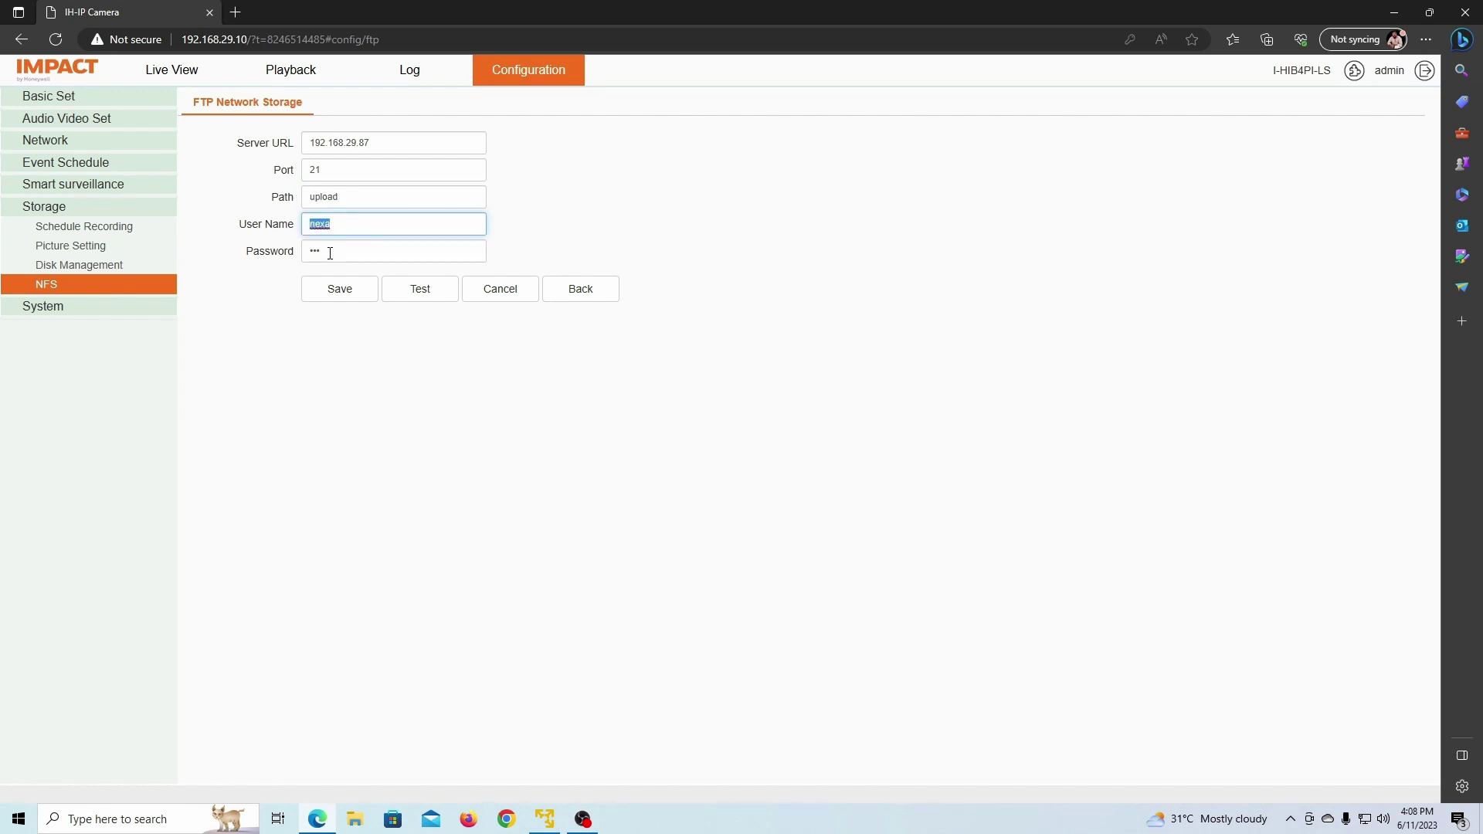
pyautogui.click(338, 297)
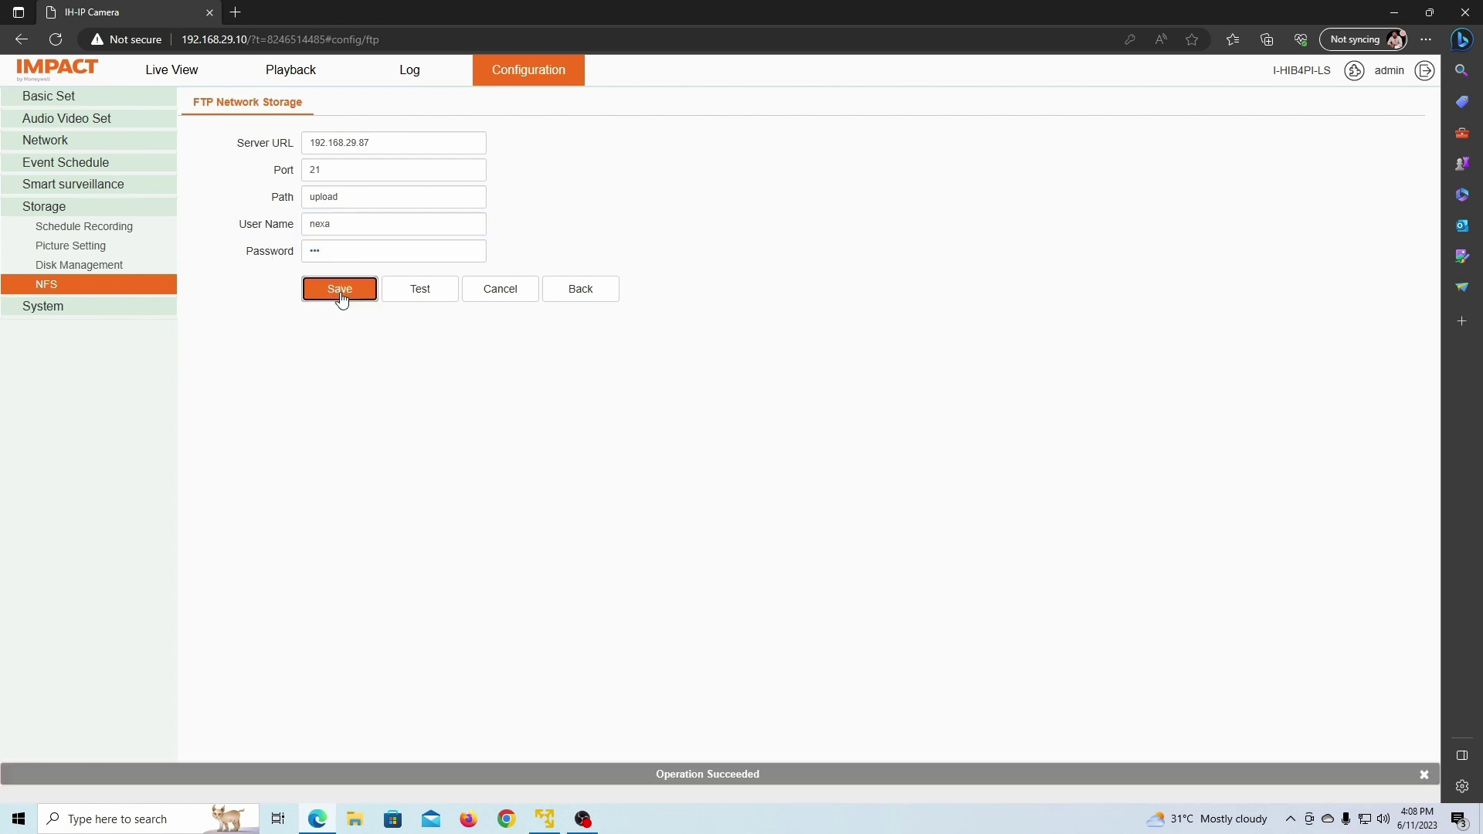
pyautogui.click(423, 292)
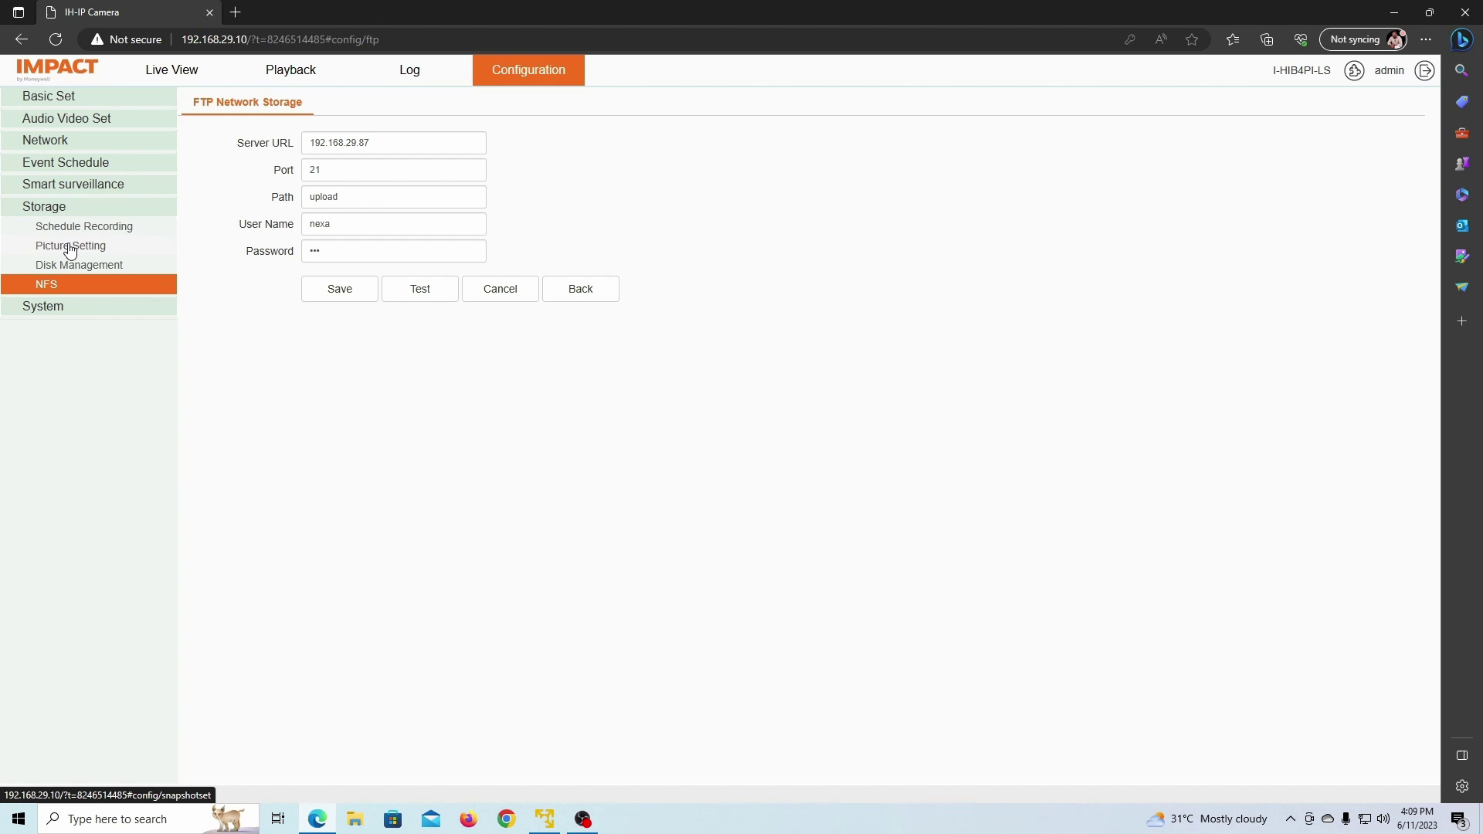
# Step: Return to the motion event settings and look over its linkage and weekly schedule tabs
pyautogui.click(54, 165)
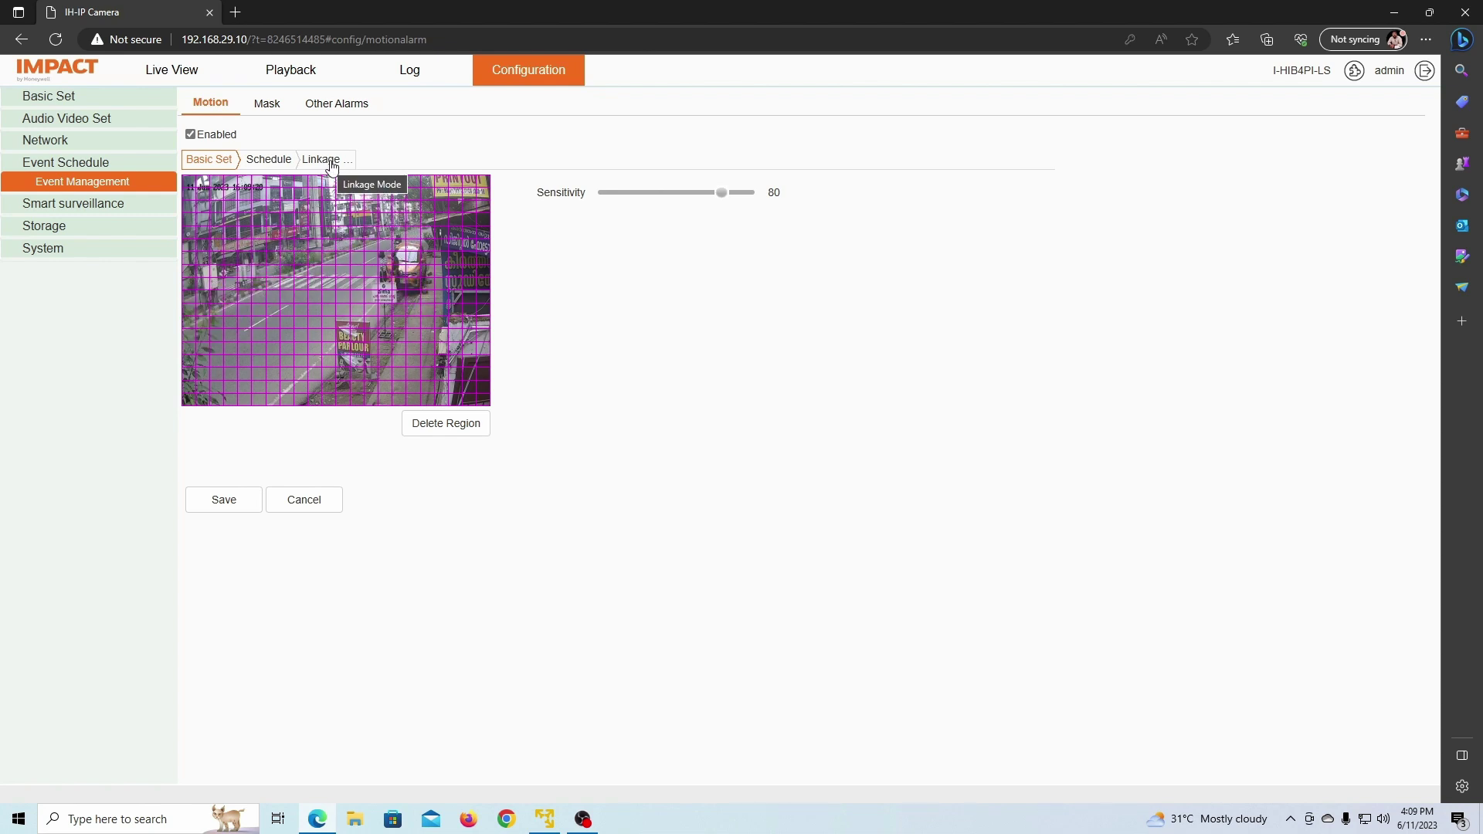
pyautogui.click(332, 167)
pyautogui.click(290, 164)
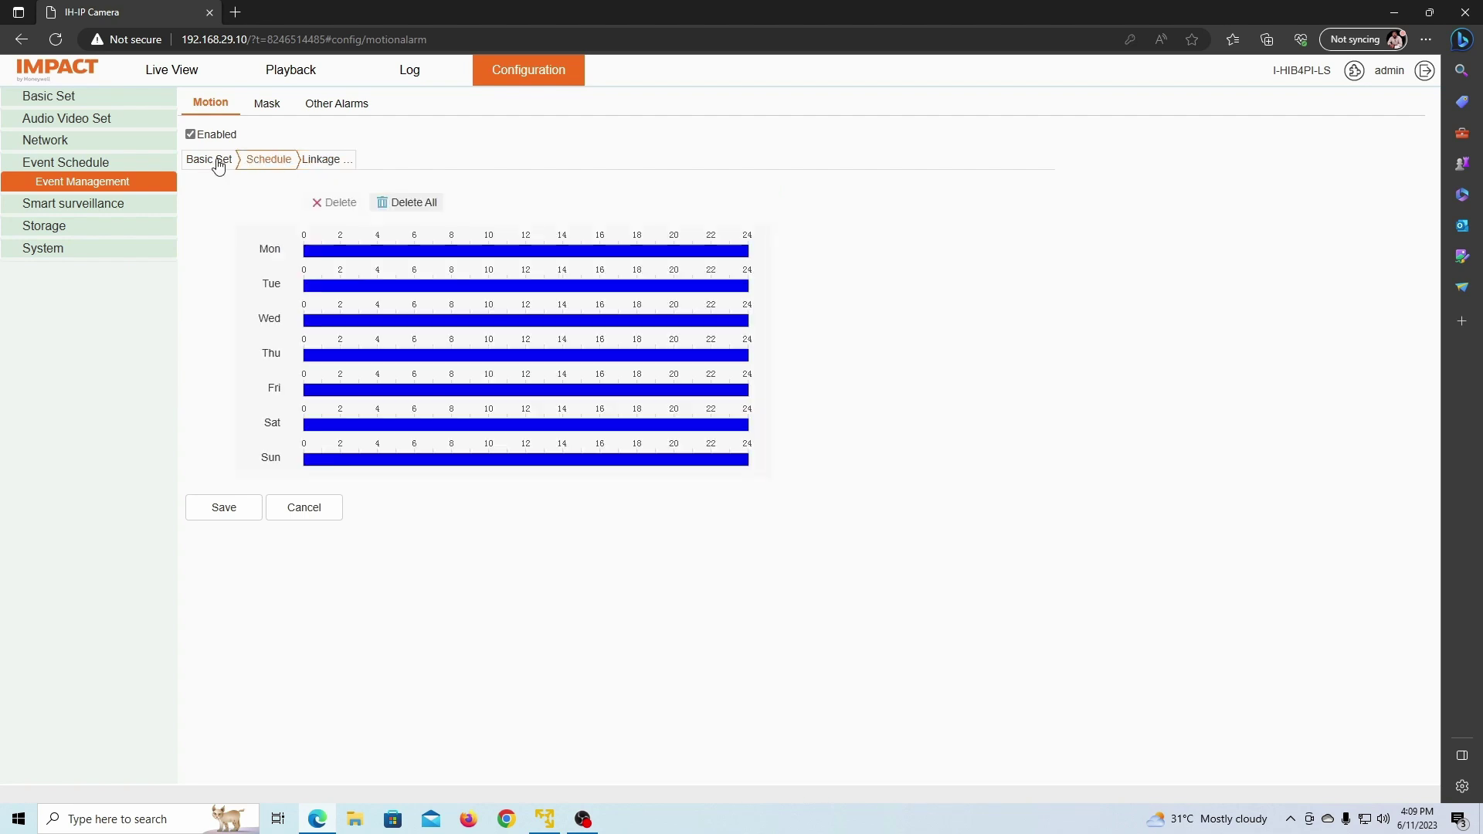
pyautogui.click(216, 160)
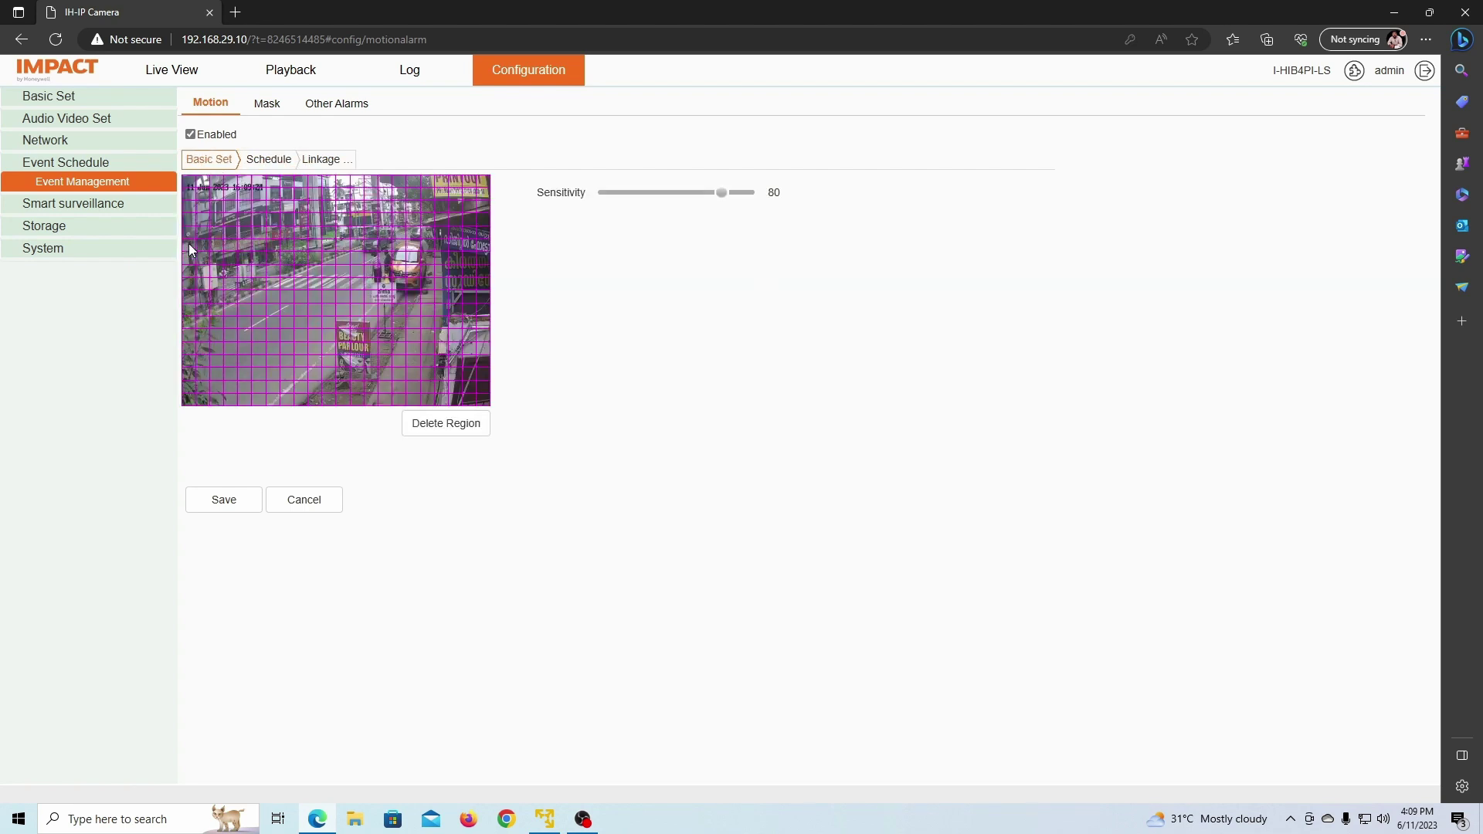
# Step: Replace the motion detection region with one covering the whole camera image and save it
pyautogui.click(447, 424)
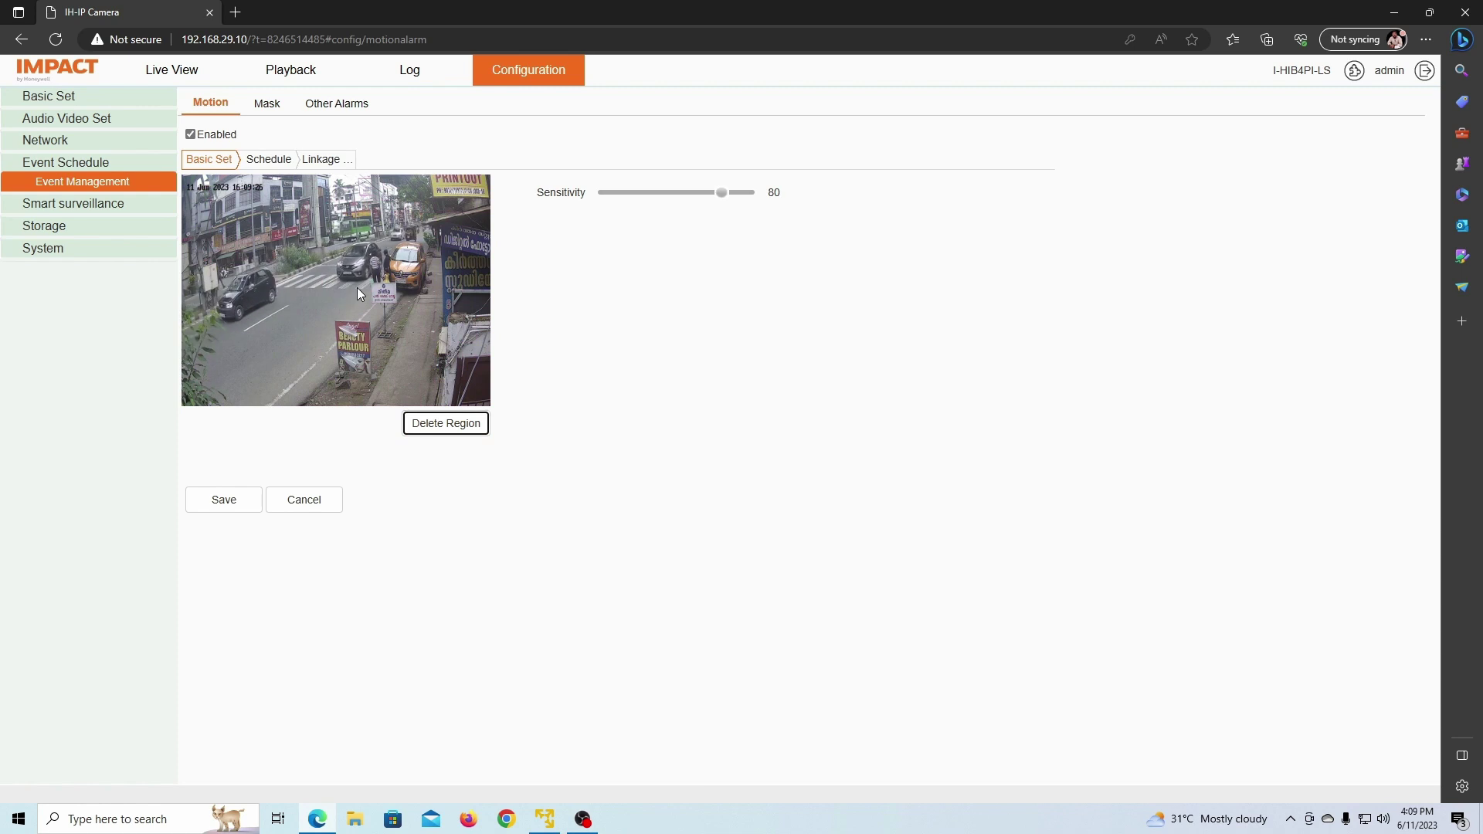
pyautogui.moveTo(477, 267)
pyautogui.mouseDown()
pyautogui.moveTo(429, 269)
pyautogui.moveTo(370, 307)
pyautogui.moveTo(328, 405)
pyautogui.mouseUp()
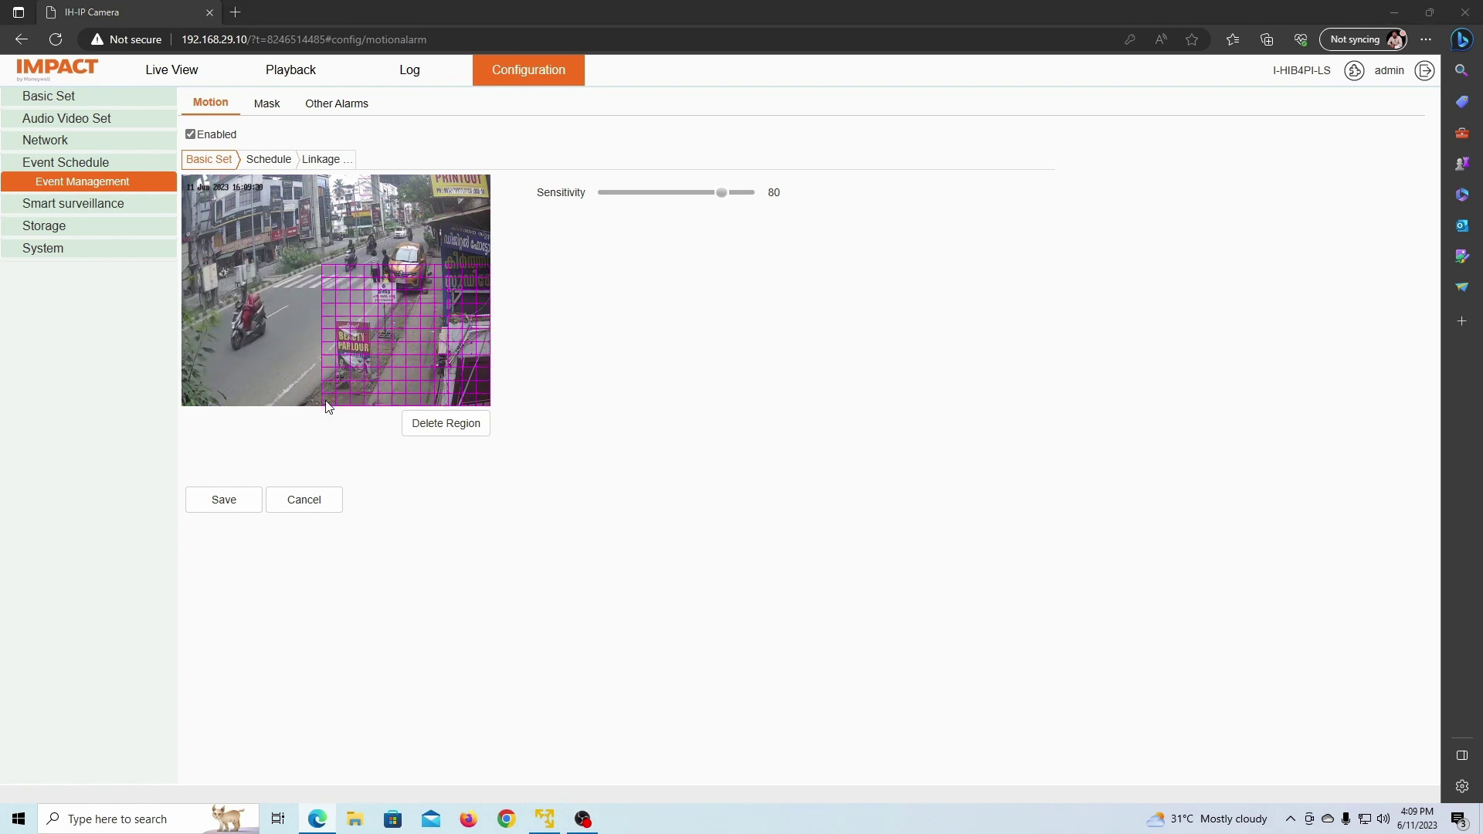
pyautogui.moveTo(321, 344); pyautogui.dragTo(270, 400)
pyautogui.click(442, 424)
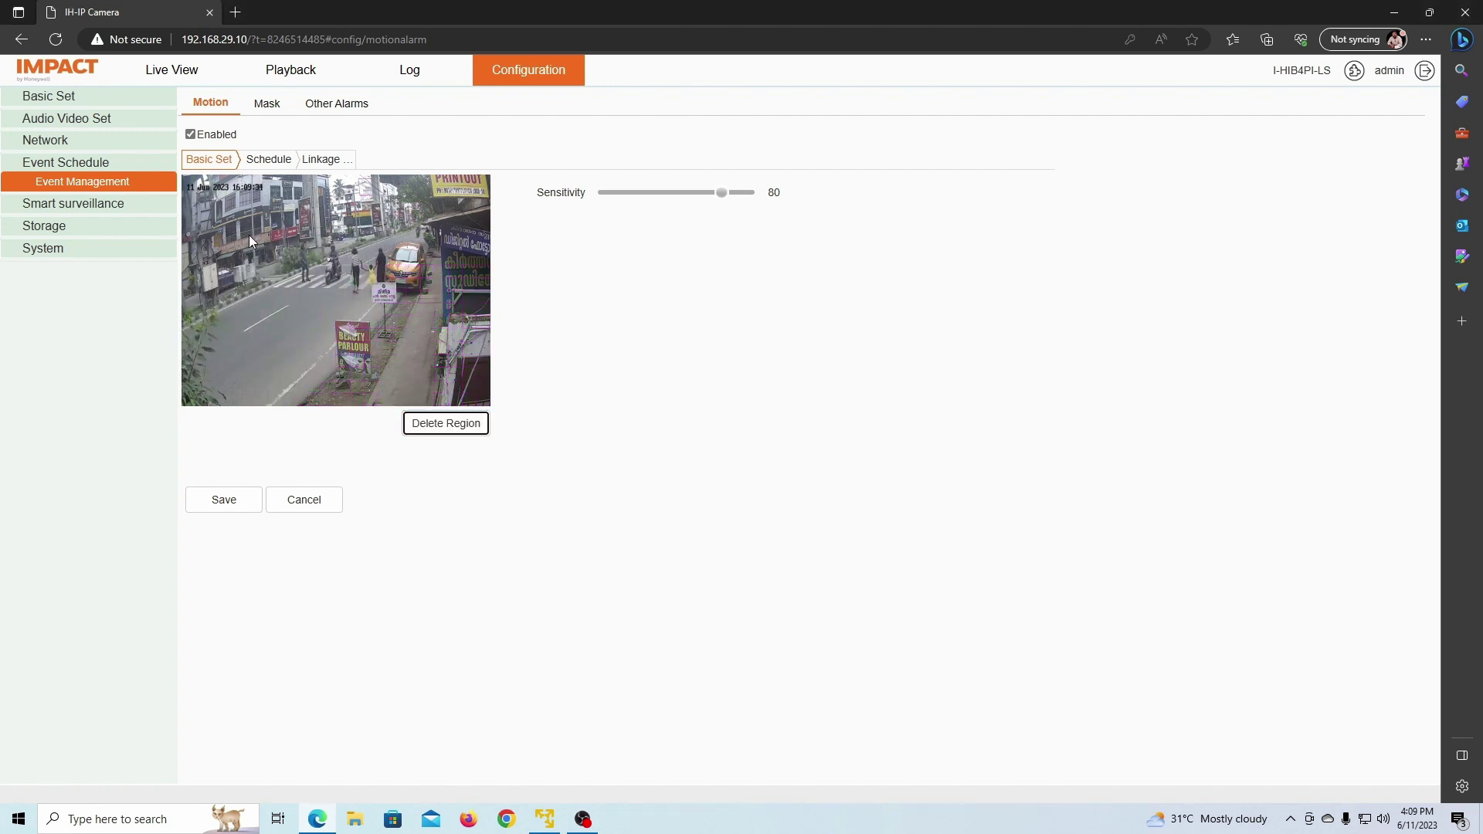
pyautogui.moveTo(187, 183); pyautogui.dragTo(488, 404)
pyautogui.click(214, 508)
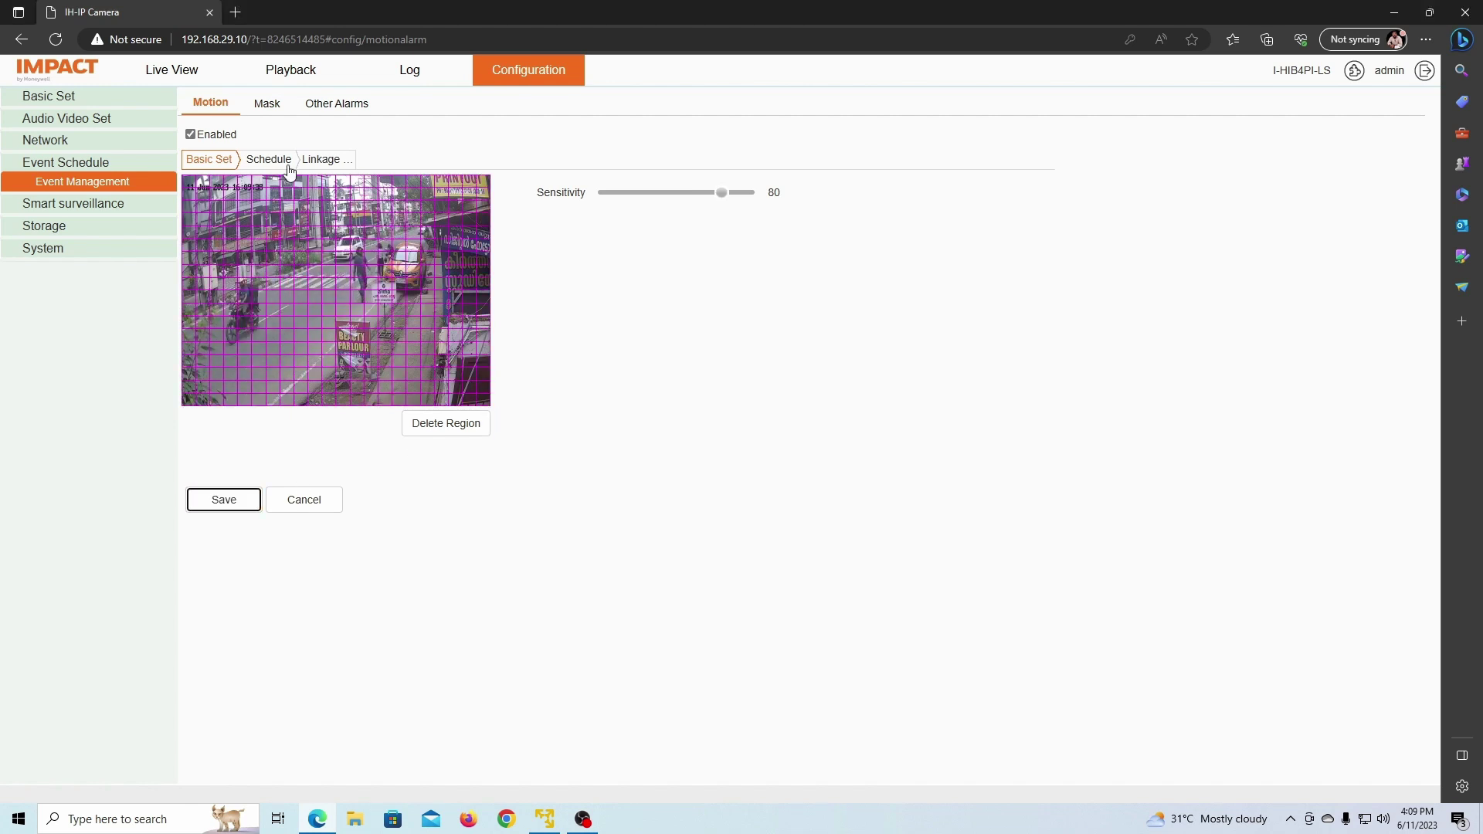
# Step: Save the motion alarm's linkage settings again
pyautogui.click(330, 159)
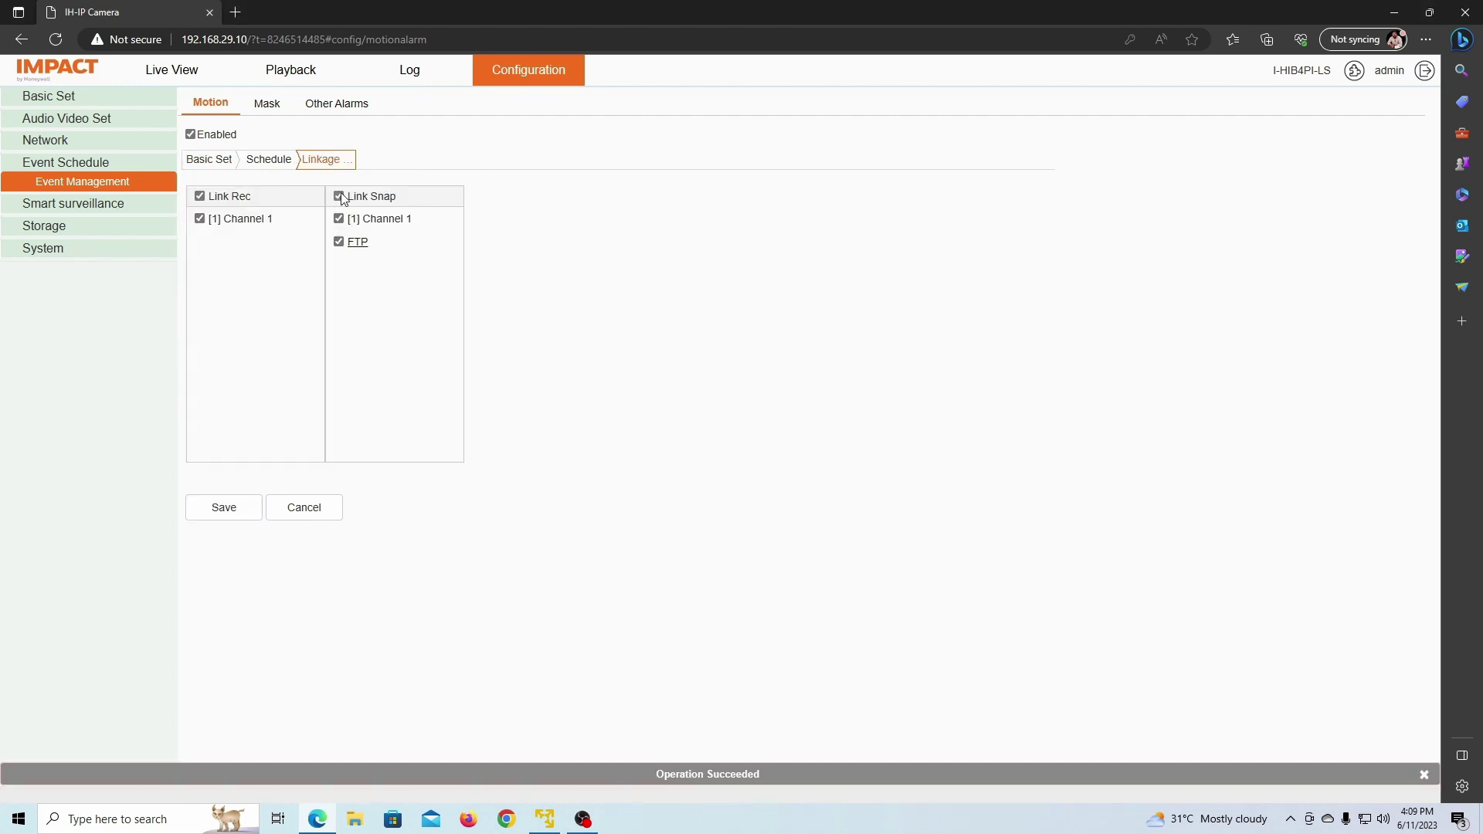
pyautogui.click(232, 511)
pyautogui.click(81, 206)
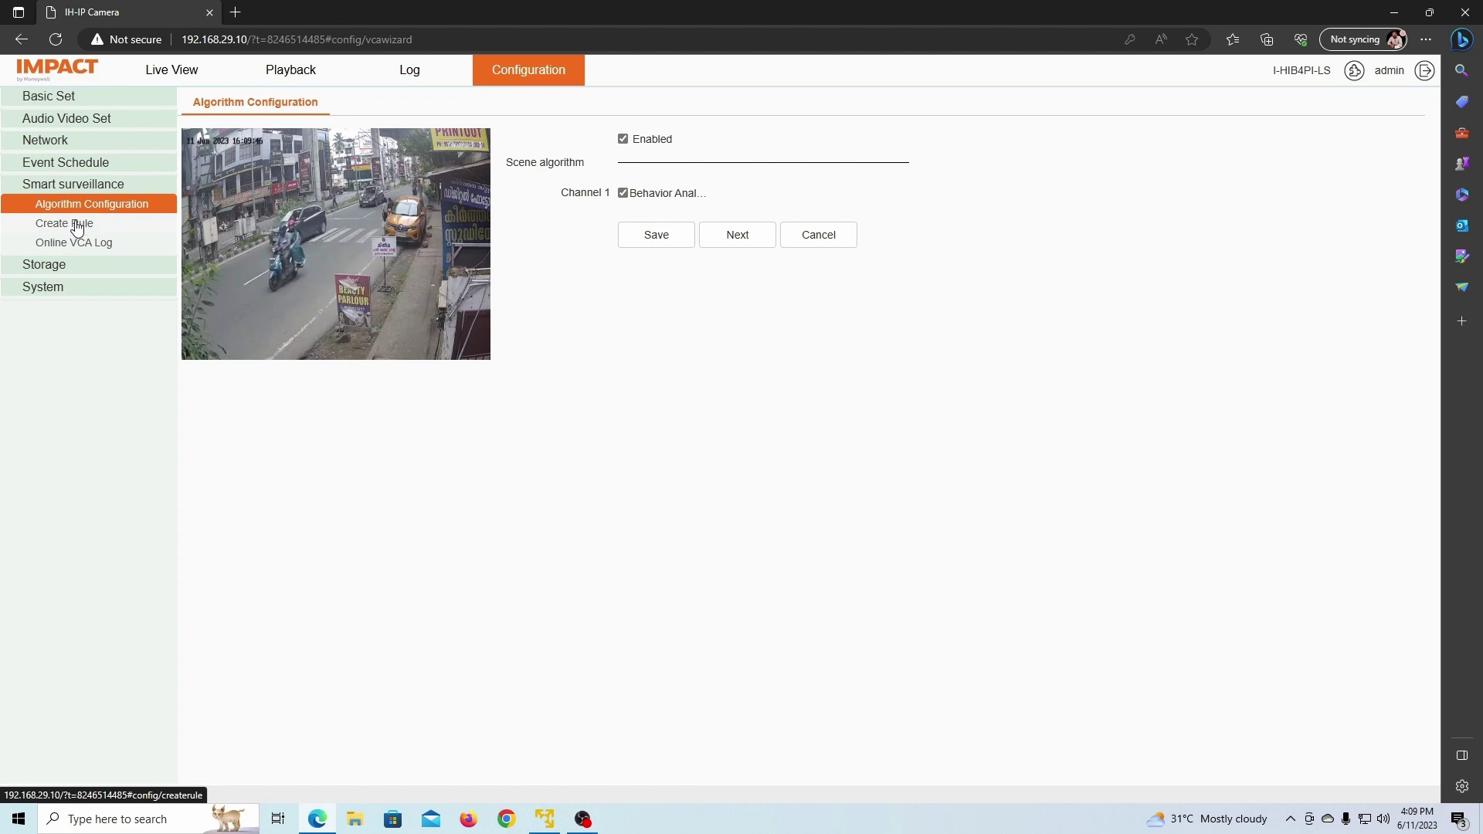
# Step: Create rule 1 with Perimeter specification, clear any existing lines, and save it
pyautogui.click(76, 224)
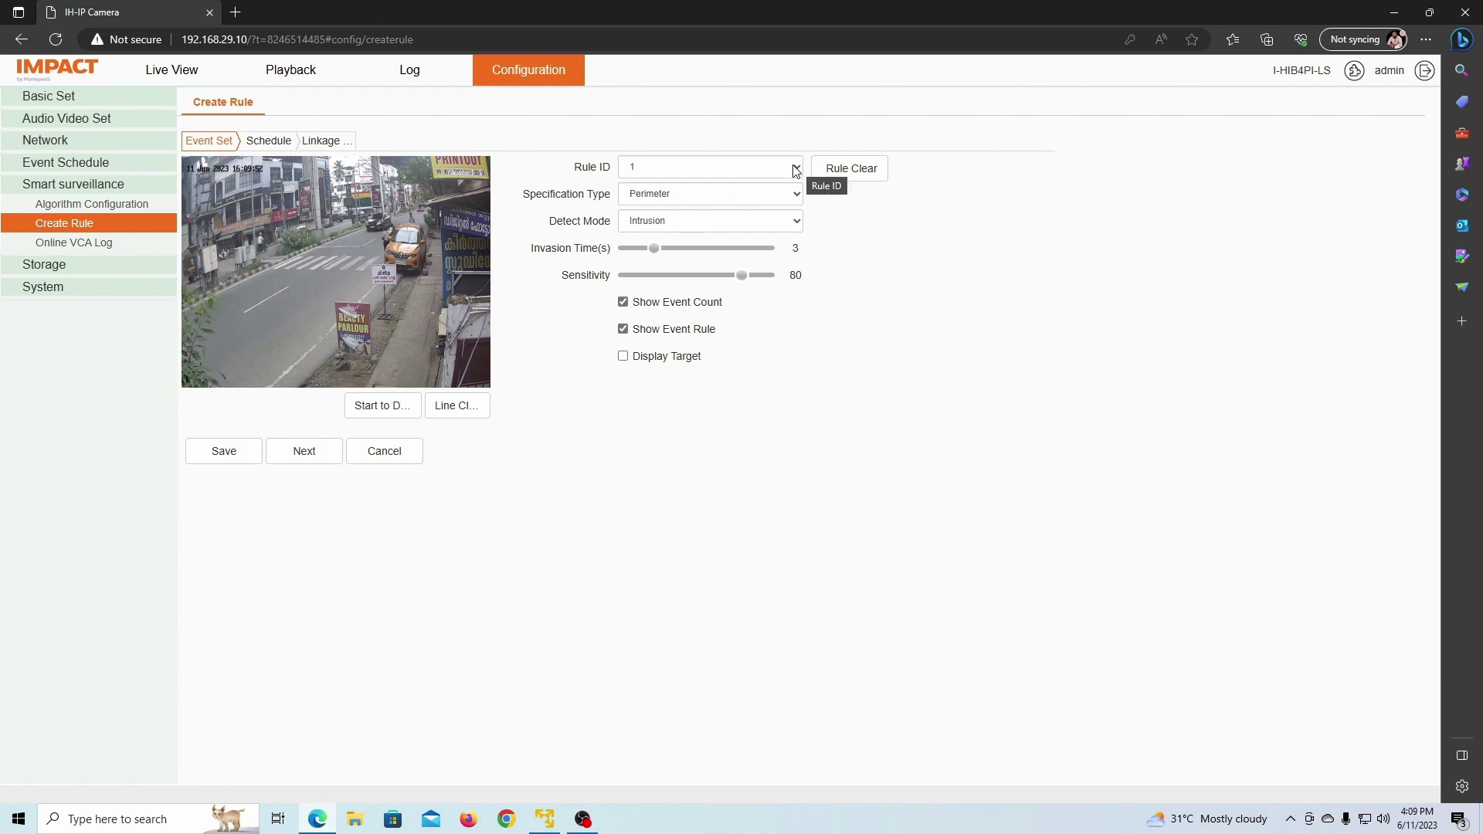
pyautogui.click(635, 173)
pyautogui.click(685, 182)
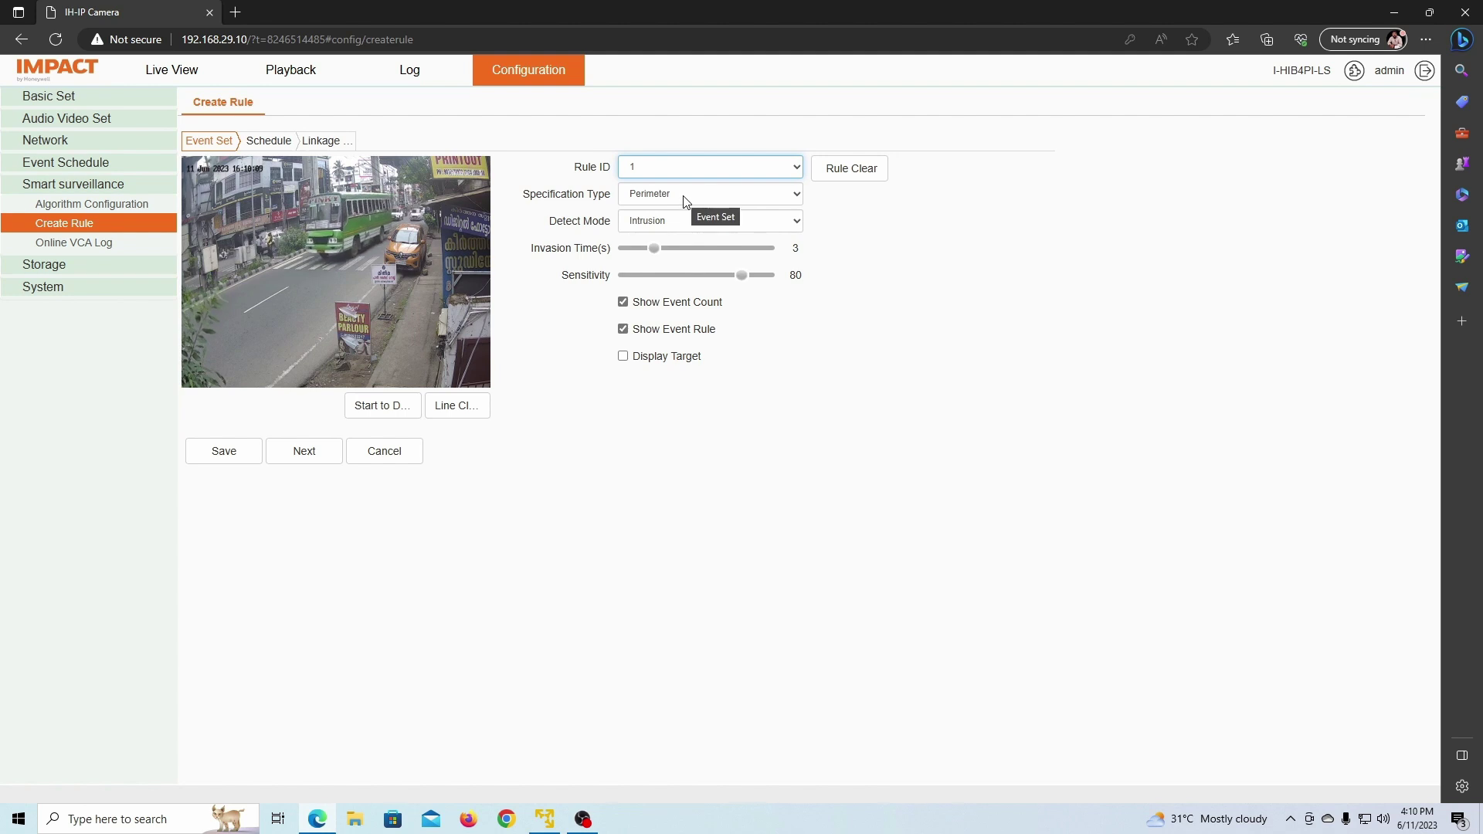
pyautogui.click(684, 195)
pyautogui.click(658, 225)
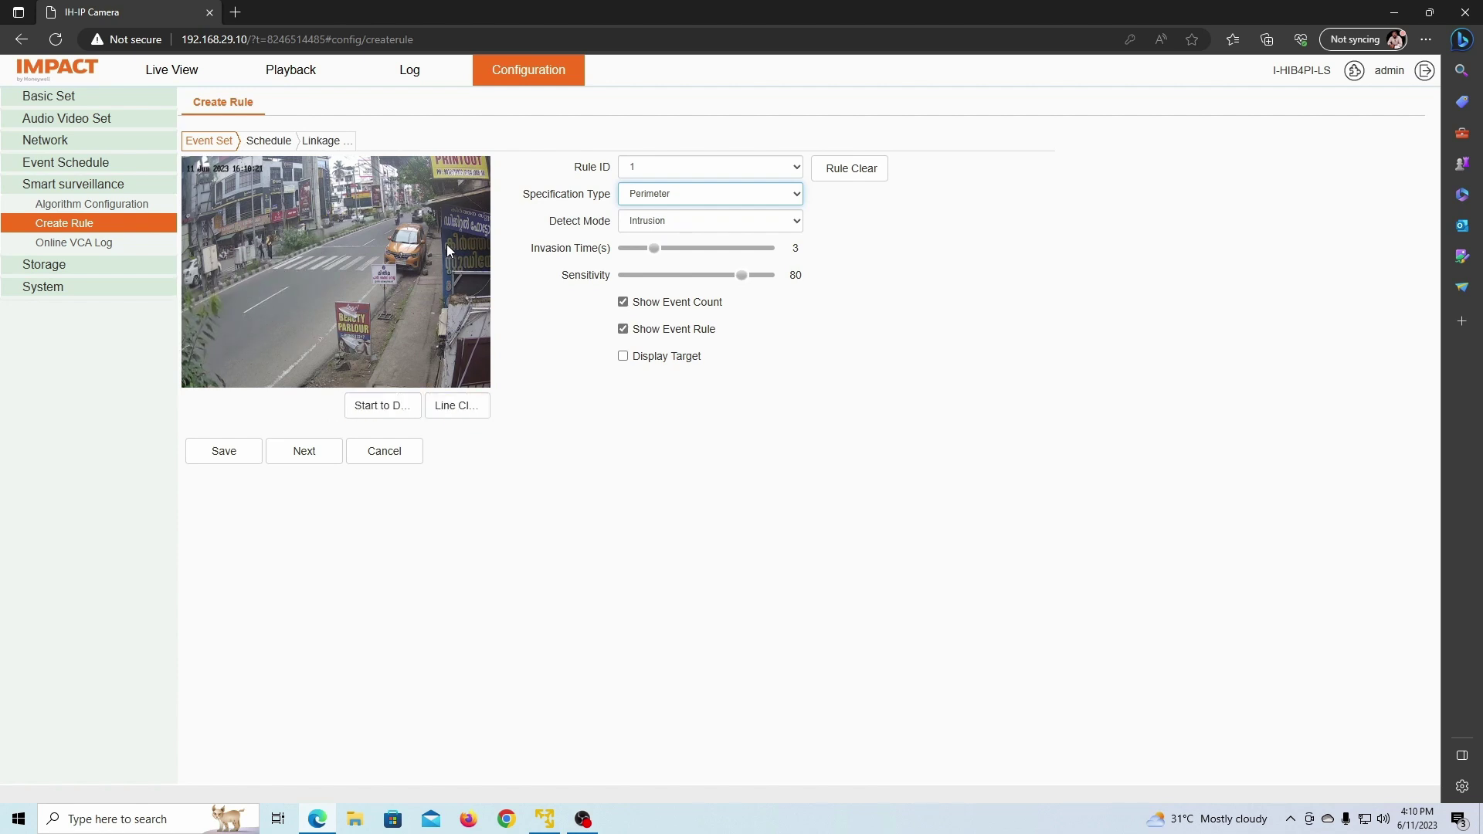
pyautogui.click(458, 407)
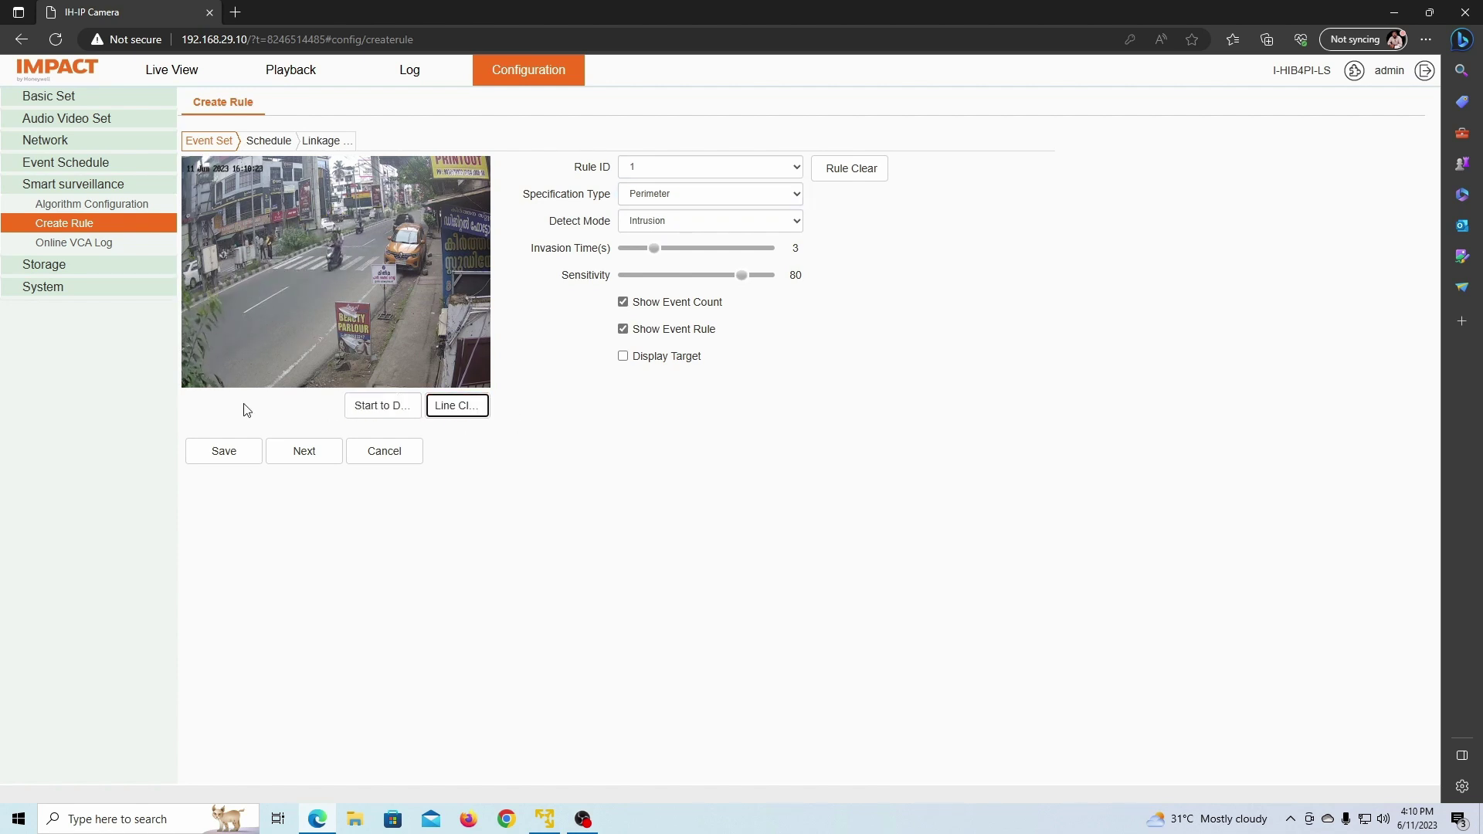
pyautogui.click(232, 454)
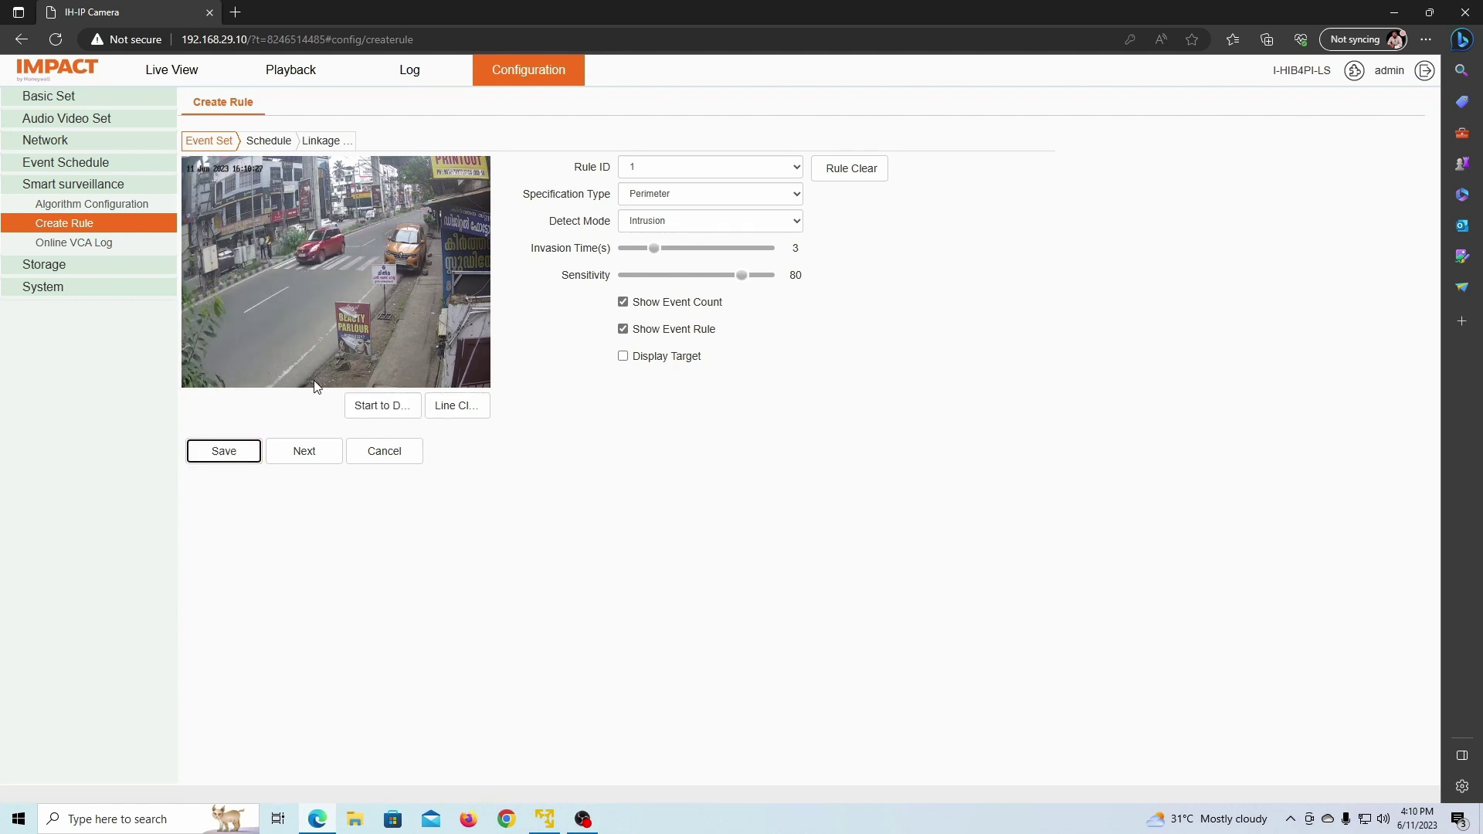
# Step: Draw the perimeter zone points around the right-hand footpath and save Rule 1
pyautogui.click(400, 409)
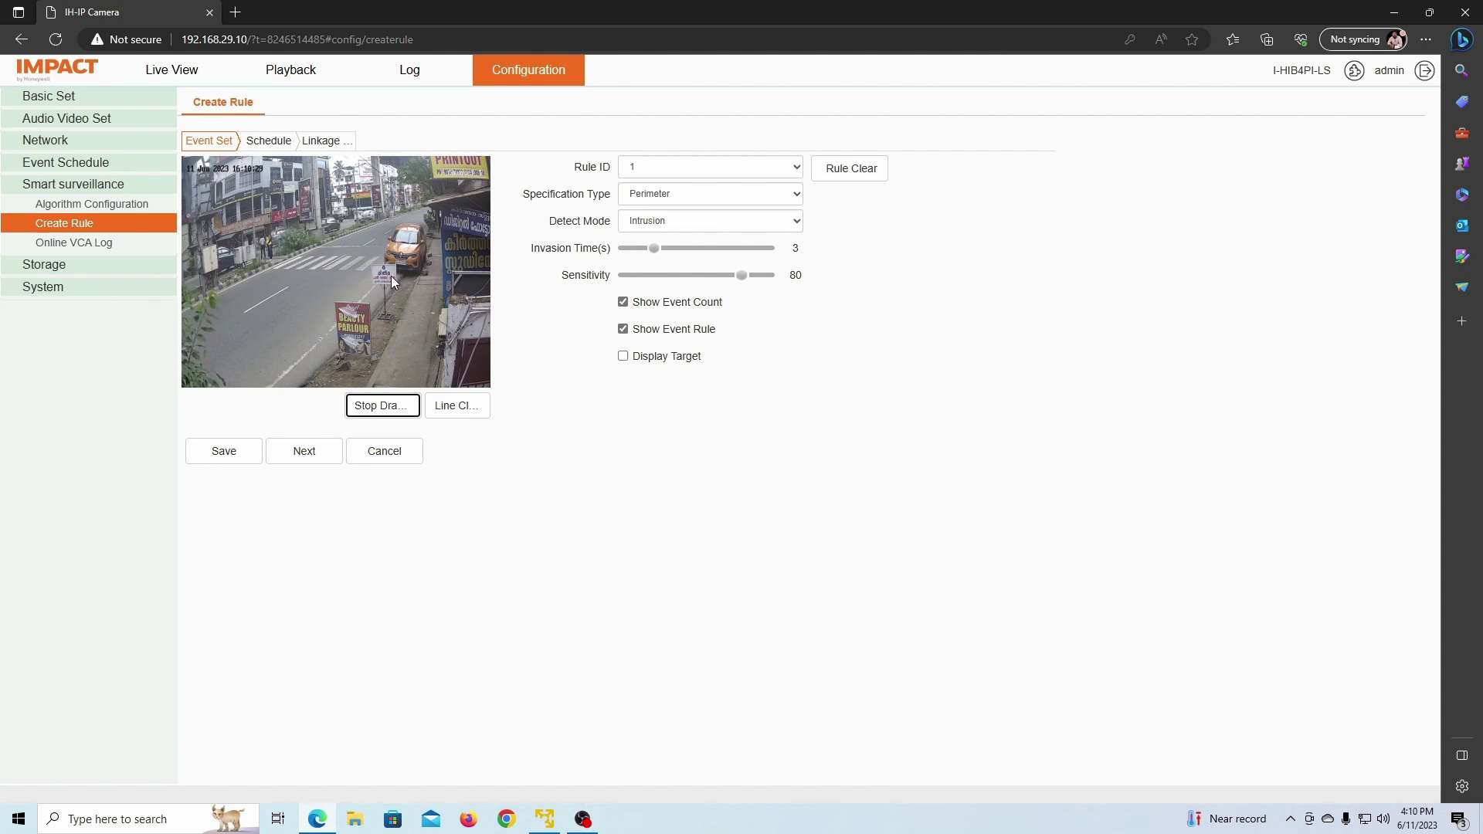
pyautogui.click(388, 276)
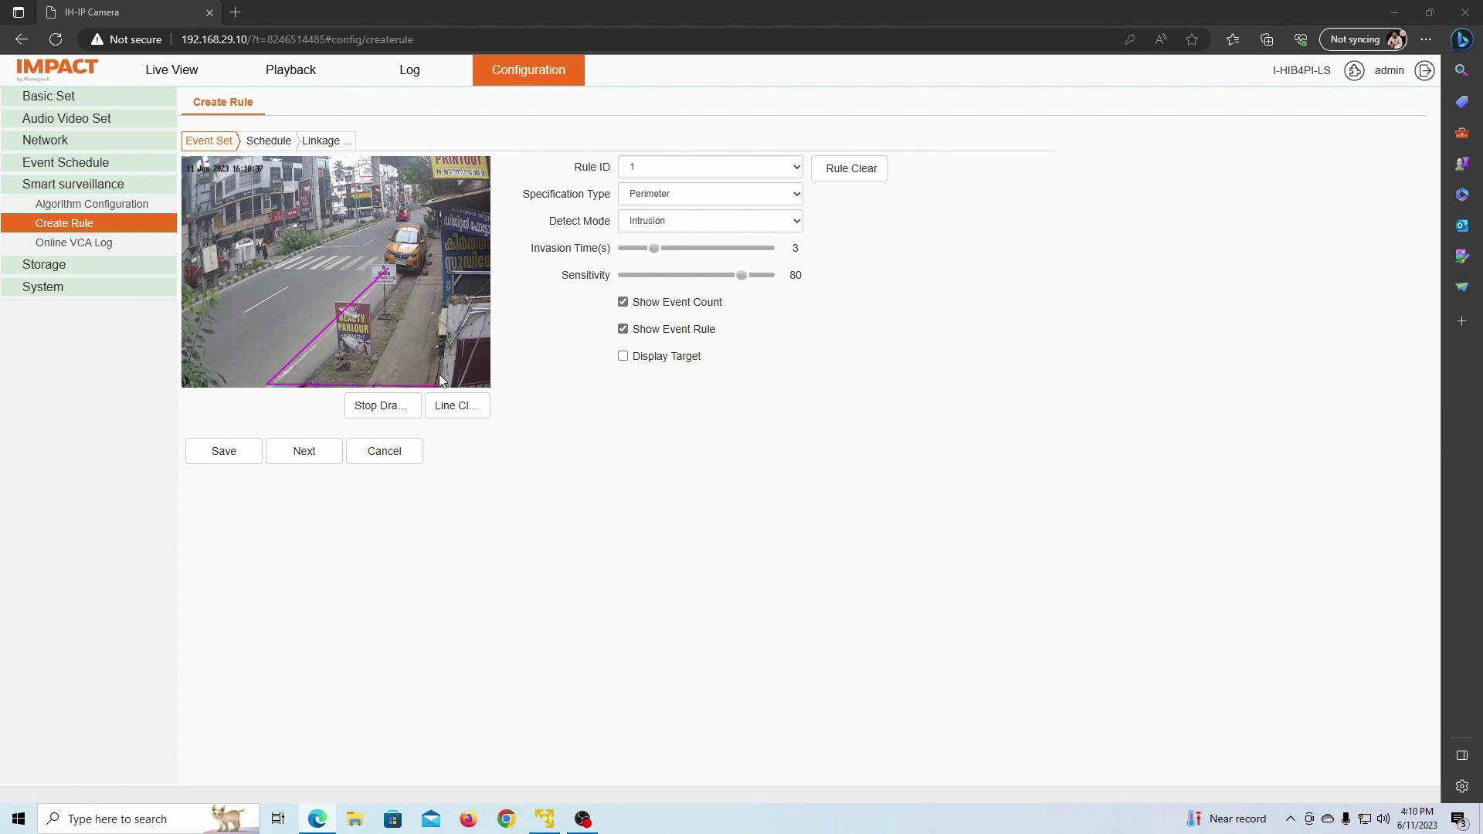
pyautogui.click(442, 269)
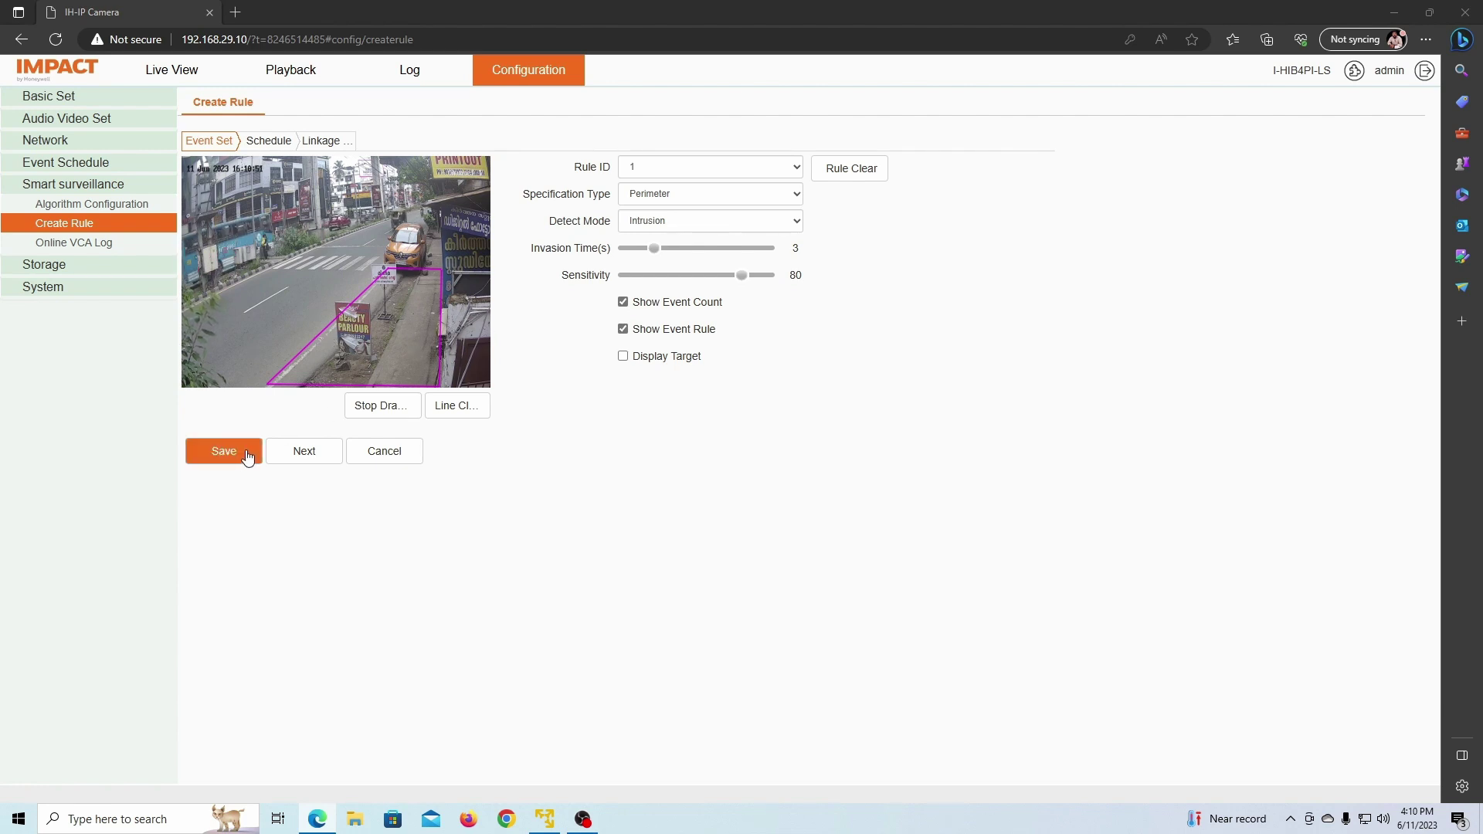
pyautogui.click(224, 454)
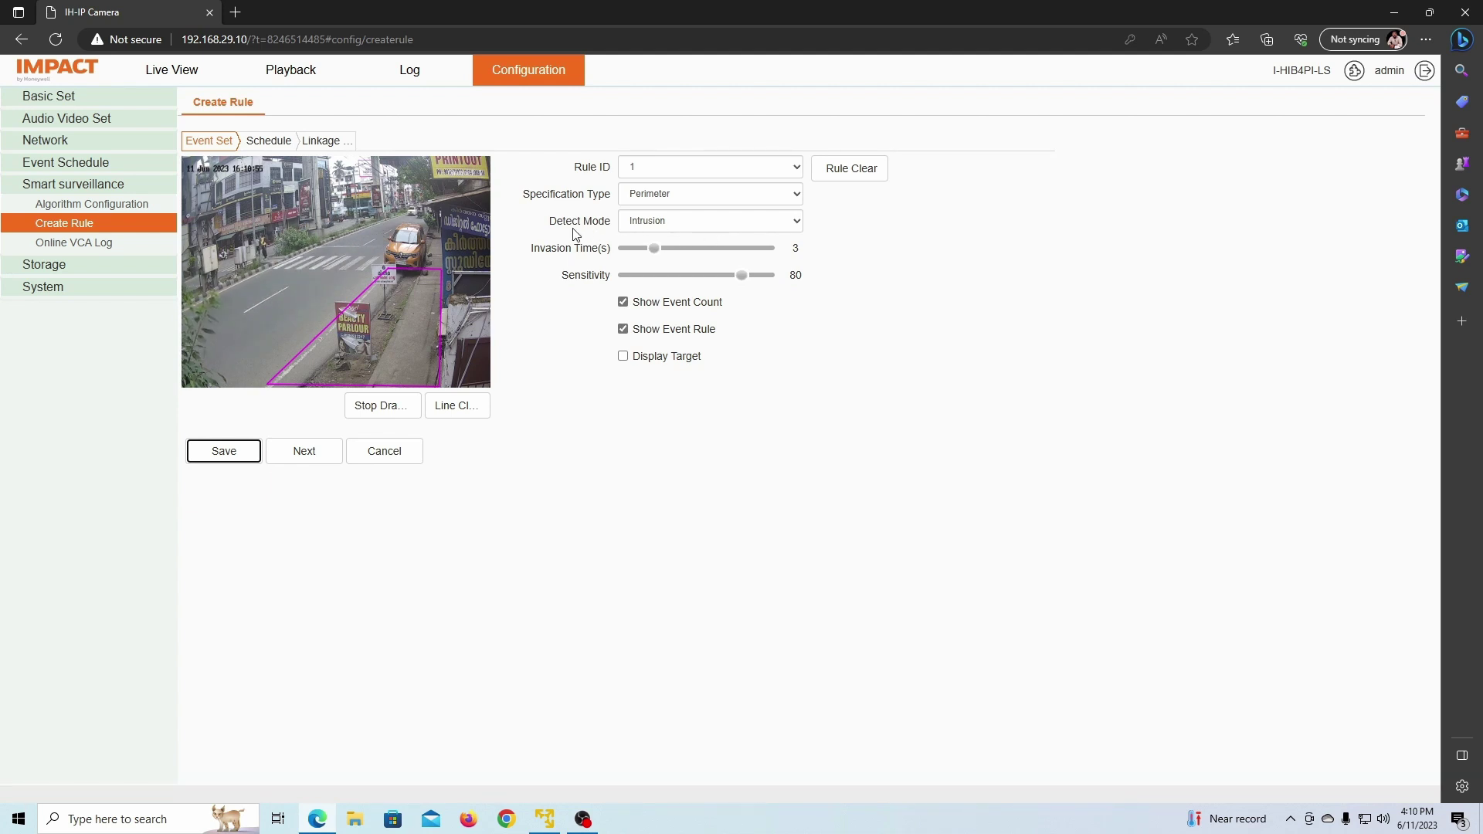
pyautogui.moveTo(609, 220); pyautogui.dragTo(549, 221)
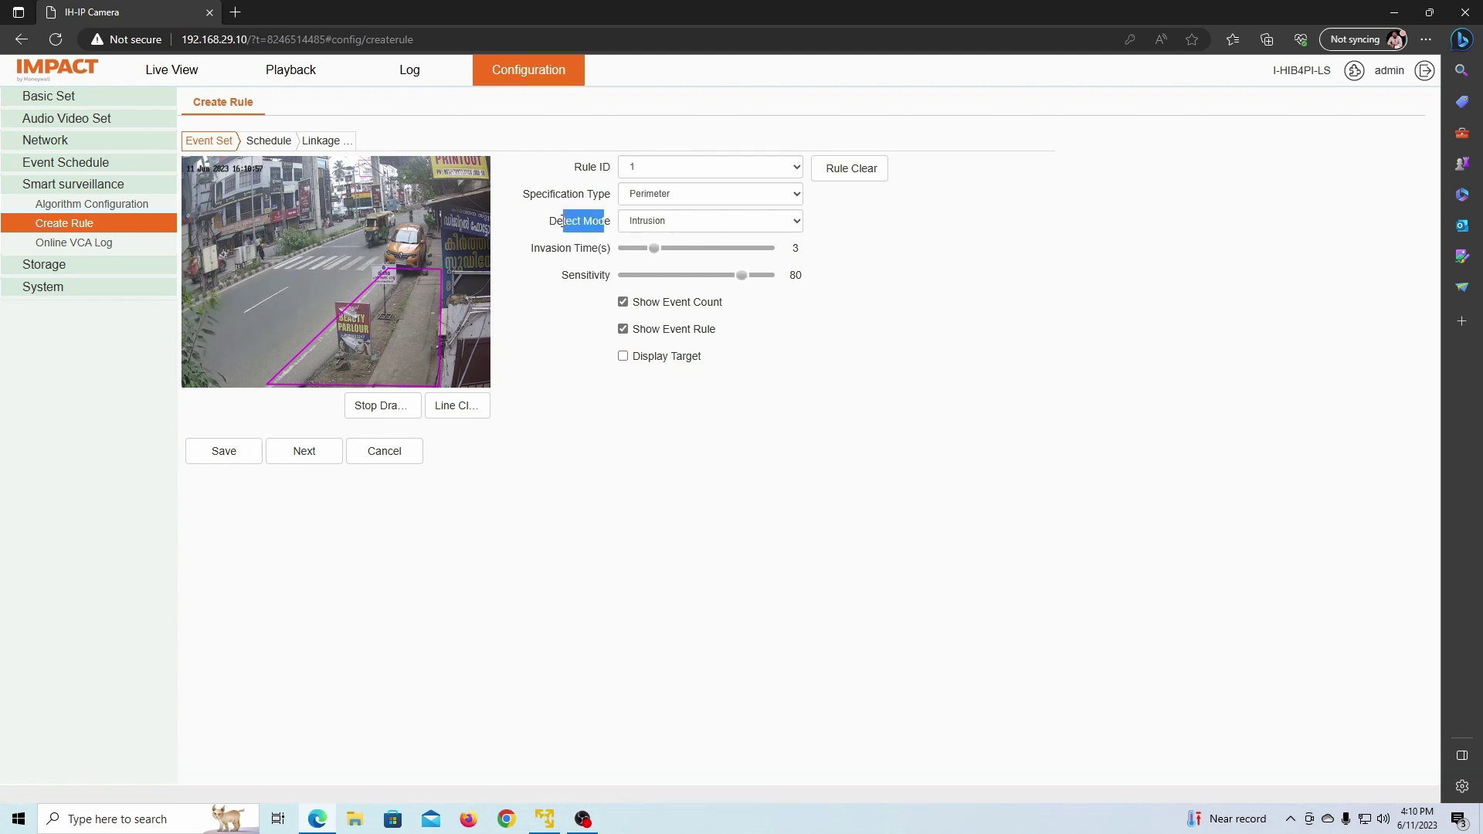
pyautogui.click(720, 221)
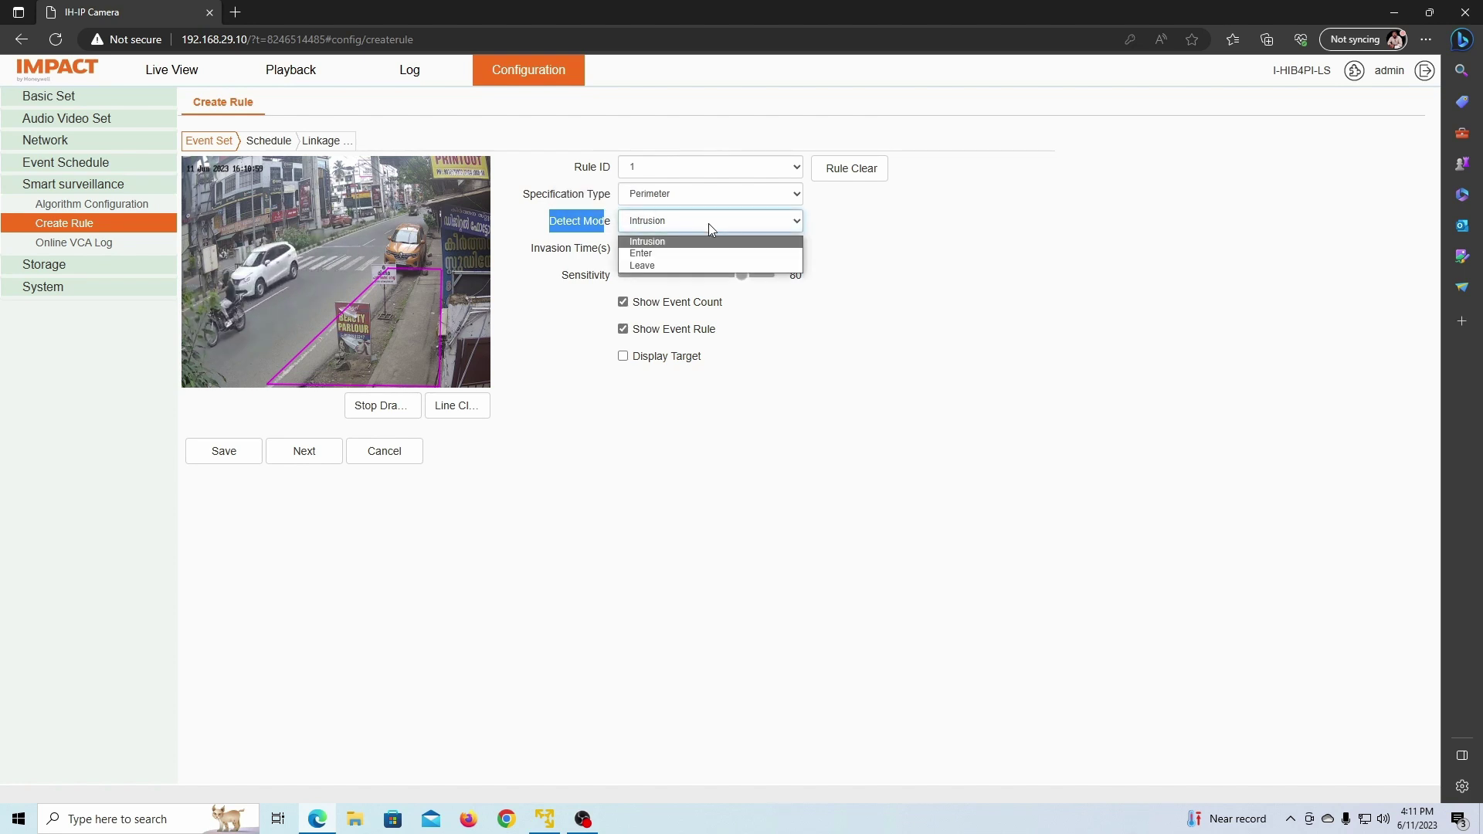
pyautogui.click(653, 243)
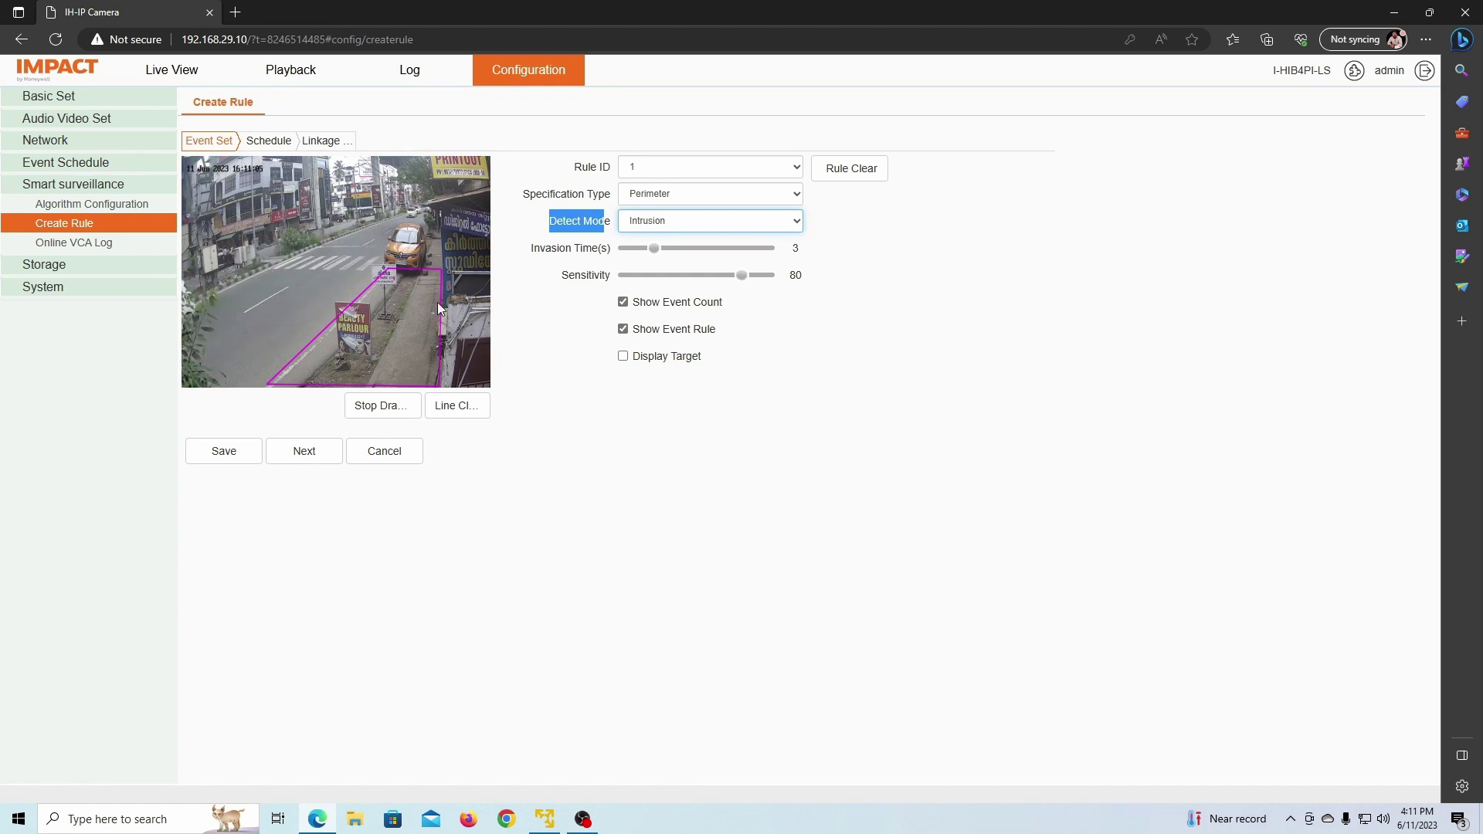
pyautogui.click(687, 225)
pyautogui.click(656, 250)
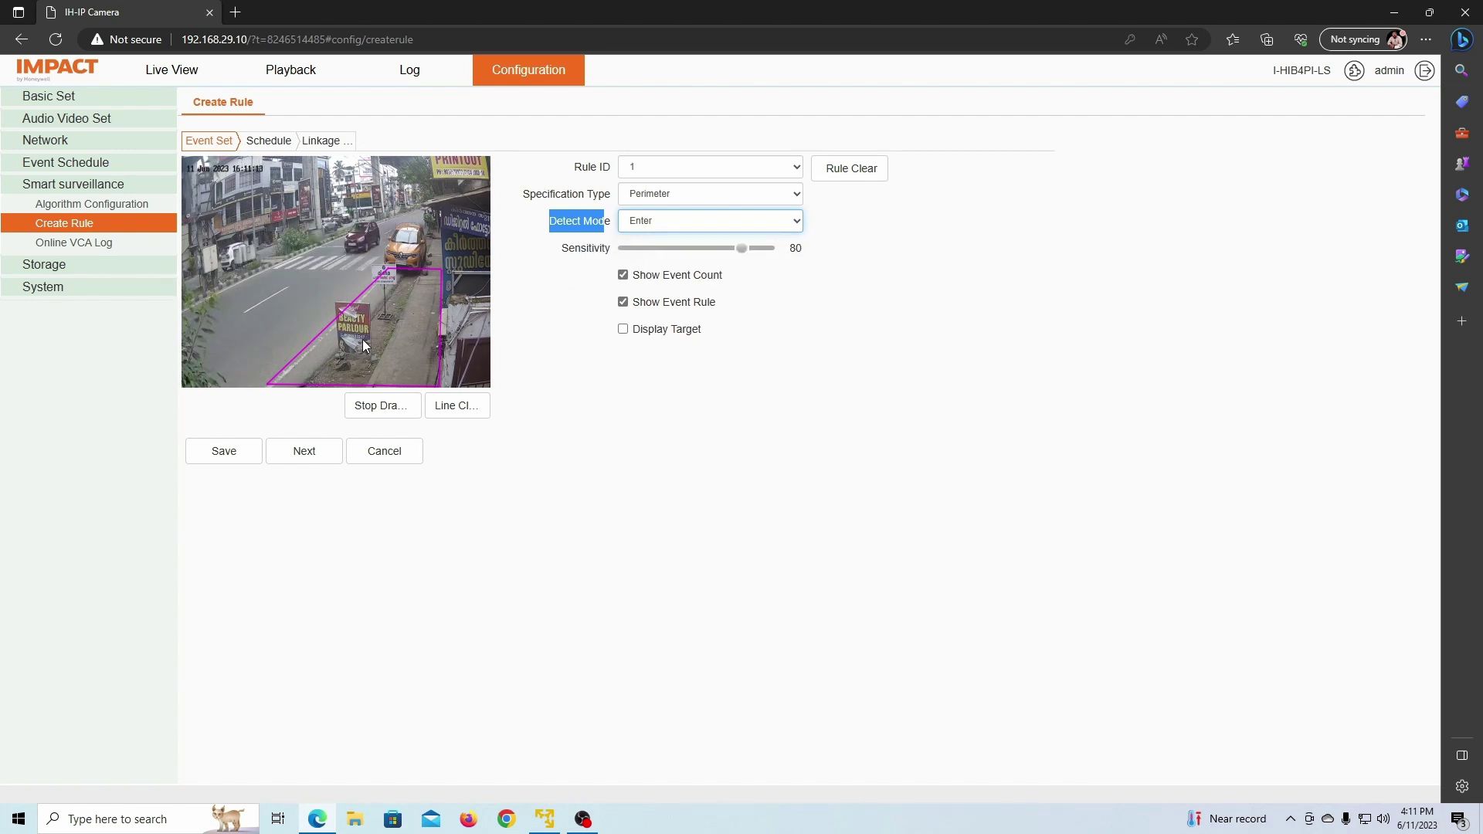
pyautogui.click(650, 220)
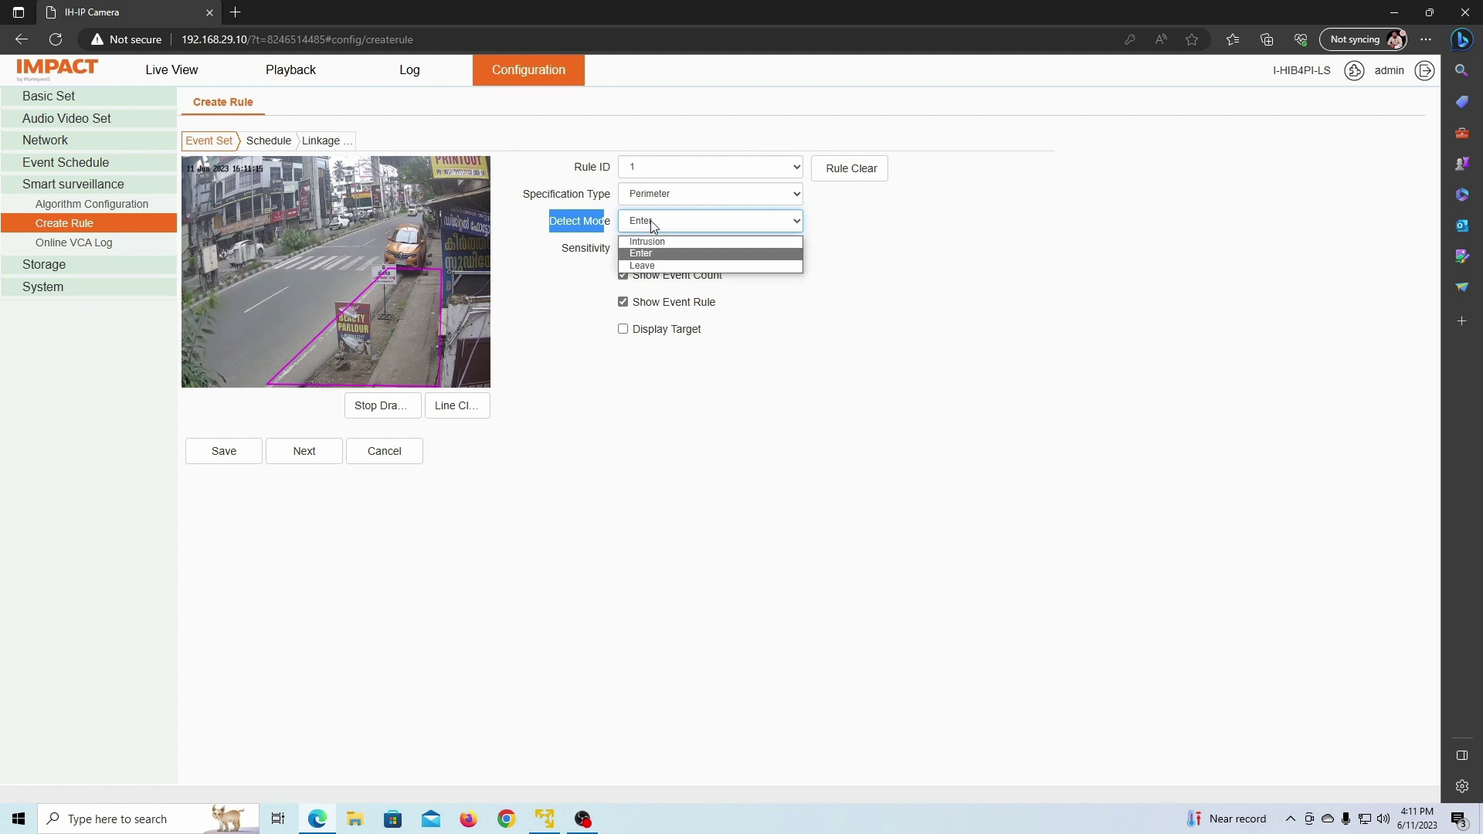
pyautogui.click(651, 266)
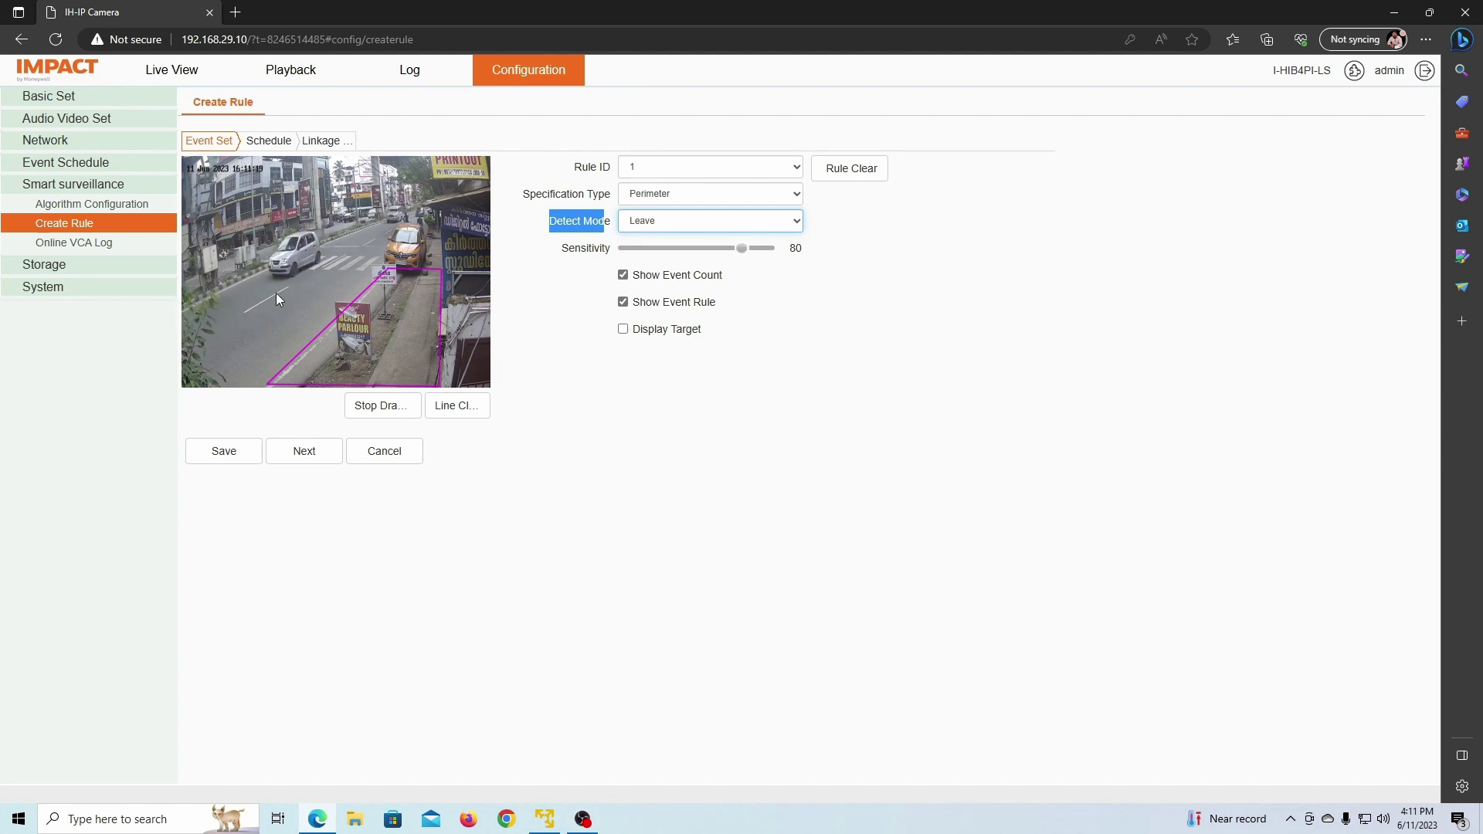
pyautogui.click(665, 226)
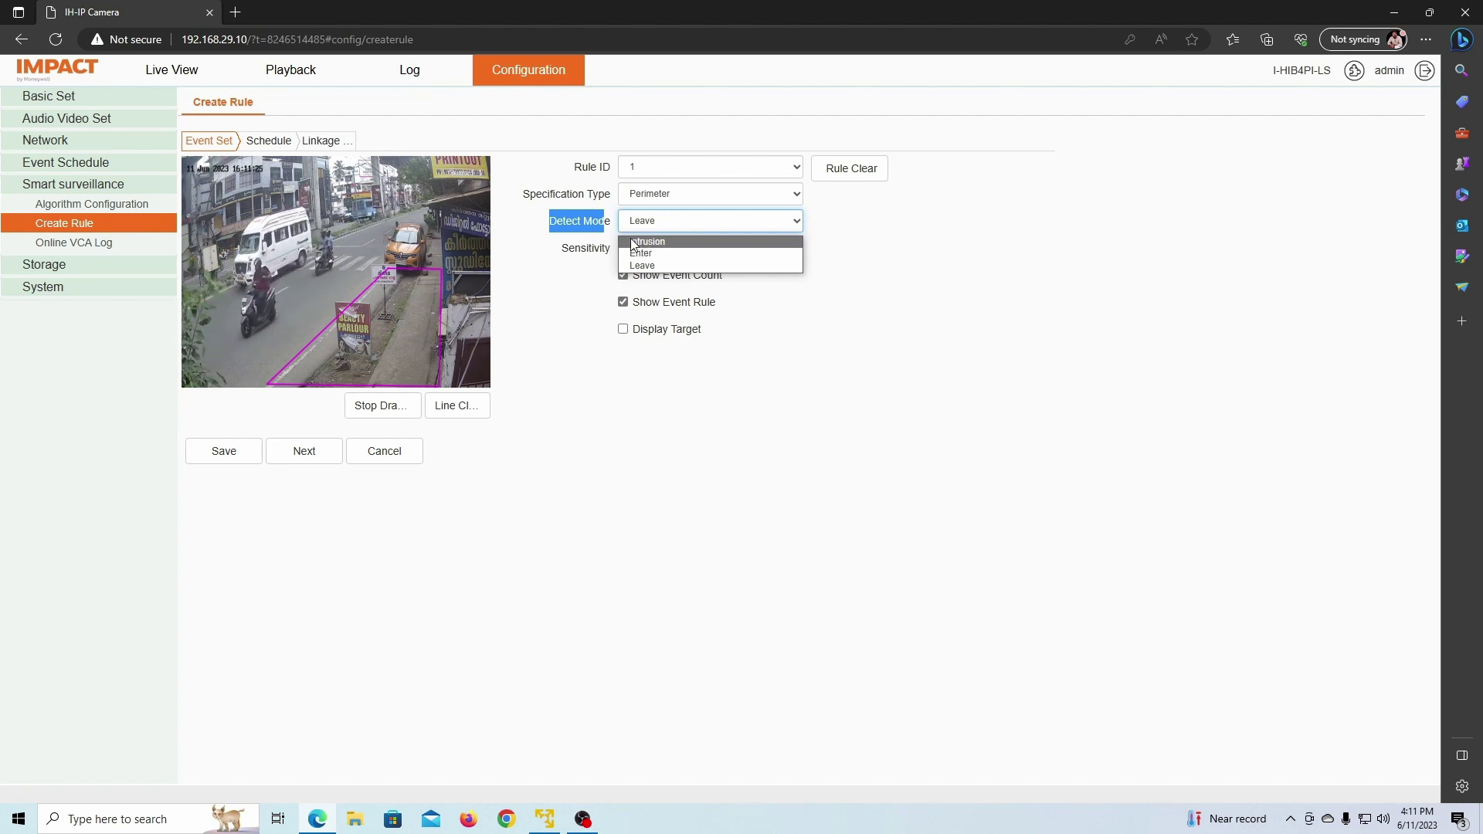
pyautogui.click(632, 242)
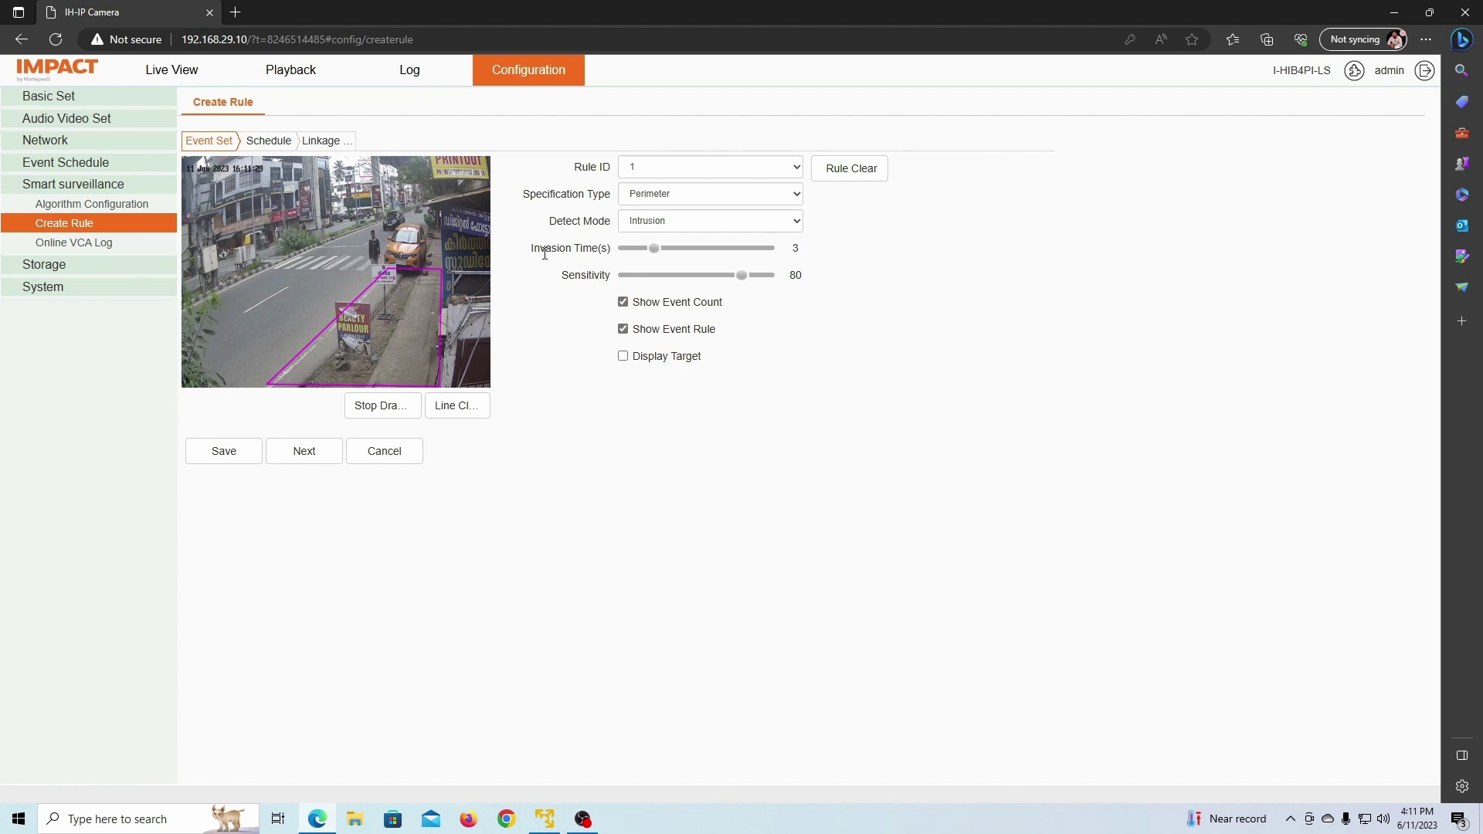
pyautogui.moveTo(531, 249); pyautogui.dragTo(608, 275)
pyautogui.click(612, 277)
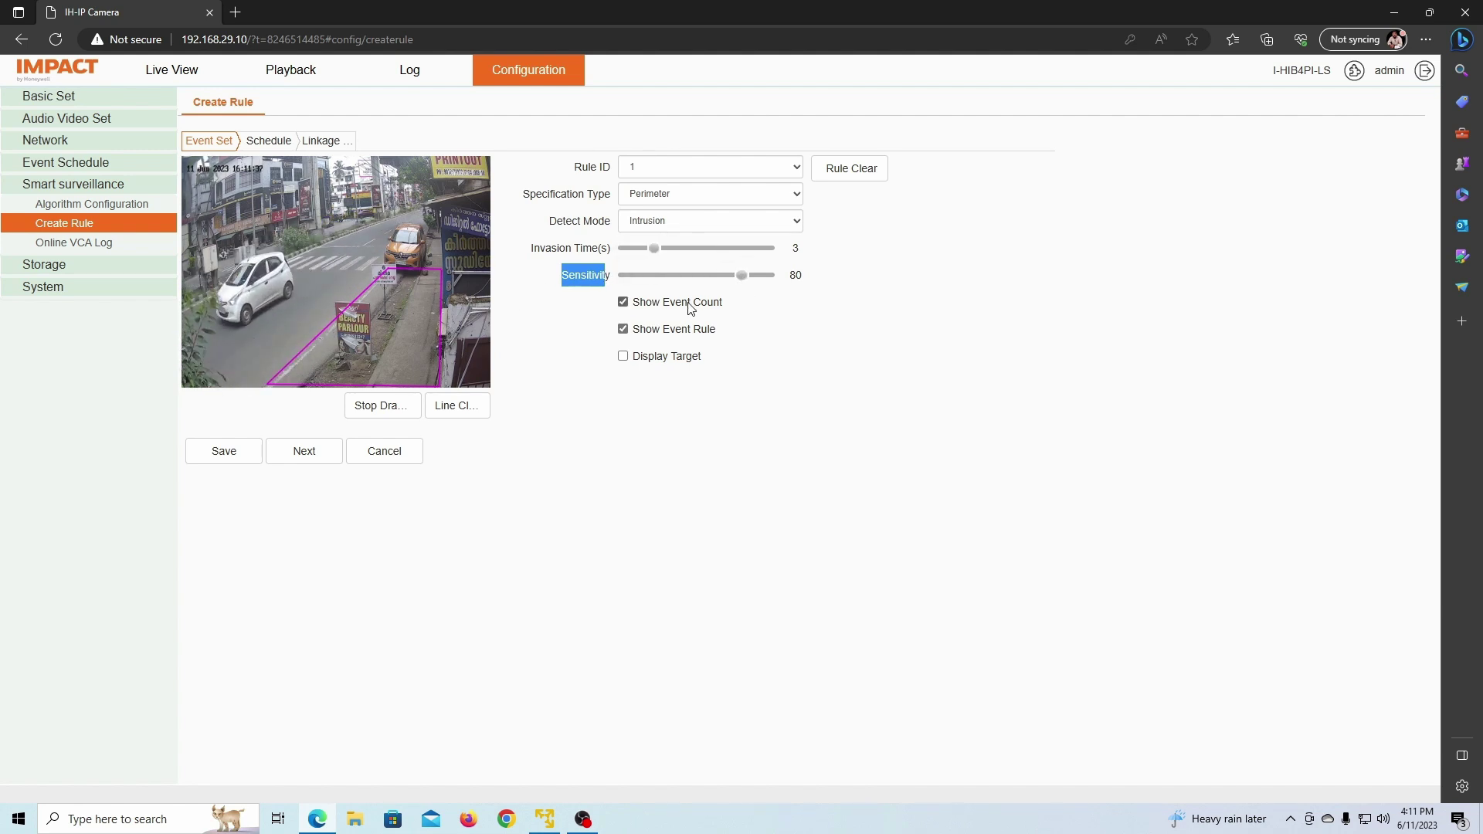
# Step: Enable Show Event Count, Show Event Rule and Display Target on Rule 1 and save it
pyautogui.click(575, 276)
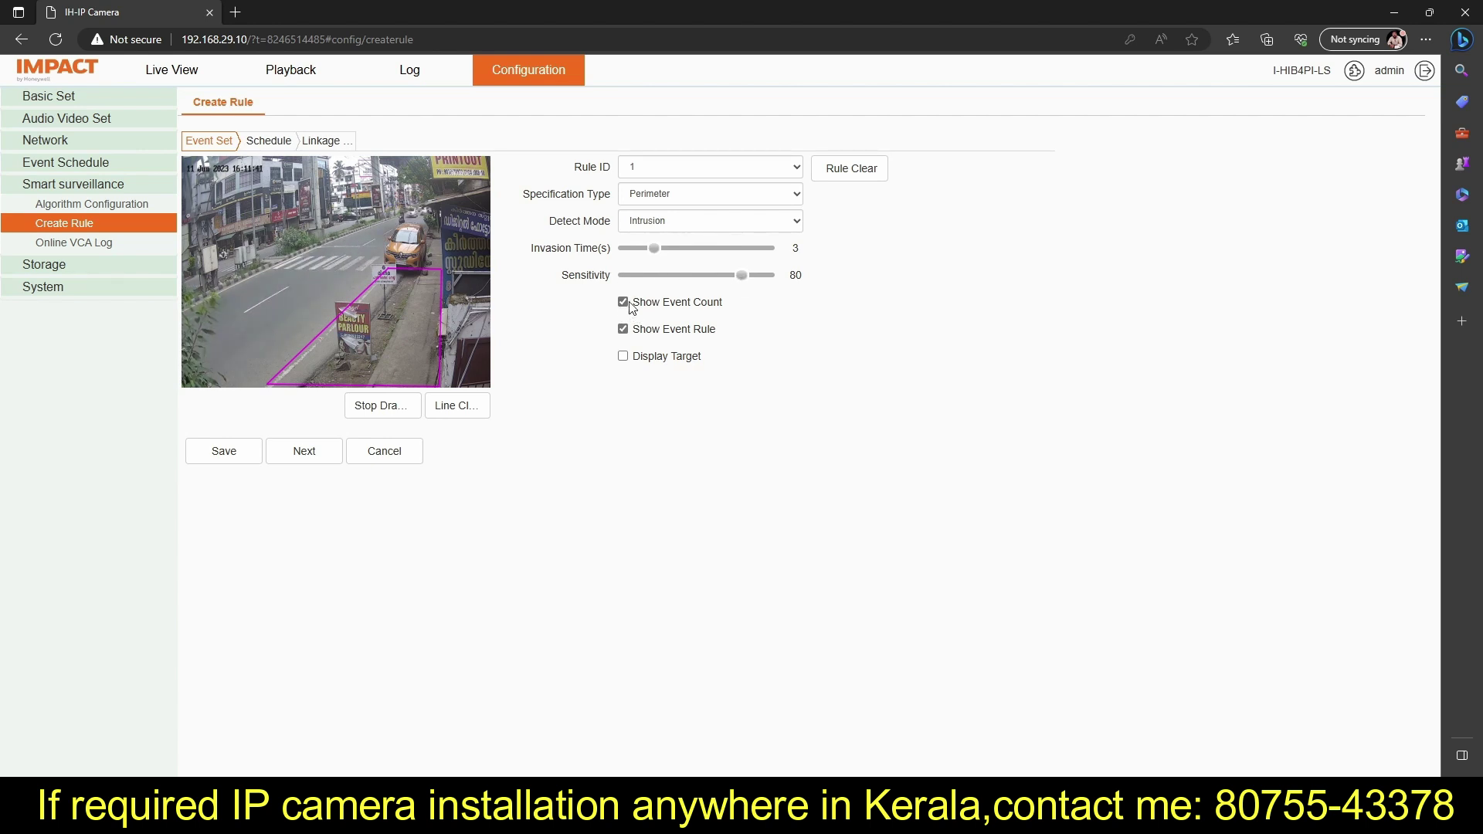
pyautogui.moveTo(722, 303); pyautogui.dragTo(631, 304)
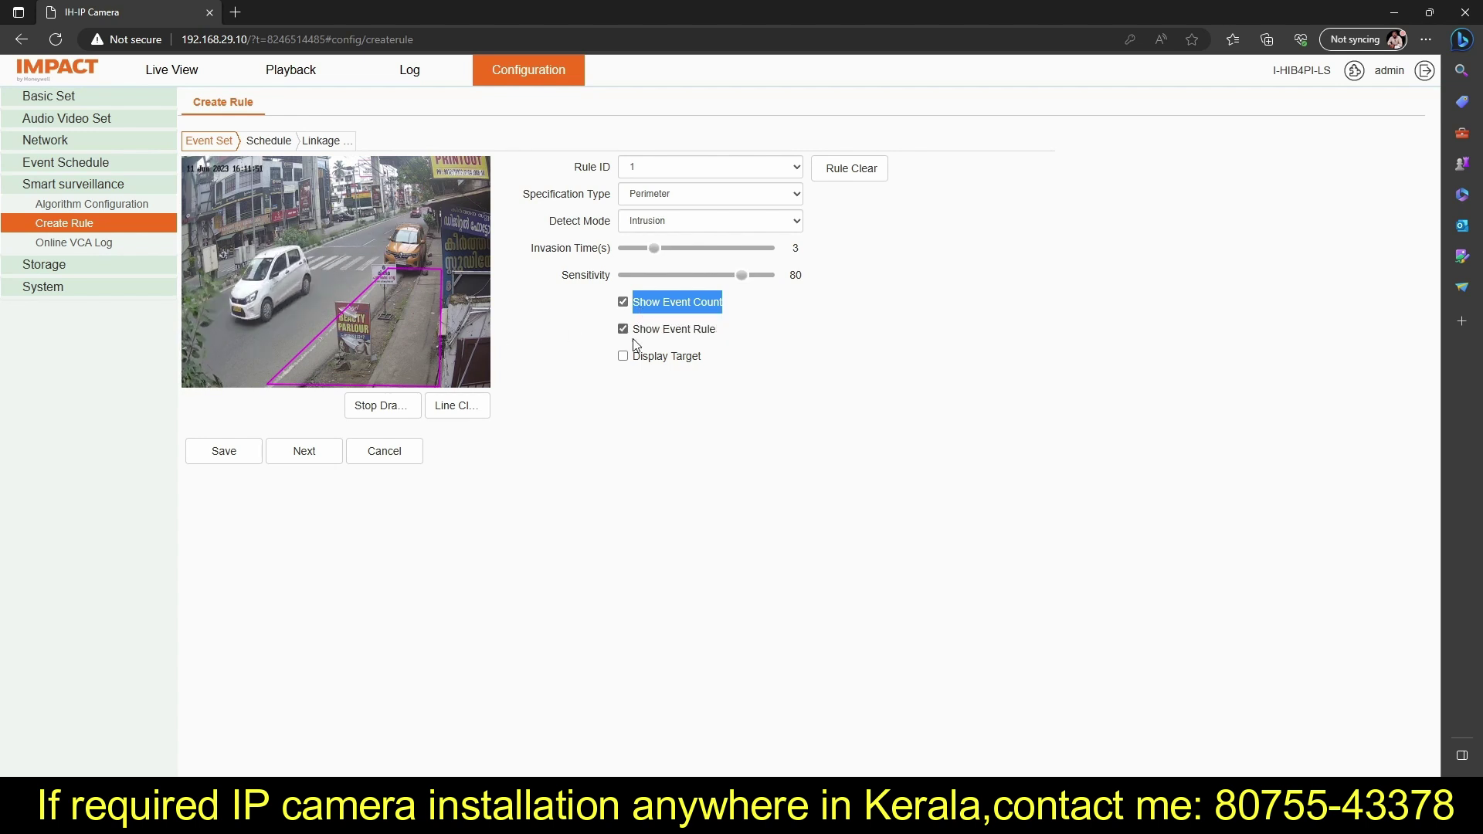
pyautogui.moveTo(632, 330); pyautogui.dragTo(713, 336)
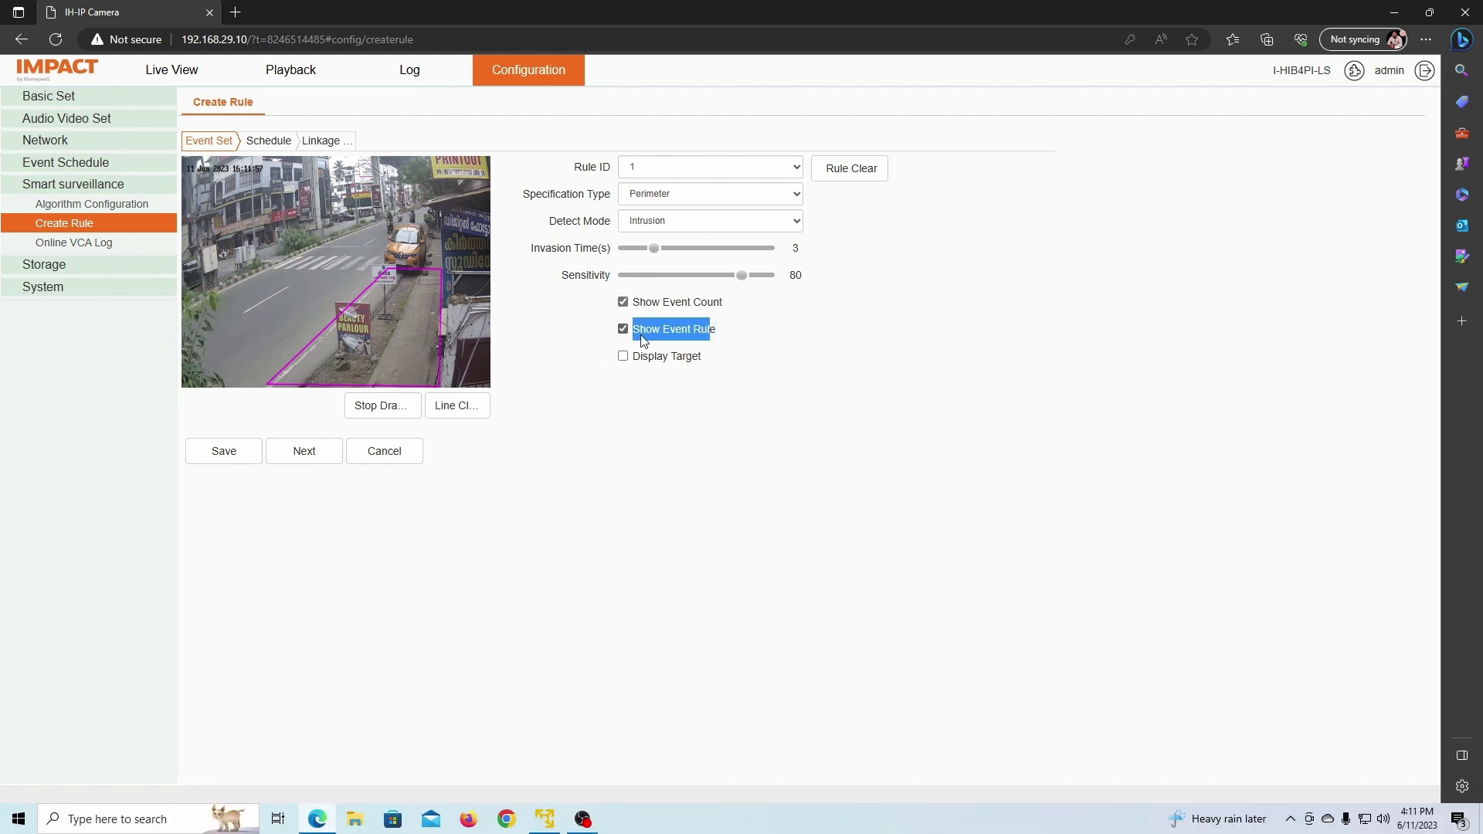
pyautogui.click(623, 358)
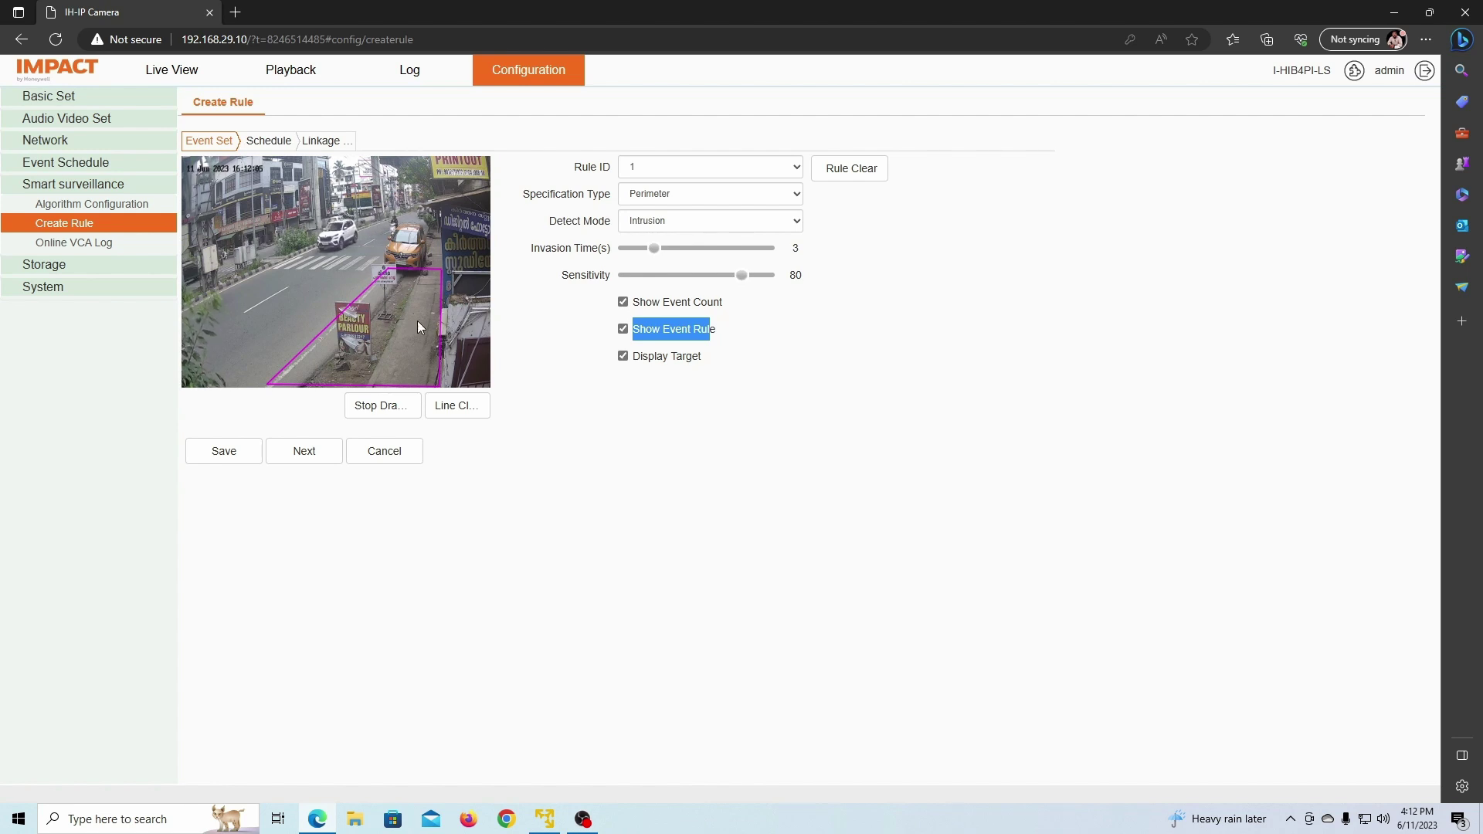
pyautogui.click(239, 454)
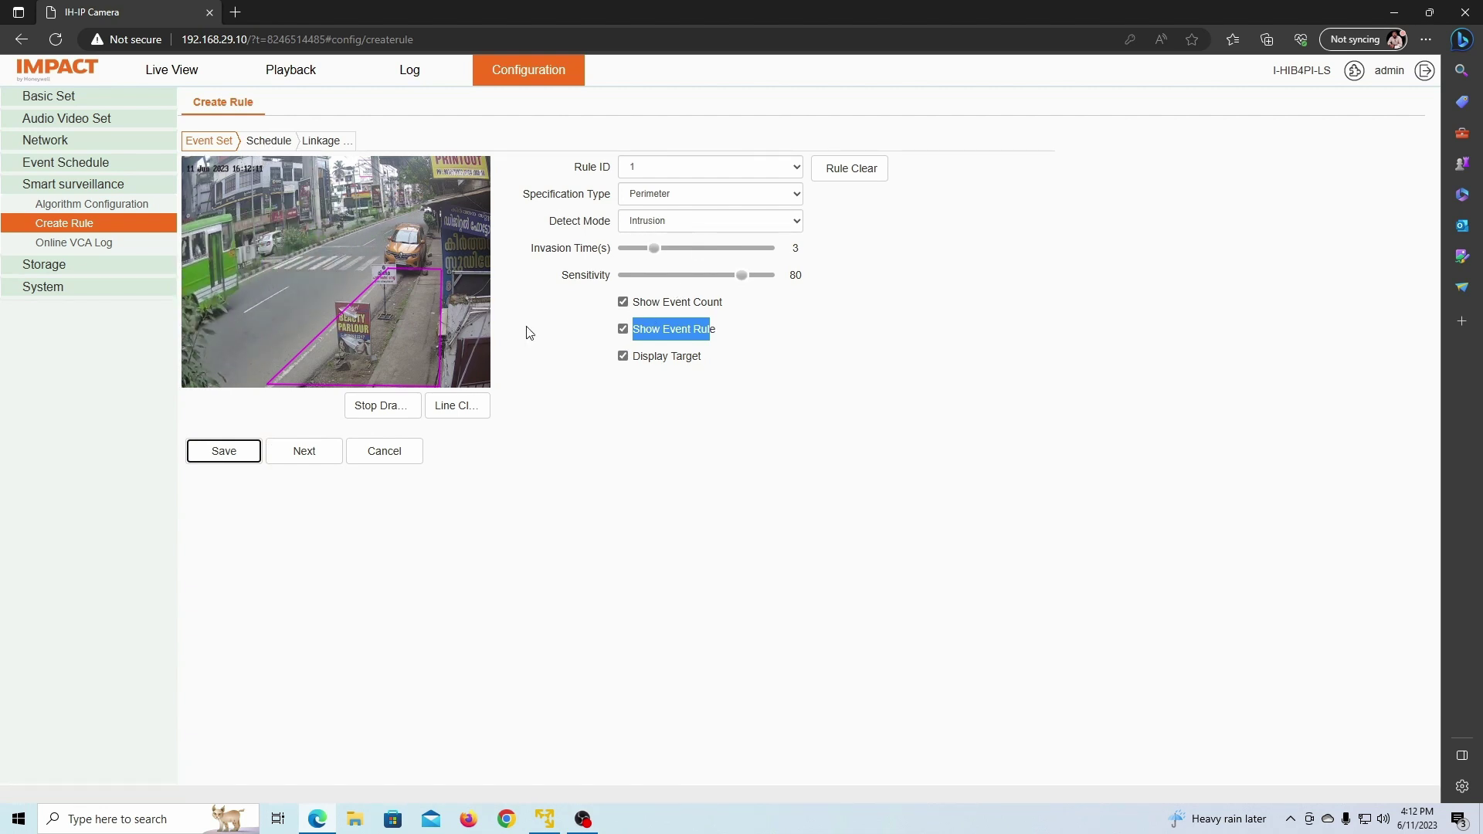
# Step: Review Rule 1's schedule, then save its recording and snapshot linkage to Channel 1 and FTP
pyautogui.click(284, 148)
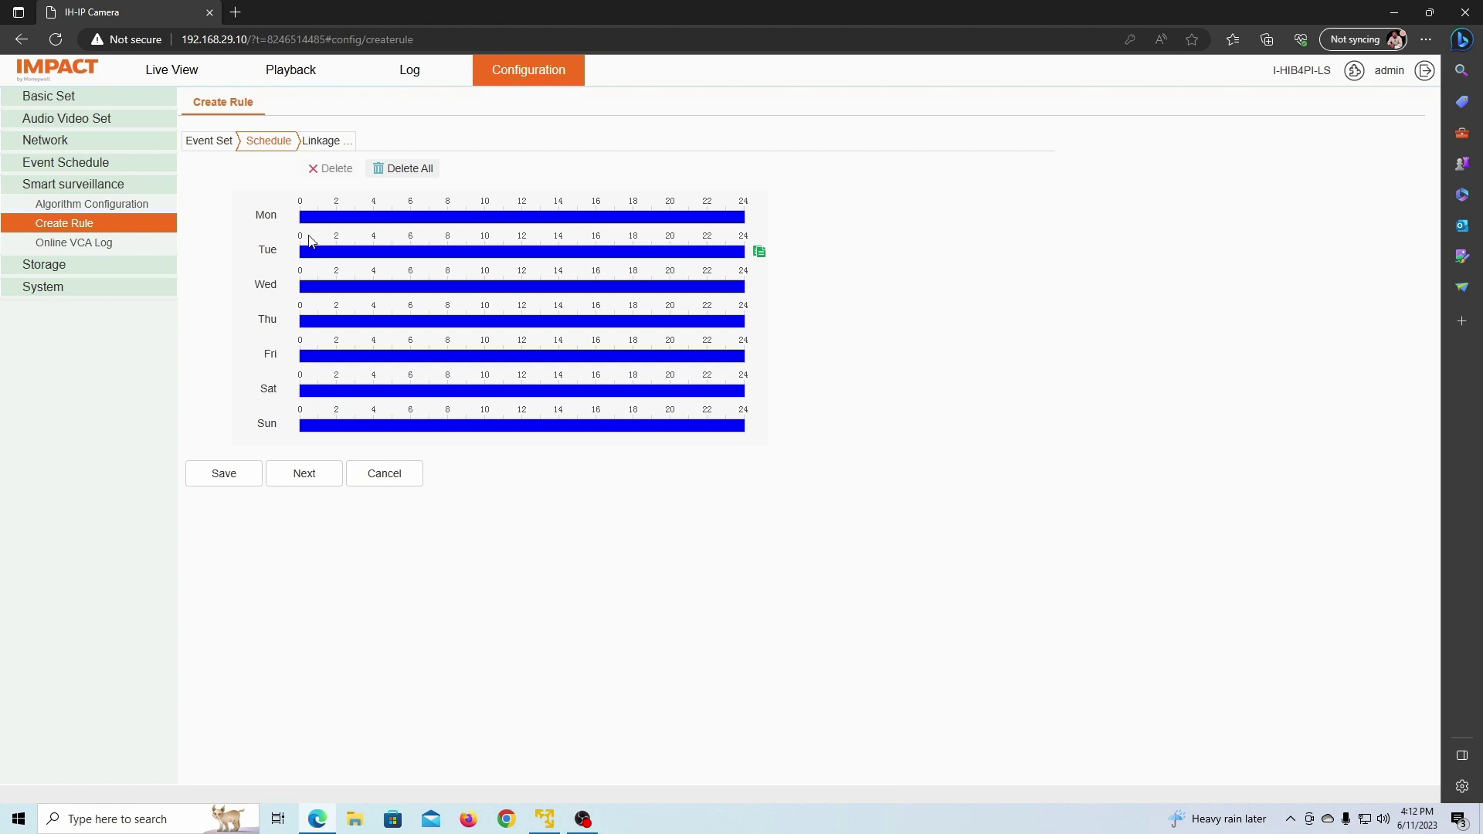
pyautogui.click(322, 147)
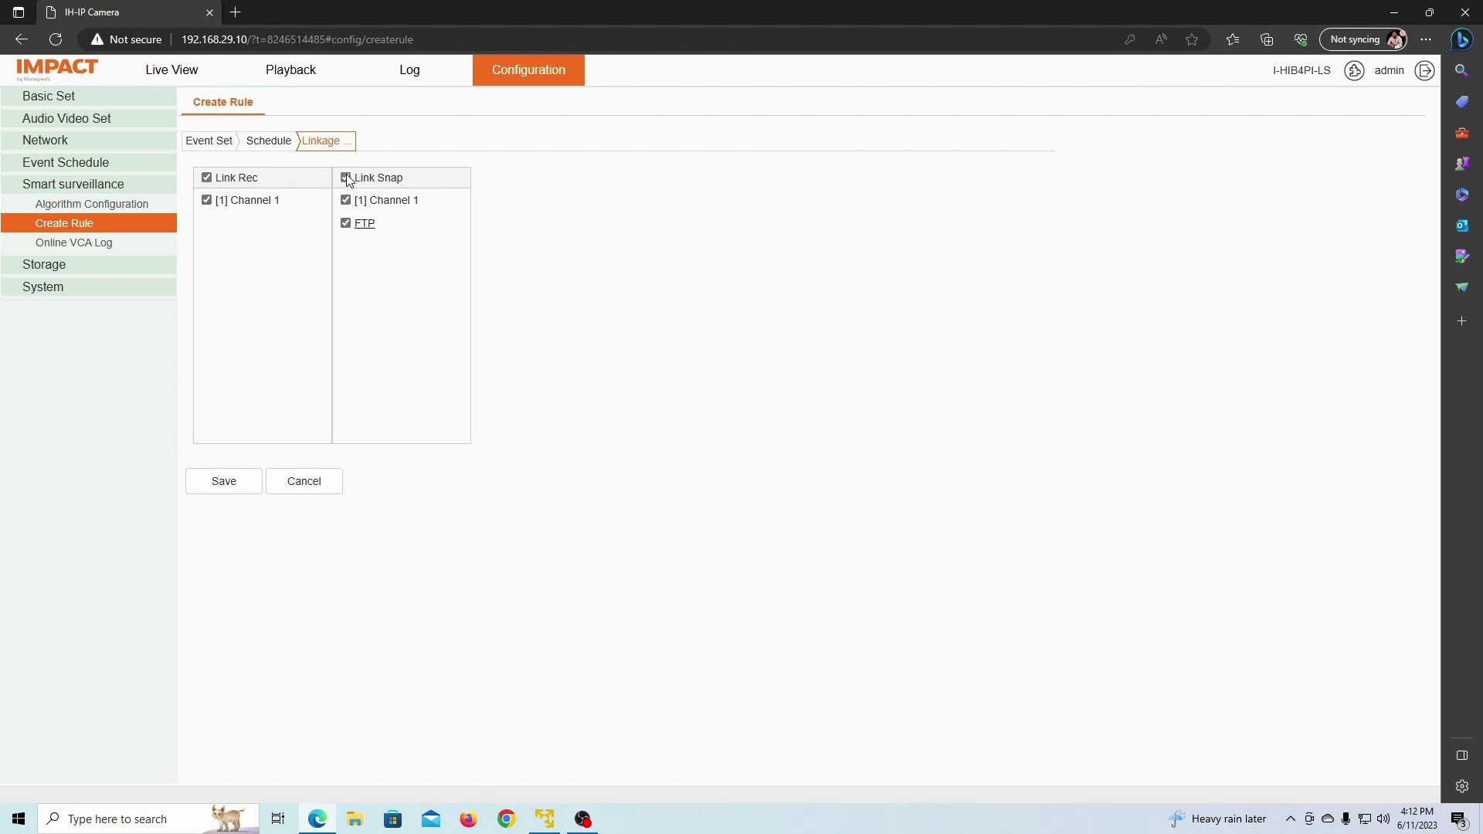
pyautogui.click(222, 481)
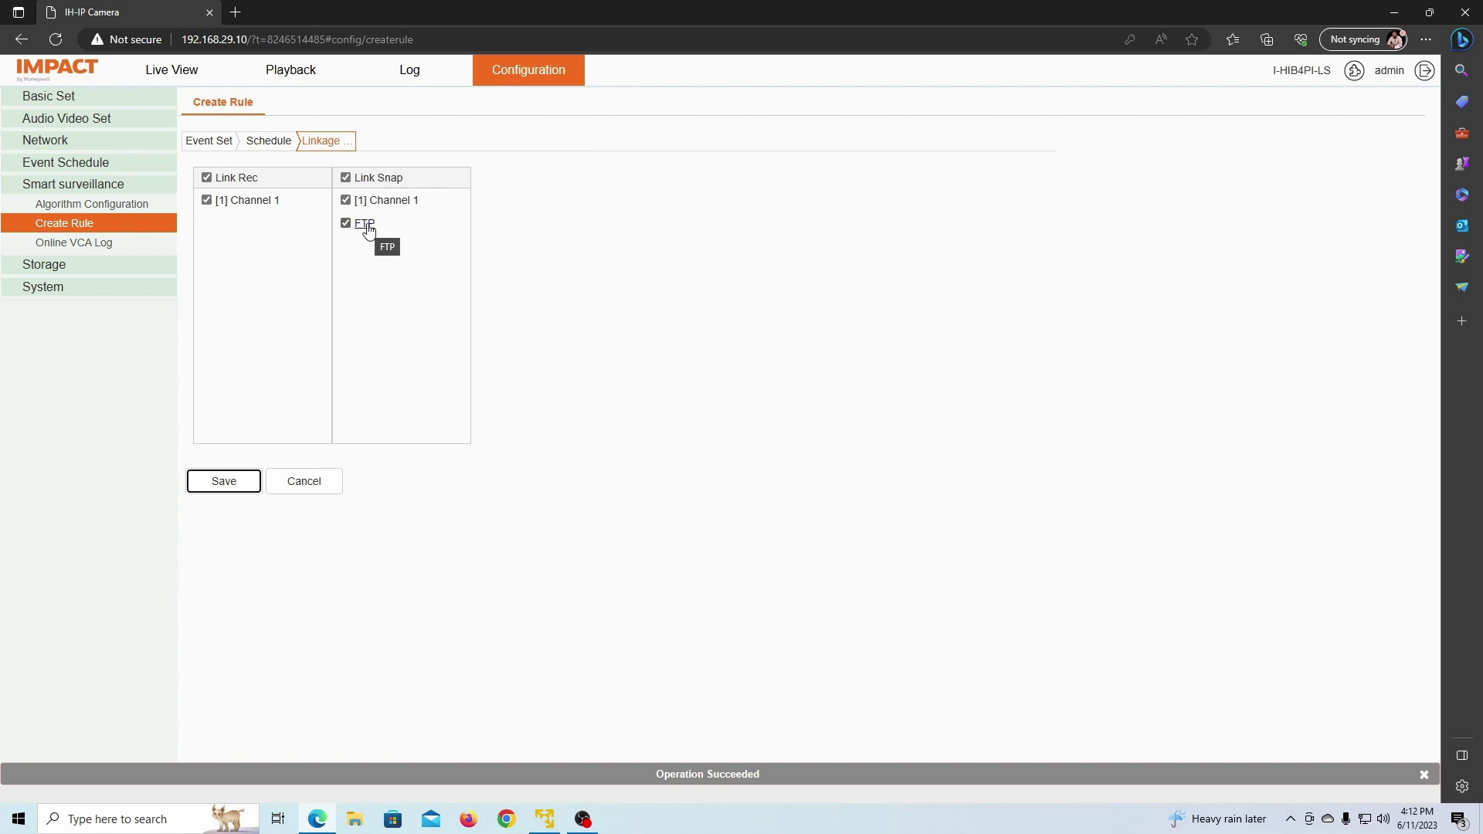
pyautogui.click(366, 226)
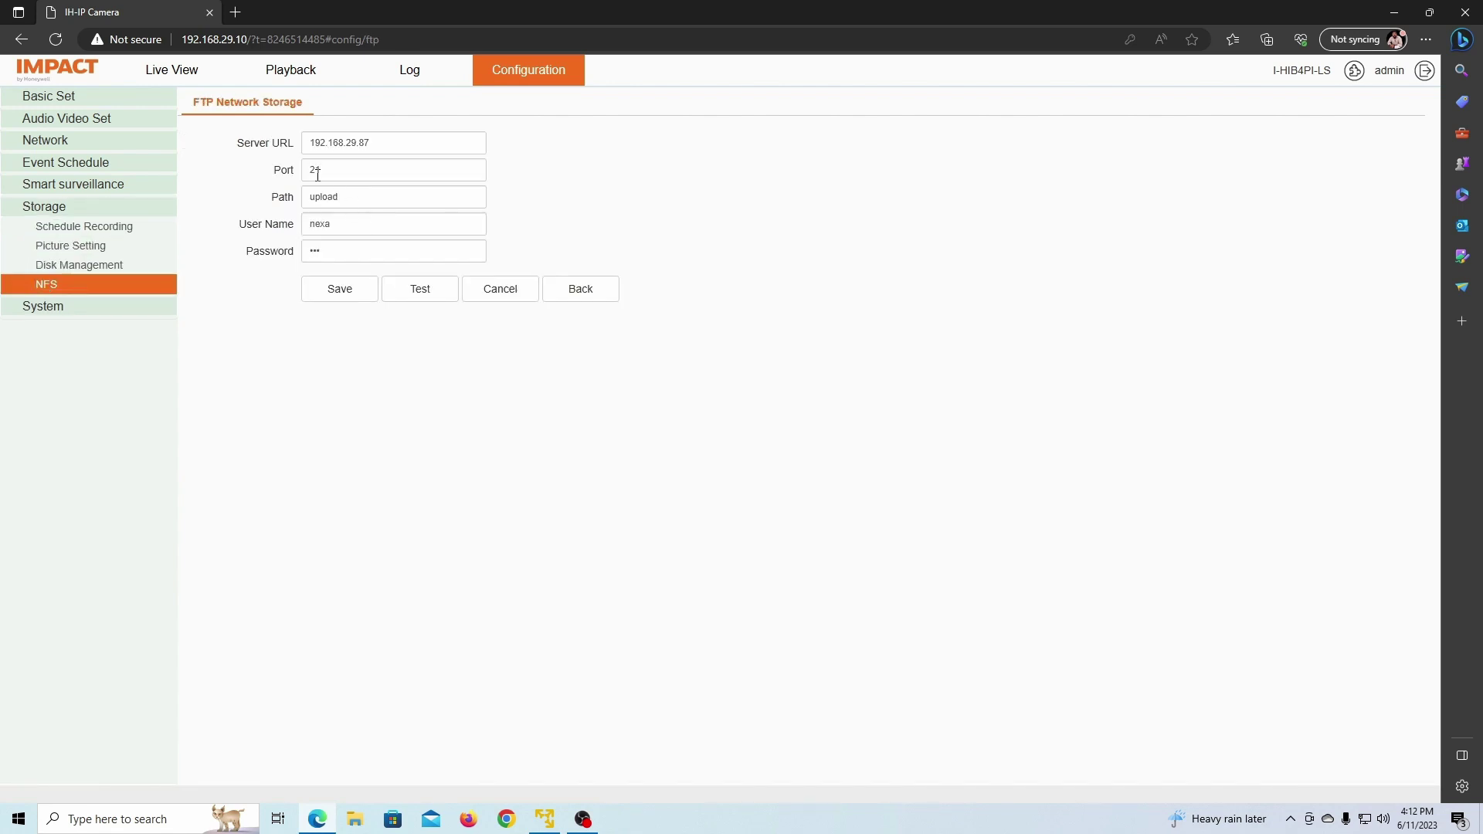
# Step: Test the FTP server connection, then return to Rule 1 and re-save its linkage settings
pyautogui.click(415, 292)
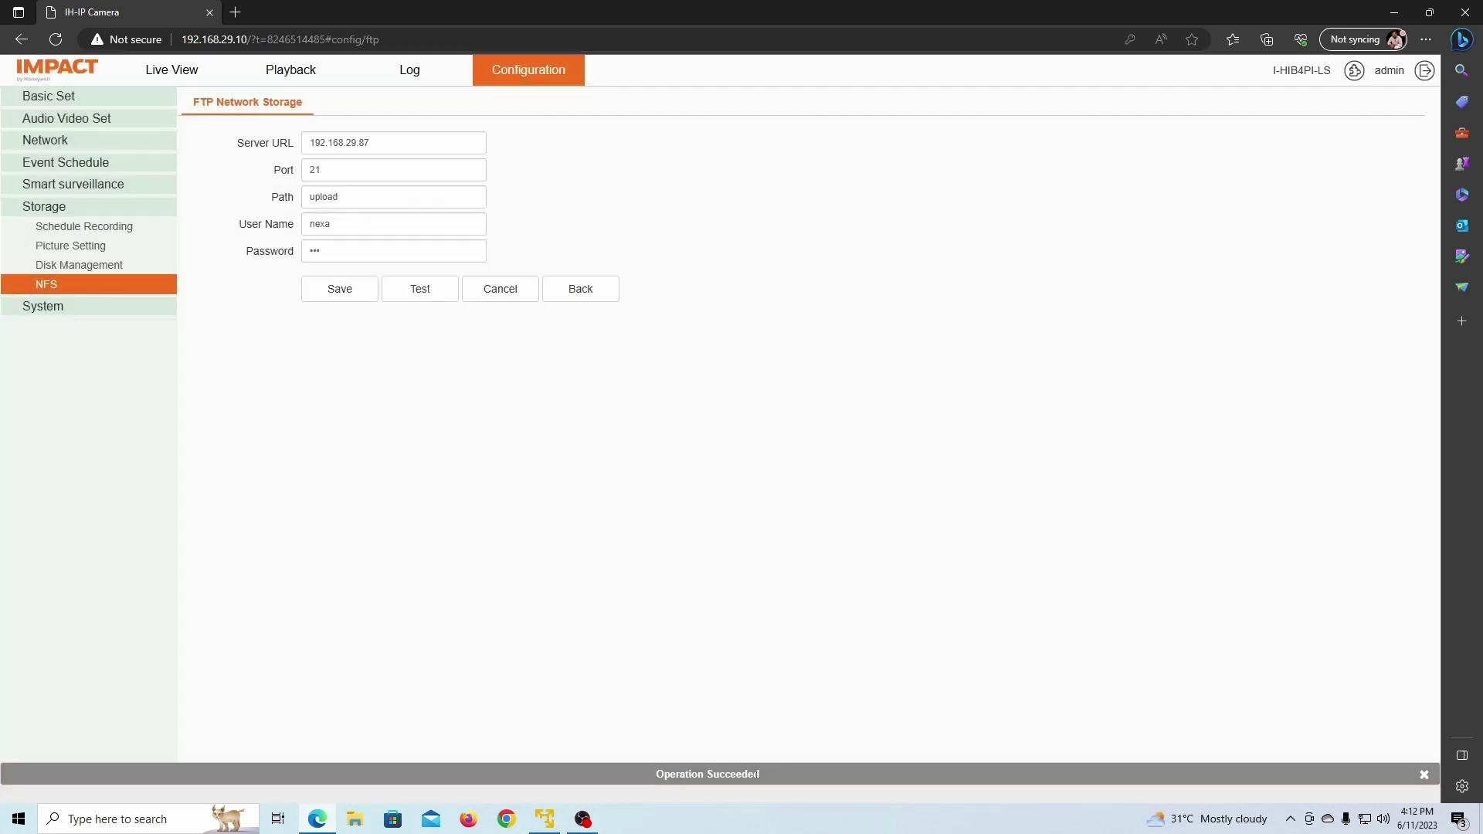
pyautogui.moveTo(703, 775); pyautogui.dragTo(646, 774)
pyautogui.click(429, 327)
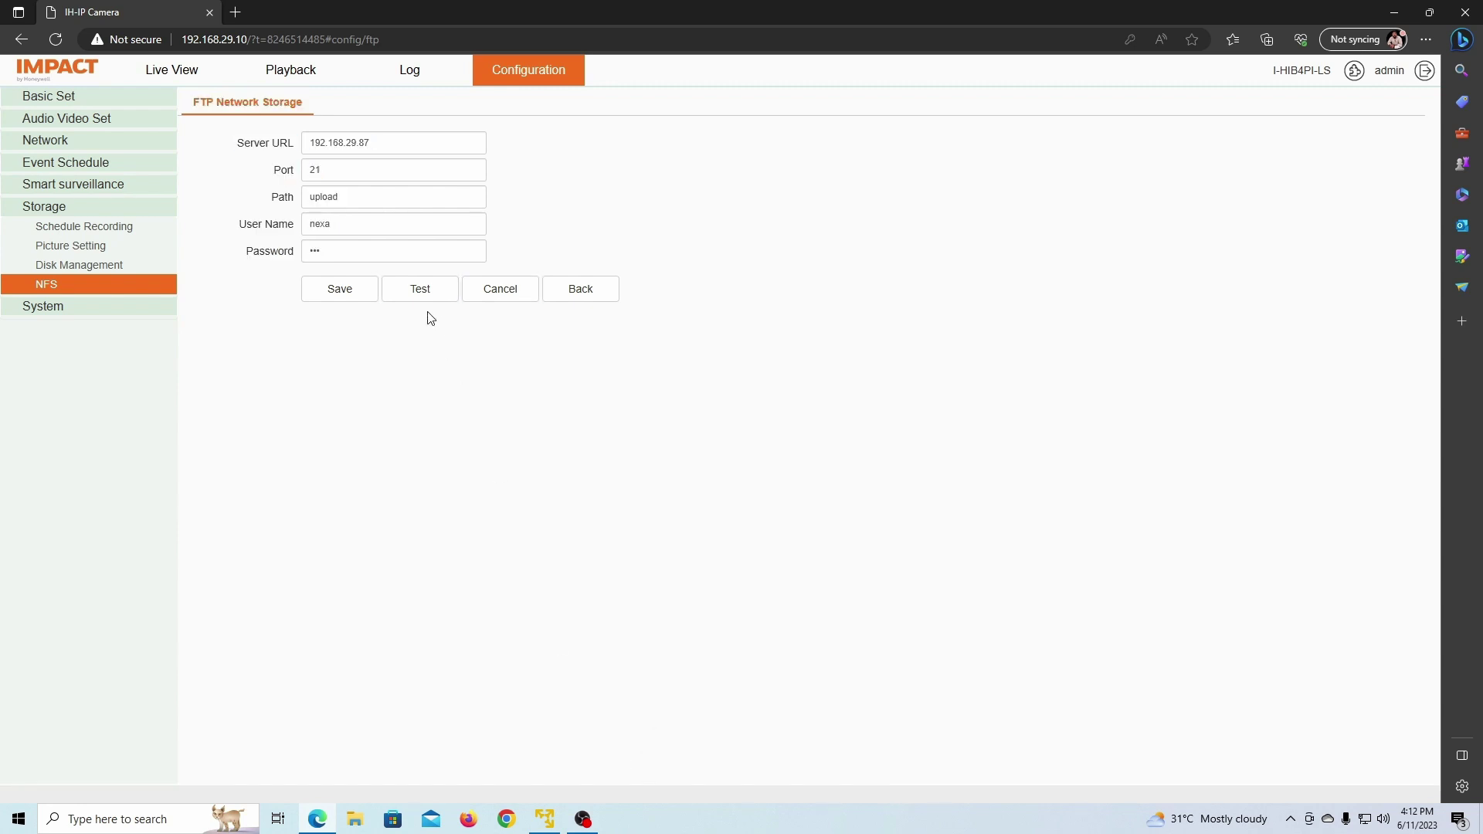
pyautogui.click(580, 291)
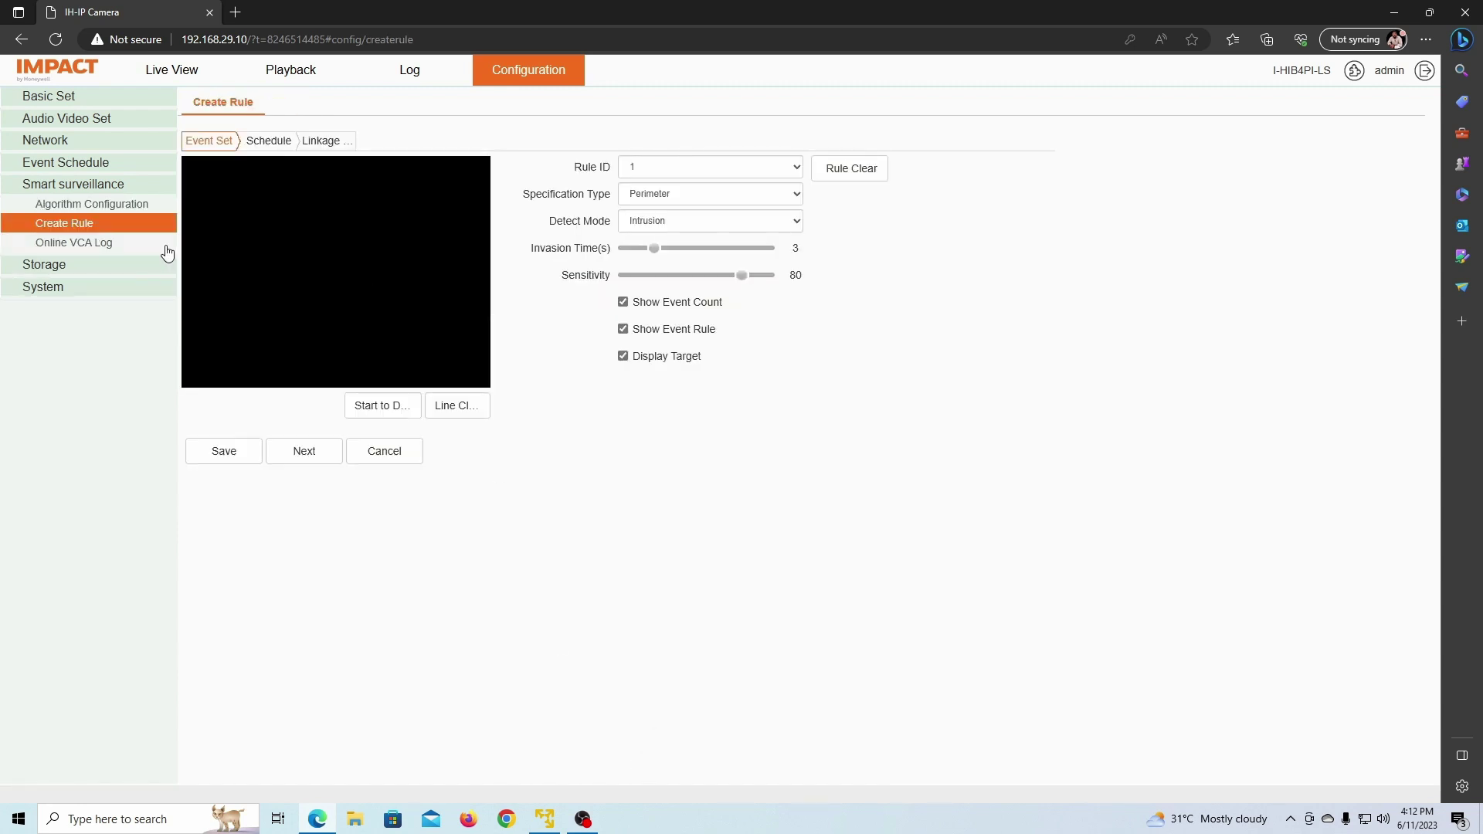
pyautogui.click(333, 143)
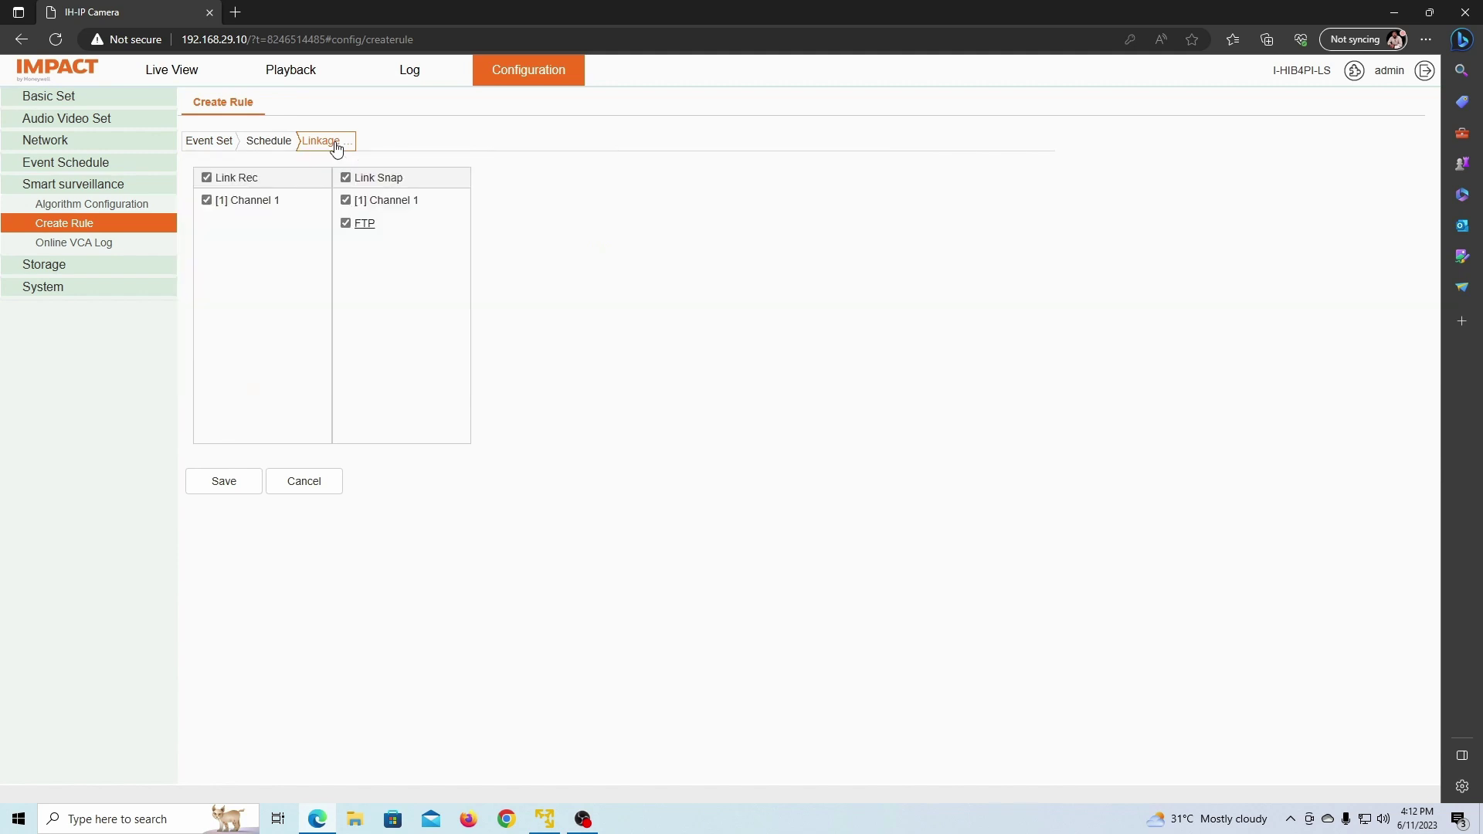
pyautogui.click(223, 482)
# Step: Go to Storage > Picture Setting to view the camera's snapshot settings
pyautogui.click(55, 267)
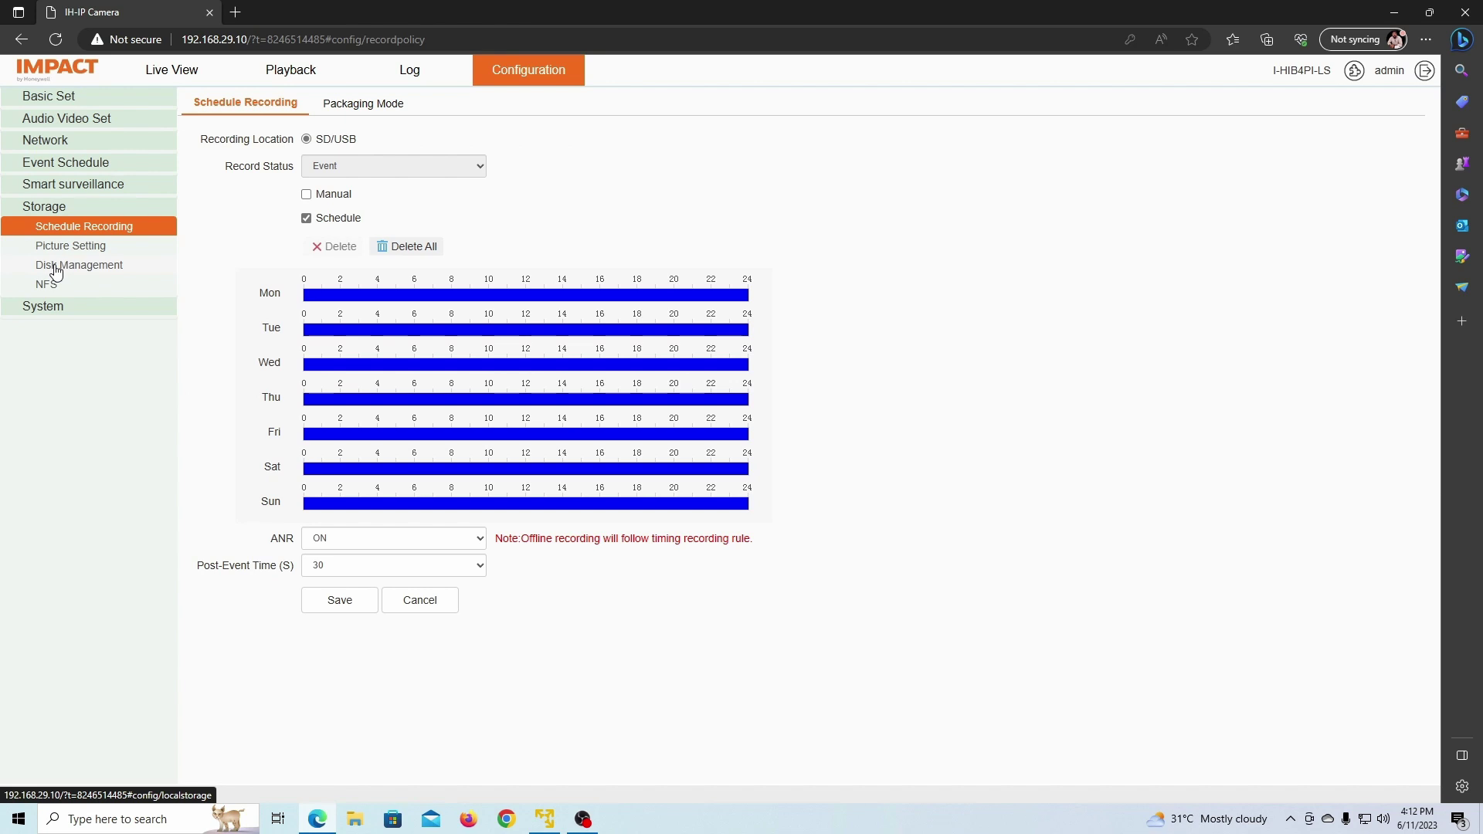
pyautogui.click(48, 210)
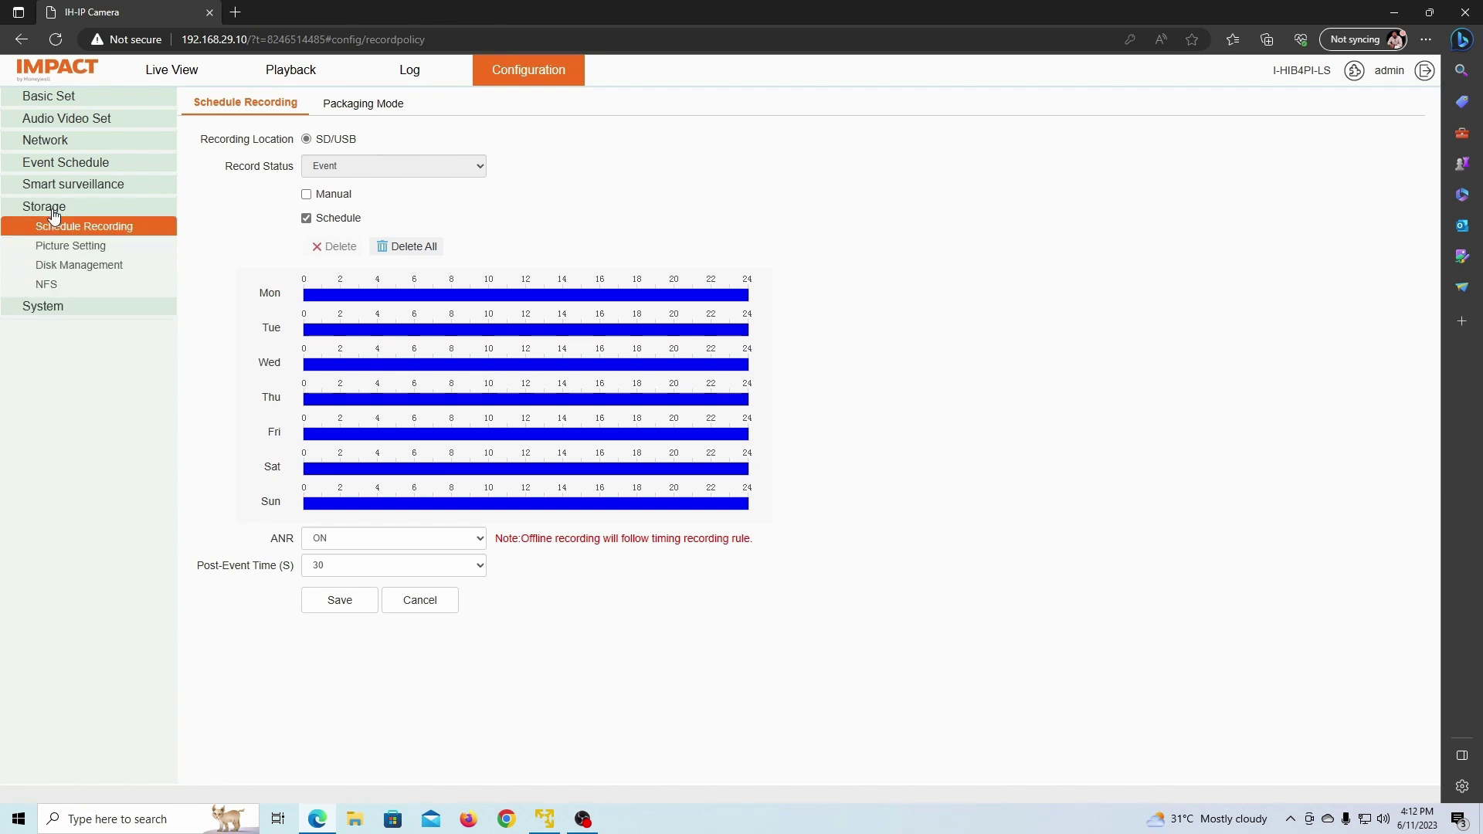
pyautogui.click(77, 249)
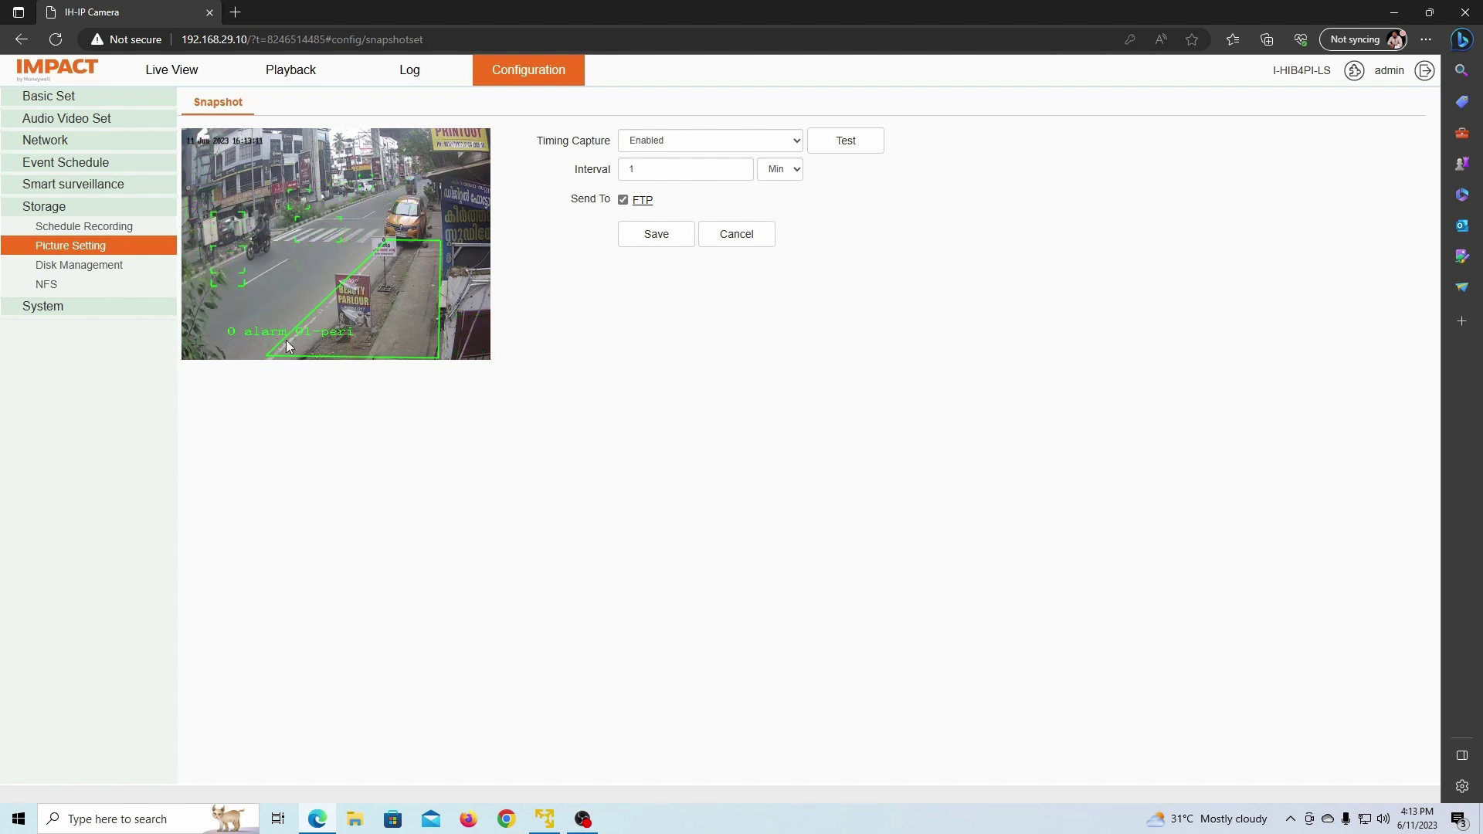
# Step: Switch Timing Capture off and then back to Enabled
pyautogui.click(714, 145)
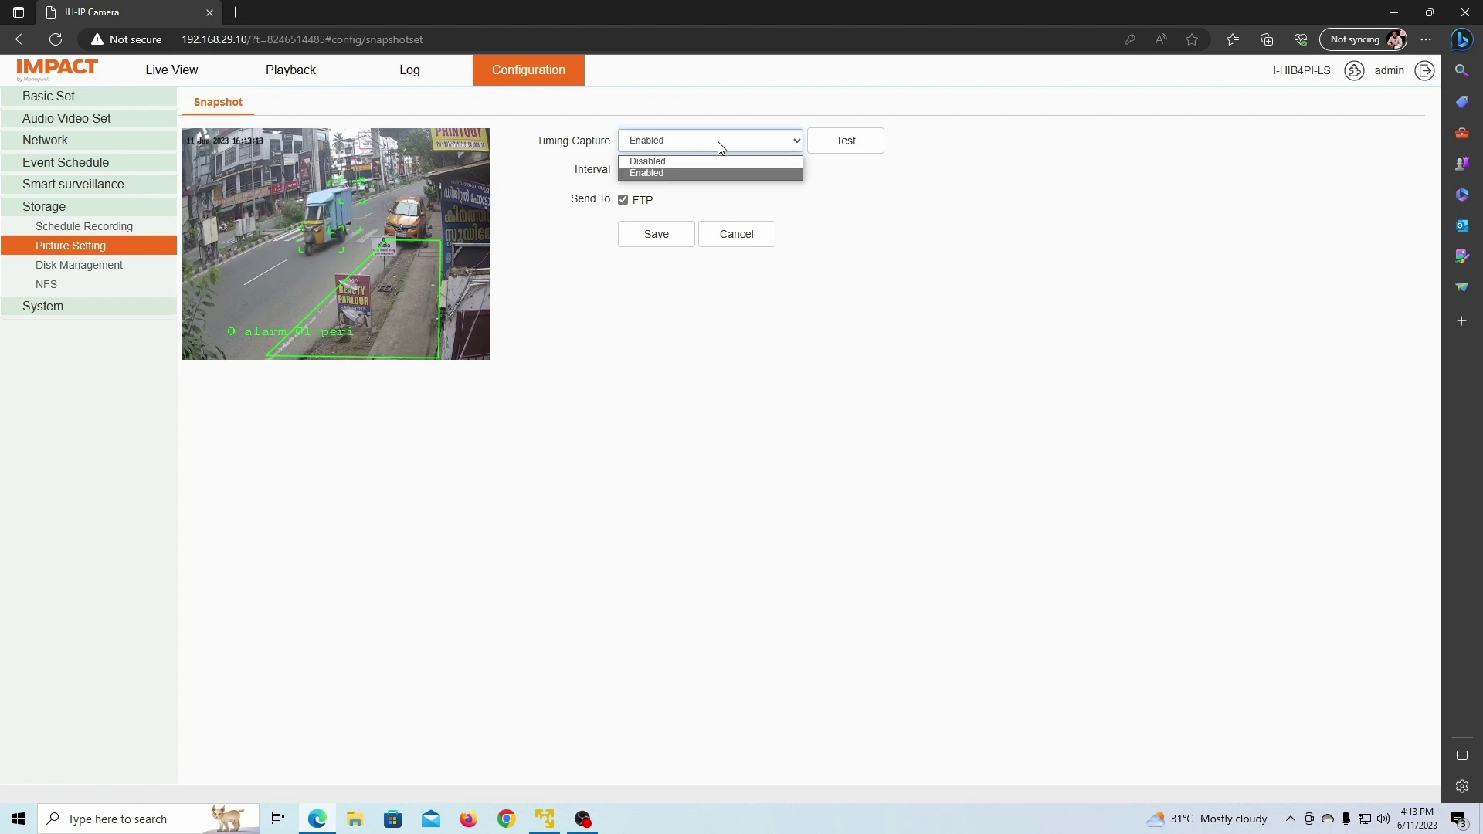
pyautogui.click(657, 163)
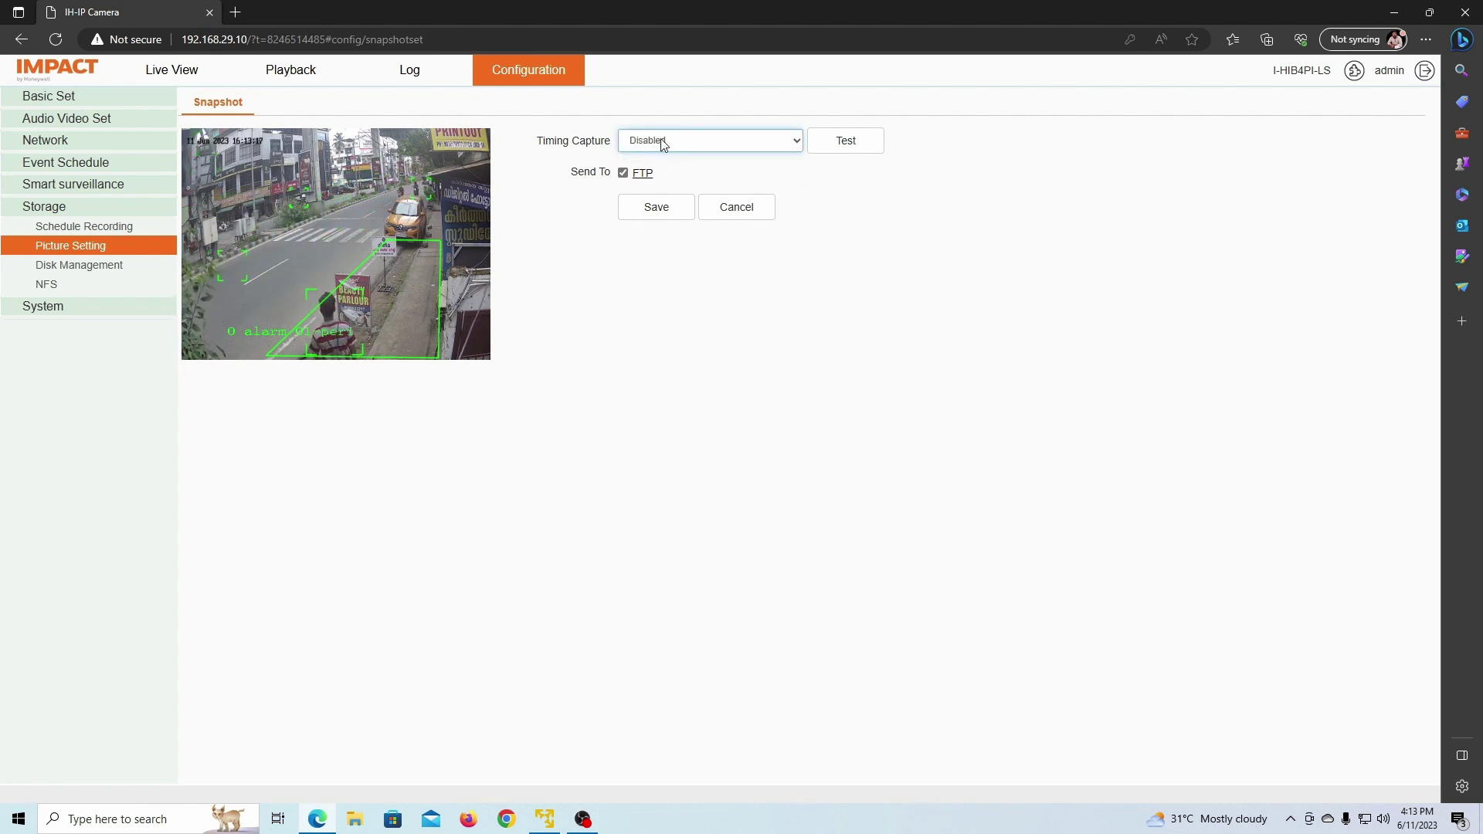
pyautogui.click(662, 141)
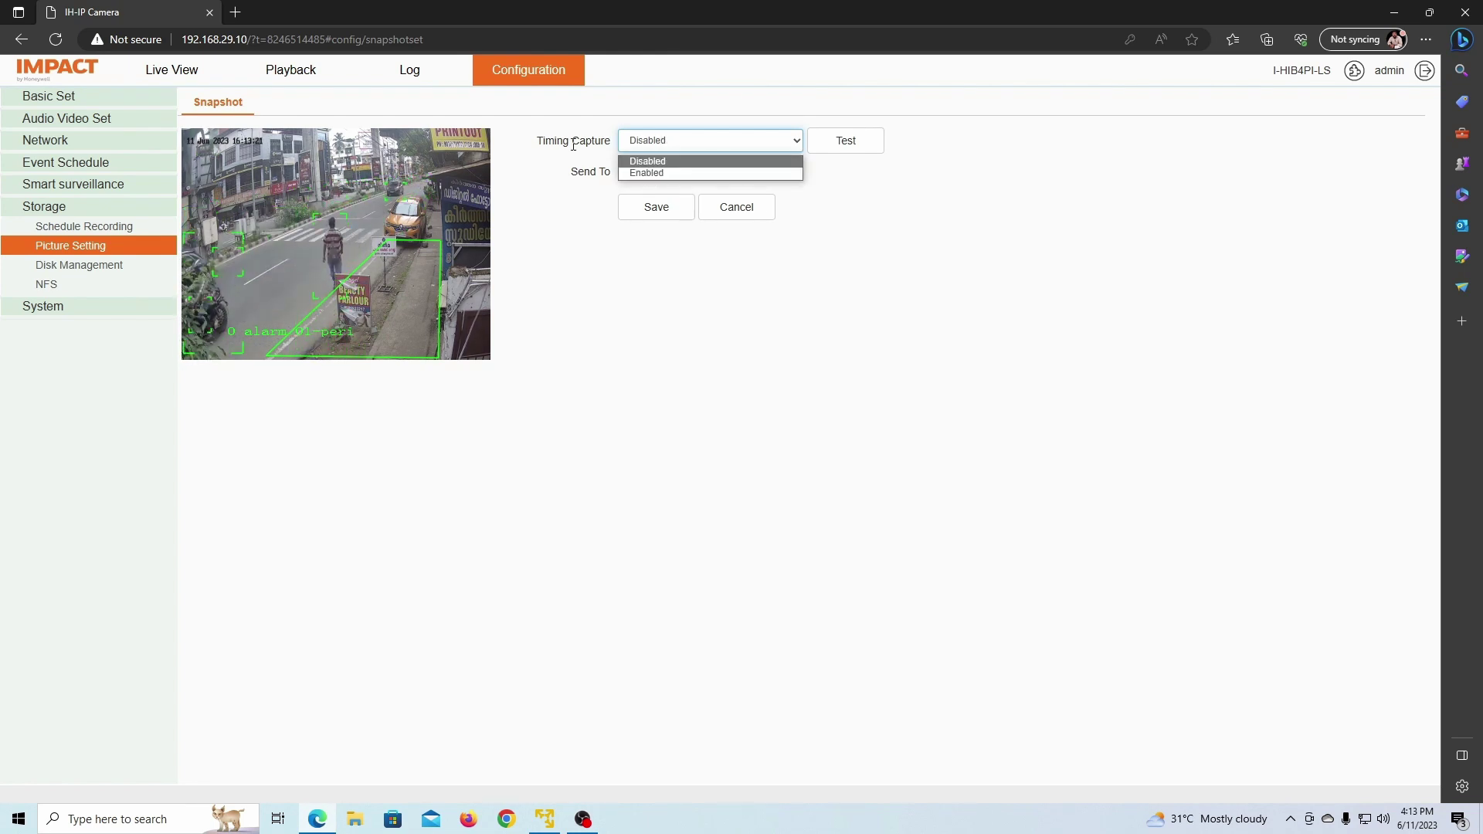
pyautogui.moveTo(552, 141); pyautogui.dragTo(605, 141)
pyautogui.click(656, 141)
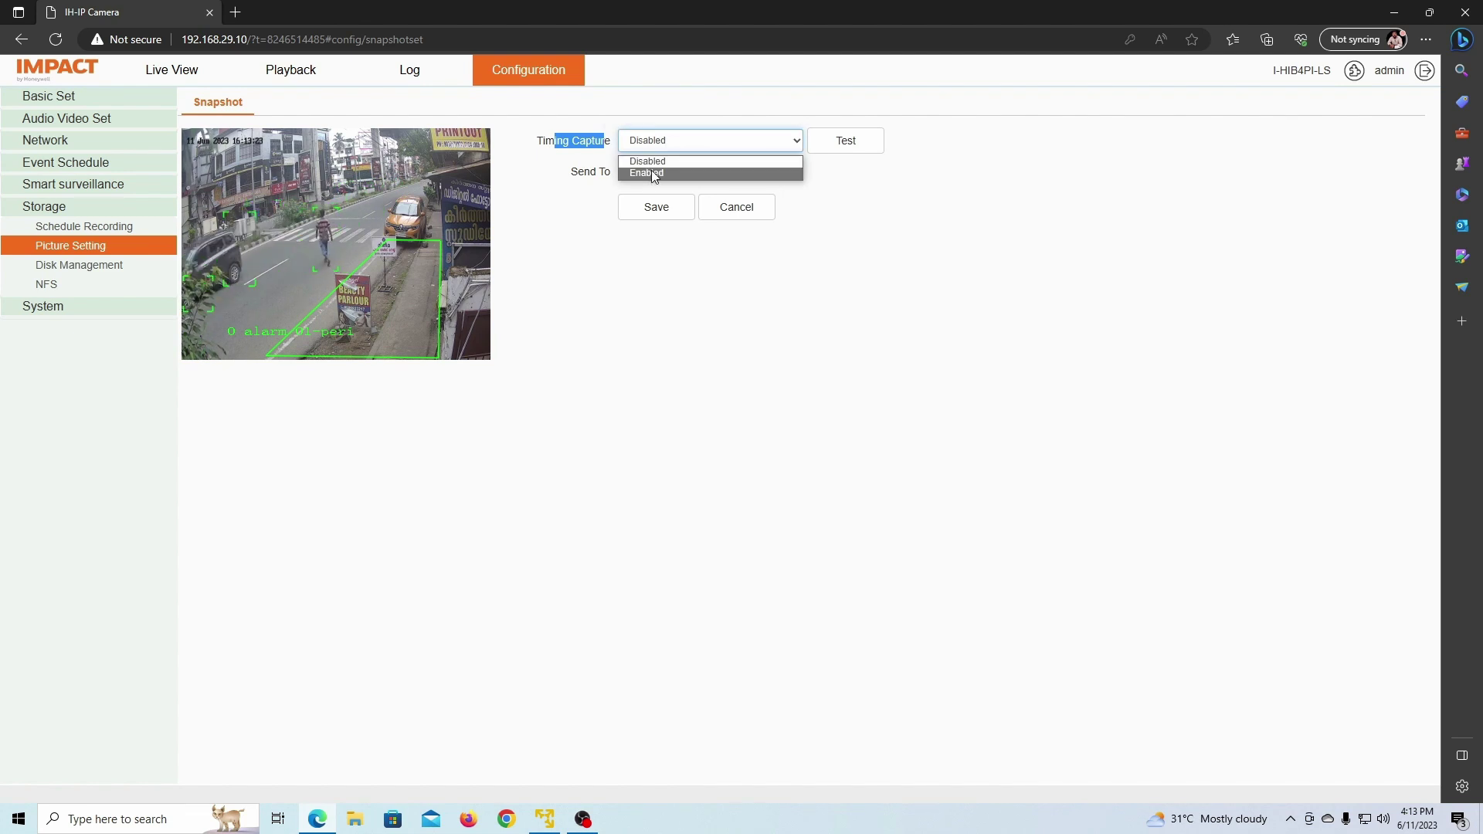
pyautogui.click(651, 171)
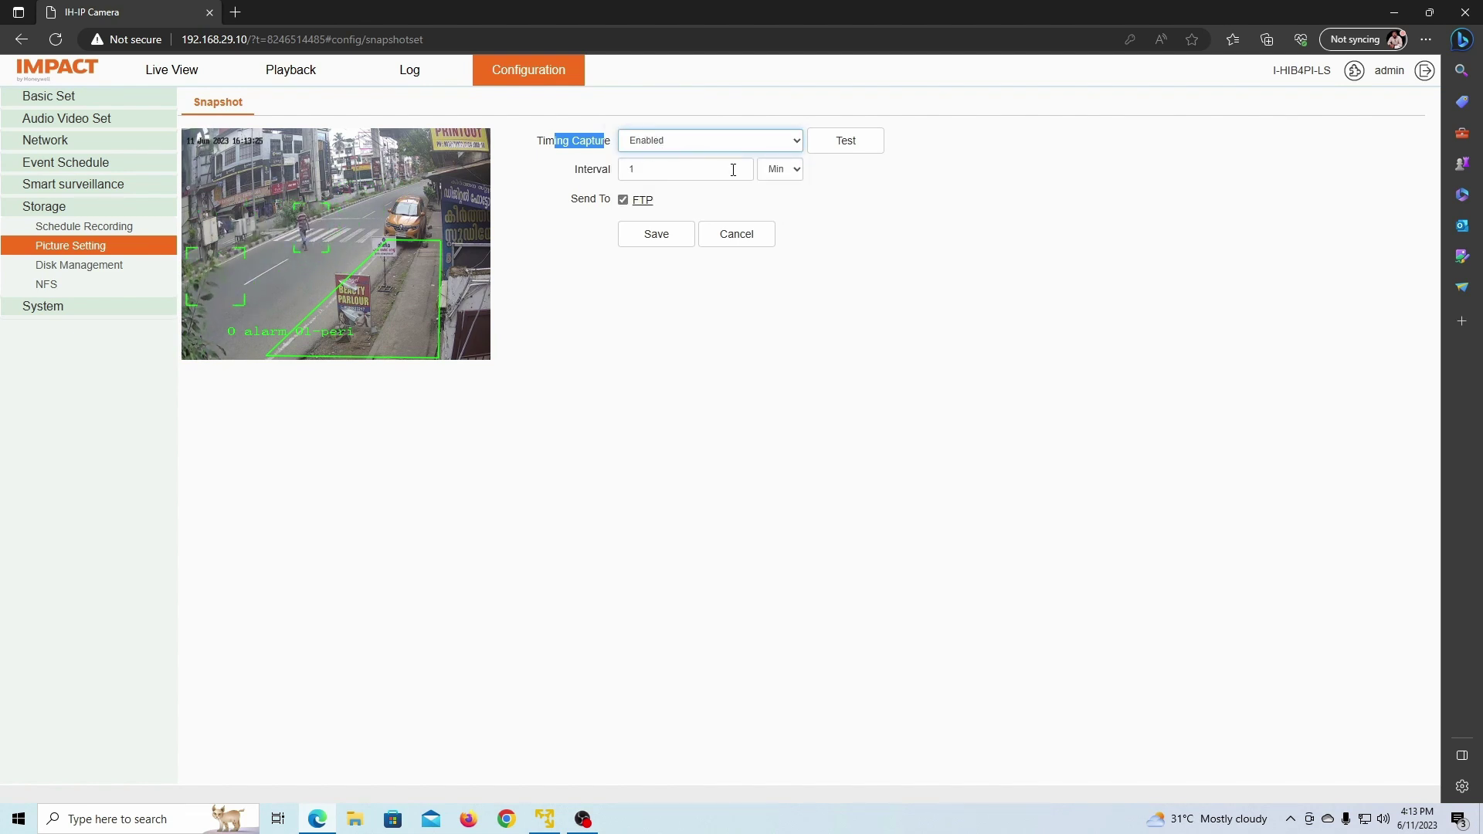
pyautogui.press('Tab')
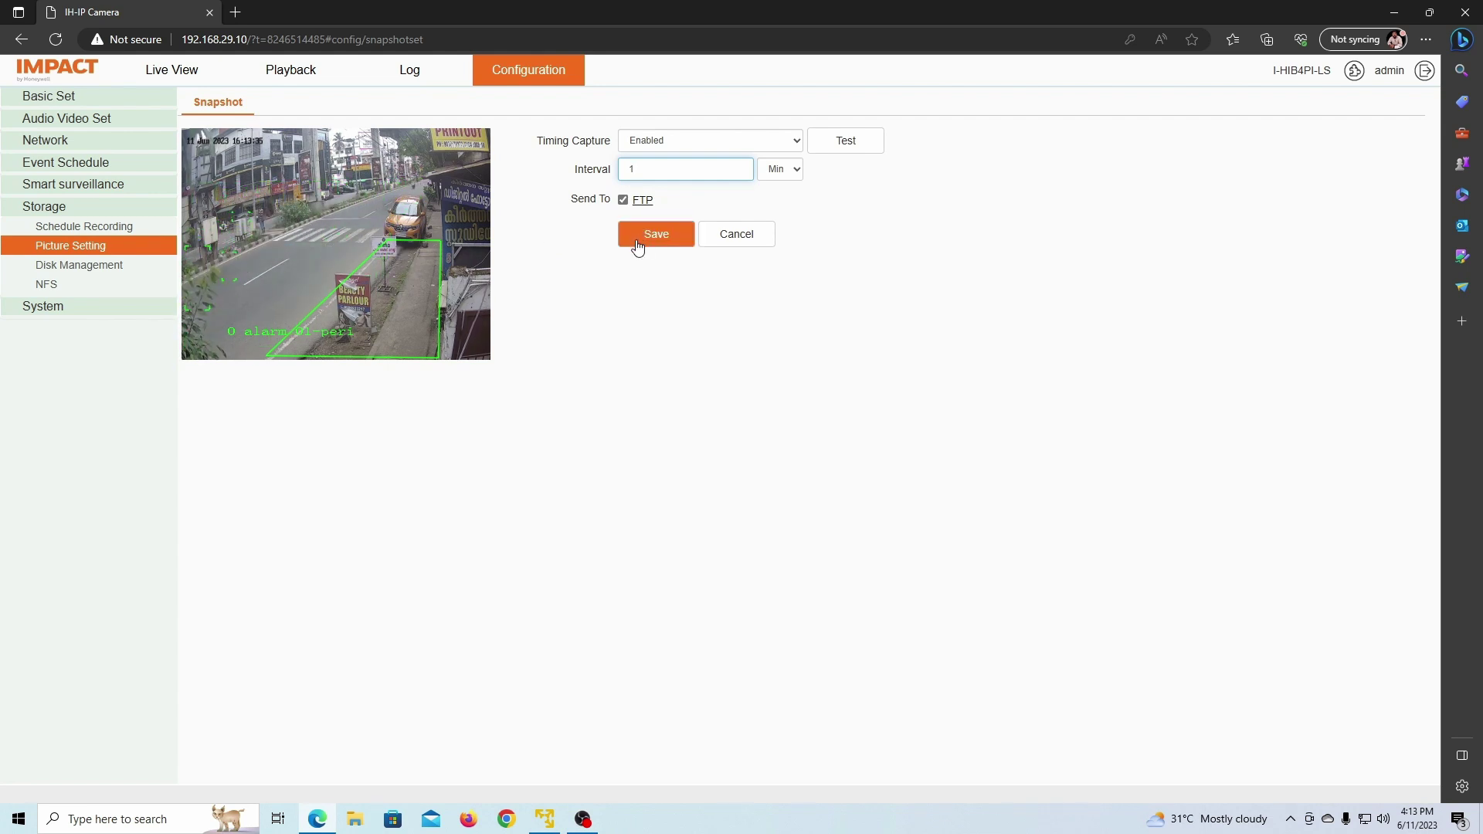
# Step: Try snapshot intervals of 5 and then 4 seconds, which the camera rejects
pyautogui.moveTo(677, 169); pyautogui.dragTo(624, 169)
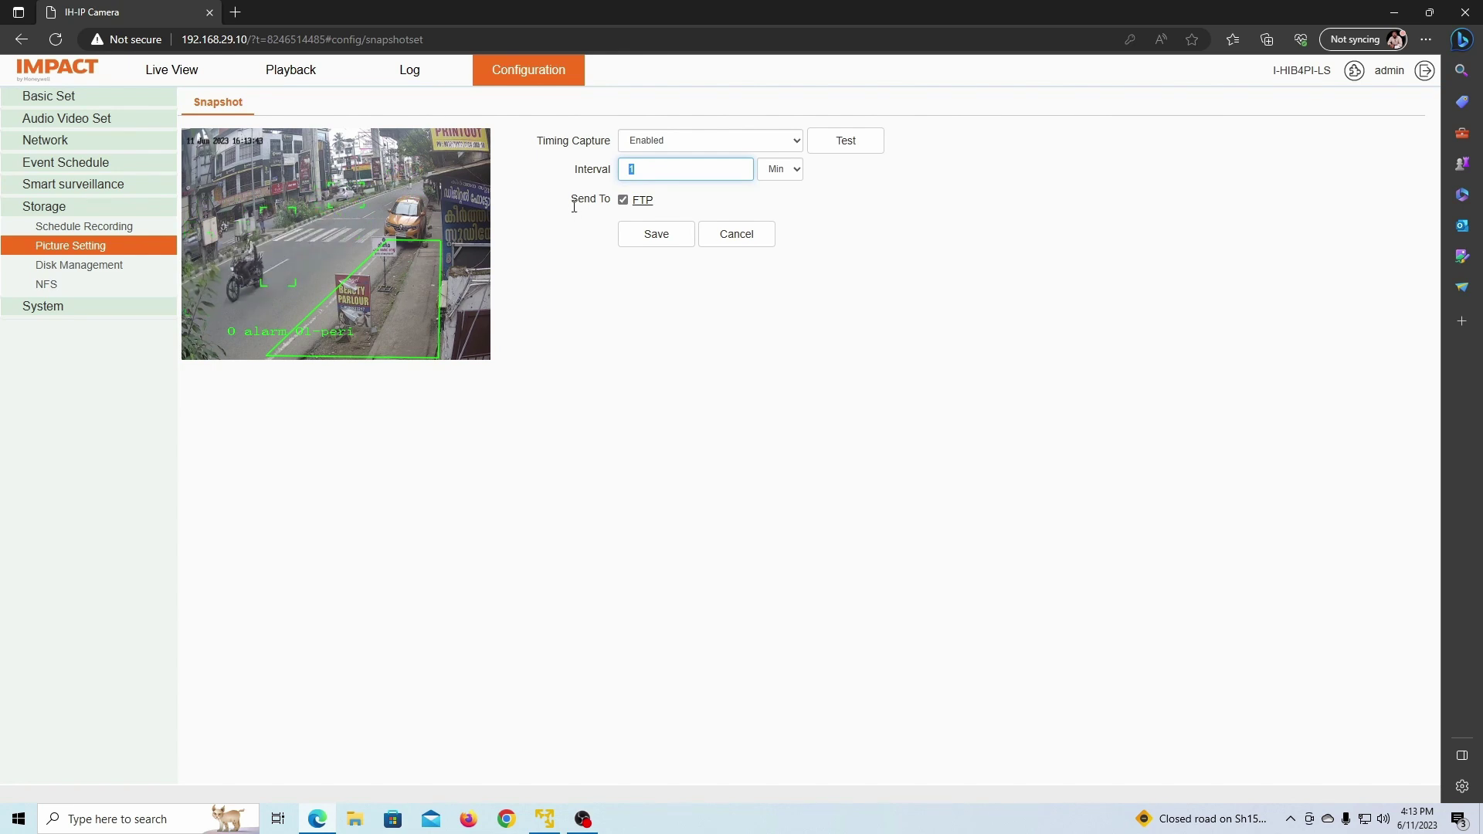
pyautogui.click(796, 170)
pyautogui.doubleClick(730, 170)
pyautogui.write('5')
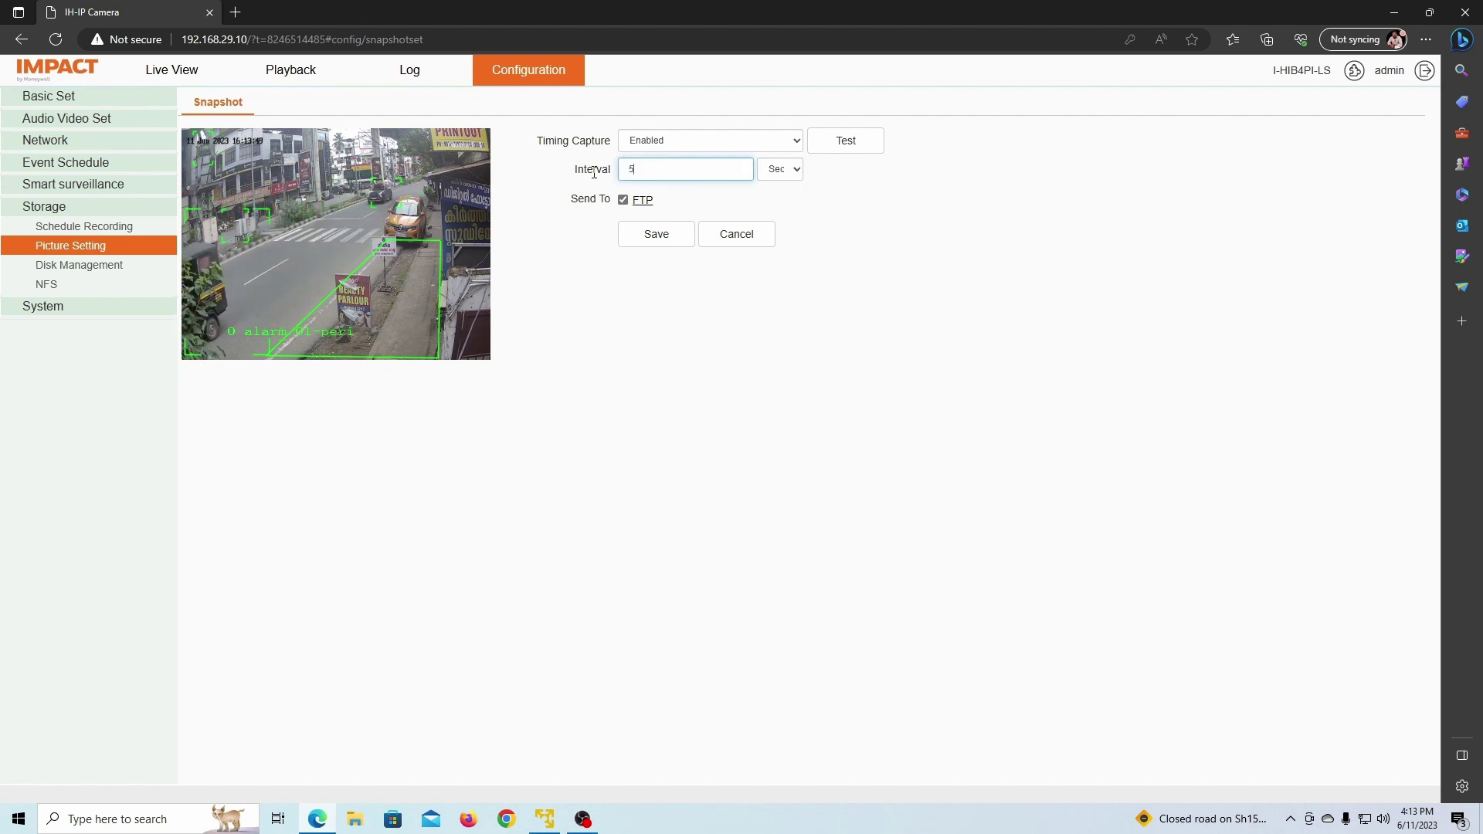
pyautogui.click(658, 235)
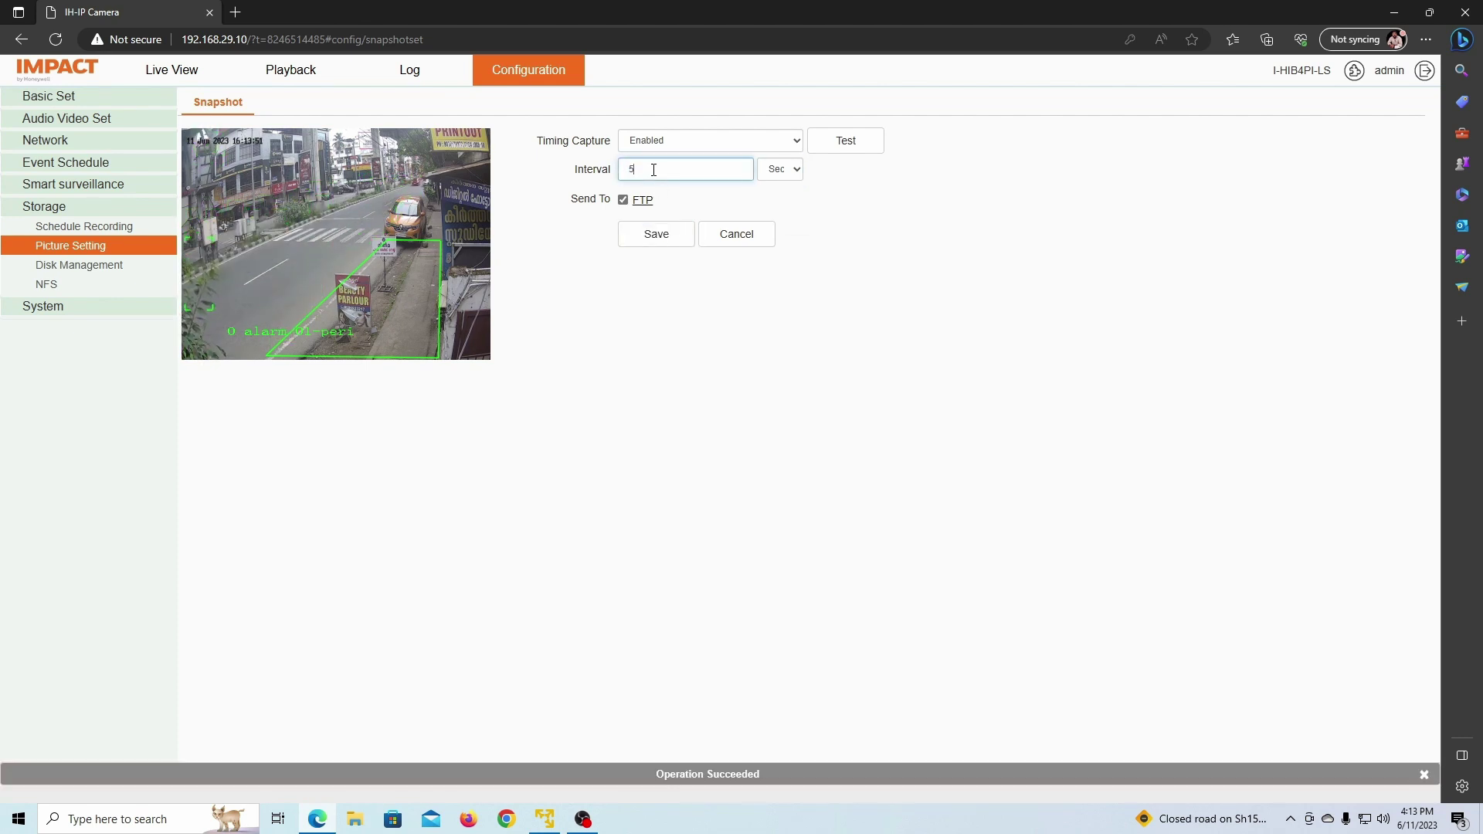
pyautogui.press('BackSpace')
pyautogui.write('4')
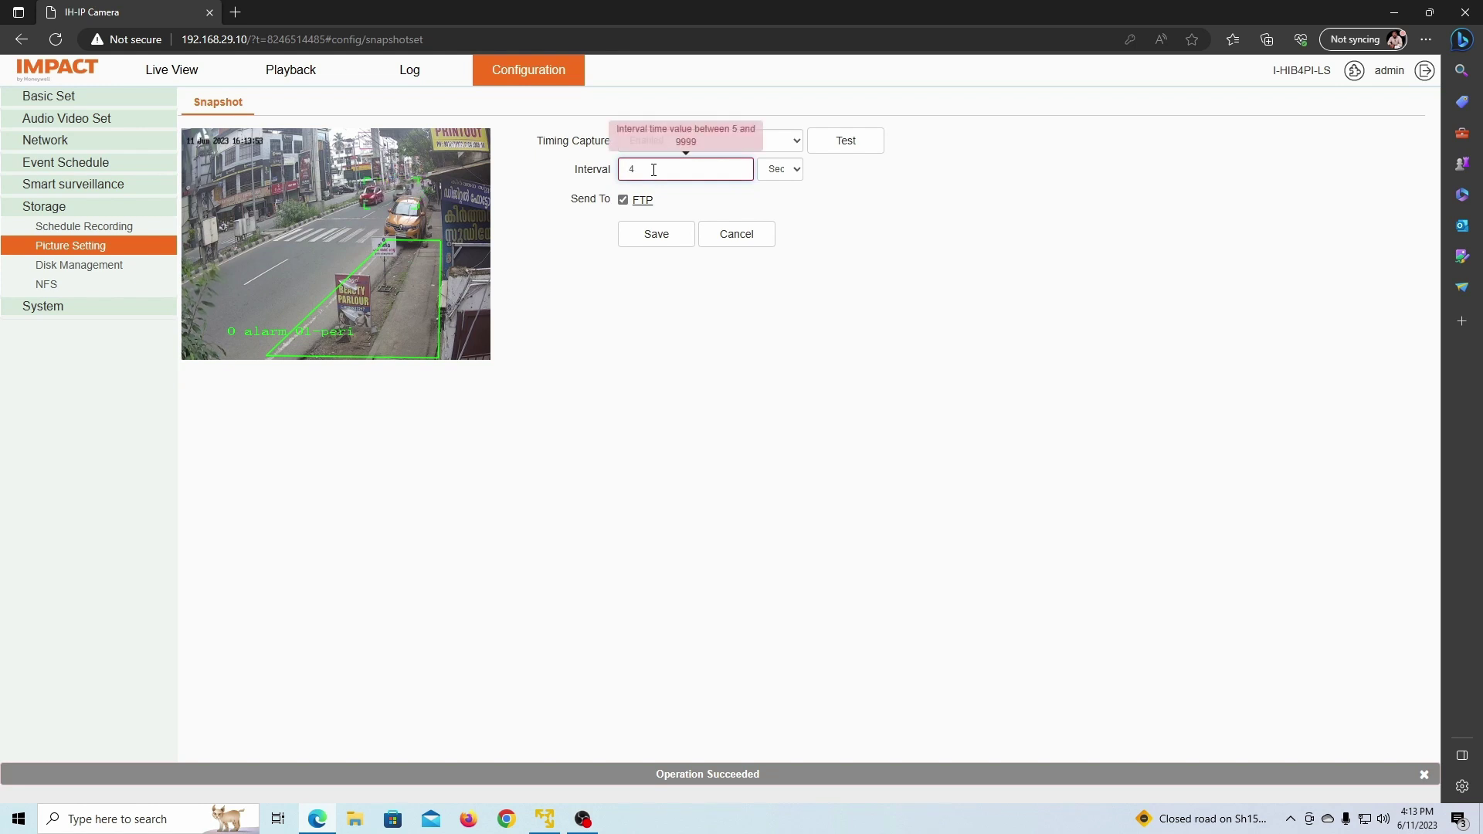
# Step: Set the snapshot interval to 1 minute and save the timing capture settings
pyautogui.moveTo(653, 170); pyautogui.dragTo(619, 169)
pyautogui.write('1')
pyautogui.click(779, 171)
pyautogui.click(781, 201)
pyautogui.click(659, 238)
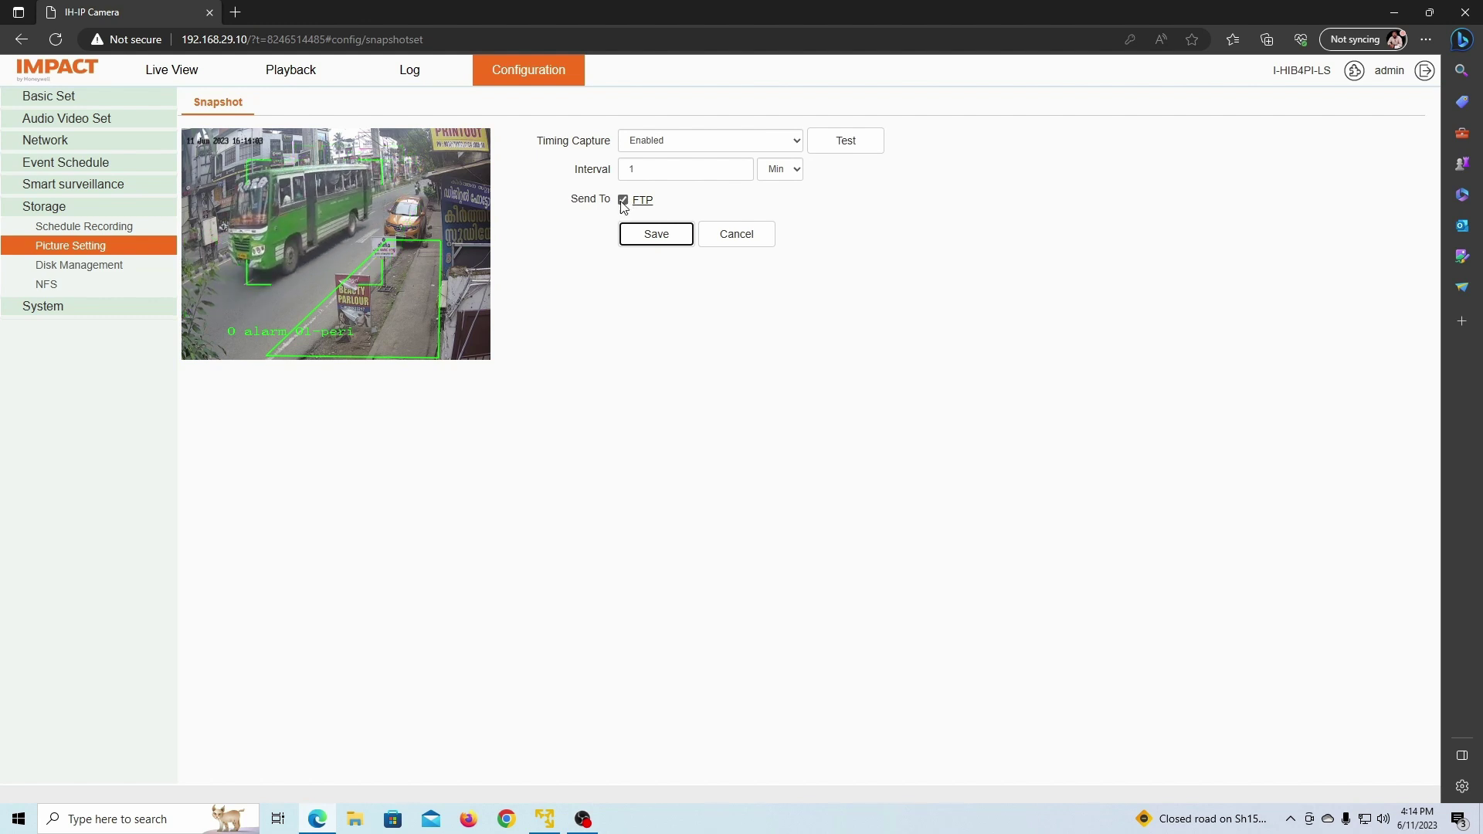
pyautogui.click(635, 235)
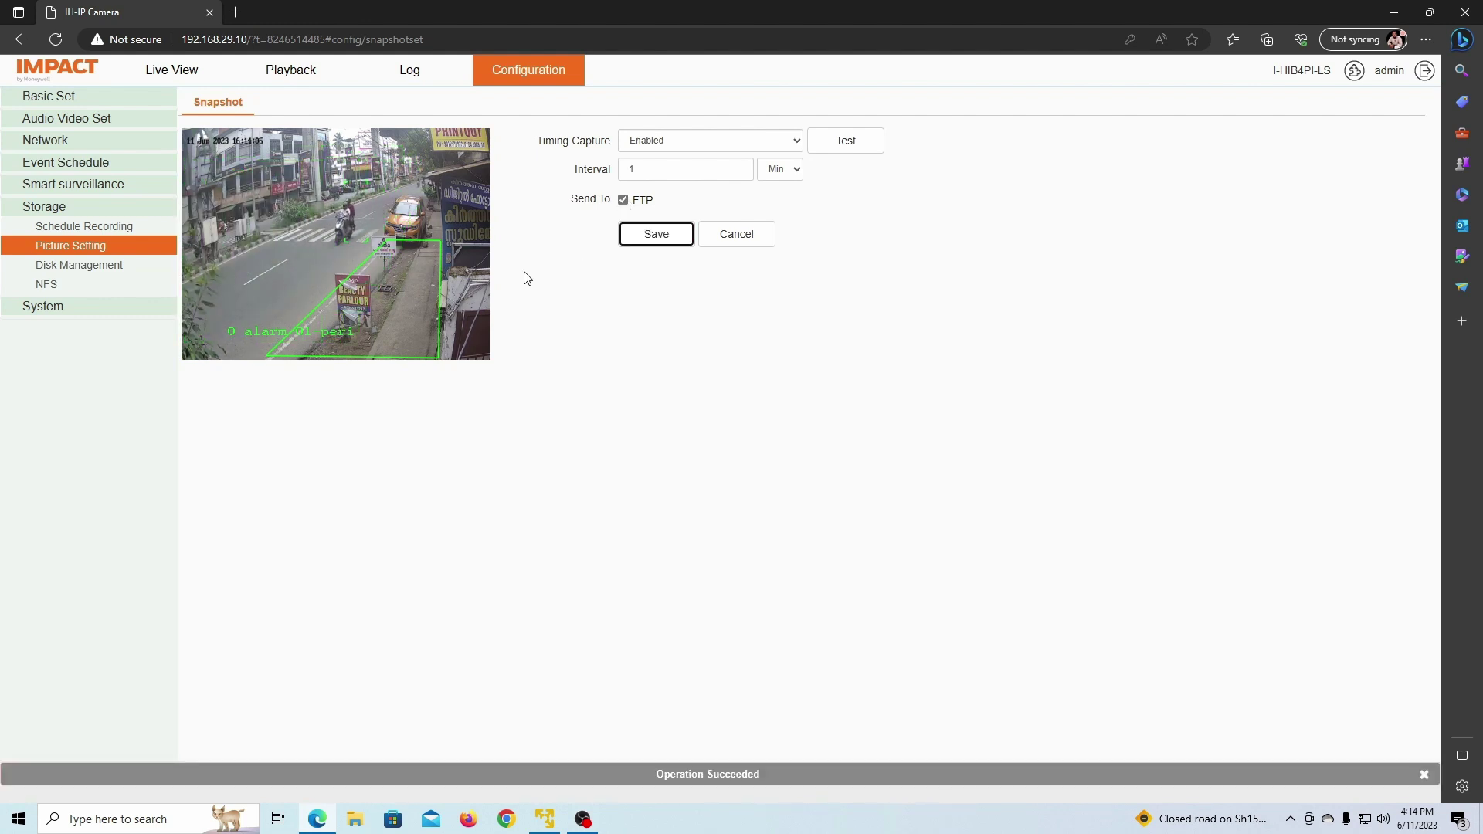
pyautogui.click(171, 69)
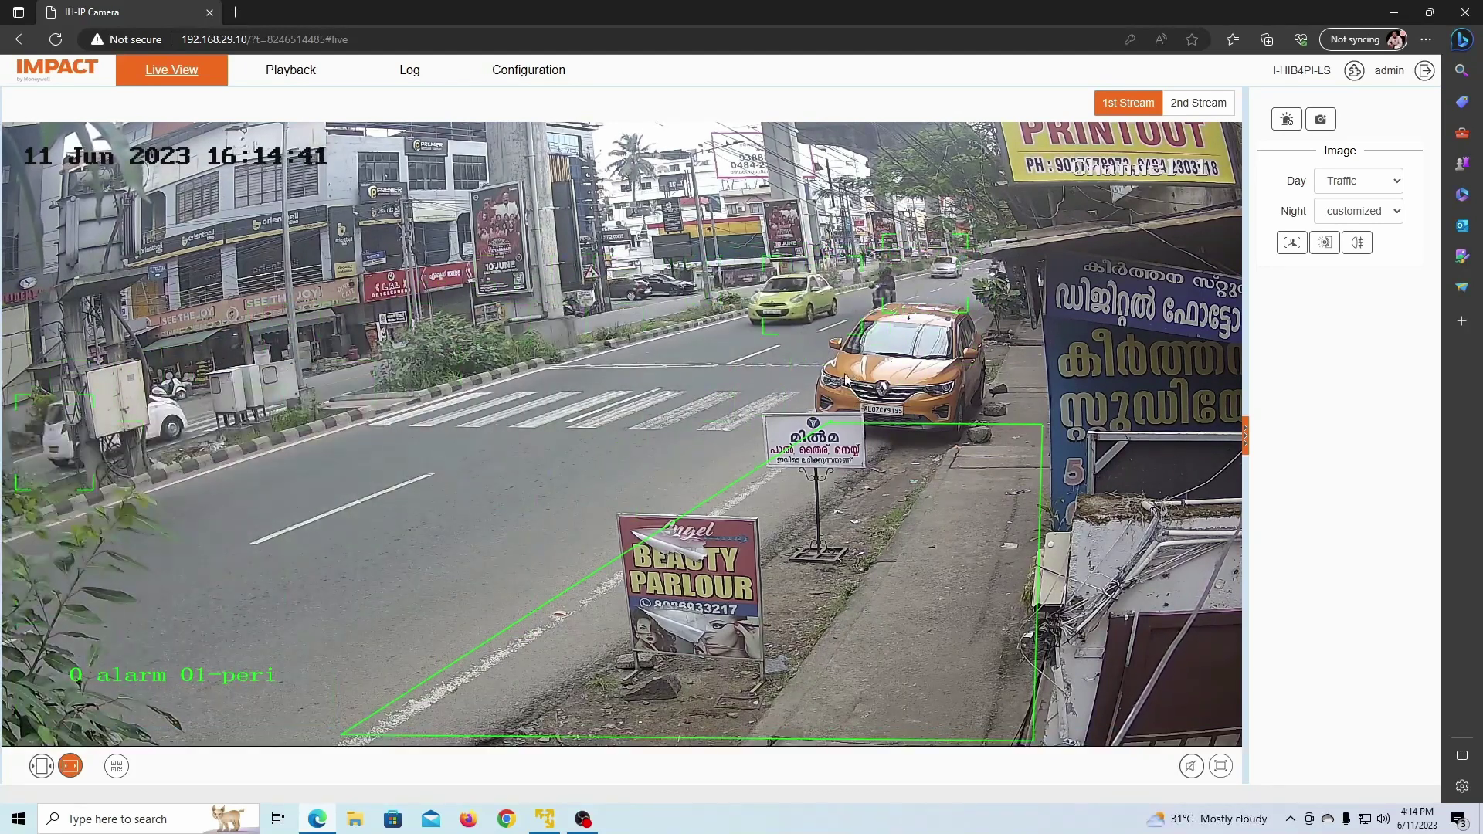
# Step: Minimize the browser to reveal the IMPACT desktop client's login window
pyautogui.click(1390, 16)
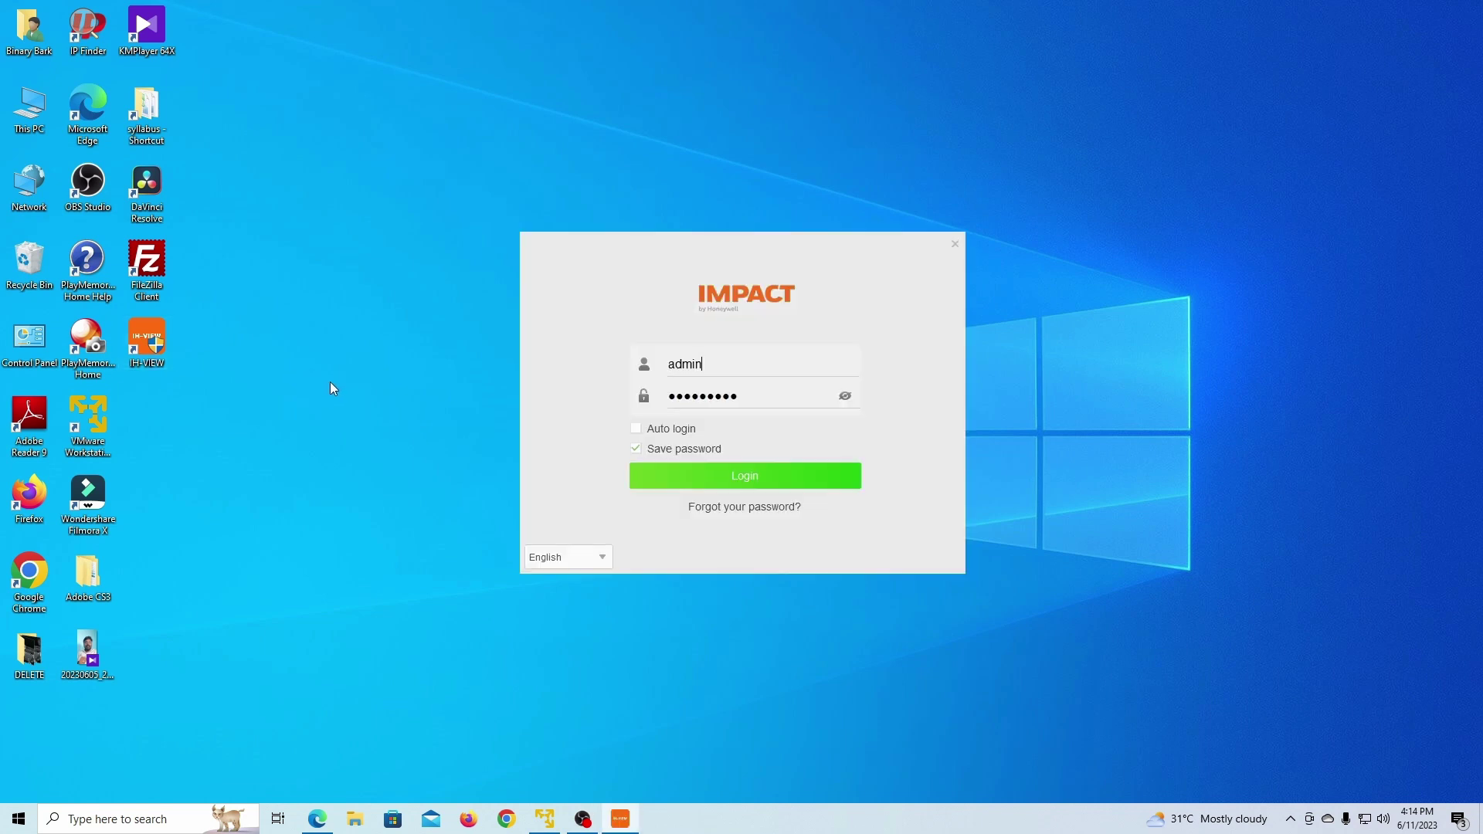
# Step: Log in, stream camera 192.168.29.10 live in an enlarged tile, and show the real-time alarm list
pyautogui.click(713, 482)
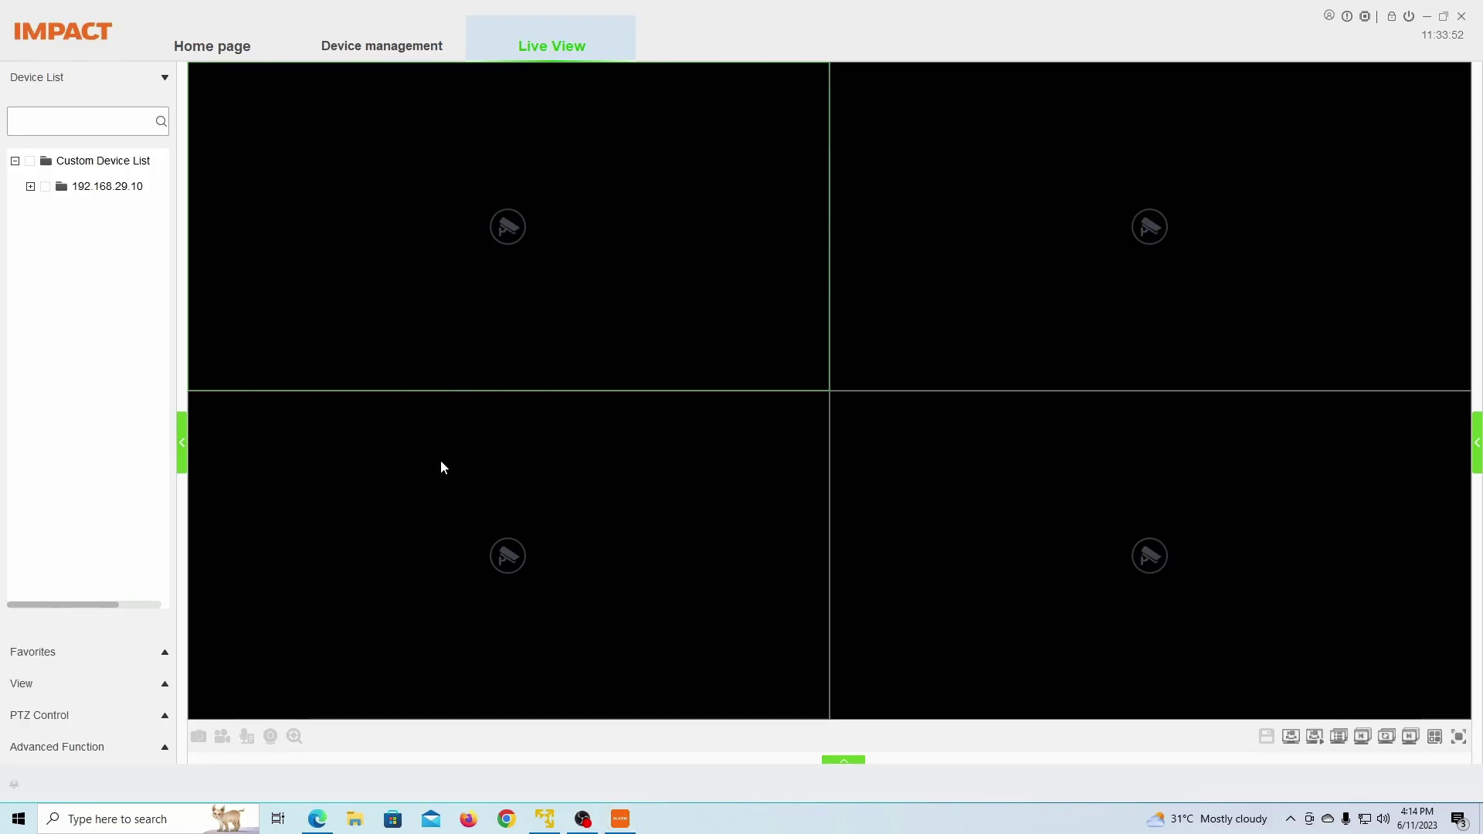
pyautogui.click(30, 187)
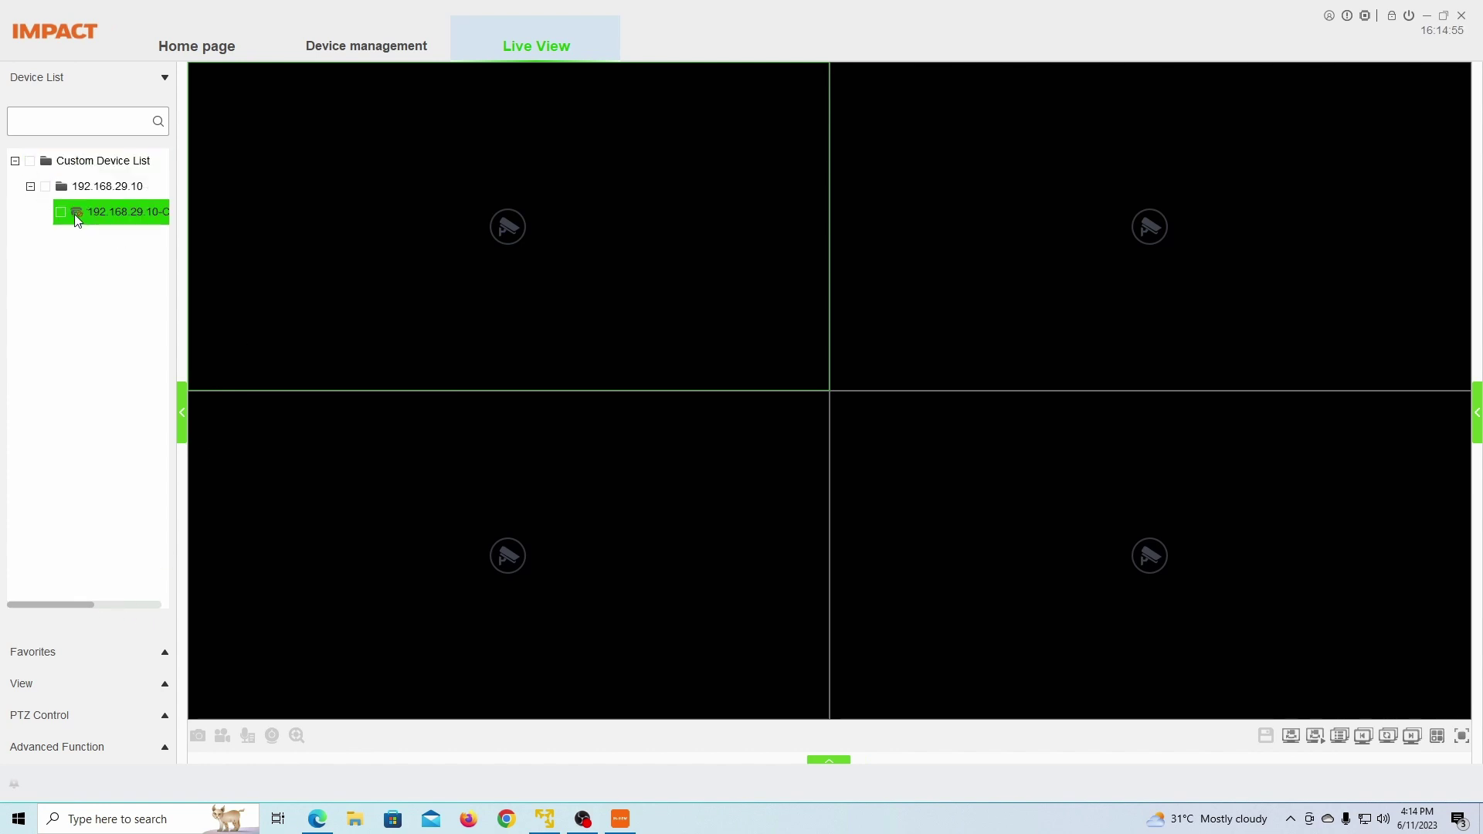
pyautogui.doubleClick(127, 214)
pyautogui.doubleClick(375, 230)
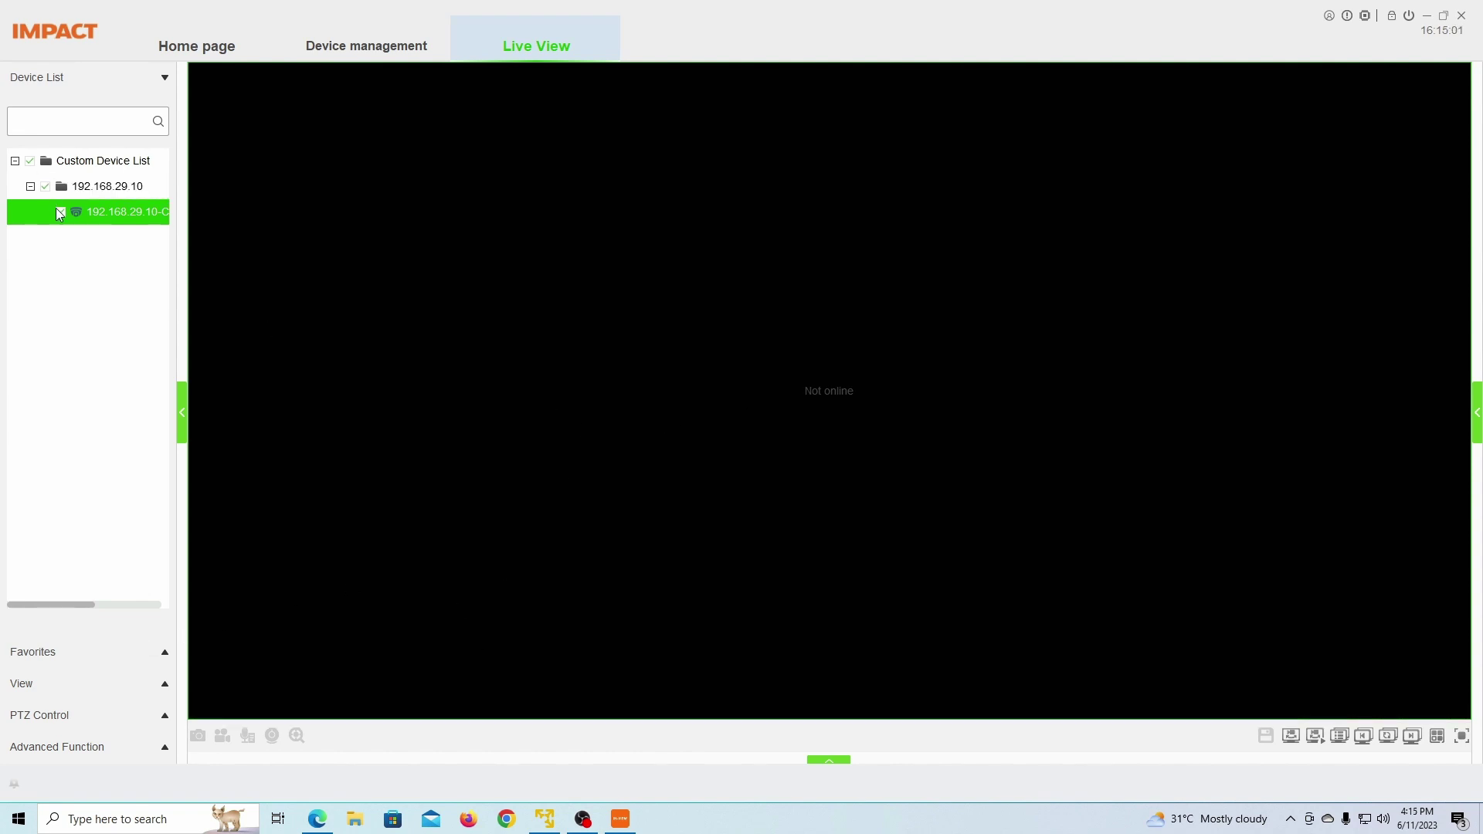
pyautogui.doubleClick(109, 214)
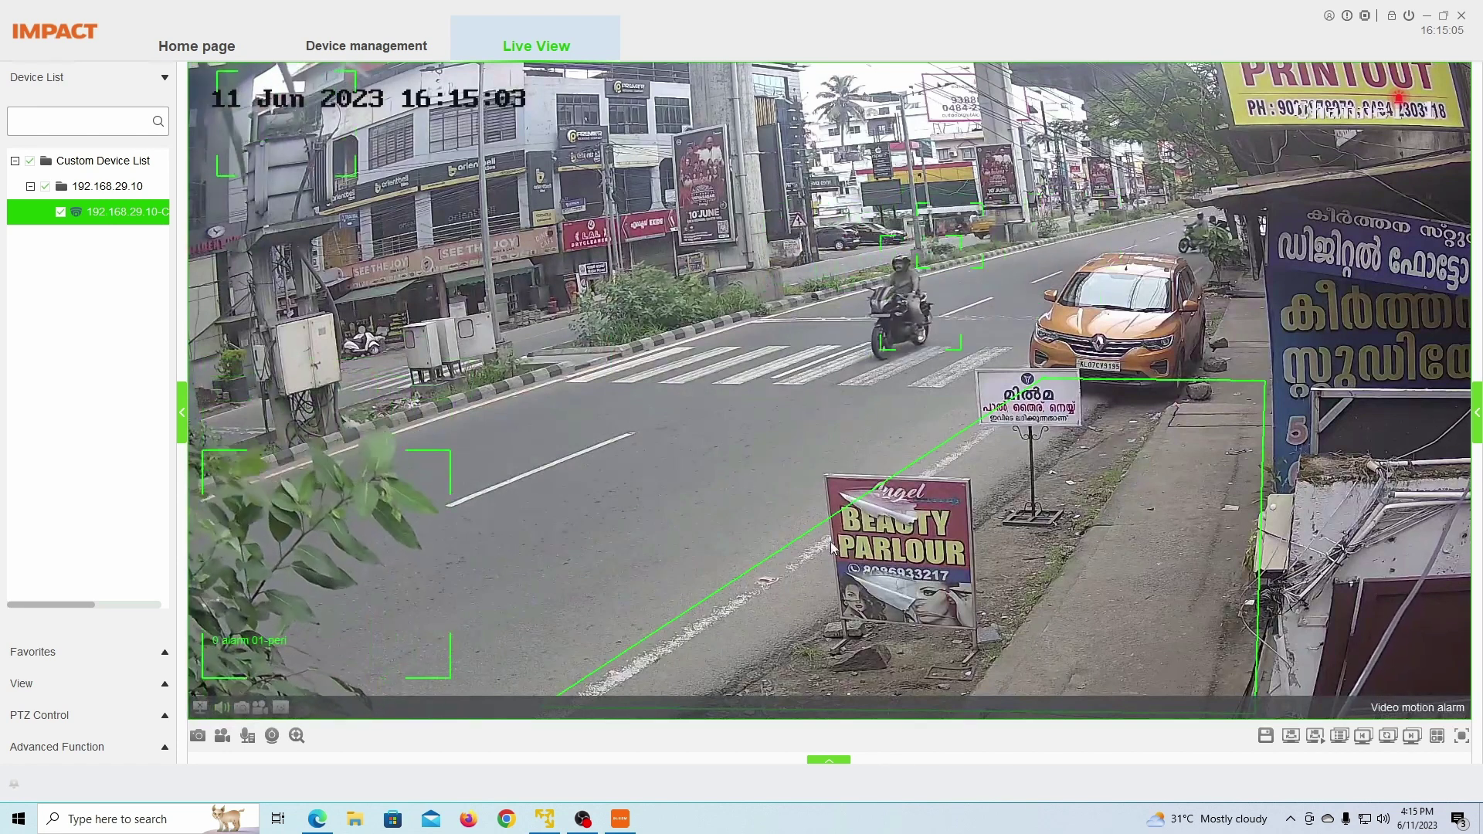
pyautogui.click(14, 785)
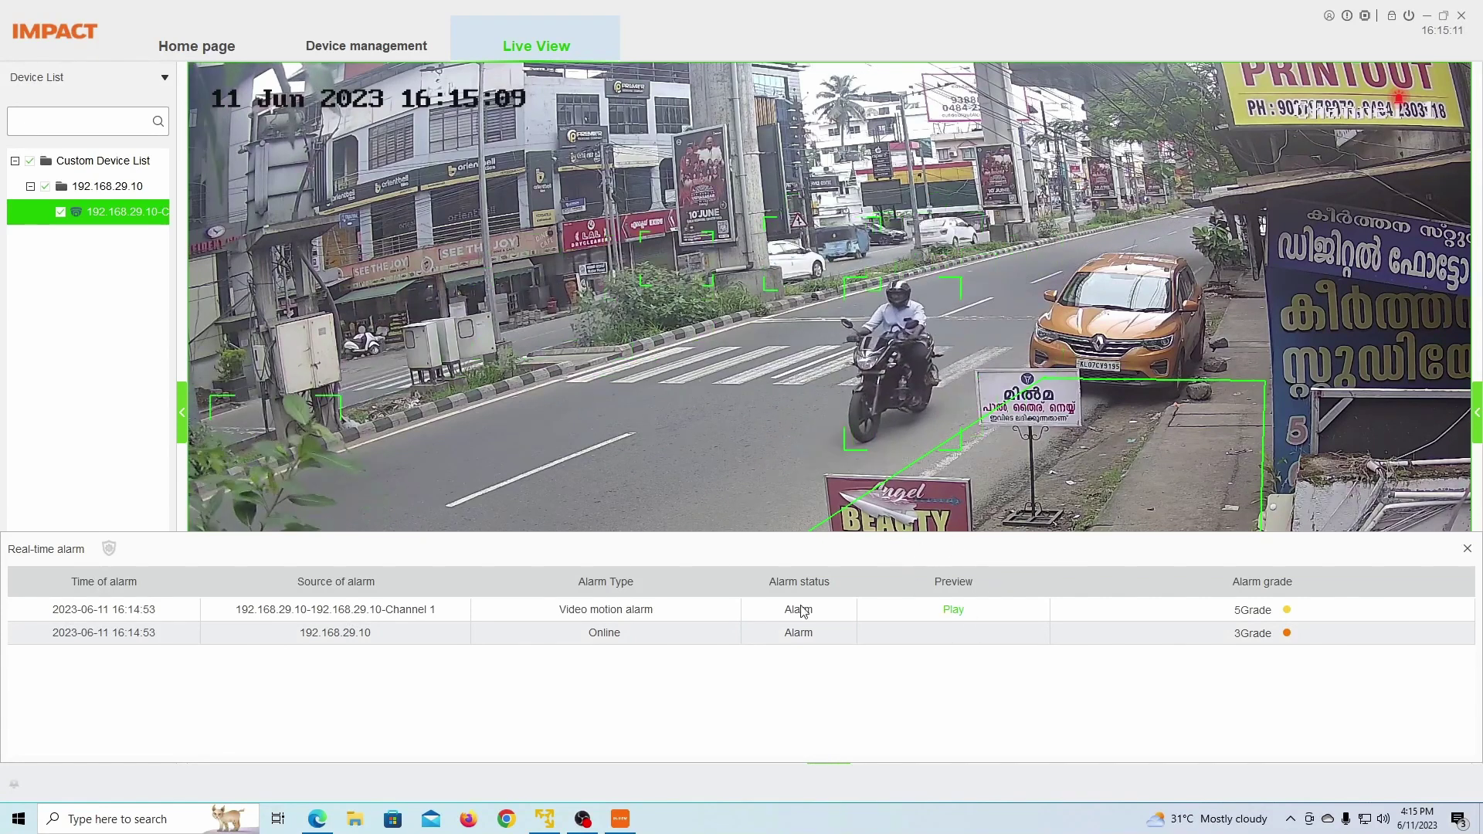
# Step: Replay the recorded video motion alarm clip from the real-time alarm list, then close playback
pyautogui.click(12, 789)
pyautogui.click(12, 789)
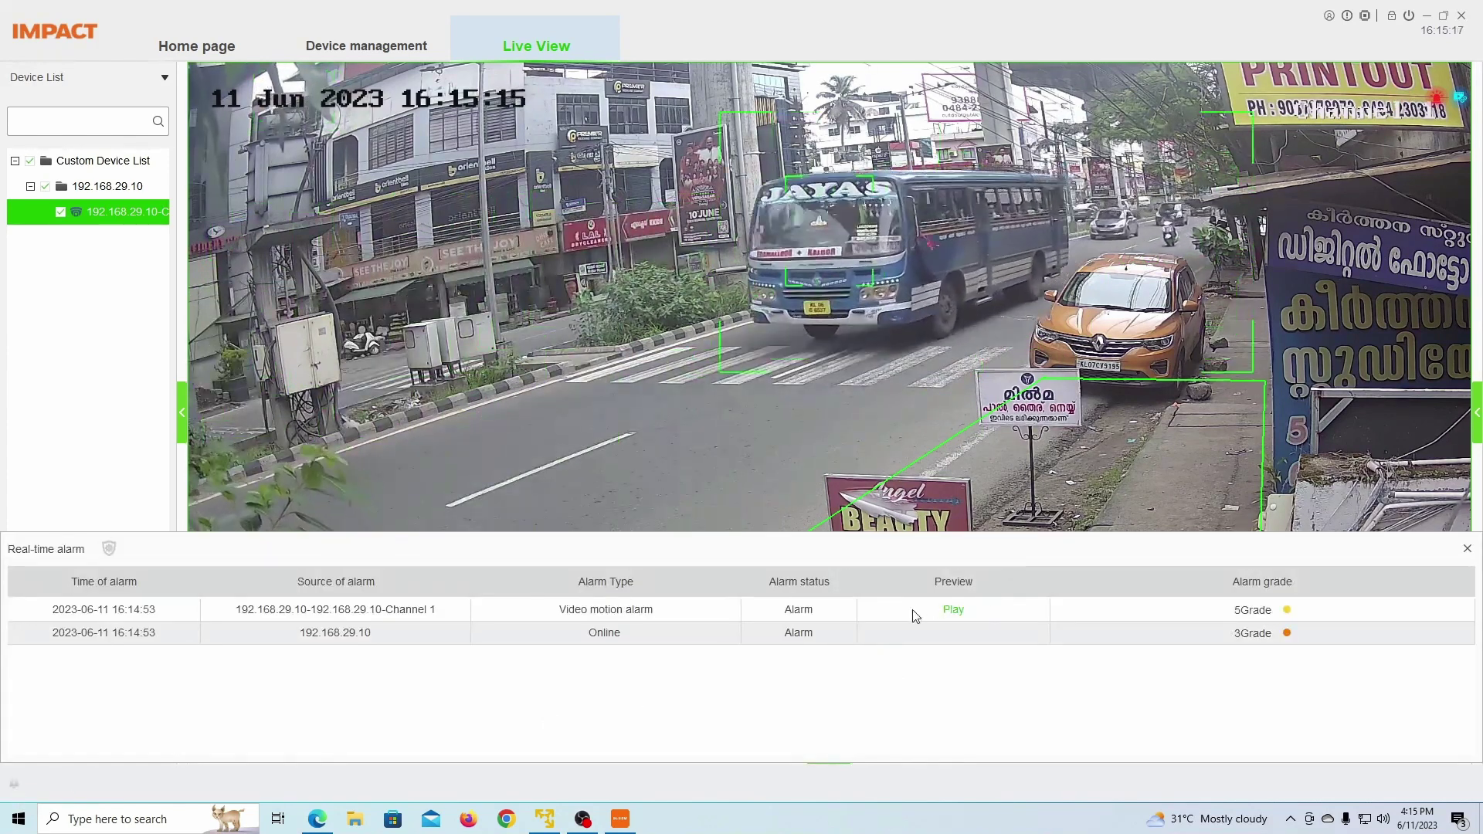
pyautogui.click(953, 610)
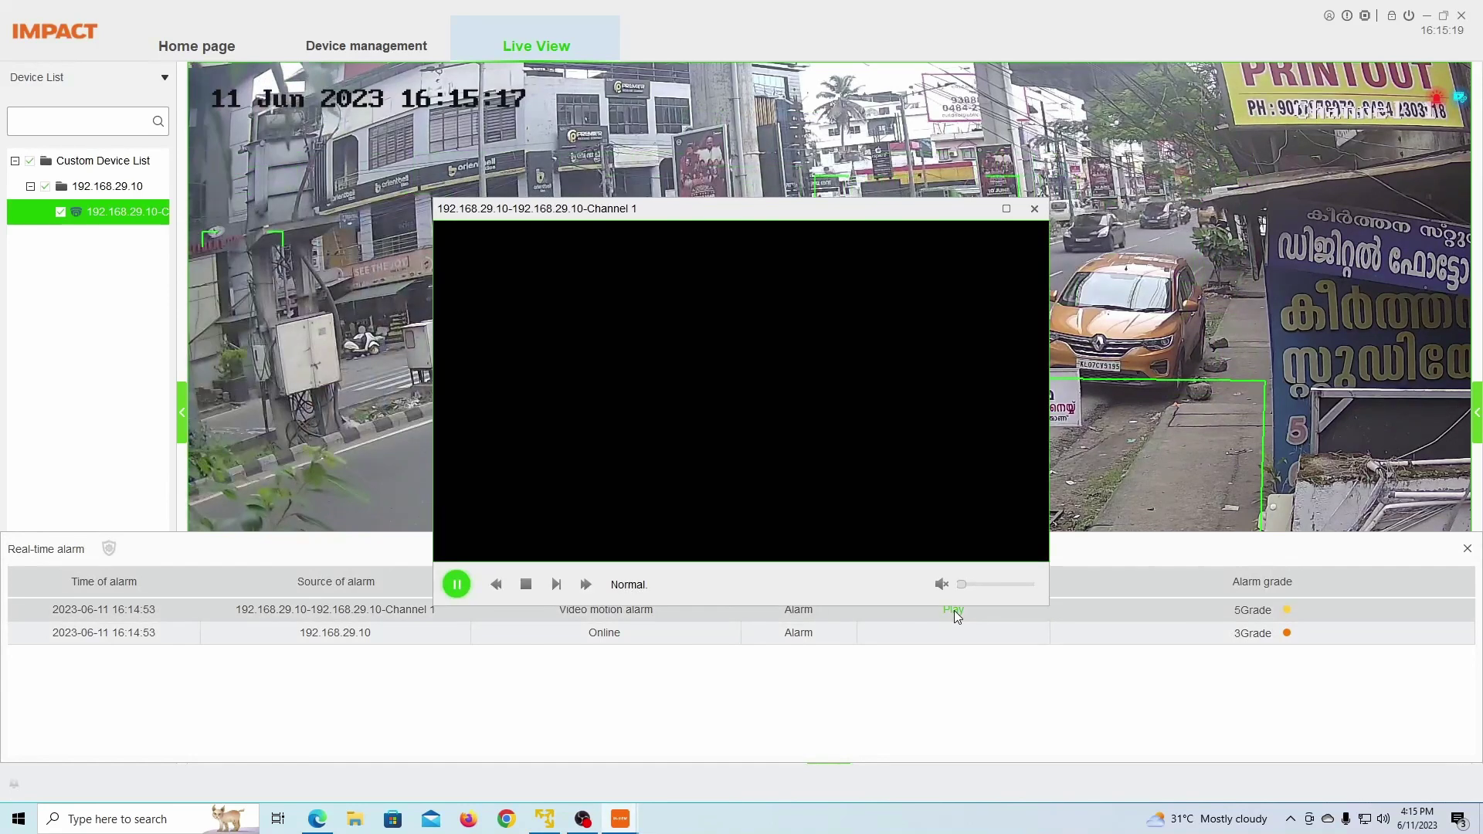
pyautogui.click(1034, 208)
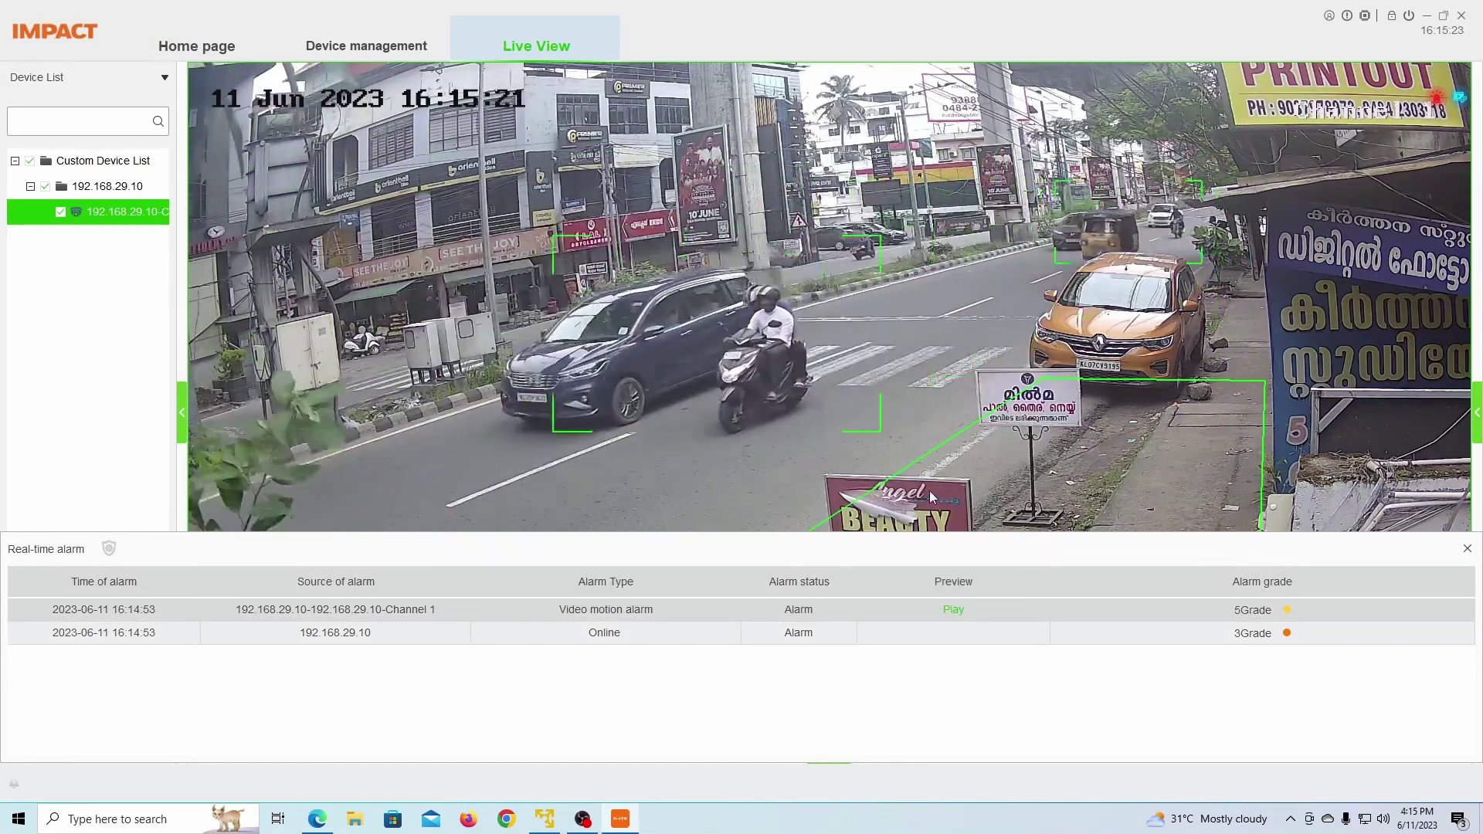
# Step: Reopen the real-time alarm list and play back the perimeter alarm clip
pyautogui.click(1469, 550)
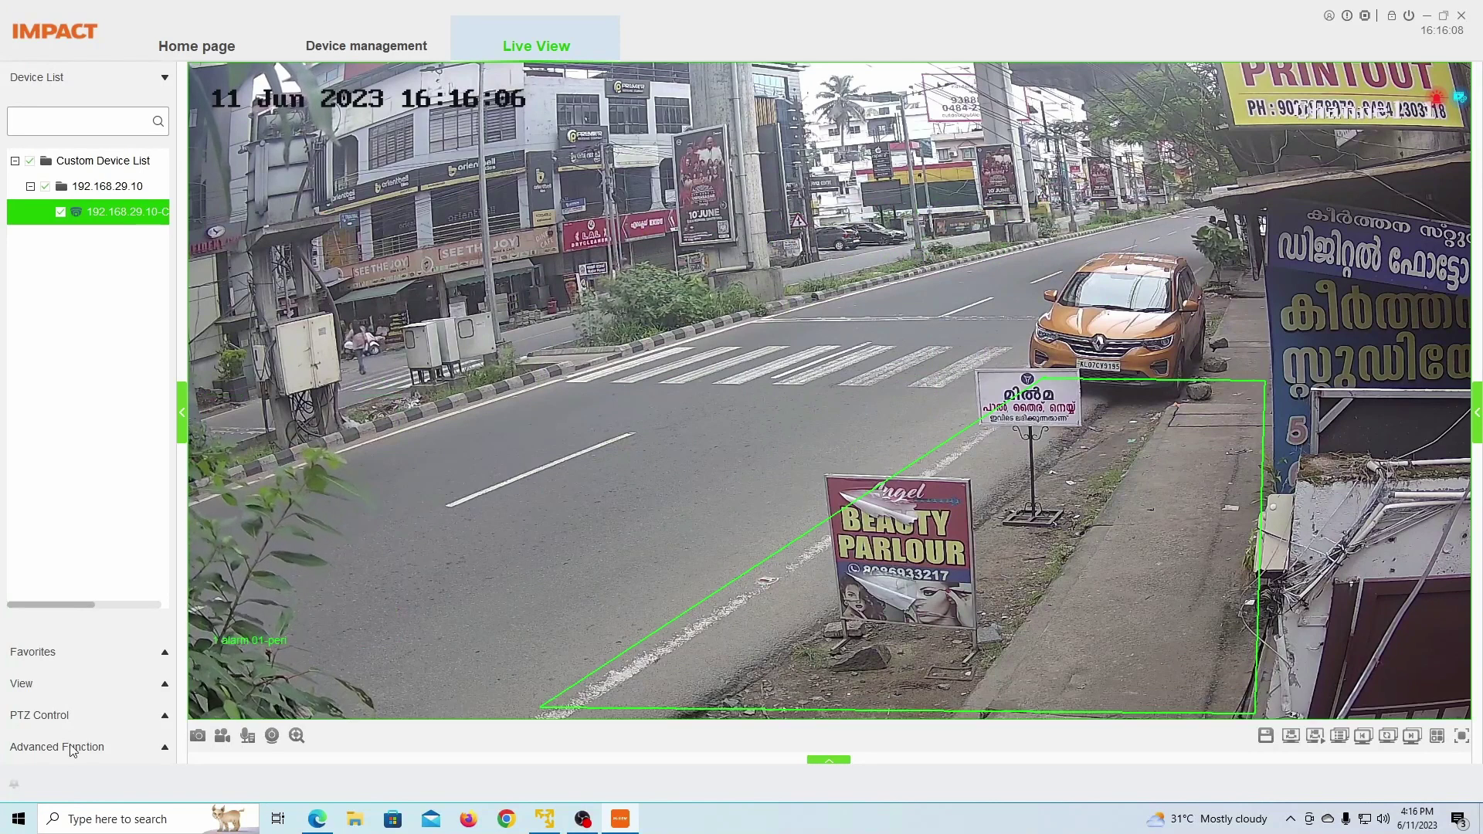
pyautogui.click(17, 783)
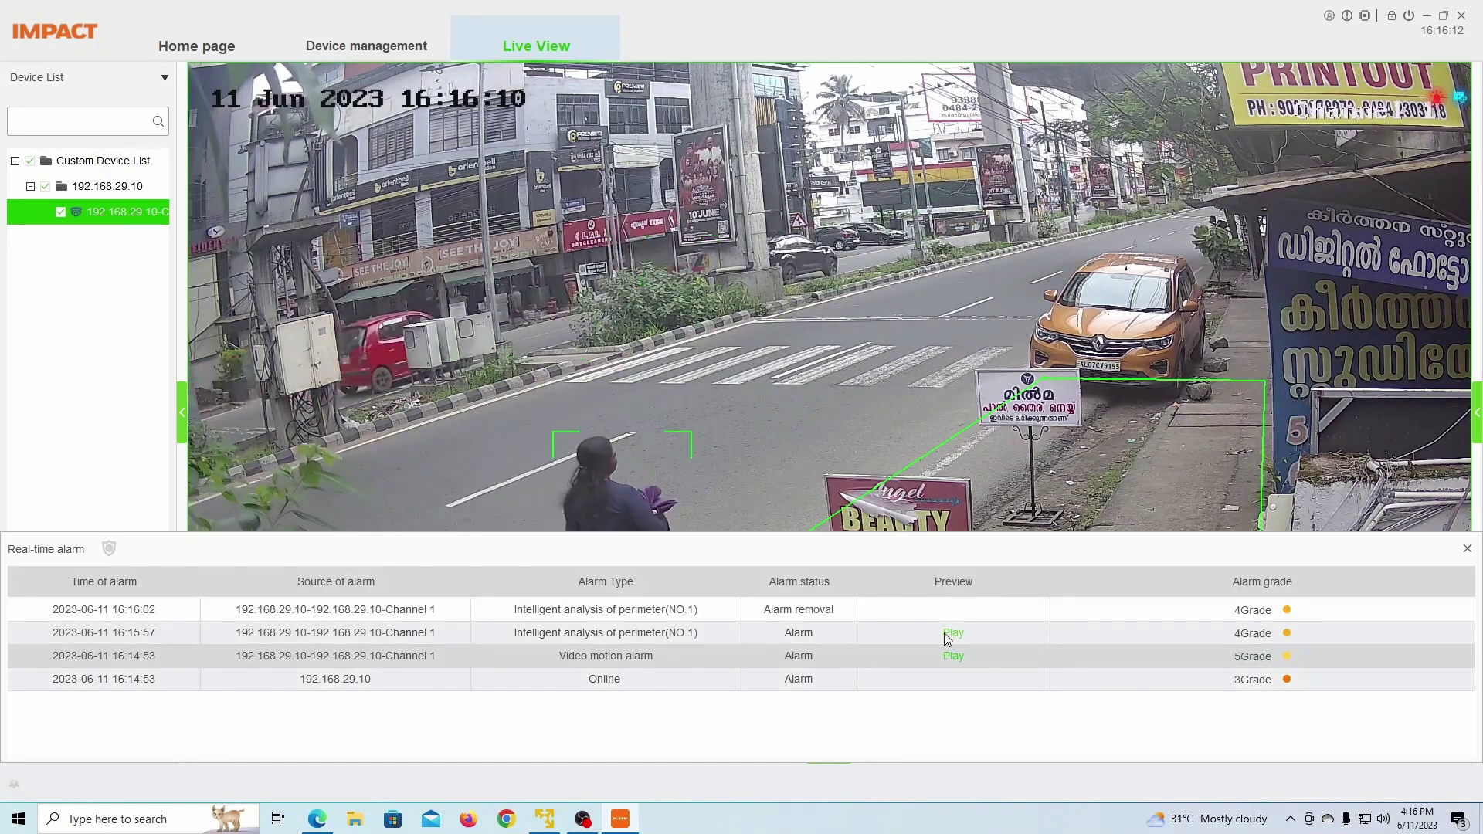
pyautogui.click(953, 633)
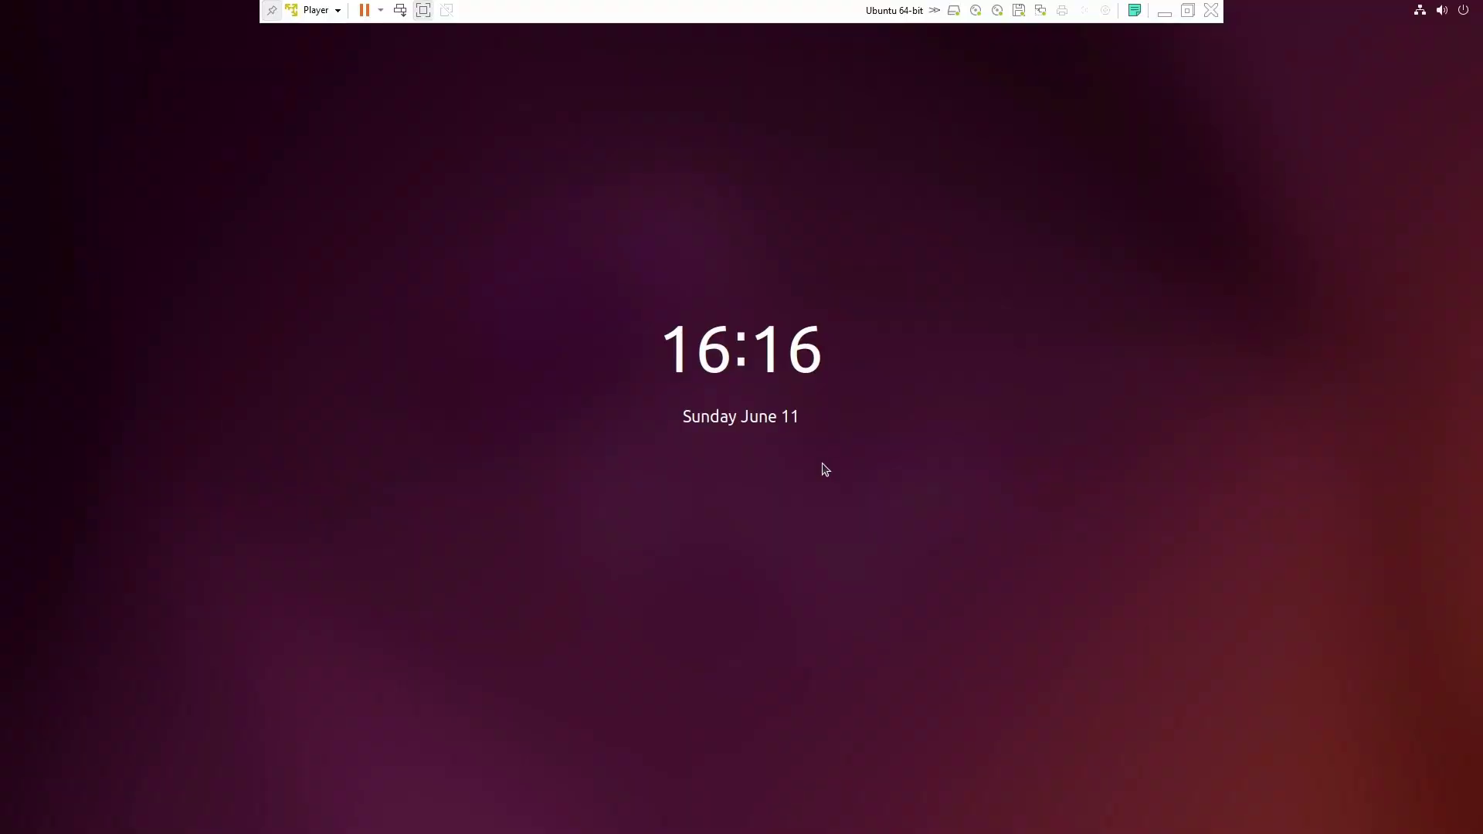
# Step: Sign in to Ubuntu with a manually entered username and open Files at the Home folder
pyautogui.click(825, 469)
pyautogui.click(634, 519)
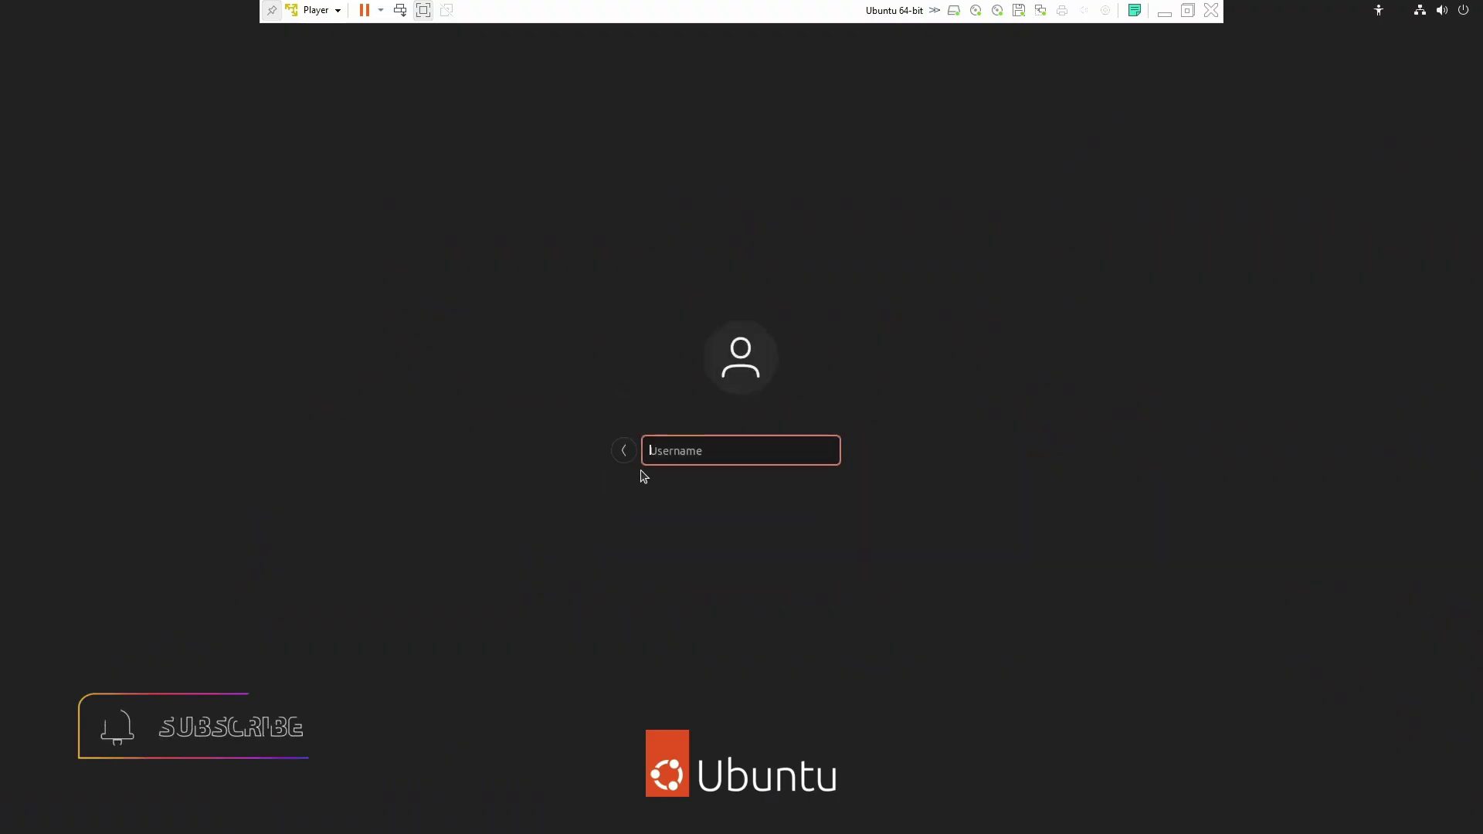
pyautogui.write('n')
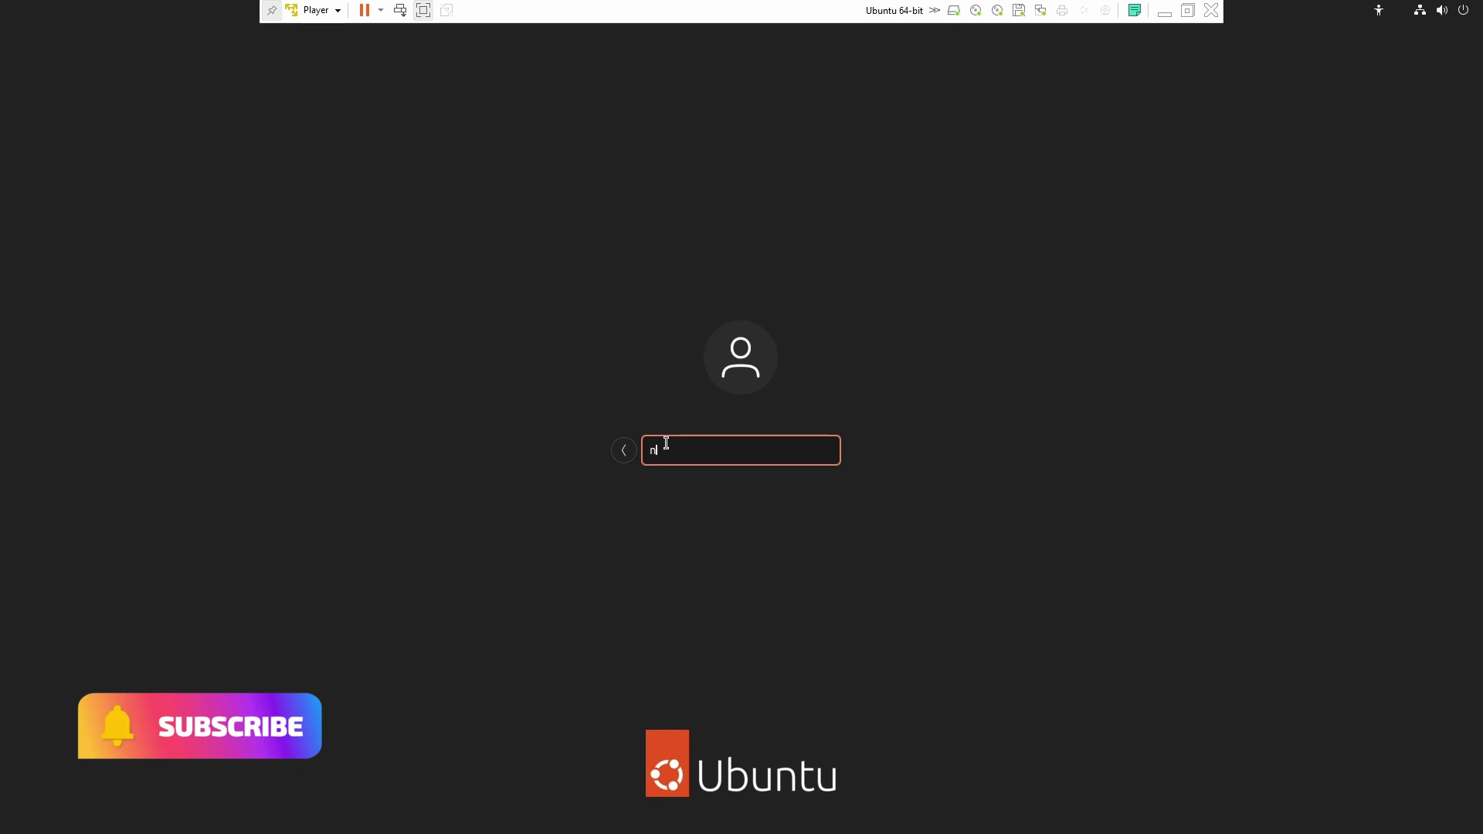
pyautogui.write('exa')
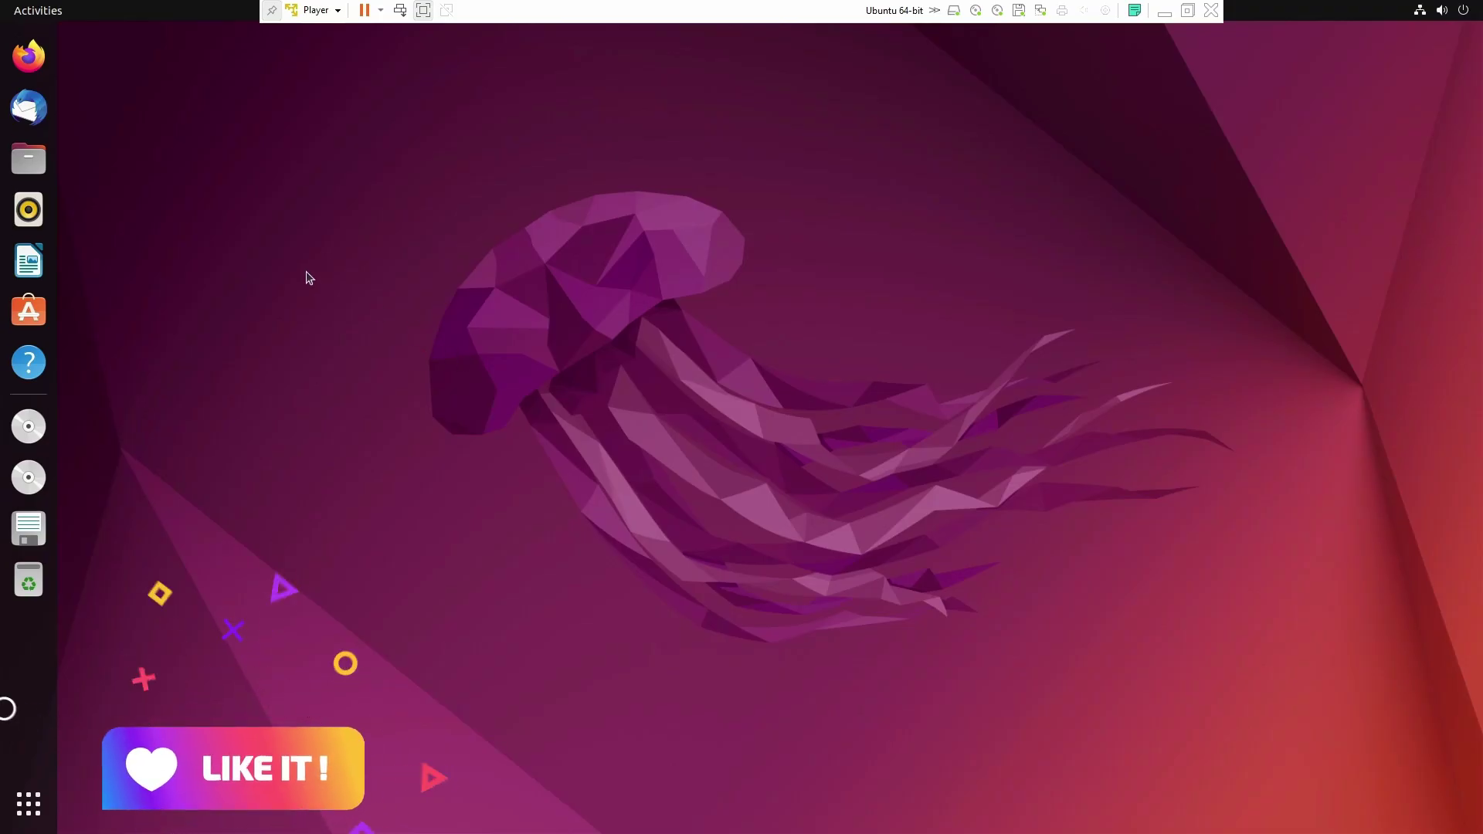
pyautogui.click(29, 164)
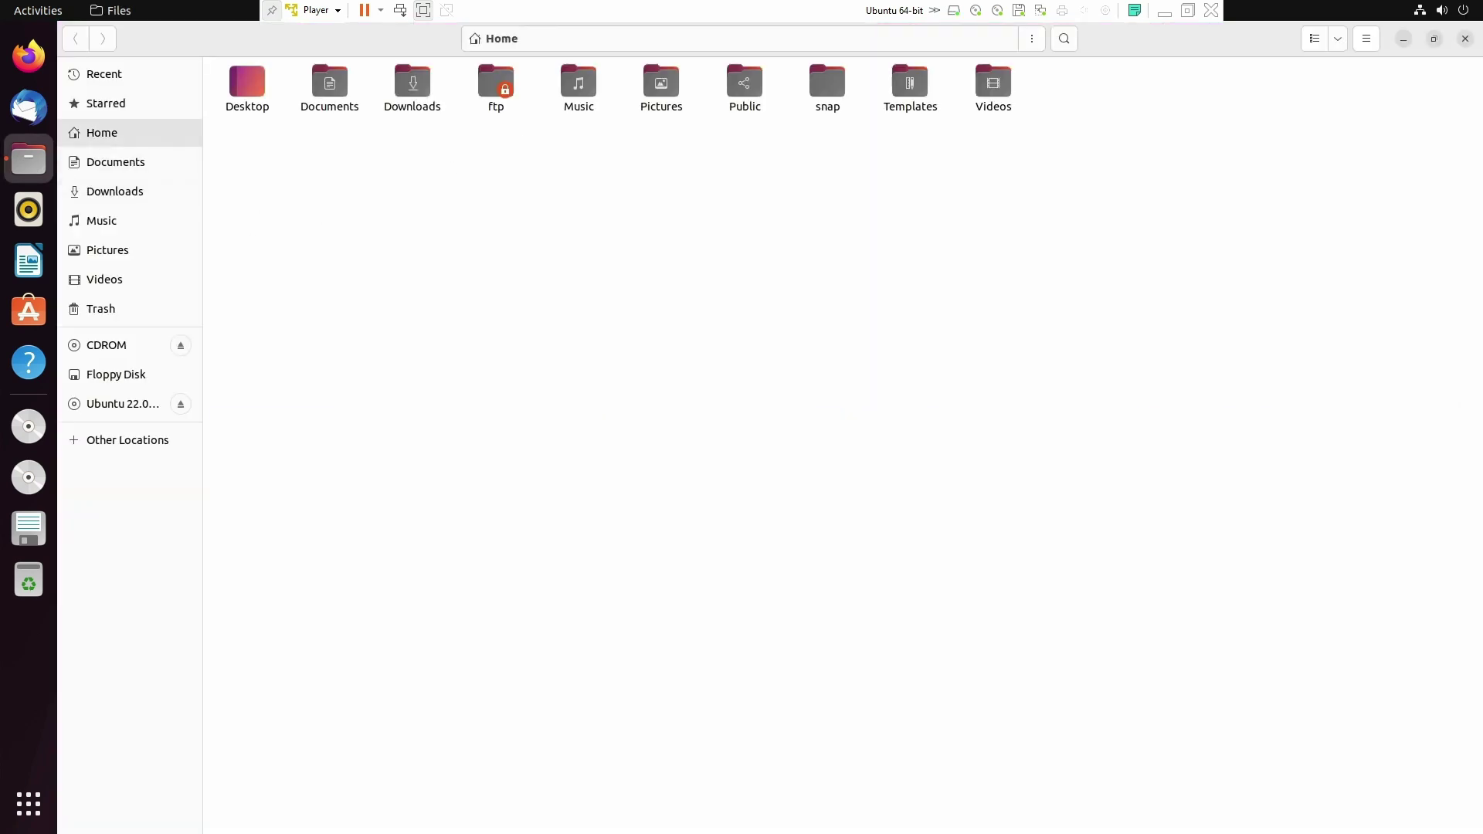
# Step: Open ftp/upload/camera ID folder and scroll down to the newest C0T snapshot jpgs
pyautogui.doubleClick(496, 89)
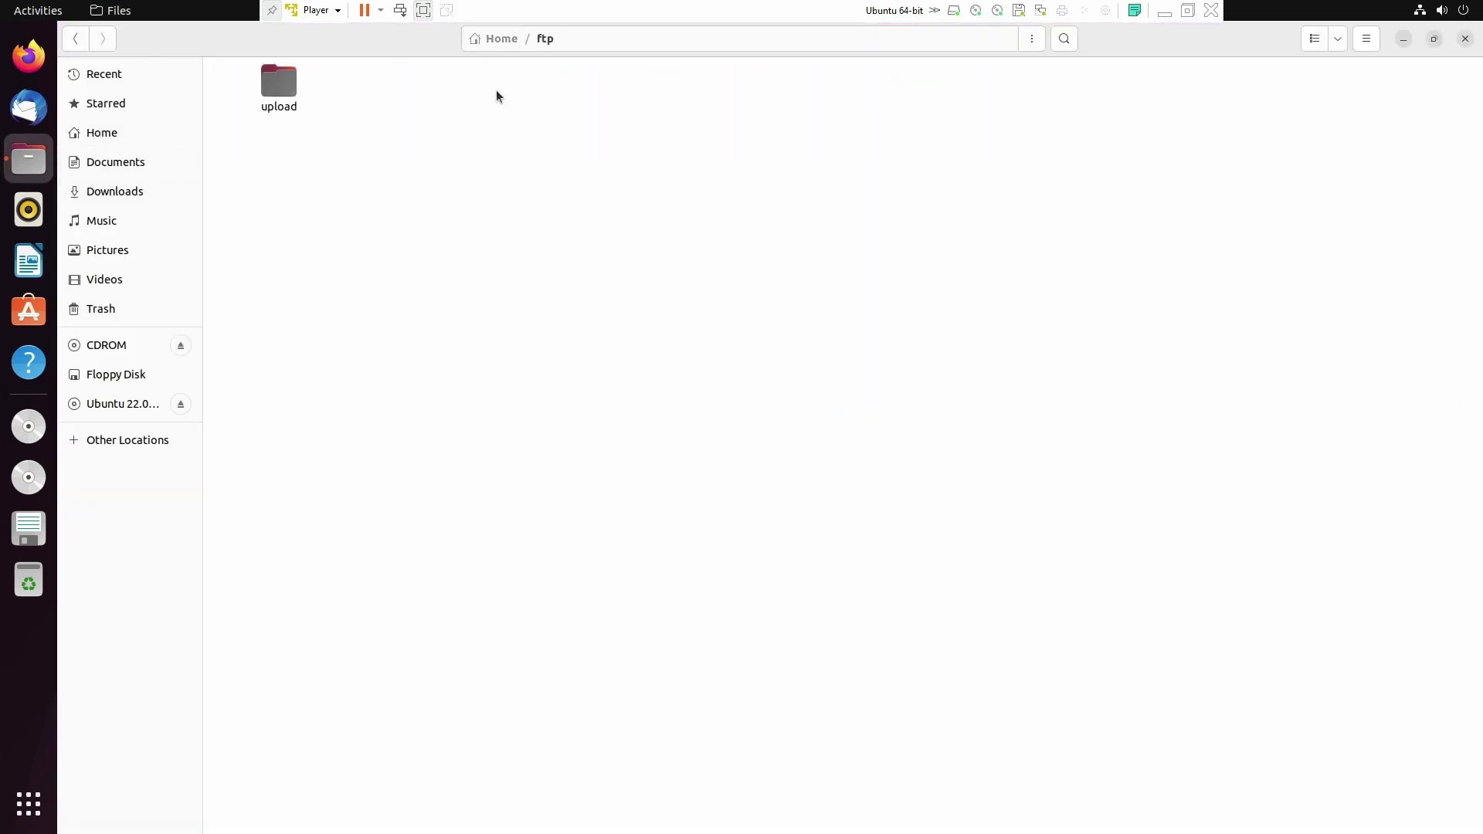
pyautogui.doubleClick(290, 88)
pyautogui.doubleClick(268, 91)
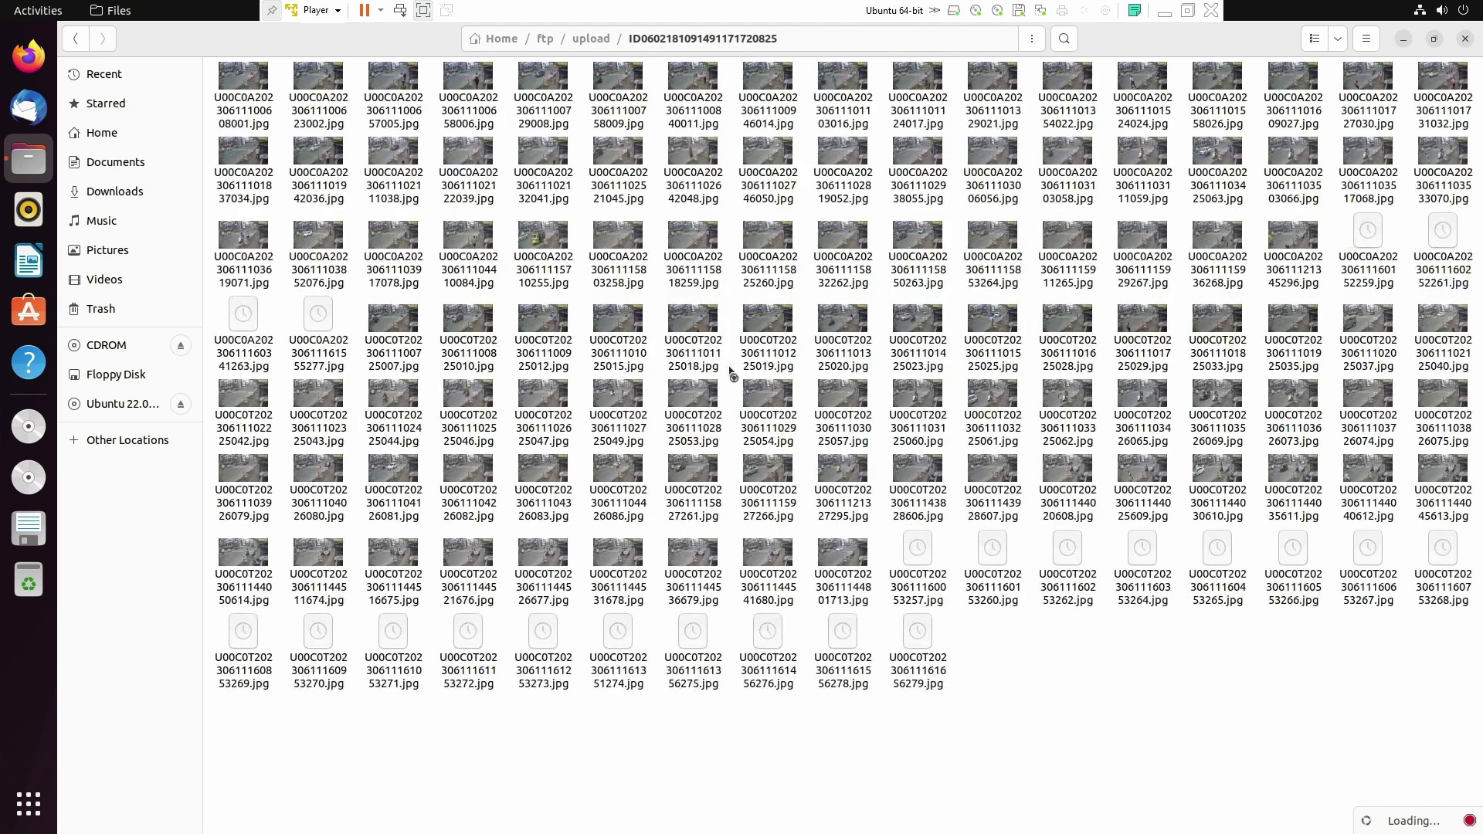
pyautogui.scroll(-20, 730, 373)
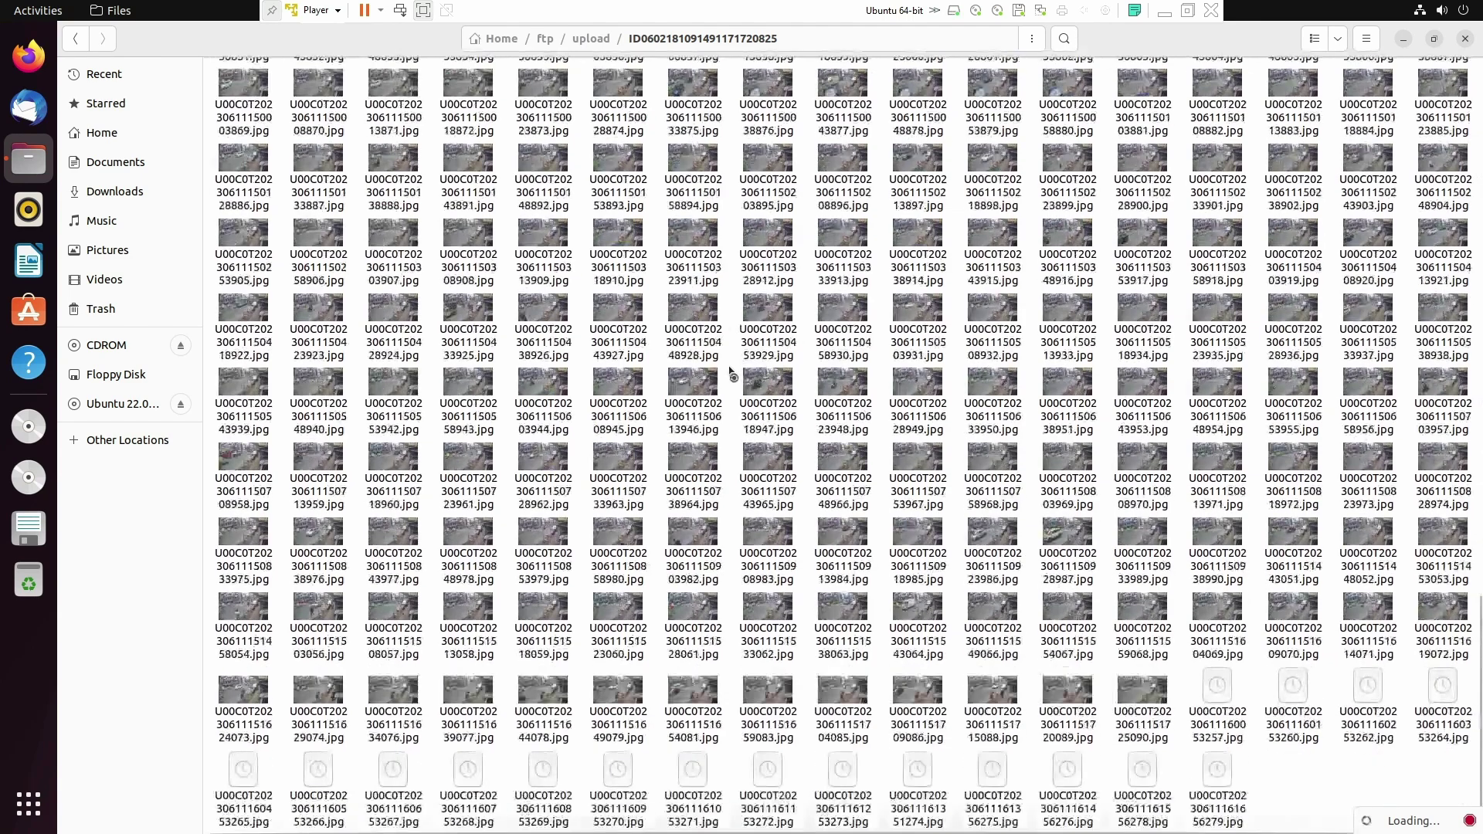
pyautogui.scroll(-10, 925, 676)
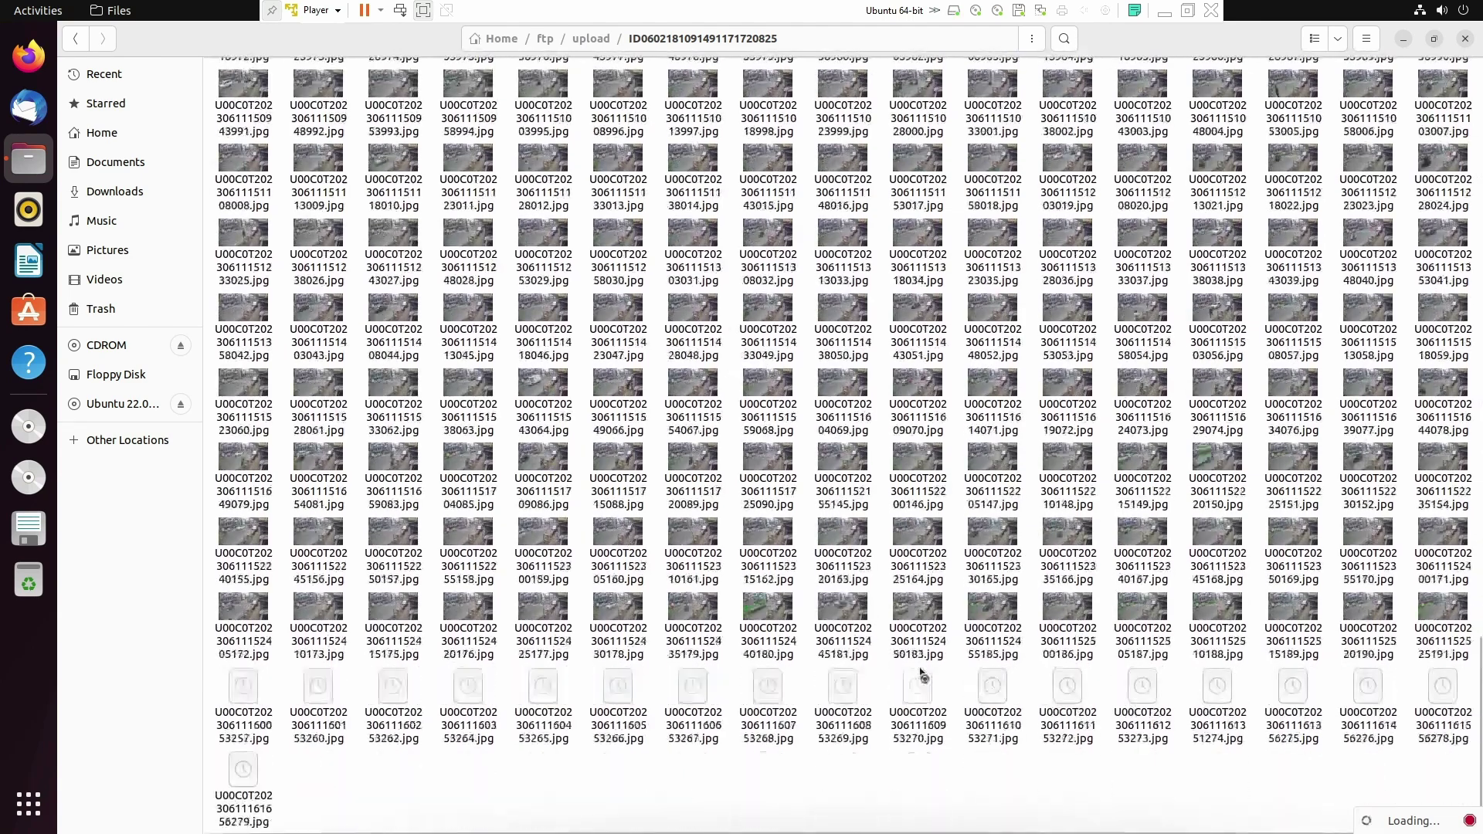
pyautogui.scroll(-6, 925, 677)
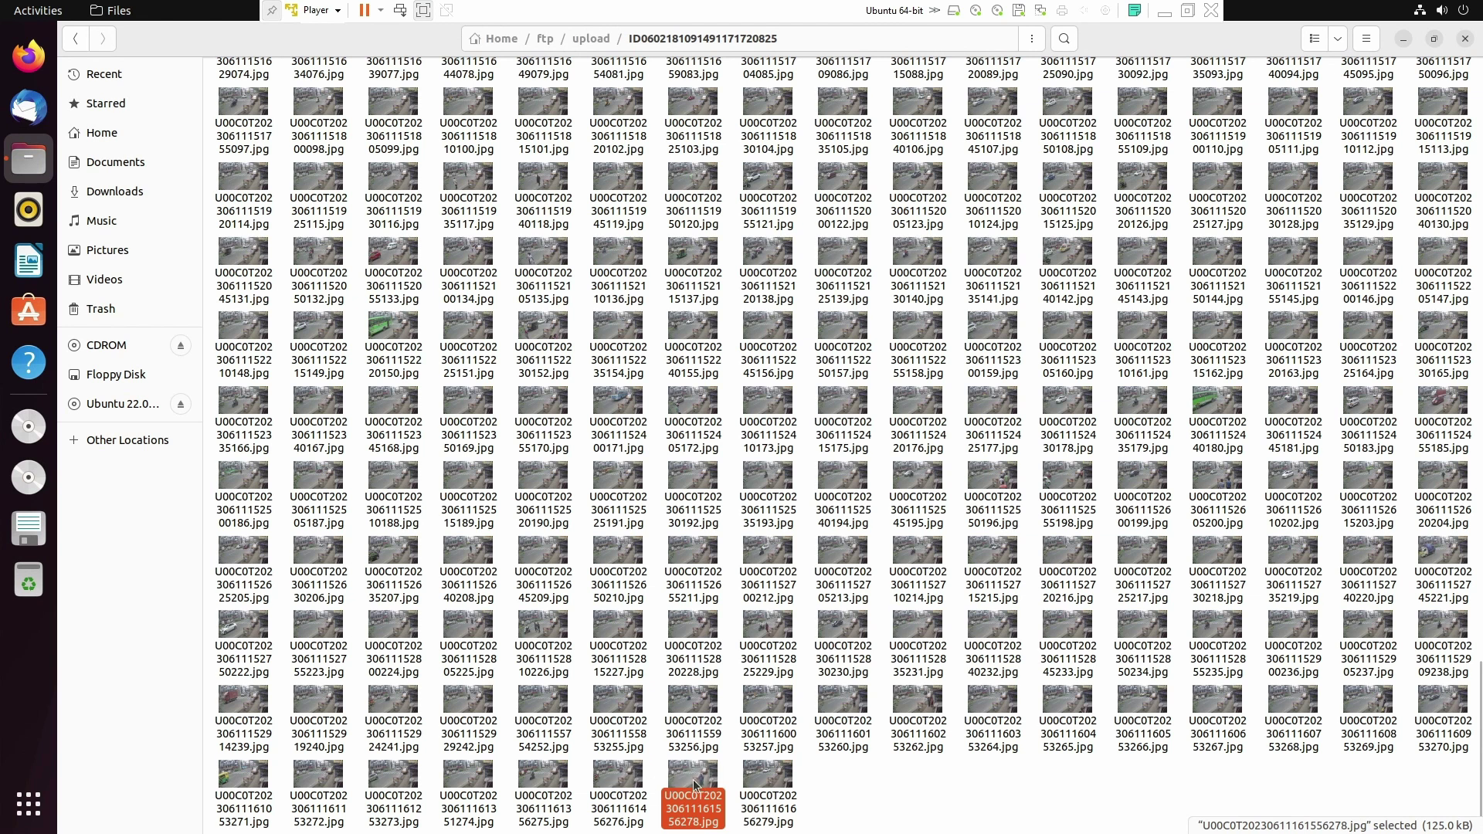
# Step: Open the selected snapshot in Image Viewer and zoom in and out on it
pyautogui.press('Return')
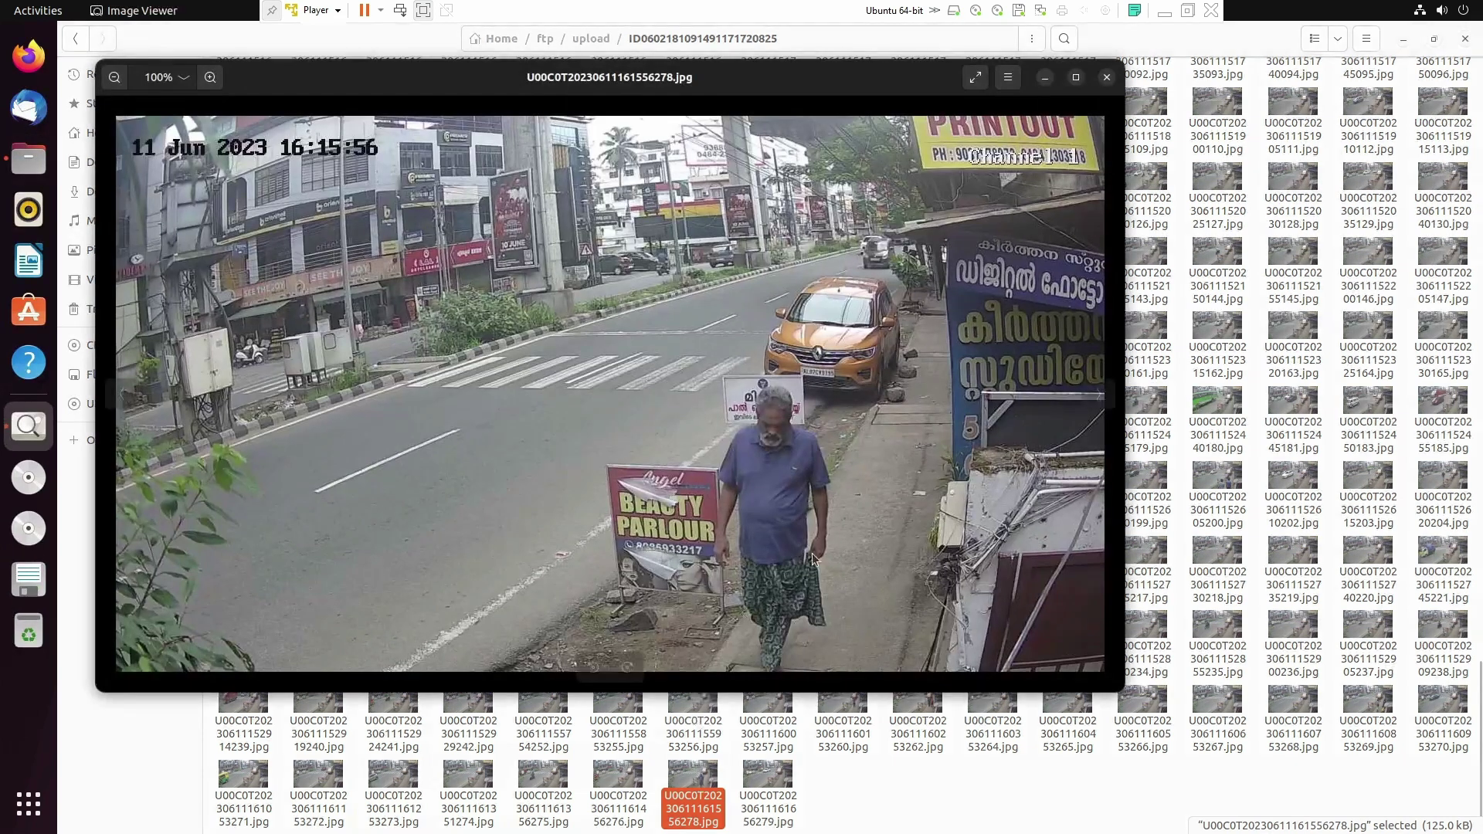
pyautogui.scroll(3, 777, 498)
pyautogui.scroll(-4, 777, 499)
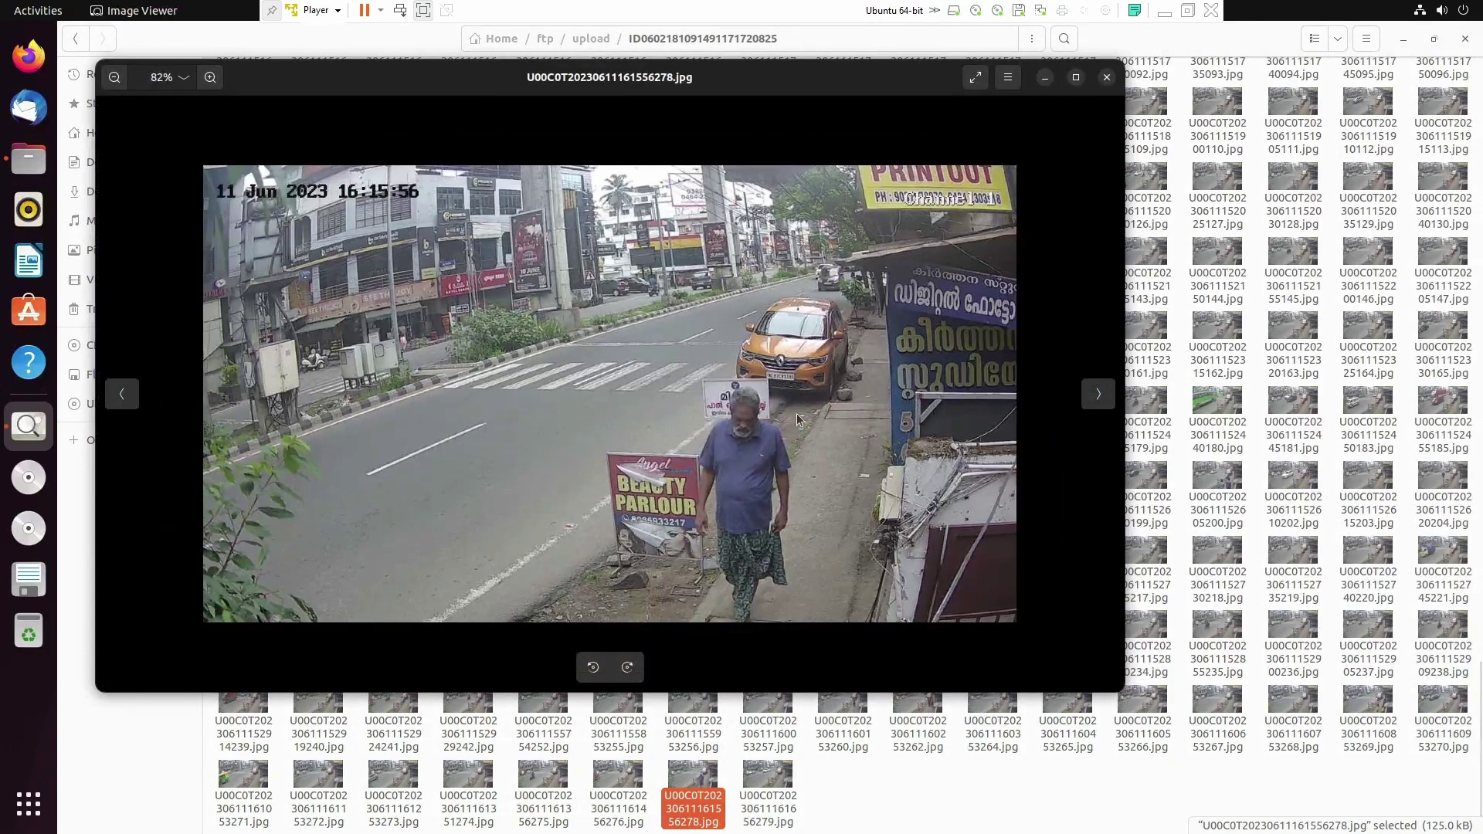
pyautogui.scroll(2, 707, 532)
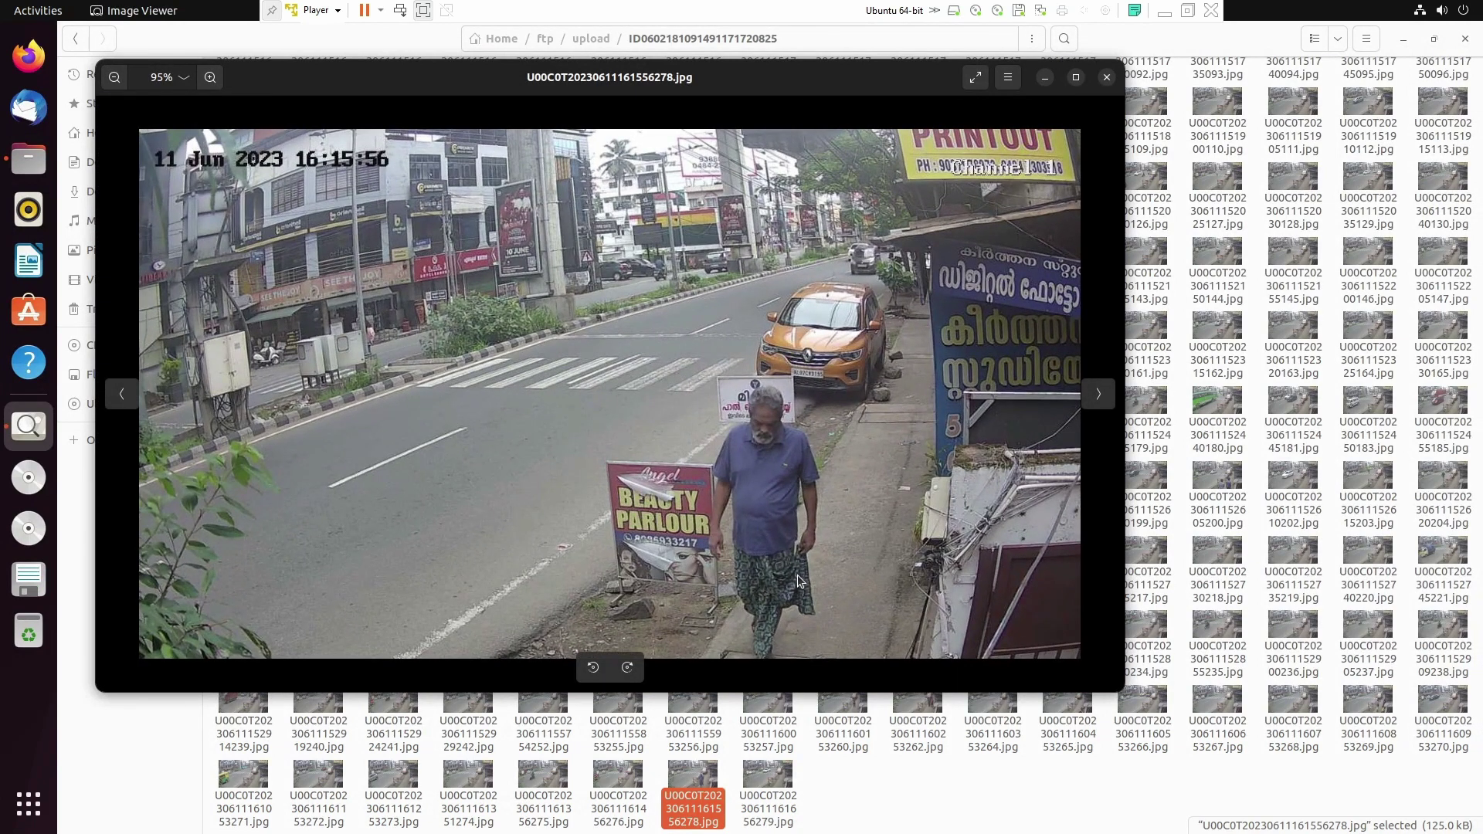
# Step: Compare the 16:15:56 snapshot with the 16:14:56 one, then close the viewer
pyautogui.press('Right')
pyautogui.press('Left')
pyautogui.press('Left')
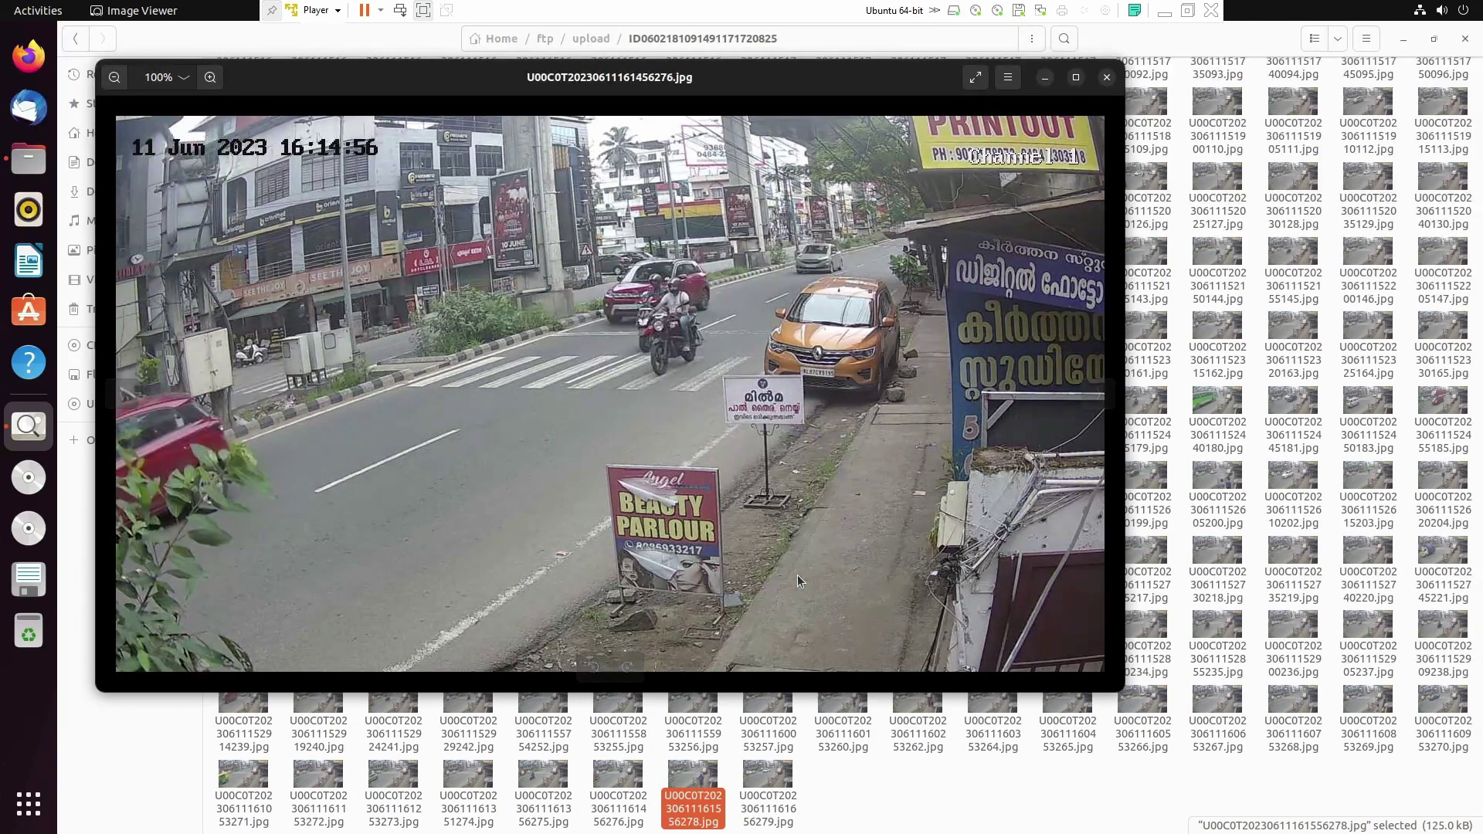
pyautogui.press('Right')
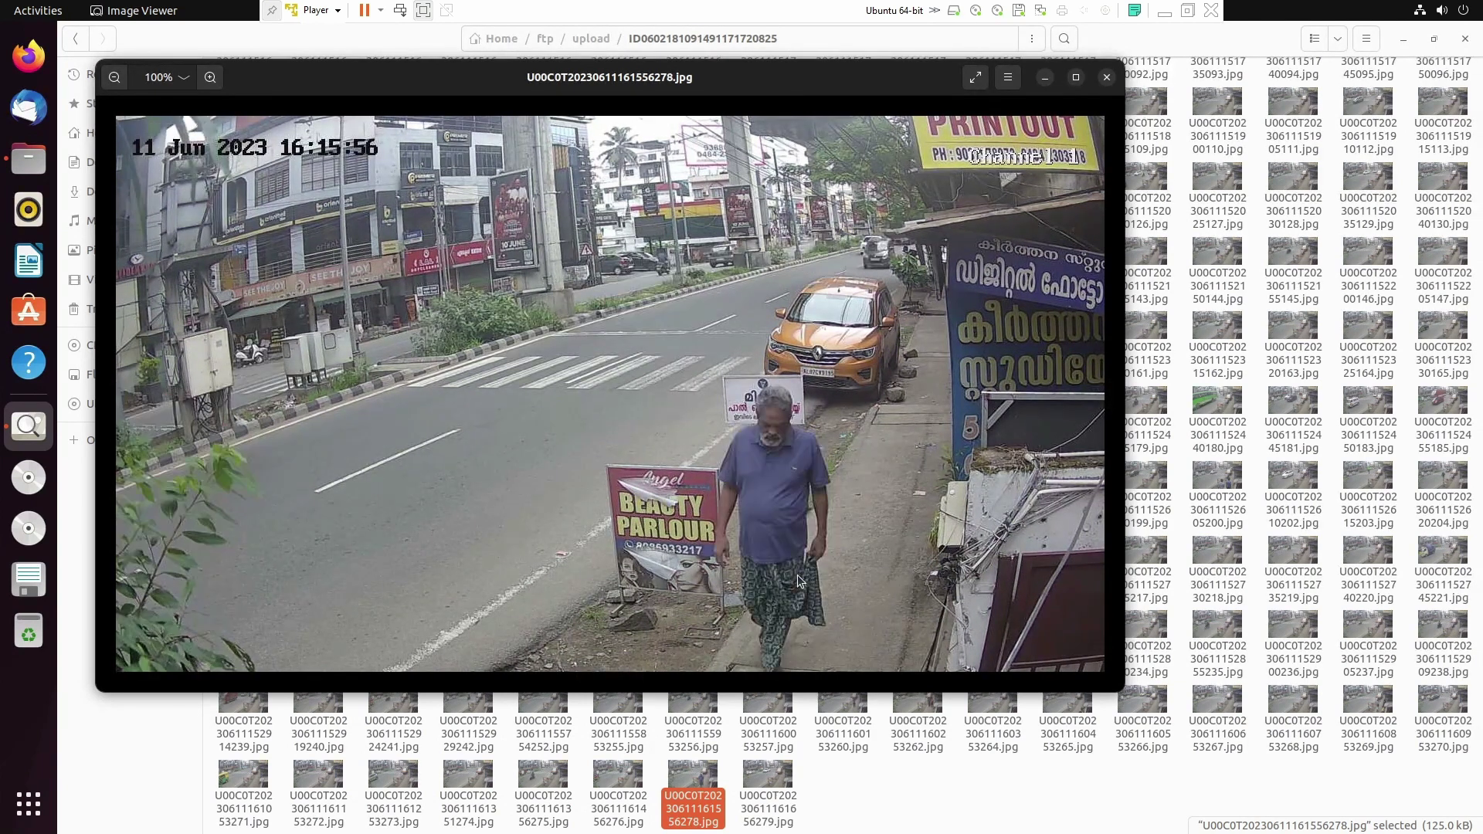
pyautogui.press('Left')
pyautogui.press('Right')
pyautogui.press('Left')
pyautogui.press('Right')
pyautogui.press('Left')
pyautogui.press('Right')
pyautogui.press('Left')
pyautogui.press('Right')
pyautogui.click(1105, 78)
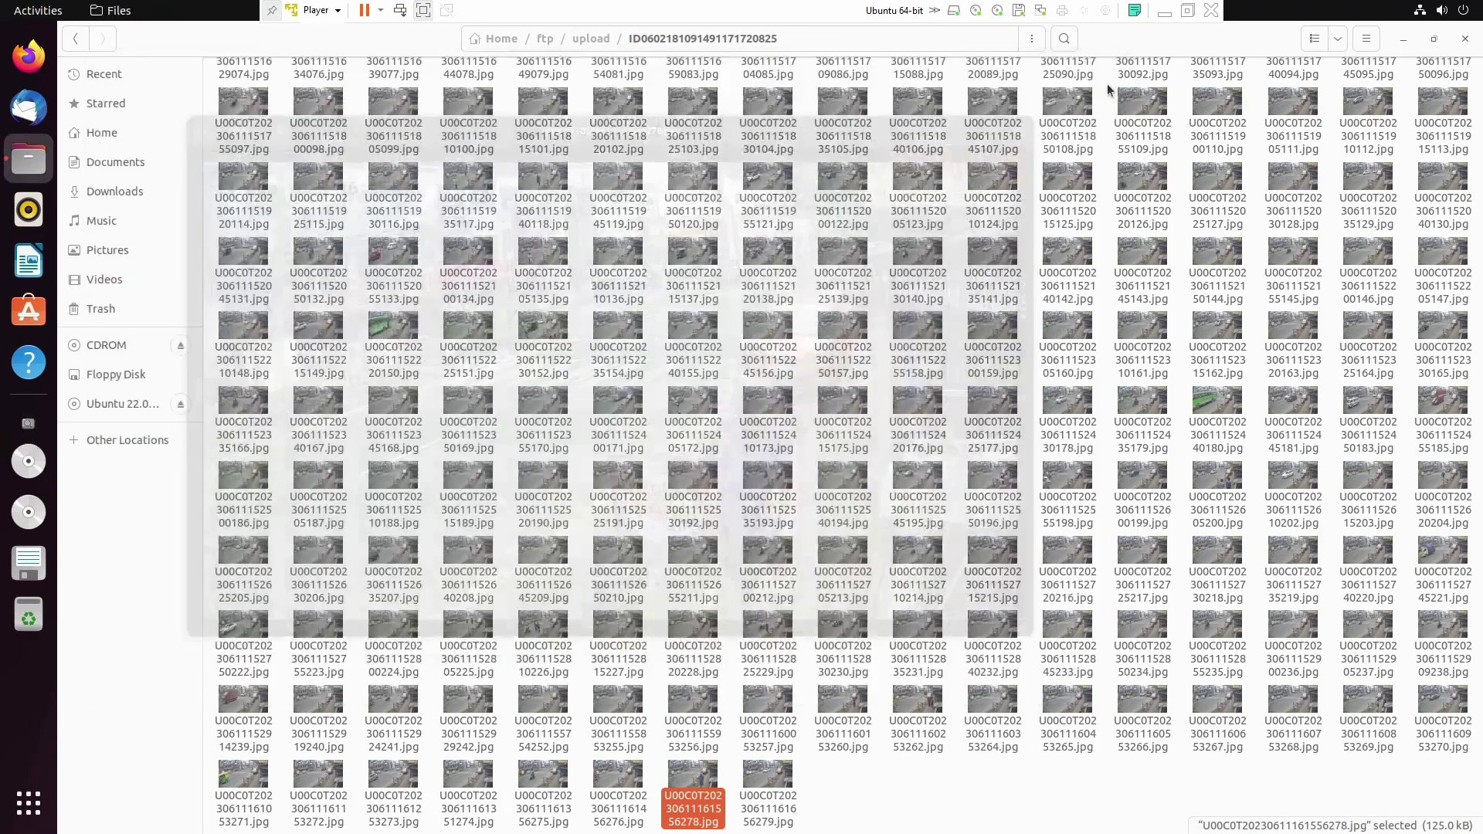
# Step: Scroll through the camera ID folder to review all uploaded snapshots, including new arrivals
pyautogui.scroll(10, 785, 517)
pyautogui.scroll(15, 785, 517)
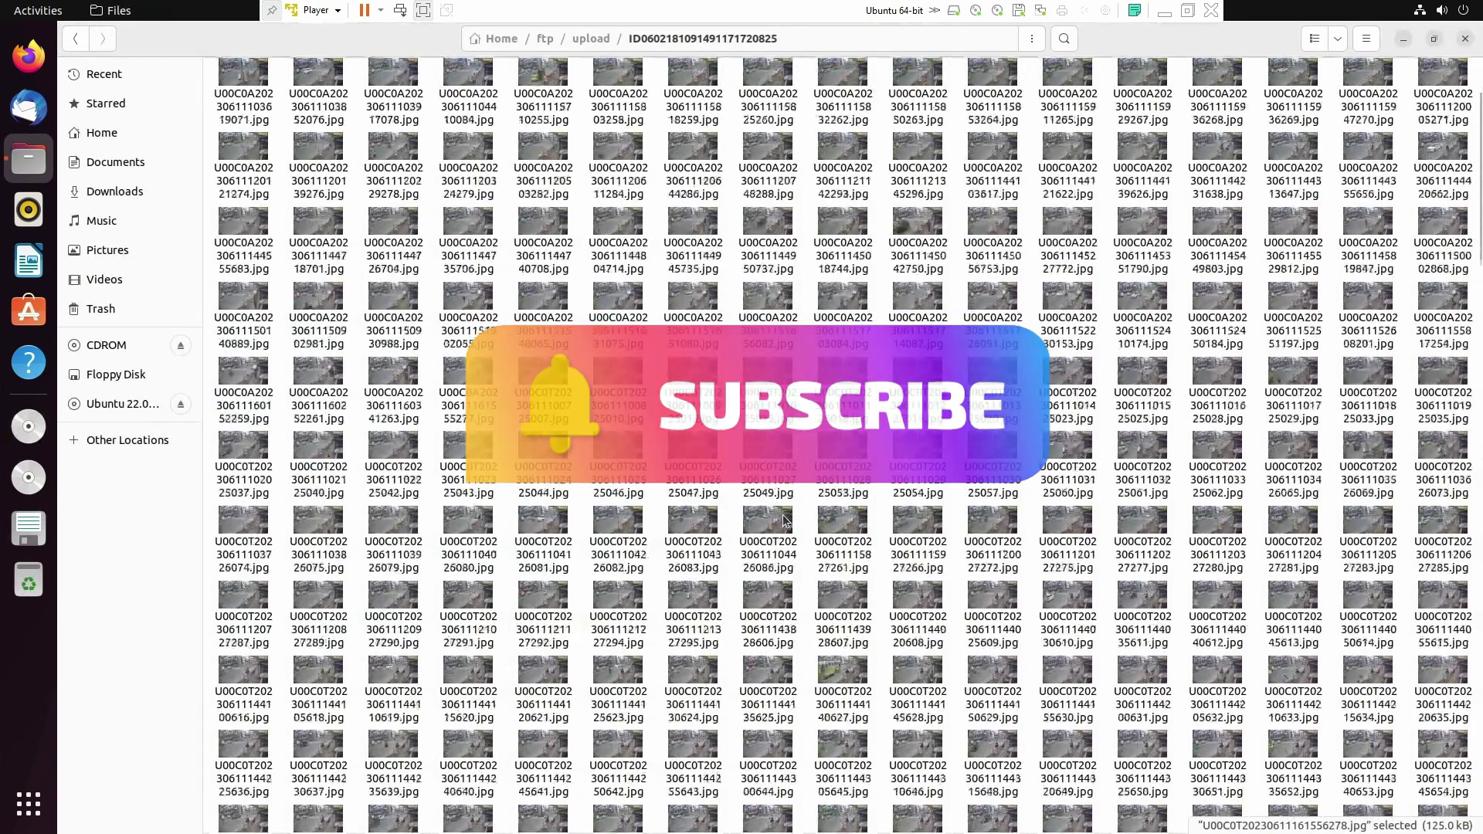
pyautogui.scroll(-15, 785, 518)
pyautogui.scroll(-8, 785, 520)
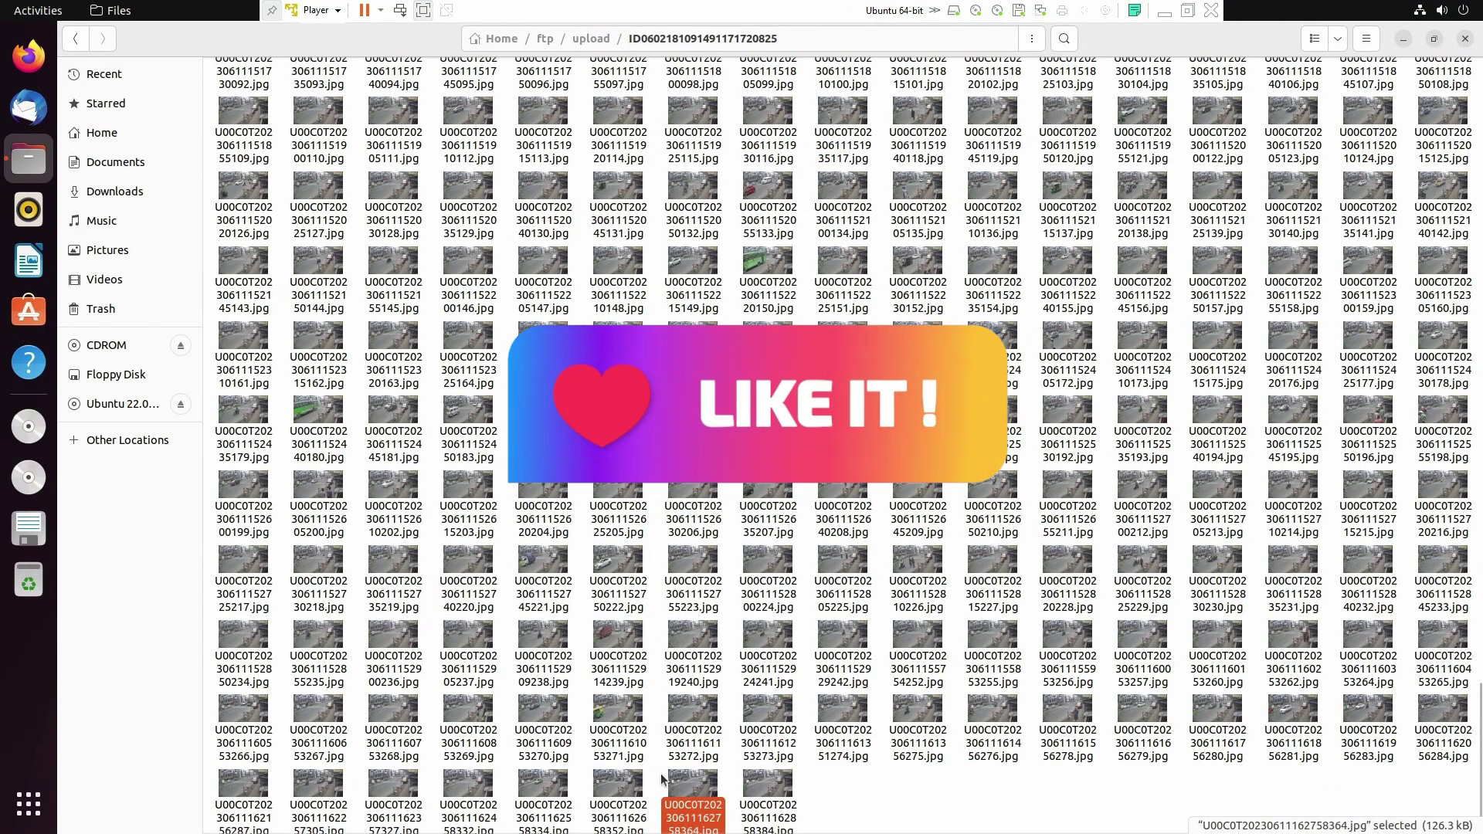
pyautogui.scroll(-1, 775, 804)
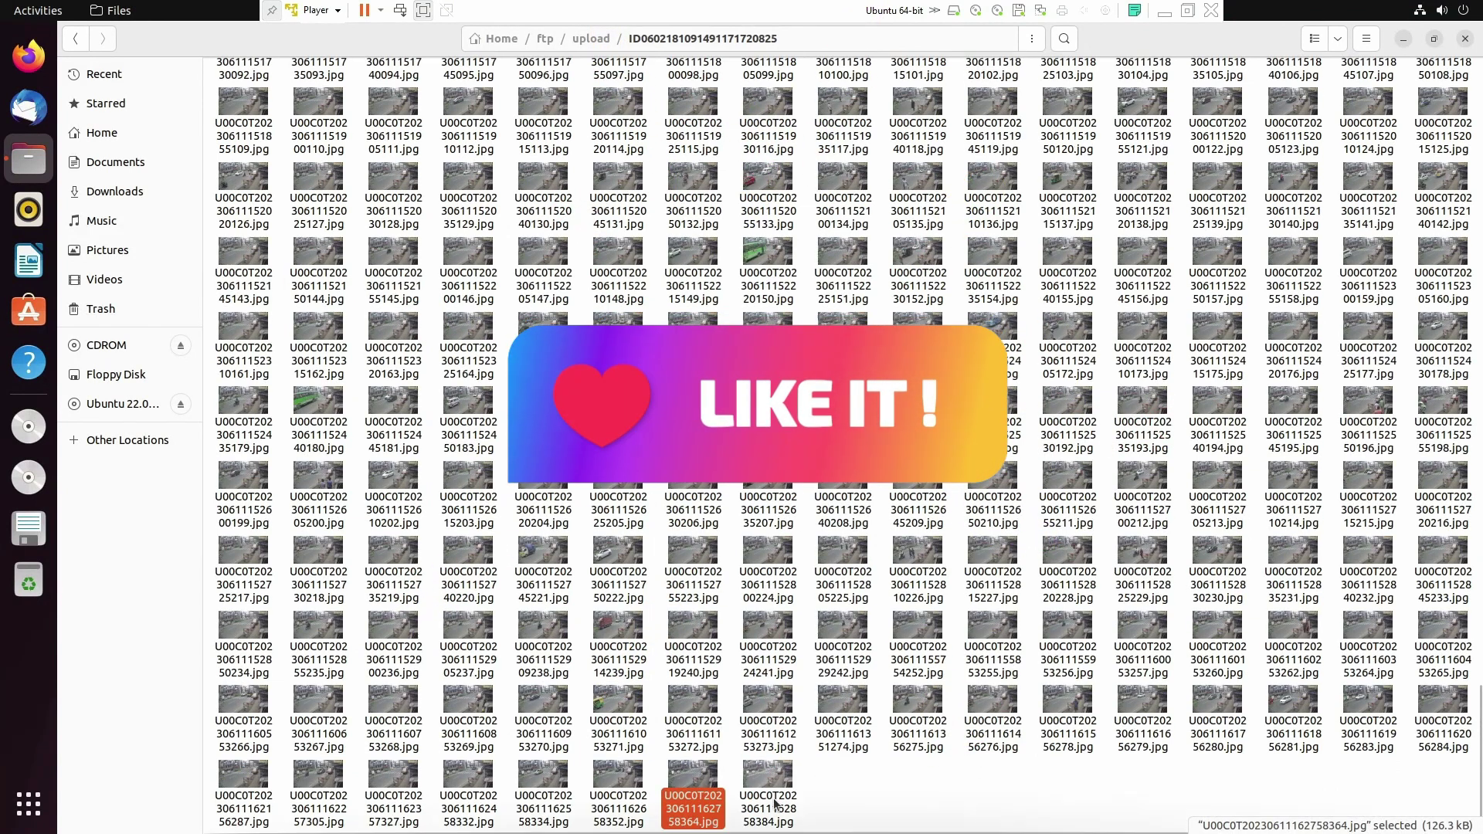
# Step: Close the Files window, leaving the bare Ubuntu desktop
pyautogui.click(1464, 39)
pyautogui.rightClick(728, 184)
pyautogui.click(618, 184)
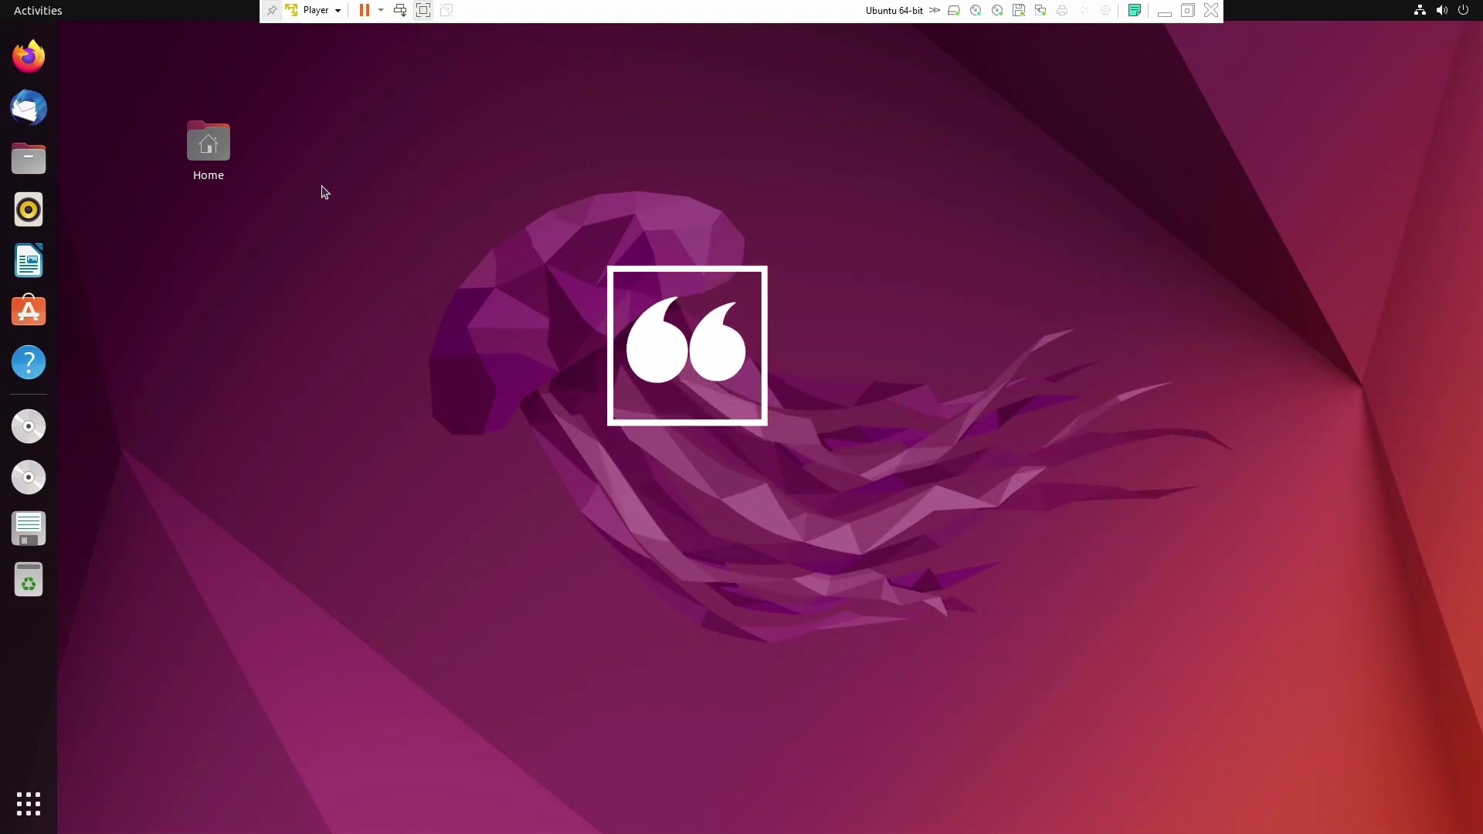
pyautogui.rightClick(454, 147)
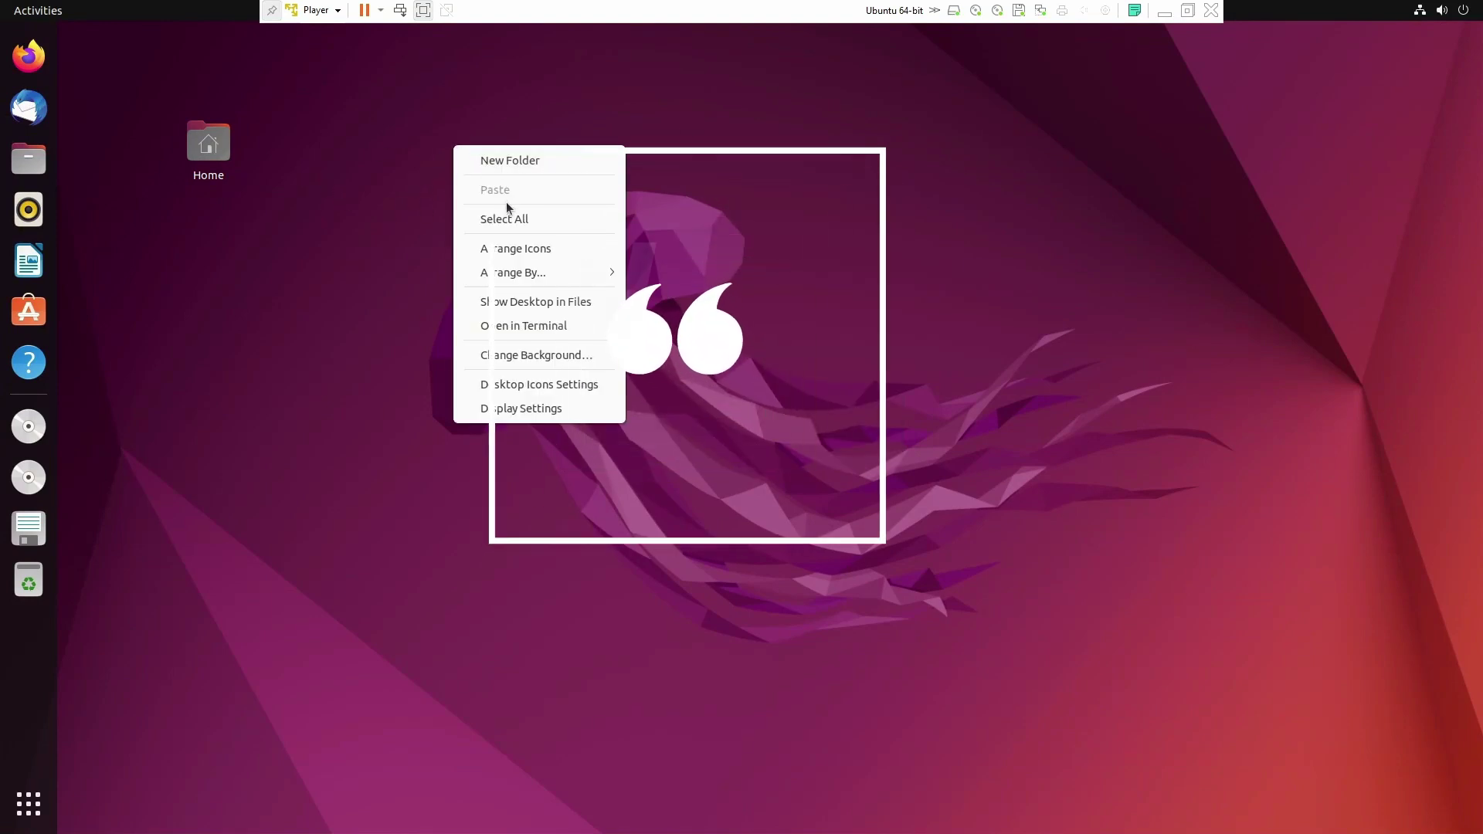
pyautogui.click(712, 173)
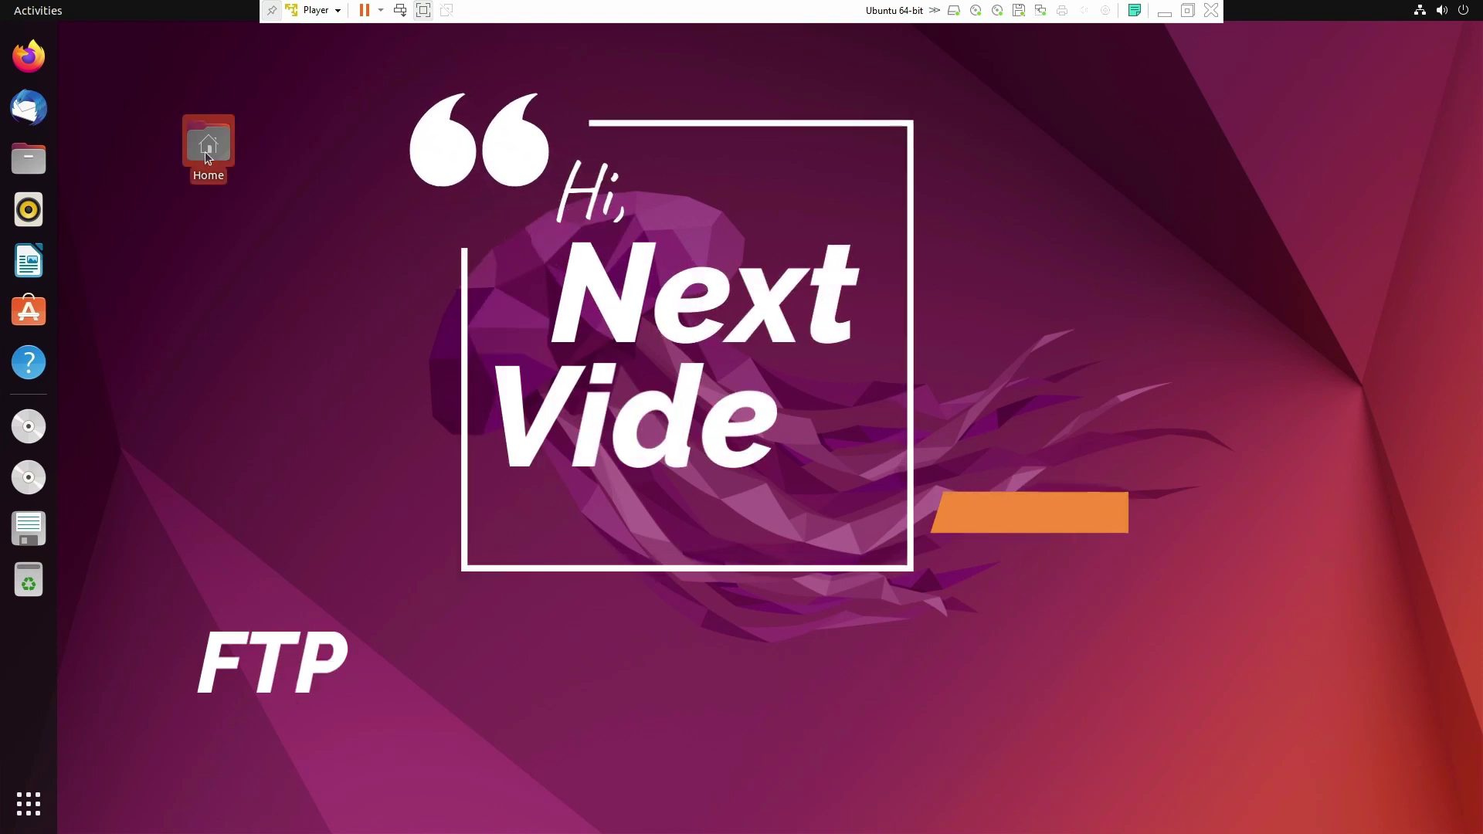
pyautogui.doubleClick(207, 149)
pyautogui.click(1465, 38)
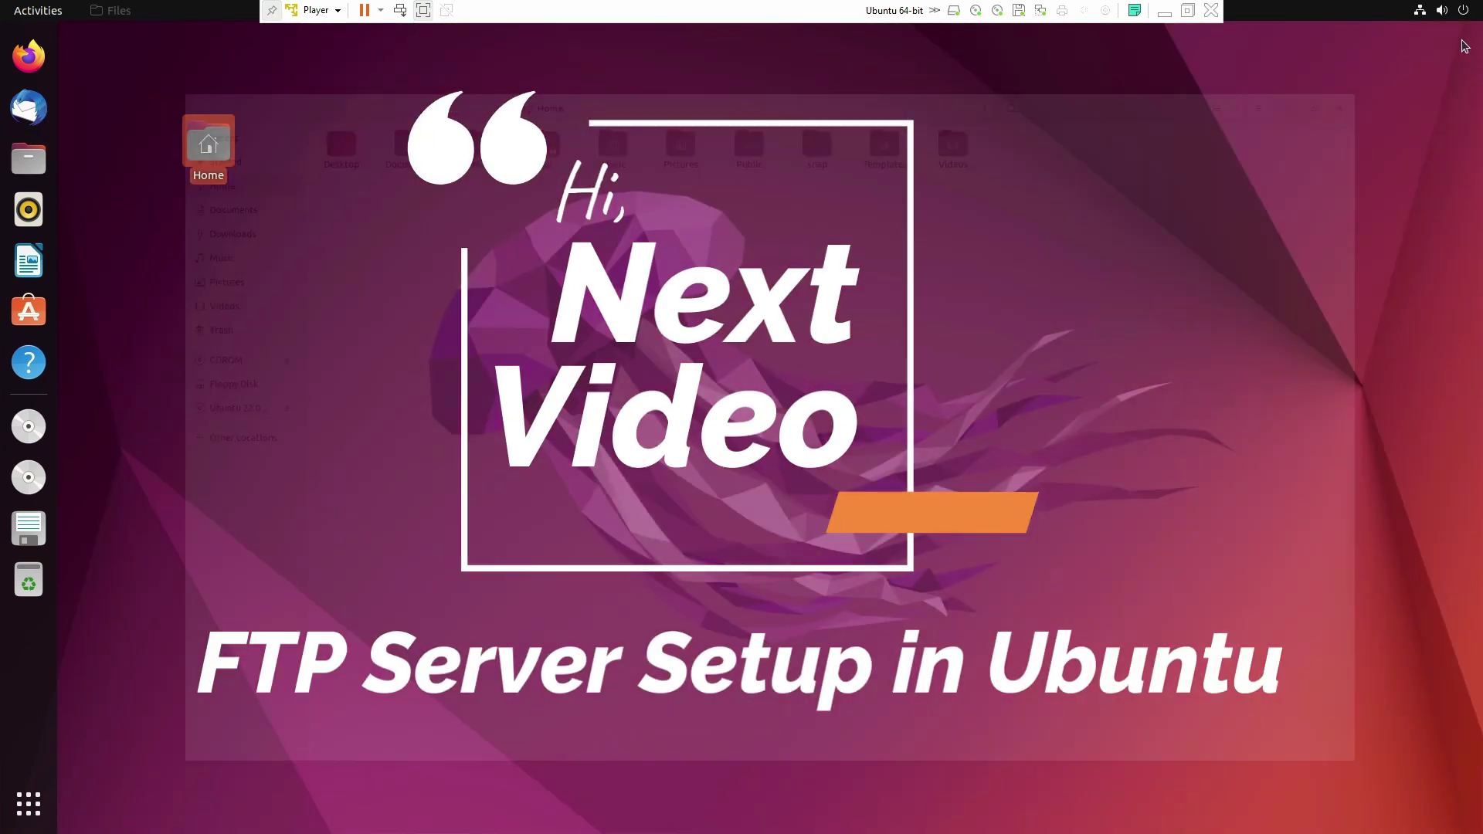